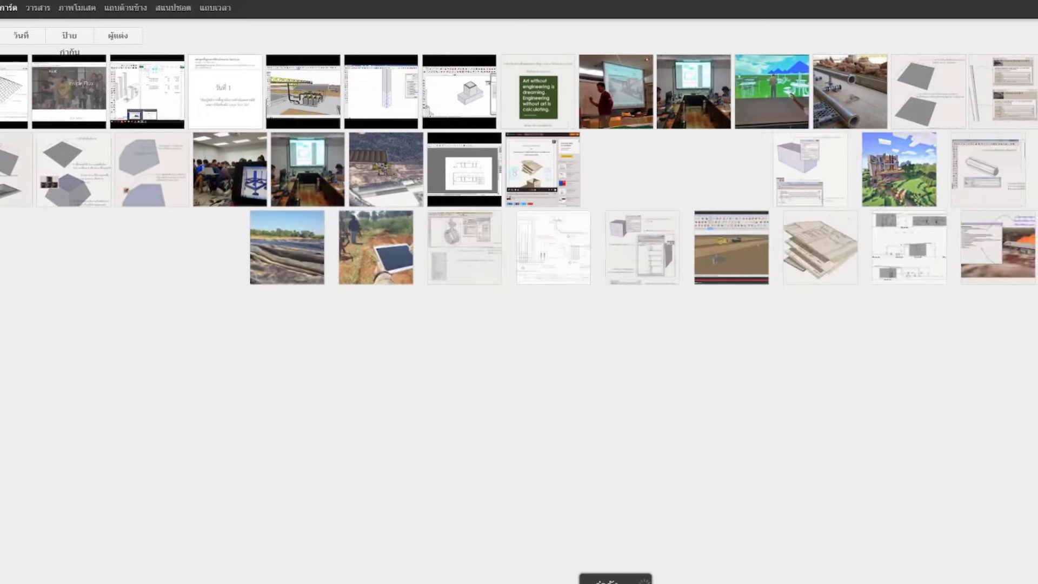
# - Open the post 'ชำนาญศาสตร์ อย่าขาดศิลป์' from the Blogger thumbnail gallery
pyautogui.scroll(-3, 520, 301)
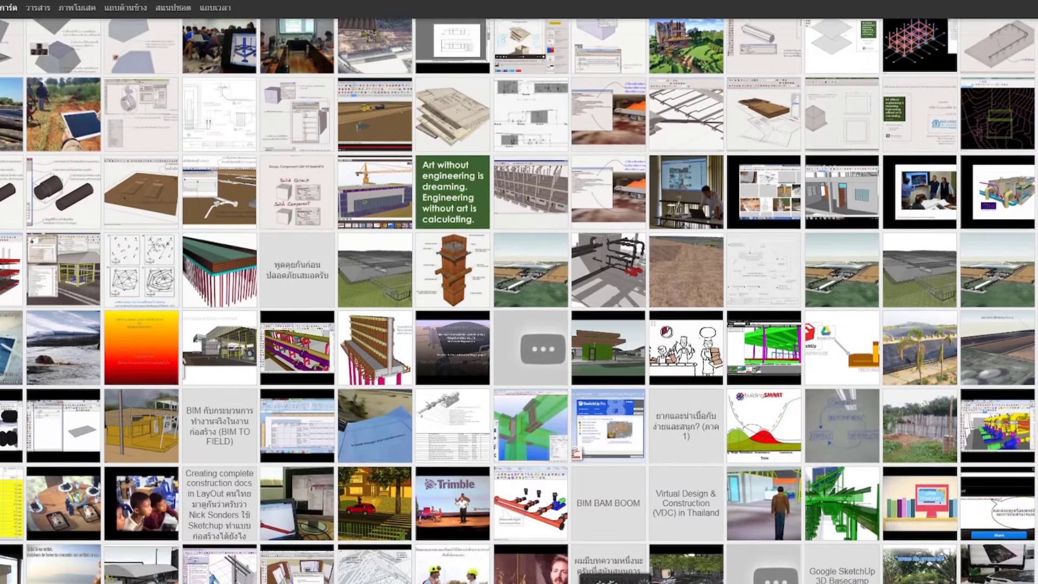
pyautogui.scroll(-5, 519, 300)
pyautogui.scroll(-1, 519, 300)
pyautogui.scroll(5, 519, 301)
pyautogui.scroll(5, 520, 301)
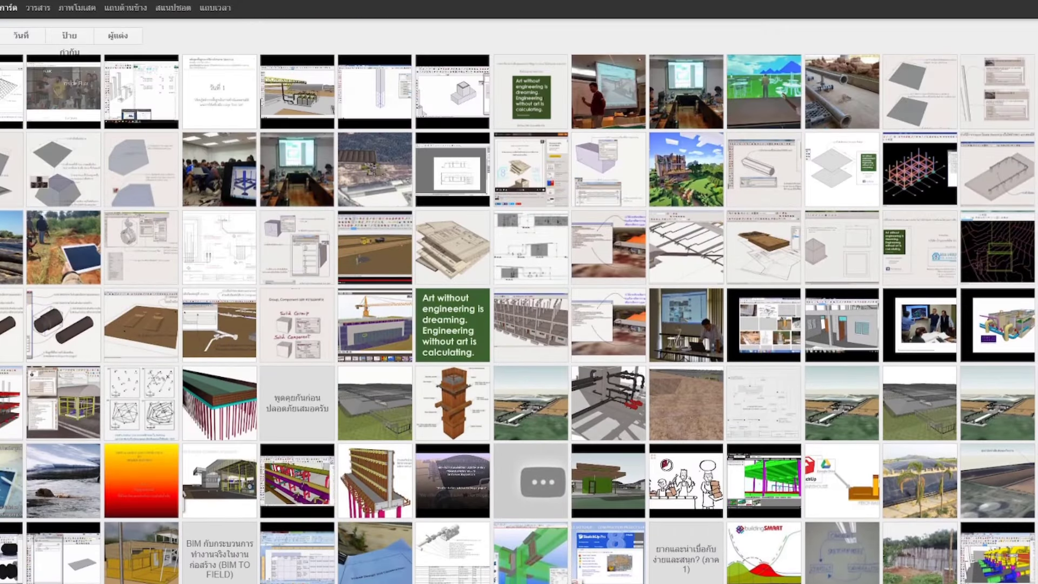
pyautogui.click(694, 141)
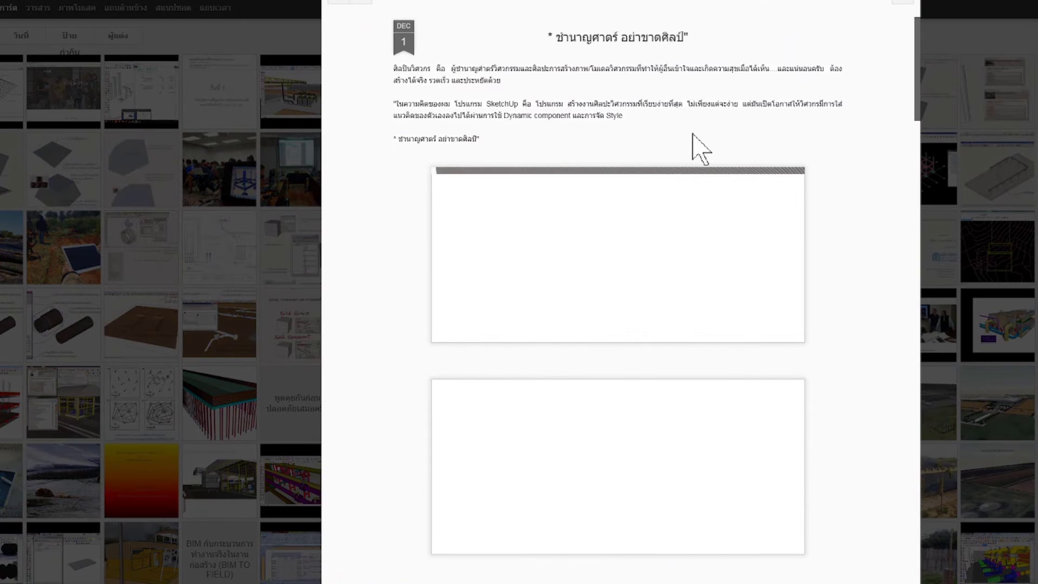
# - Scroll through the post's pipe renders and drawing sheets
pyautogui.scroll(-2, 697, 147)
pyautogui.scroll(-5, 698, 147)
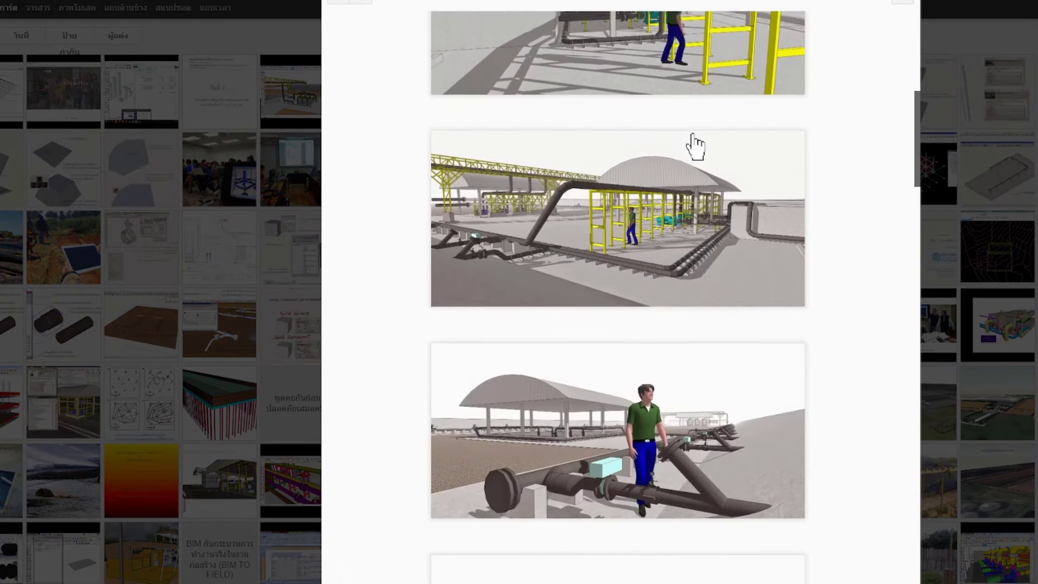
pyautogui.scroll(-3, 697, 147)
pyautogui.scroll(-8, 696, 146)
pyautogui.scroll(-5, 696, 146)
pyautogui.scroll(-6, 696, 146)
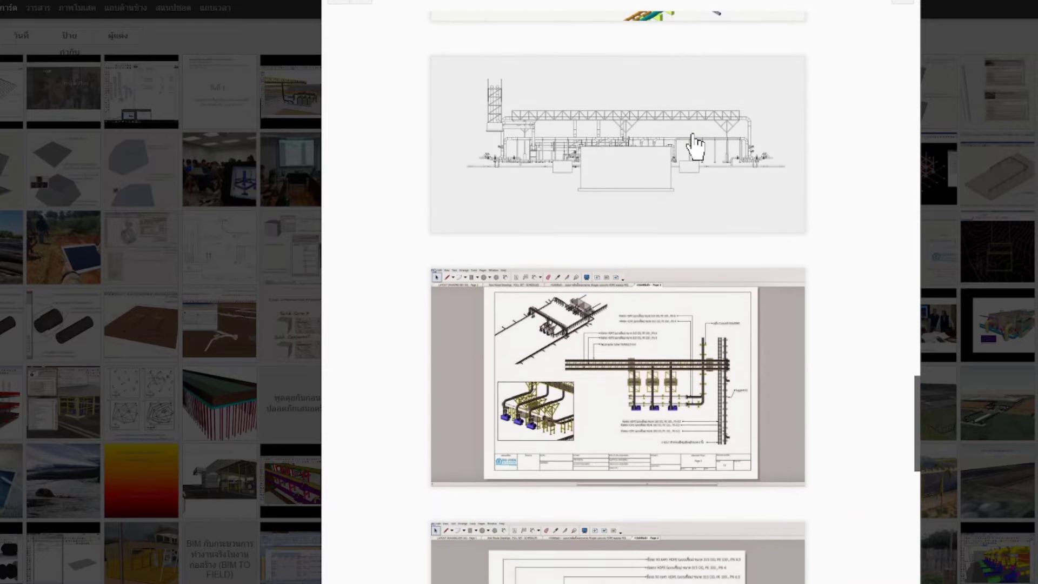
pyautogui.scroll(-6, 696, 146)
pyautogui.scroll(-6, 696, 146)
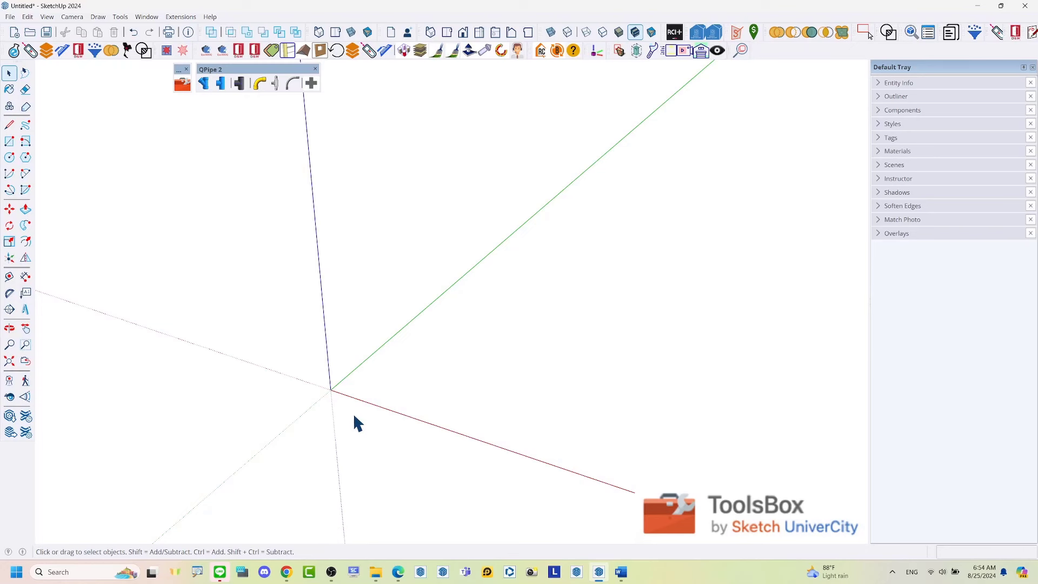
# - Draw a 50 by 100 rectangle starting at the origin
pyautogui.press('r')
pyautogui.click(331, 390)
pyautogui.scroll(-2, 568, 309)
pyautogui.scroll(-2, 535, 265)
pyautogui.write('50,100')
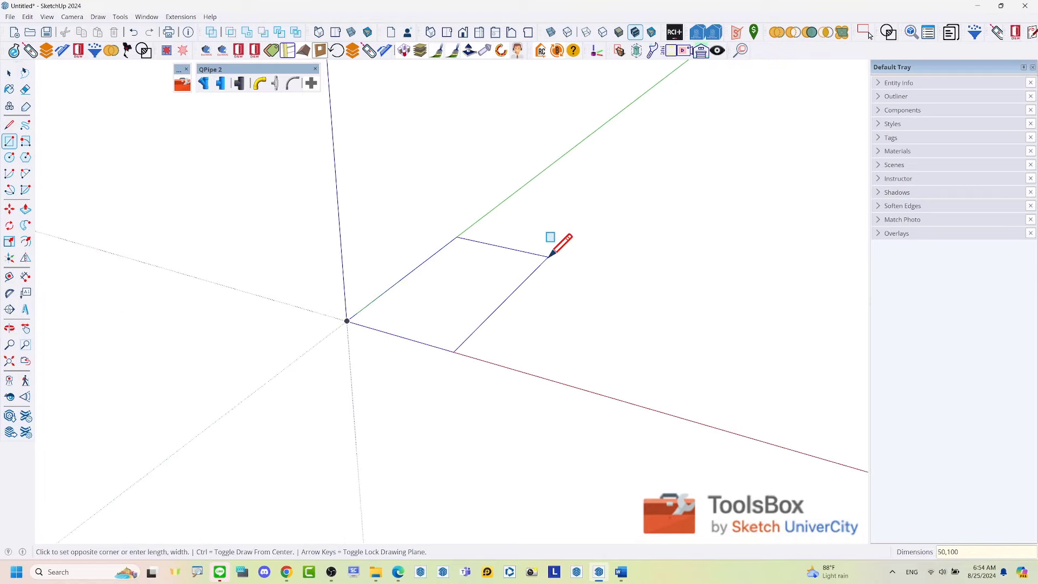
pyautogui.press('Return')
pyautogui.press('space')
pyautogui.scroll(2, 373, 270)
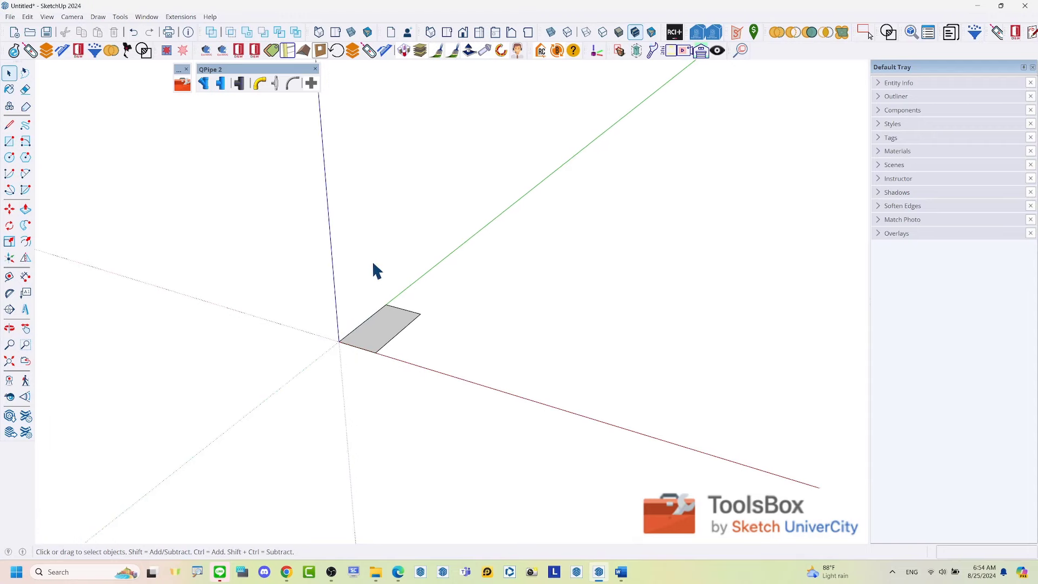
pyautogui.scroll(3, 378, 365)
pyautogui.scroll(2, 324, 395)
pyautogui.click(301, 411)
pyautogui.scroll(-2, 481, 352)
pyautogui.scroll(3, 373, 440)
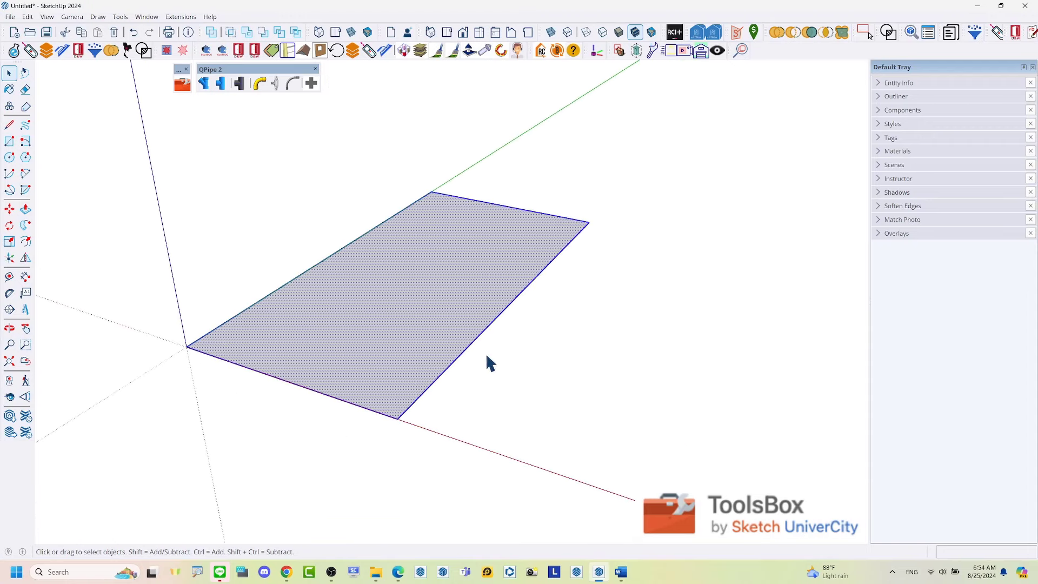
# - Offset the rectangle outward 6 to form the outer rim
pyautogui.press('f')
pyautogui.click(495, 319)
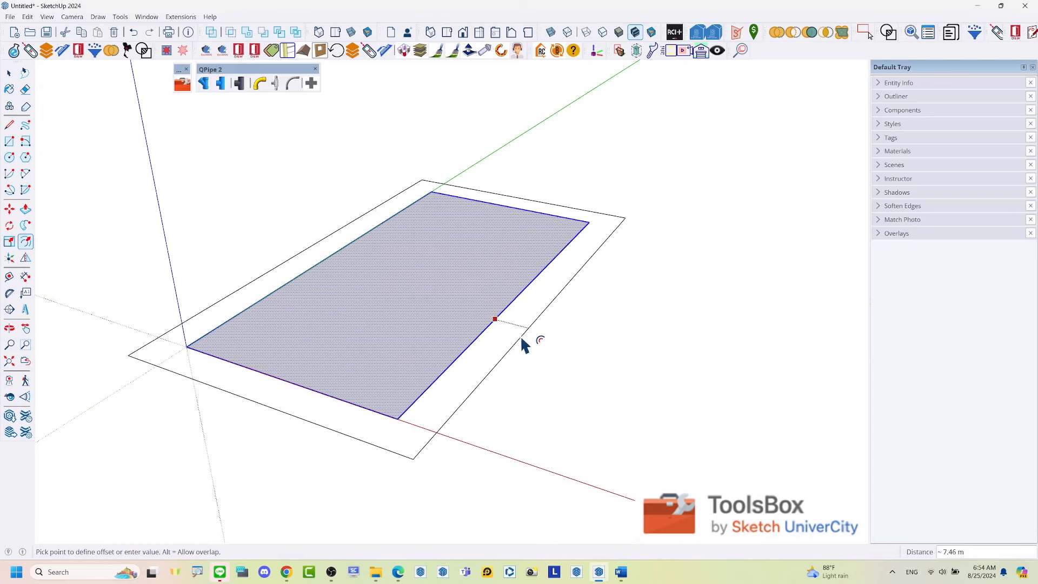
pyautogui.write('6')
pyautogui.press('Return')
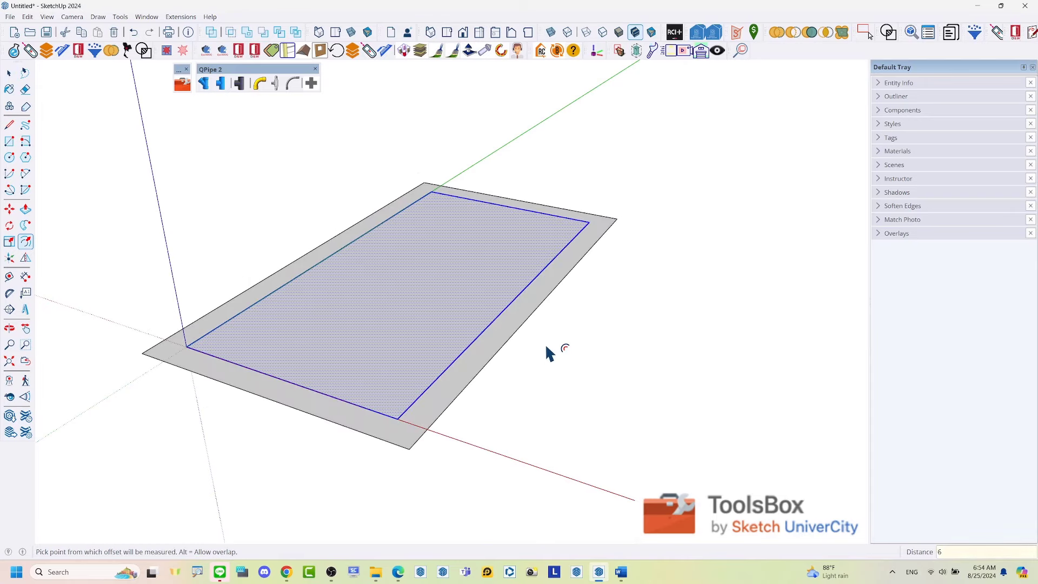
pyautogui.press('space')
# - Offset the inner rectangle face inward 16
pyautogui.click(519, 324)
pyautogui.doubleClick(519, 325)
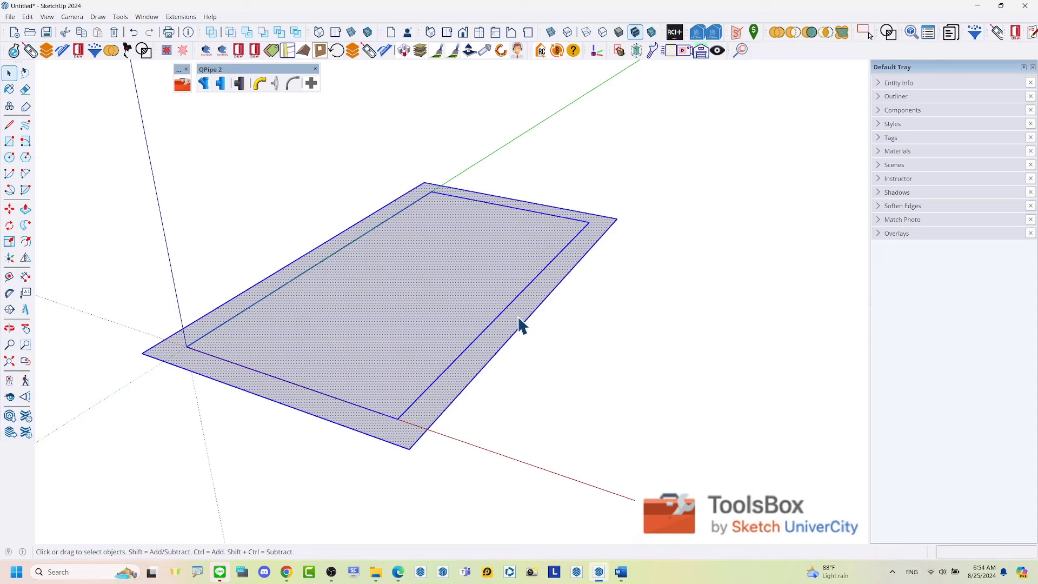
pyautogui.click(477, 278)
pyautogui.scroll(2, 487, 287)
pyautogui.press('f')
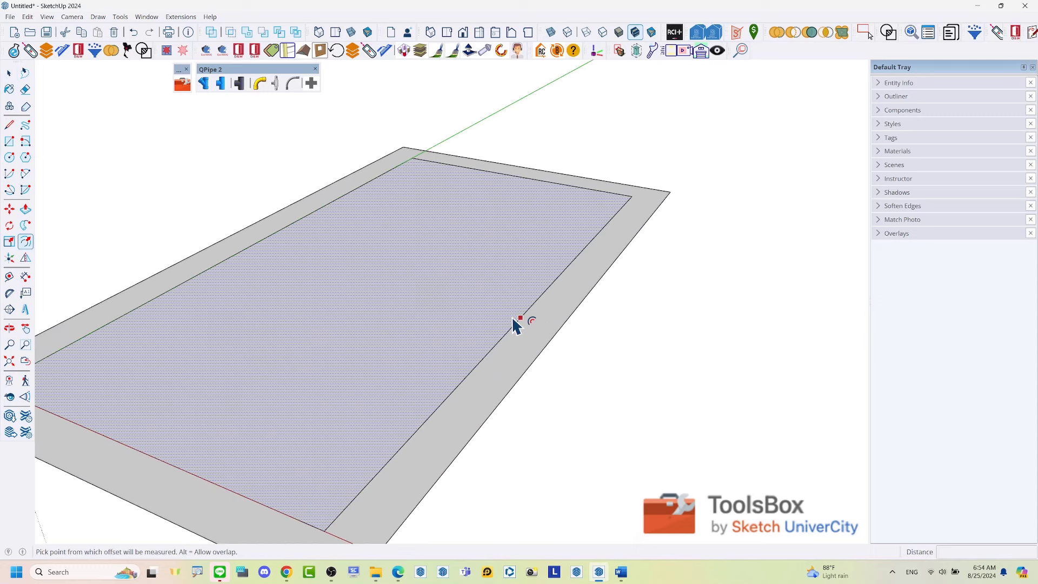
pyautogui.click(520, 318)
pyautogui.write('16')
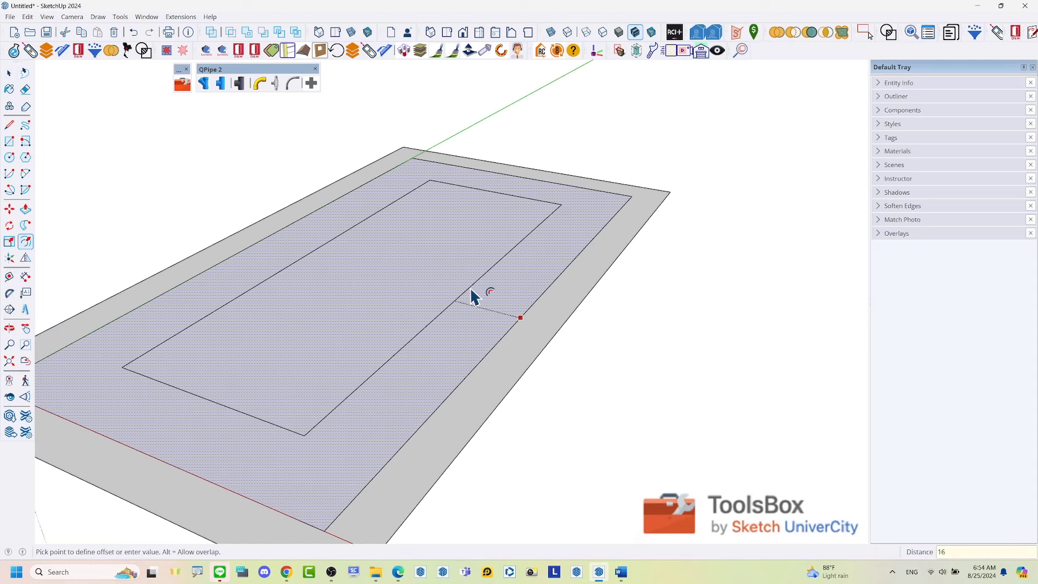
pyautogui.press('Return')
pyautogui.press('space')
# - Lower the small inner face down the blue axis to form the sloped pit
pyautogui.doubleClick(423, 251)
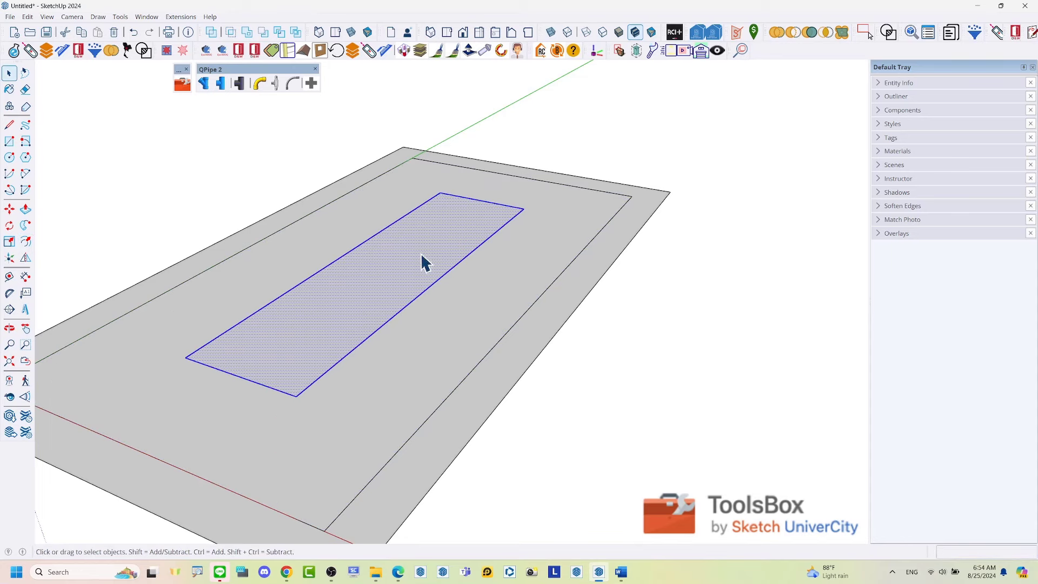
pyautogui.press('m')
pyautogui.click(386, 260)
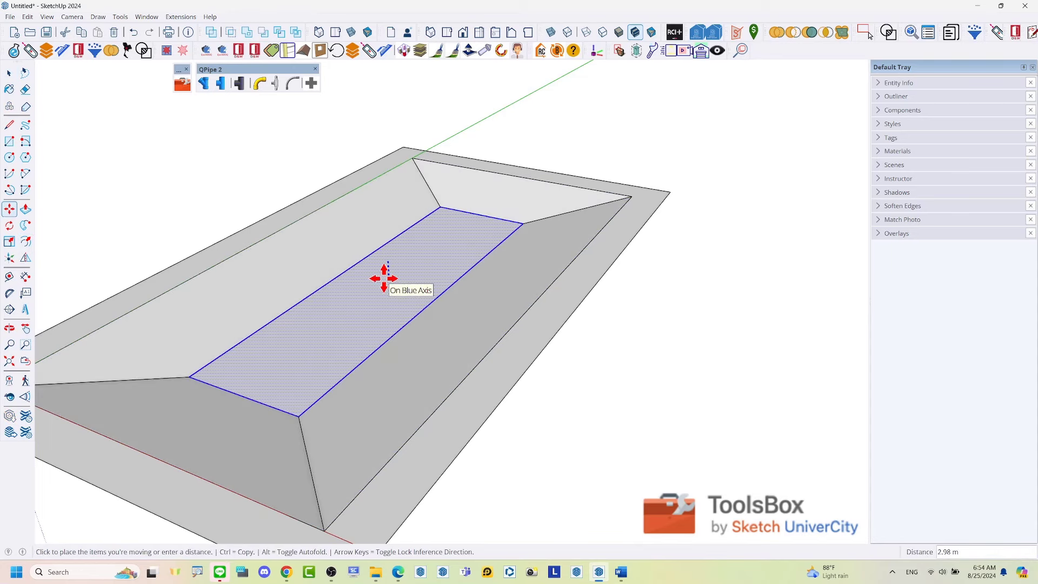
pyautogui.write('8')
pyautogui.press('Return')
pyautogui.press('space')
pyautogui.scroll(-3, 631, 232)
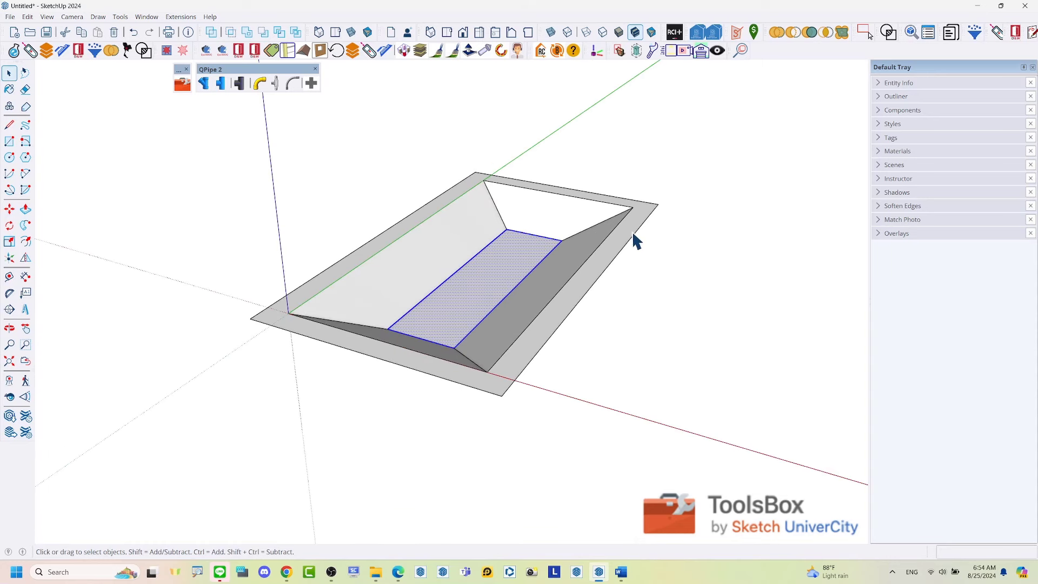
pyautogui.scroll(-2, 472, 278)
pyautogui.scroll(3, 563, 303)
pyautogui.tripleClick(563, 276)
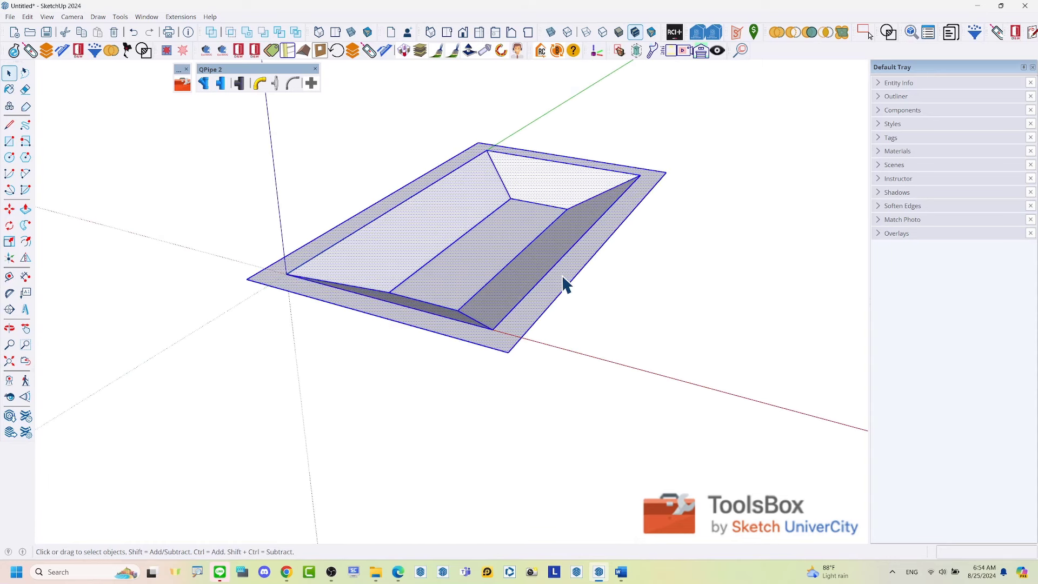
pyautogui.scroll(2, 563, 277)
pyautogui.click(563, 277)
# - Offset the rim face outward to add a second outer border
pyautogui.press('f')
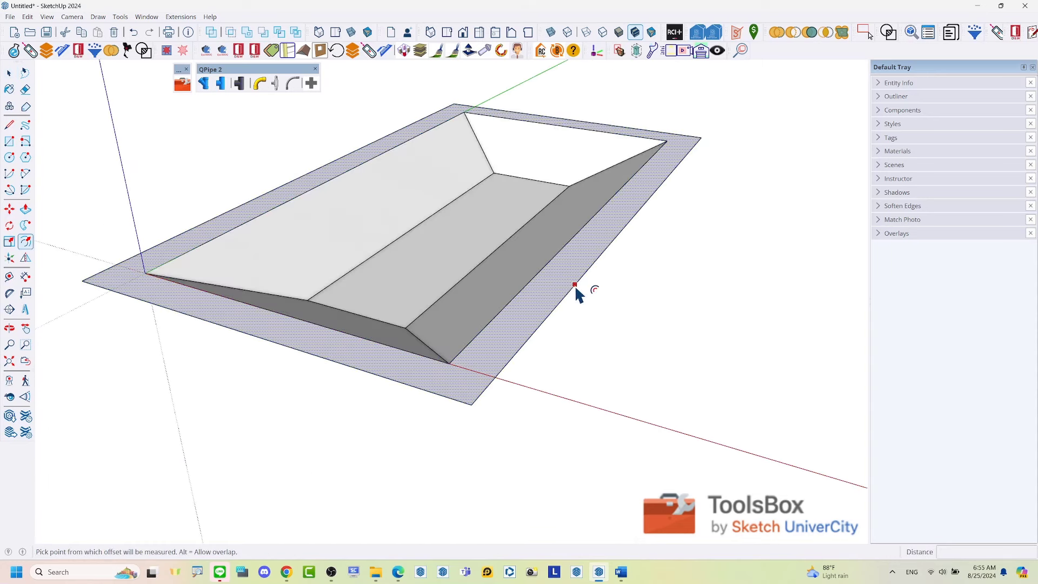
pyautogui.click(575, 283)
pyautogui.press('Return')
pyautogui.press('space')
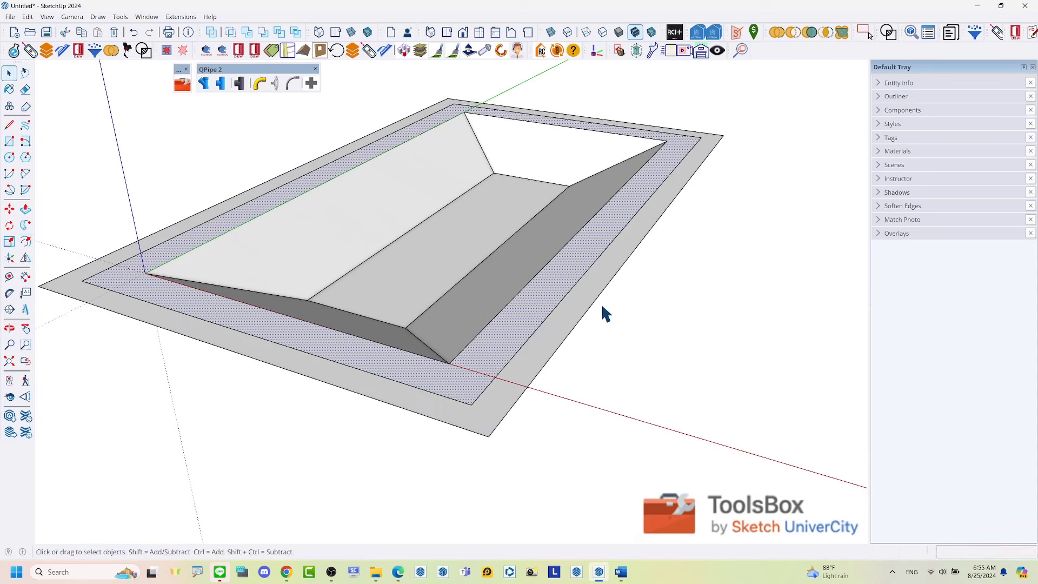
# - Lower the right and front-left outer border edges by 2 to slope them
pyautogui.click(582, 316)
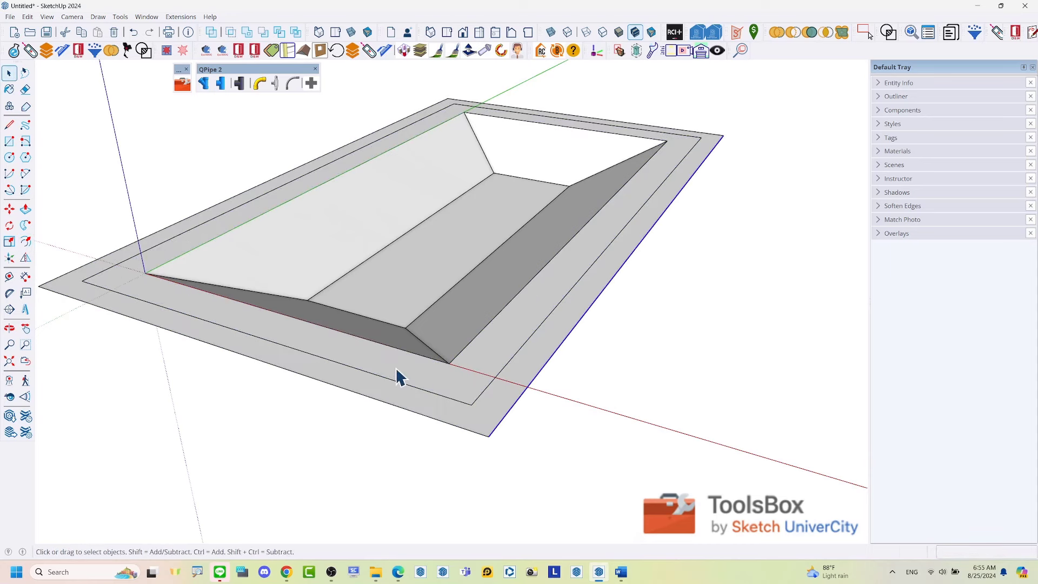
pyautogui.keyDown('shift'); pyautogui.click(281, 370); pyautogui.keyUp('shift')
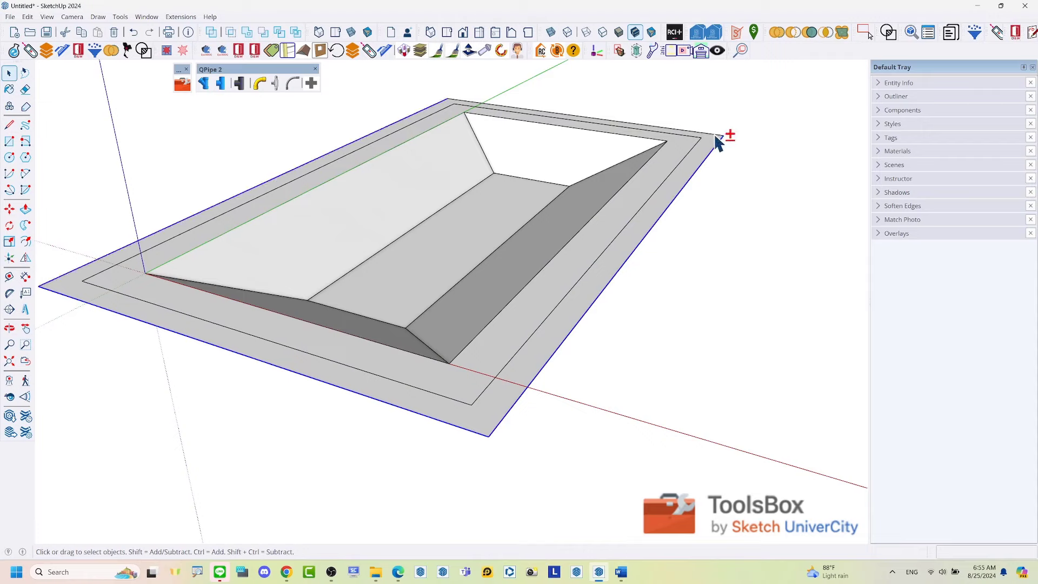
pyautogui.press('m')
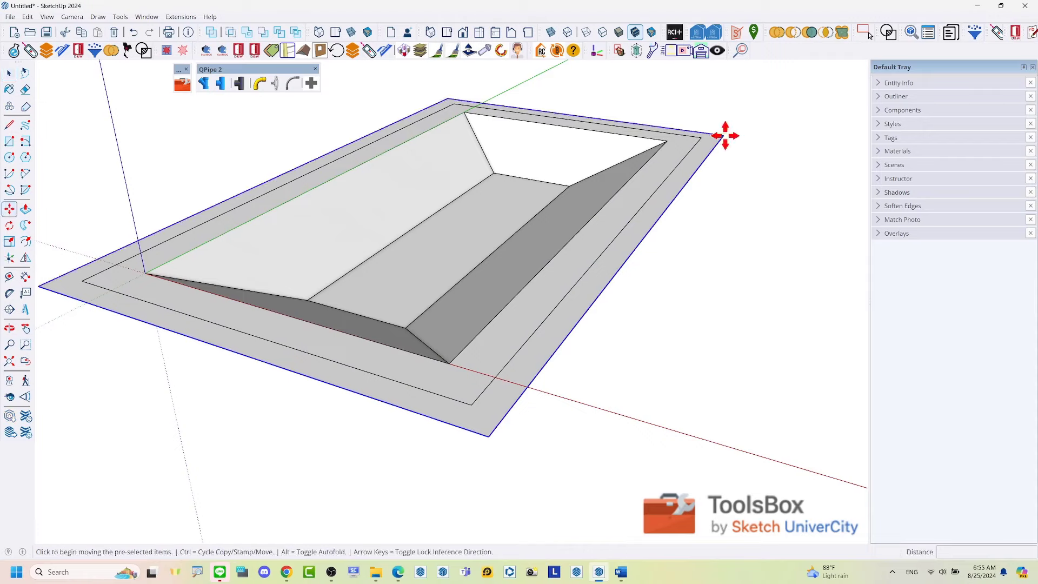
pyautogui.click(725, 136)
pyautogui.write('2')
pyautogui.press('Return')
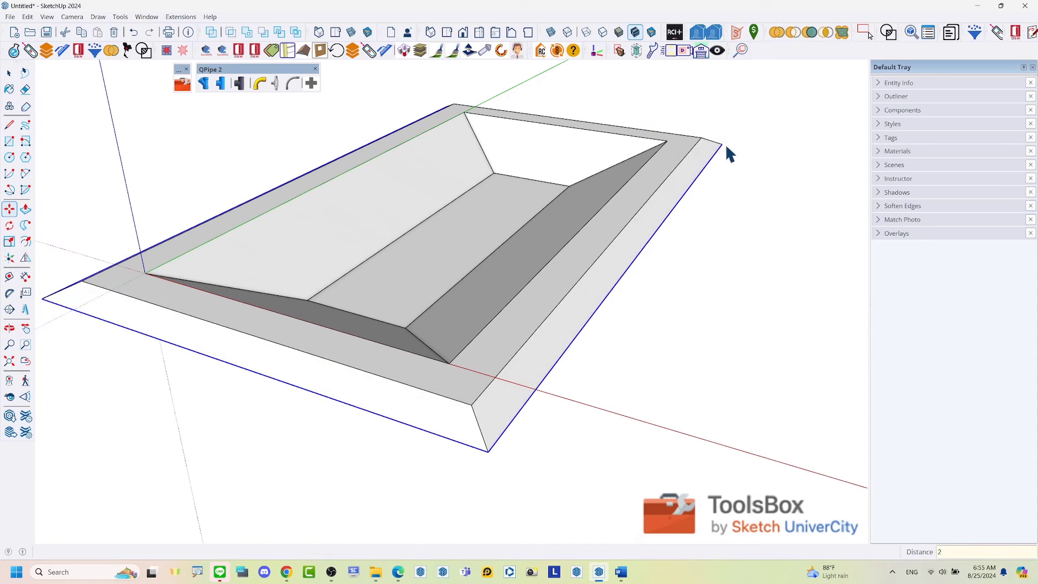
pyautogui.press('space')
# - Move the whole pit model so its left outer corner sits on the origin
pyautogui.scroll(-3, 375, 363)
pyautogui.tripleClick(375, 359)
pyautogui.press('m')
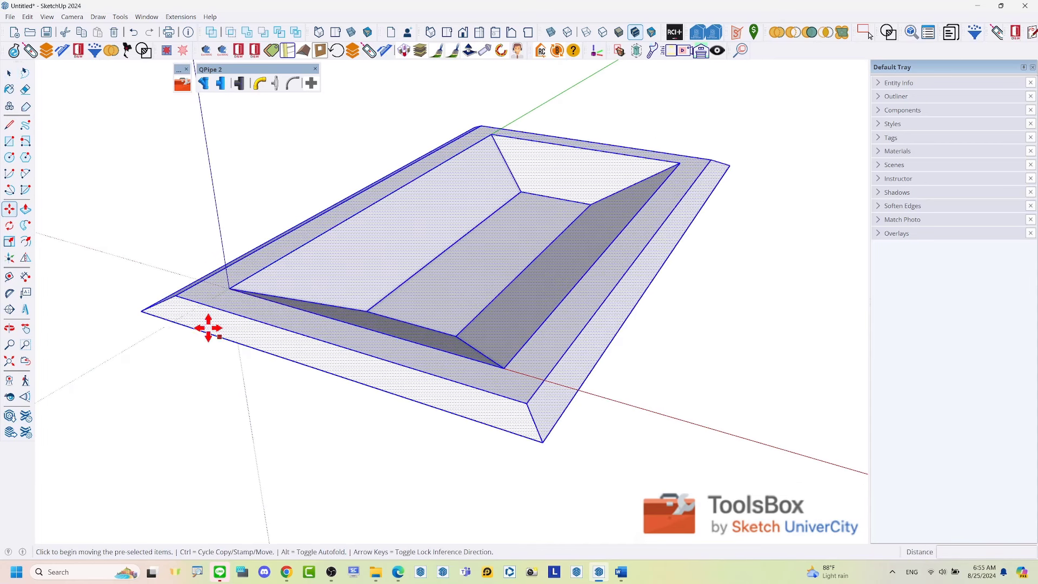
pyautogui.click(144, 304)
pyautogui.click(229, 287)
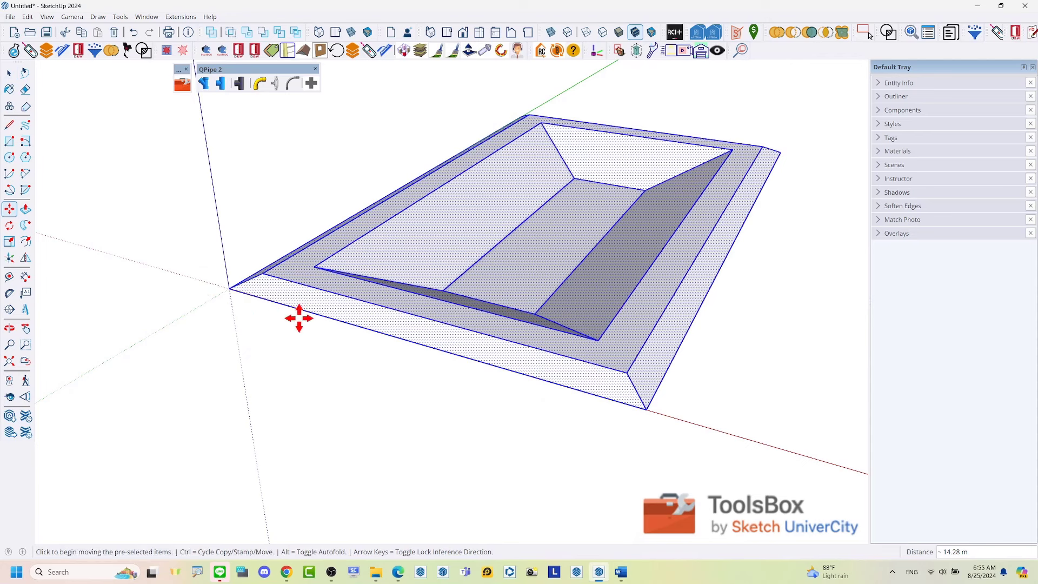
pyautogui.press('space')
pyautogui.scroll(-2, 392, 338)
pyautogui.tripleClick(496, 319)
pyautogui.scroll(2, 496, 319)
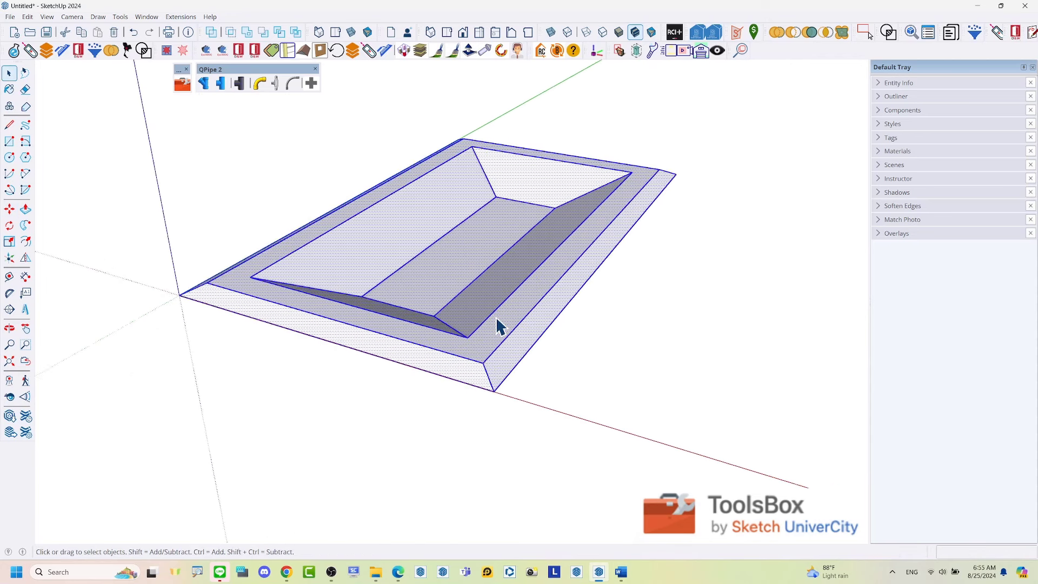
pyautogui.scroll(2, 496, 319)
pyautogui.click(184, 16)
pyautogui.moveTo(202, 261)
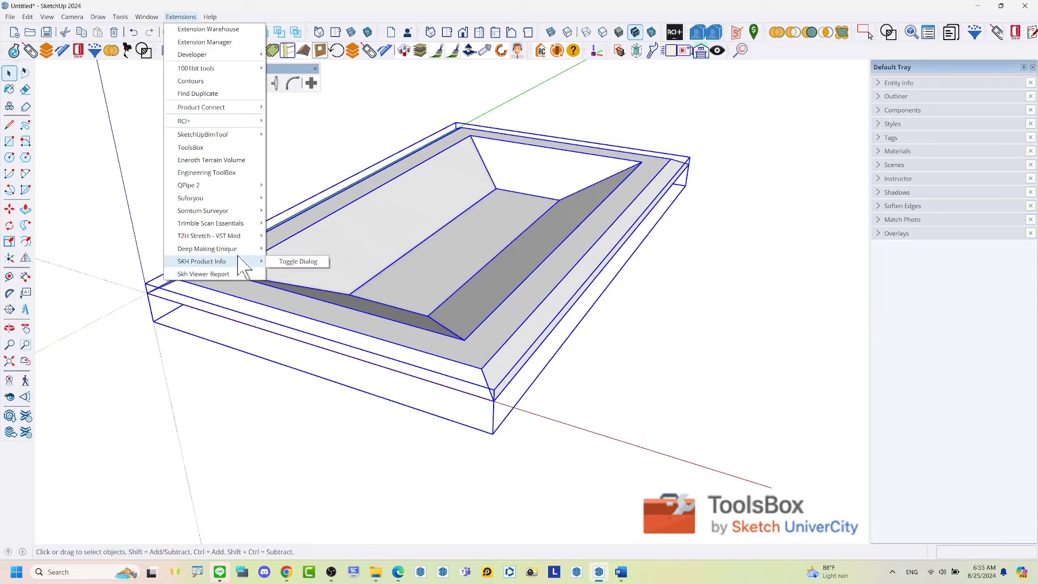
pyautogui.moveTo(210, 223)
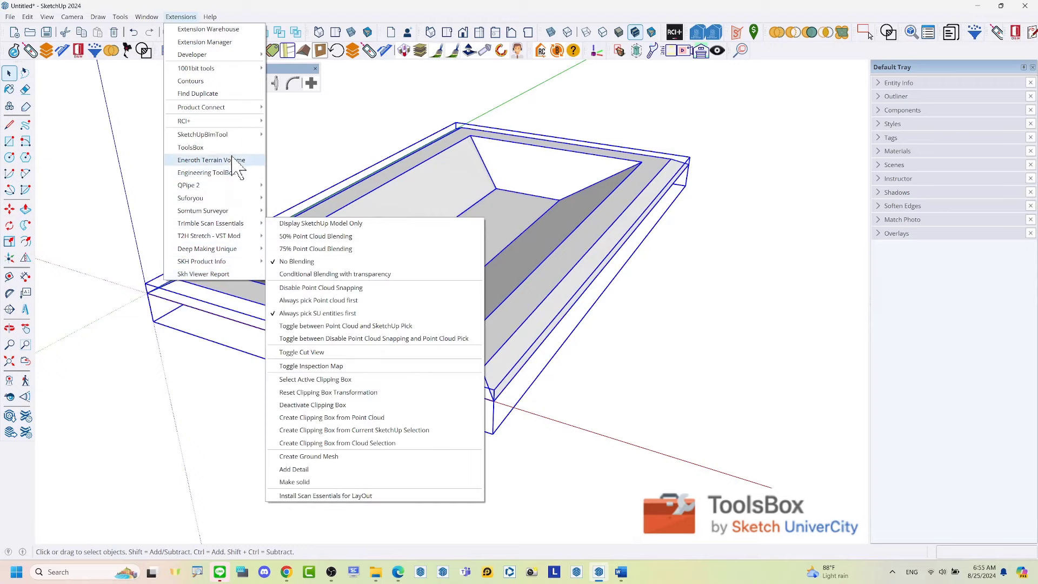
# - Convert the pit with Eneroth Terrain Volume and push its bottom face down 10.89 m
pyautogui.click(228, 161)
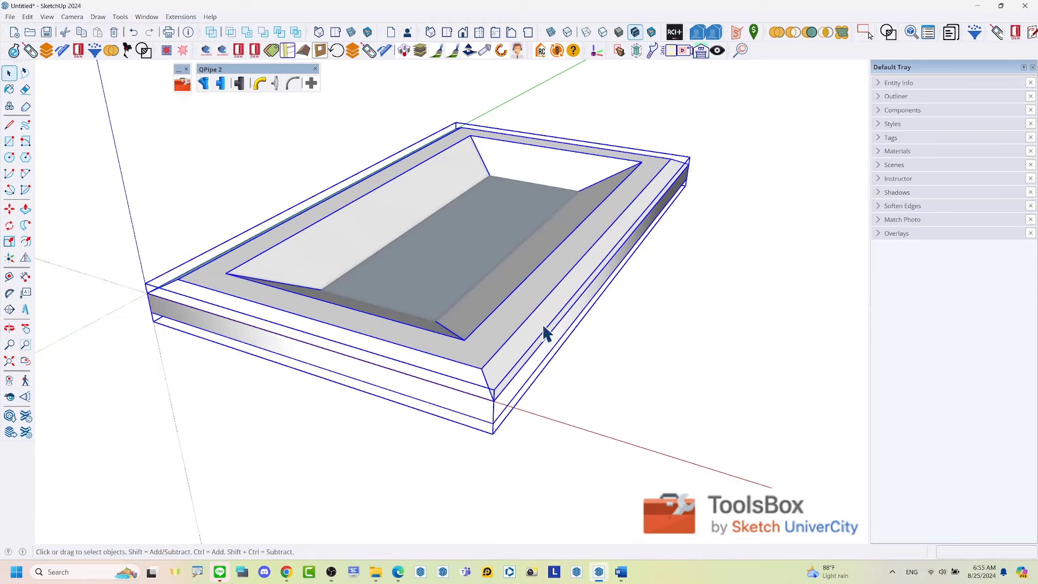
pyautogui.moveTo(545, 331); pyautogui.dragTo(524, 246, button='middle')
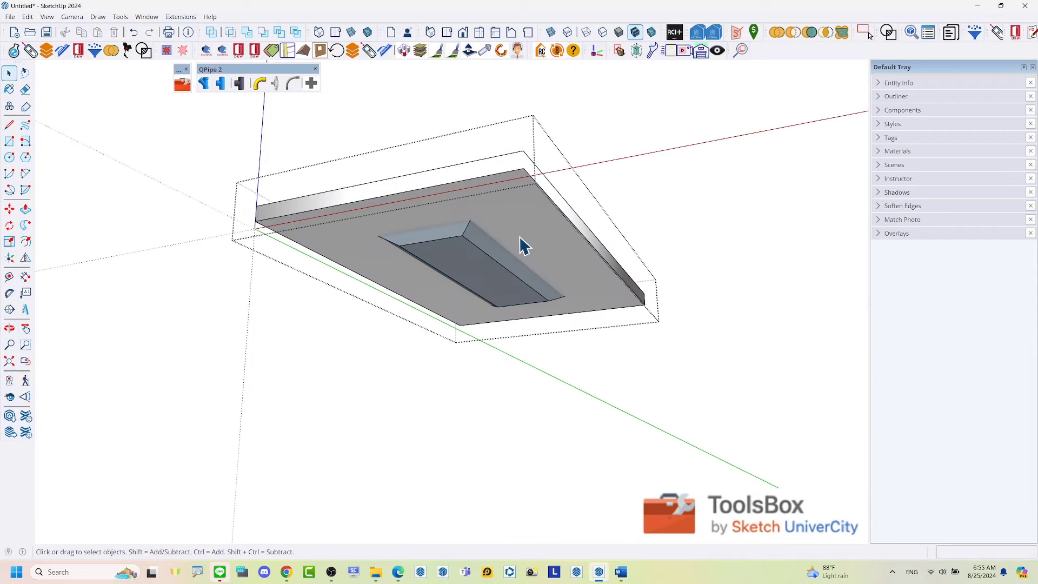
pyautogui.press('p')
pyautogui.moveTo(527, 251); pyautogui.dragTo(534, 276)
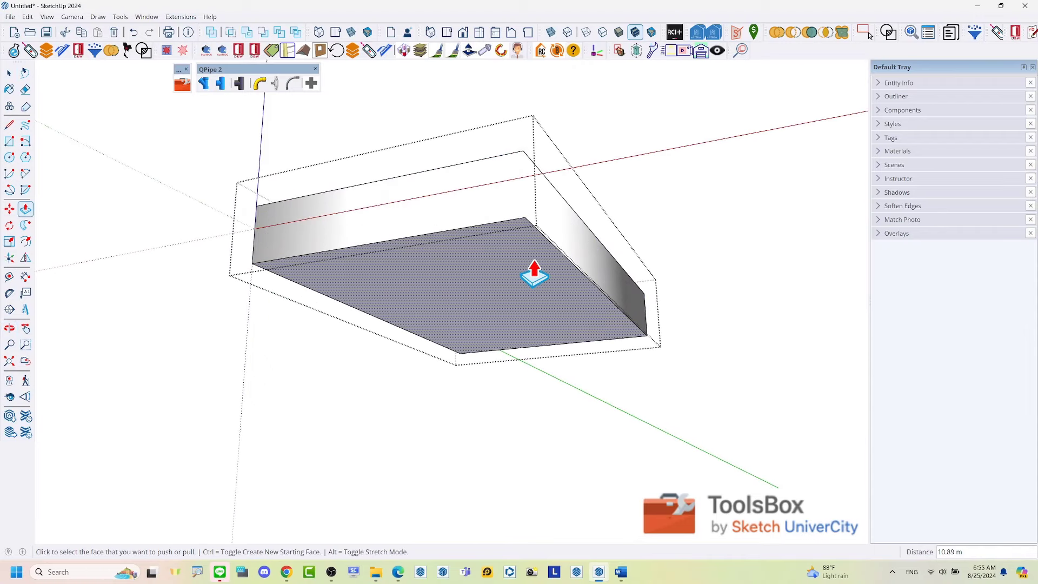
pyautogui.press('space')
pyautogui.moveTo(535, 273); pyautogui.dragTo(537, 400, button='middle')
pyautogui.tripleClick(547, 381)
pyautogui.rightClick(547, 381)
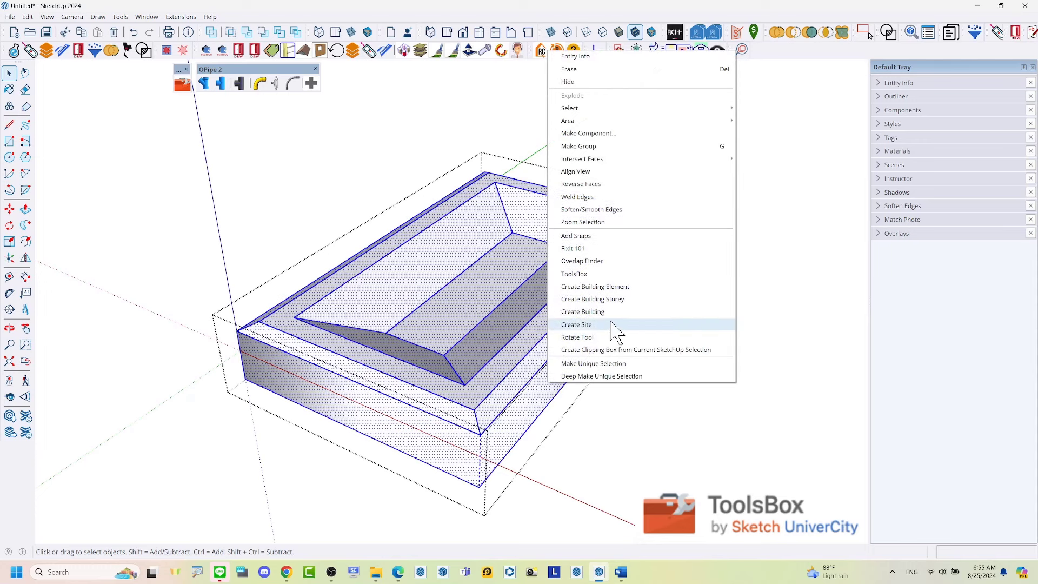
# - Soften the basin's edges with Soften coplanar enabled
pyautogui.click(629, 211)
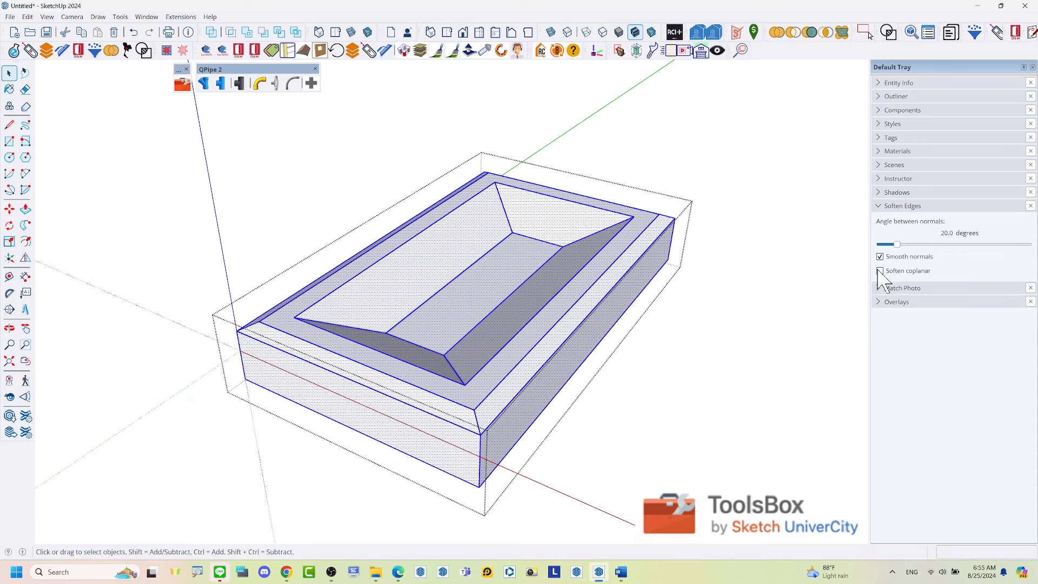
pyautogui.hotkey('ctrl', 't')
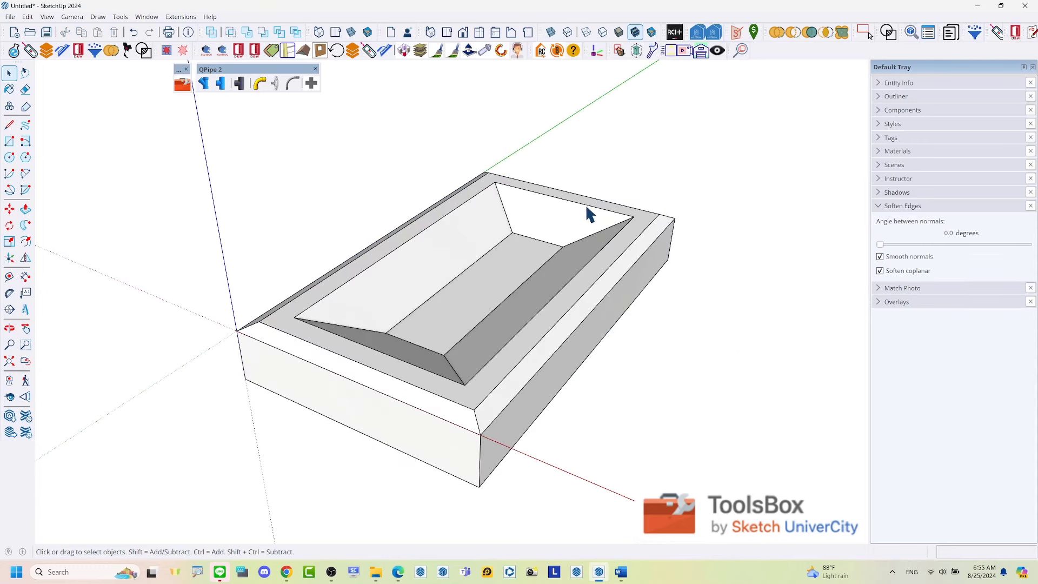
pyautogui.moveTo(586, 203); pyautogui.dragTo(580, 320, button='middle')
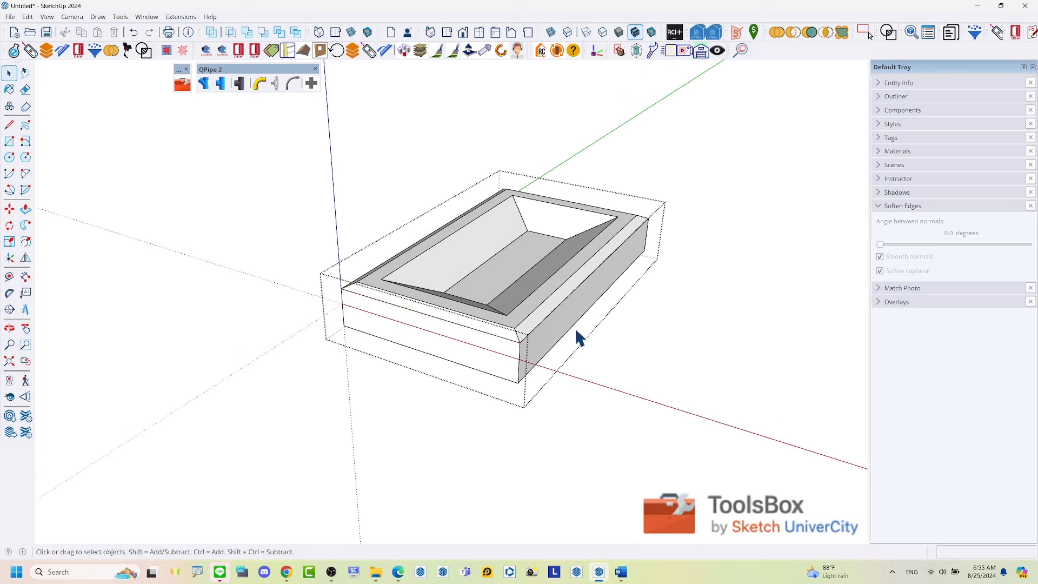
# - Push the basin's side face outward 20 into a flat ledge and erase stray edges
pyautogui.press('p')
pyautogui.click(579, 325)
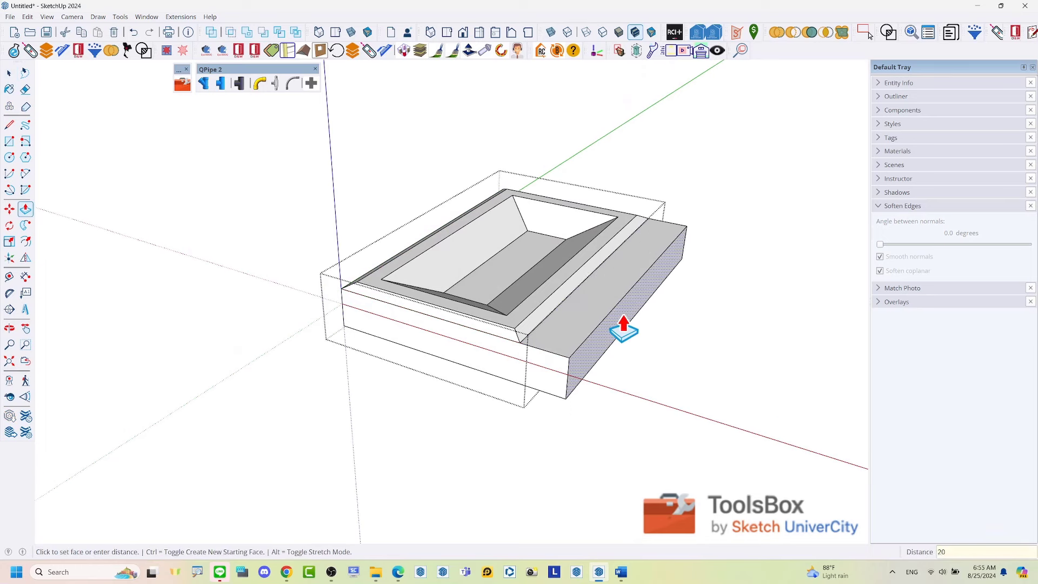
pyautogui.press('Return')
pyautogui.moveTo(556, 371)
pyautogui.mouseDown(button='middle')
pyautogui.moveTo(609, 303)
pyautogui.moveTo(563, 340)
pyautogui.mouseUp(button='middle')
pyautogui.moveTo(497, 352)
pyautogui.mouseDown(button='middle')
pyautogui.moveTo(796, 322)
pyautogui.moveTo(505, 391)
pyautogui.mouseUp(button='middle')
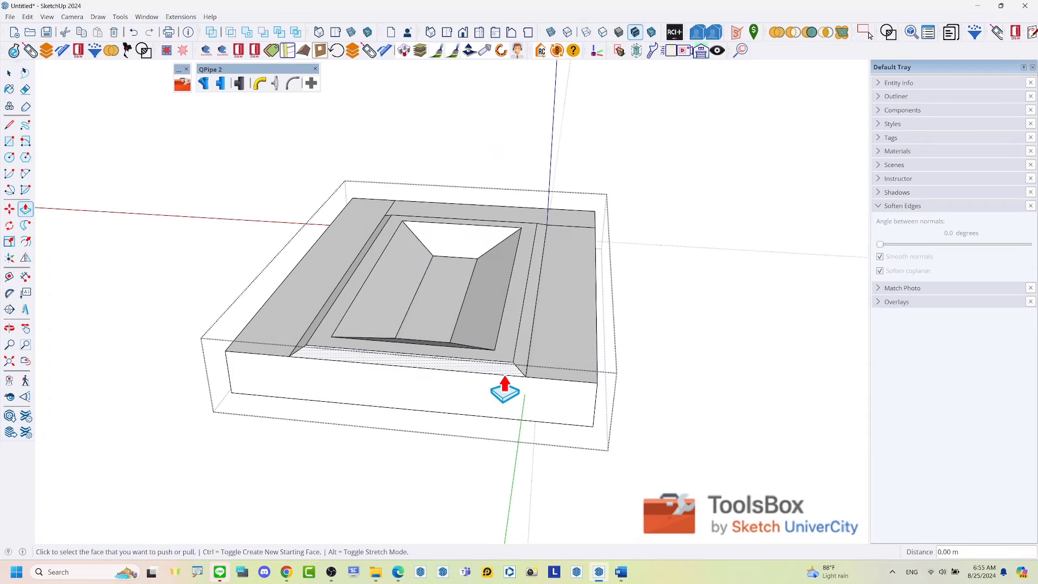
pyautogui.scroll(2, 504, 391)
pyautogui.press('e')
pyautogui.scroll(2, 505, 389)
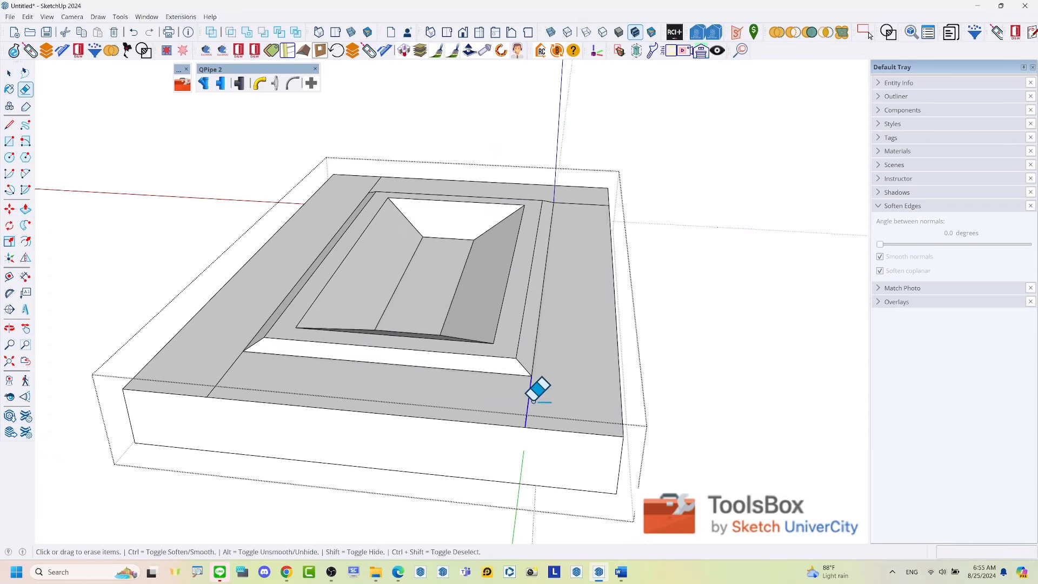
pyautogui.moveTo(233, 377)
pyautogui.mouseDown(button='middle')
pyautogui.moveTo(128, 394)
pyautogui.moveTo(389, 407)
pyautogui.moveTo(358, 363)
pyautogui.mouseUp(button='middle')
pyautogui.moveTo(735, 287)
pyautogui.mouseDown(button='middle')
pyautogui.moveTo(485, 343)
pyautogui.moveTo(494, 352)
pyautogui.mouseUp(button='middle')
pyautogui.hotkey('ctrl', 'a')
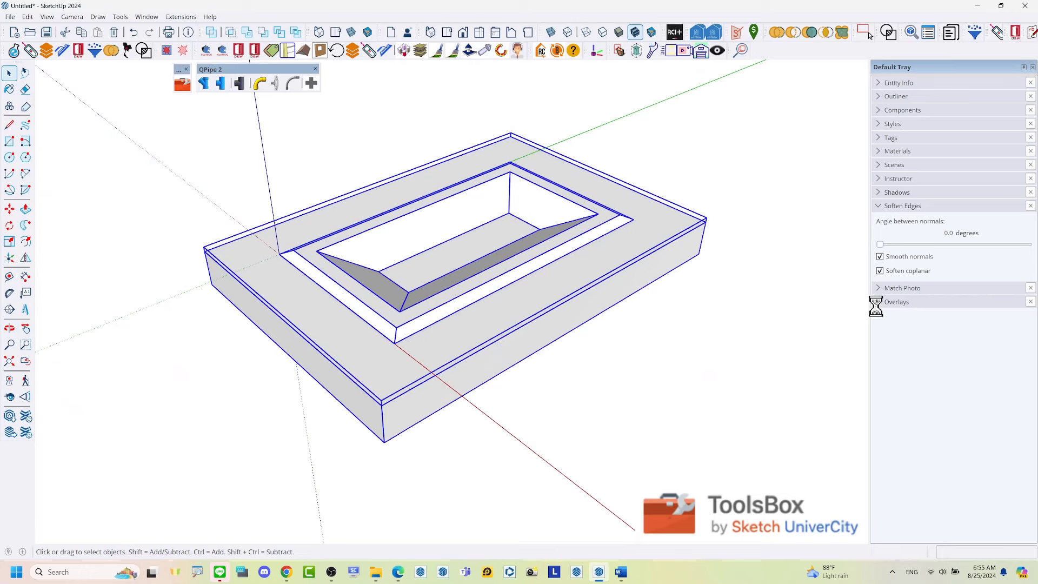
# - Paint the selected slab and pit with Groundcover Sand Smooth from Landscaping, Fencing and Vegetation
pyautogui.press('b')
pyautogui.click(952, 226)
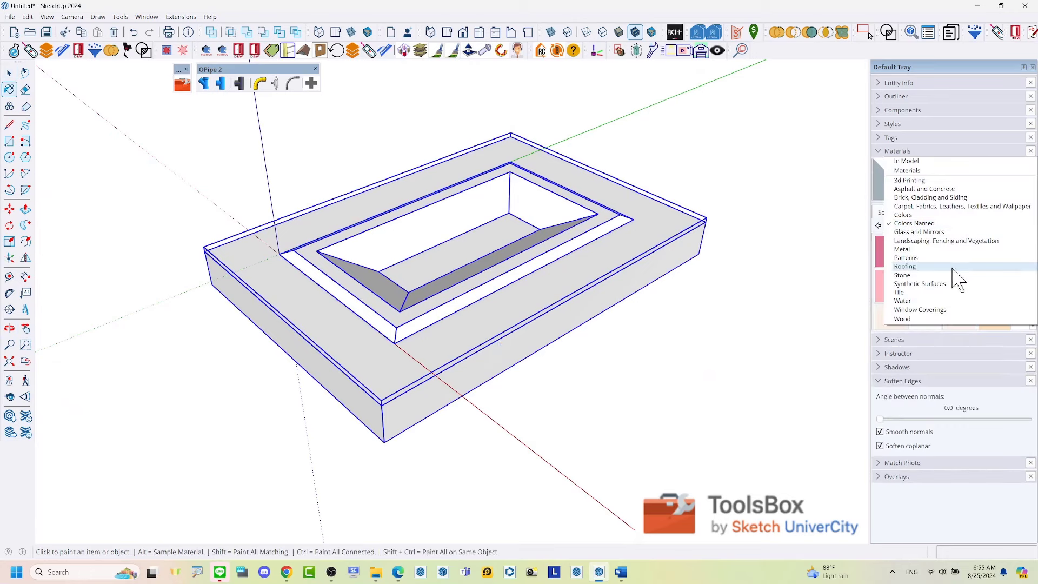
pyautogui.click(941, 242)
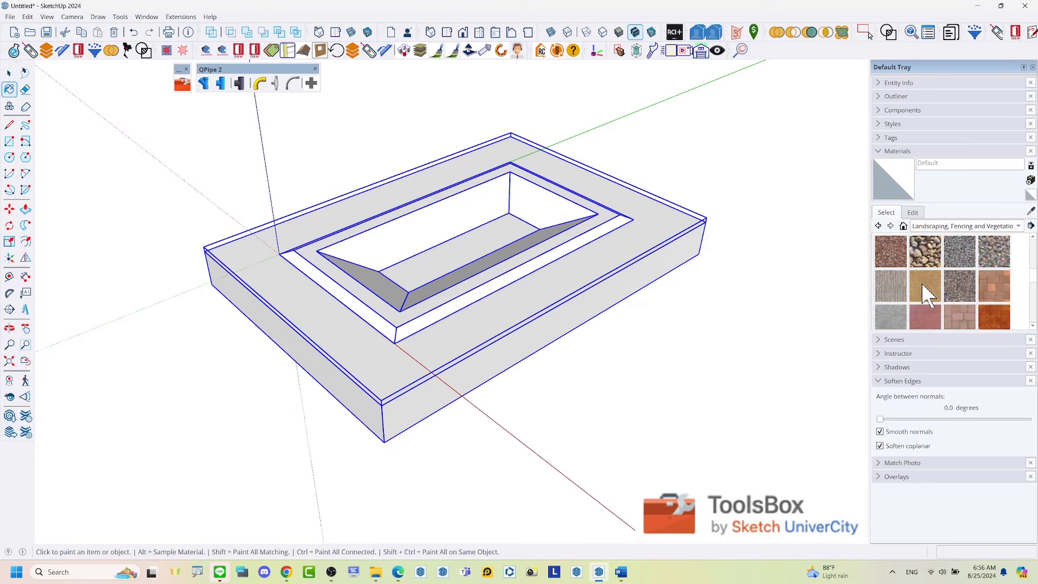
pyautogui.click(926, 287)
pyautogui.click(617, 265)
pyautogui.press('space')
pyautogui.click(608, 332)
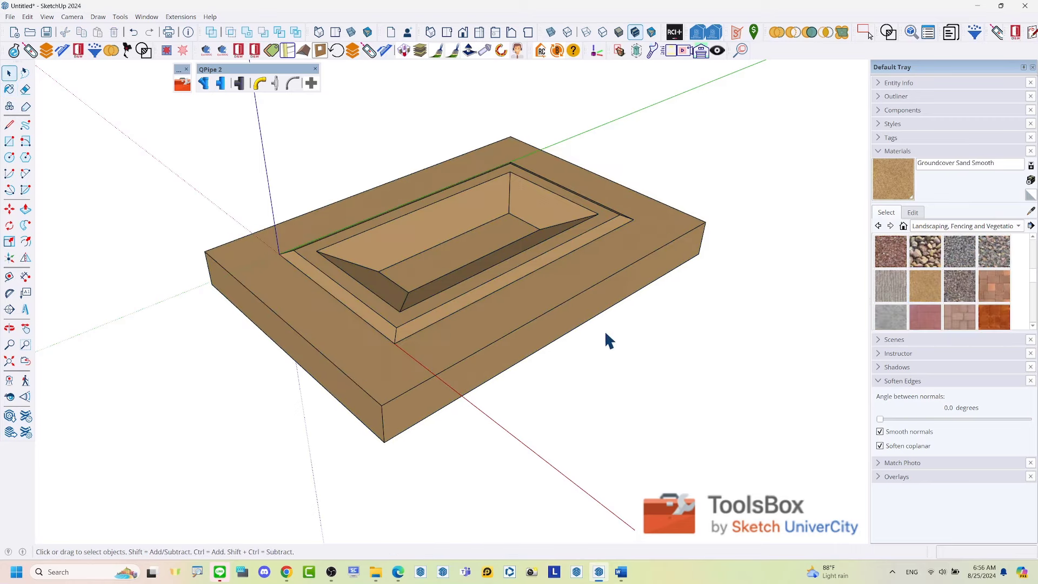
pyautogui.scroll(5, 398, 292)
pyautogui.moveTo(399, 292)
pyautogui.mouseDown(button='middle')
pyautogui.moveTo(649, 333)
pyautogui.moveTo(440, 332)
pyautogui.moveTo(373, 278)
pyautogui.moveTo(343, 343)
pyautogui.moveTo(537, 338)
pyautogui.moveTo(486, 351)
pyautogui.moveTo(476, 330)
pyautogui.mouseUp(button='middle')
pyautogui.scroll(-5, 649, 332)
# - Activate the ToolsBox laser measure tool and hover faces to read their levels
pyautogui.scroll(3, 536, 337)
pyautogui.scroll(2, 529, 336)
pyautogui.scroll(-4, 540, 331)
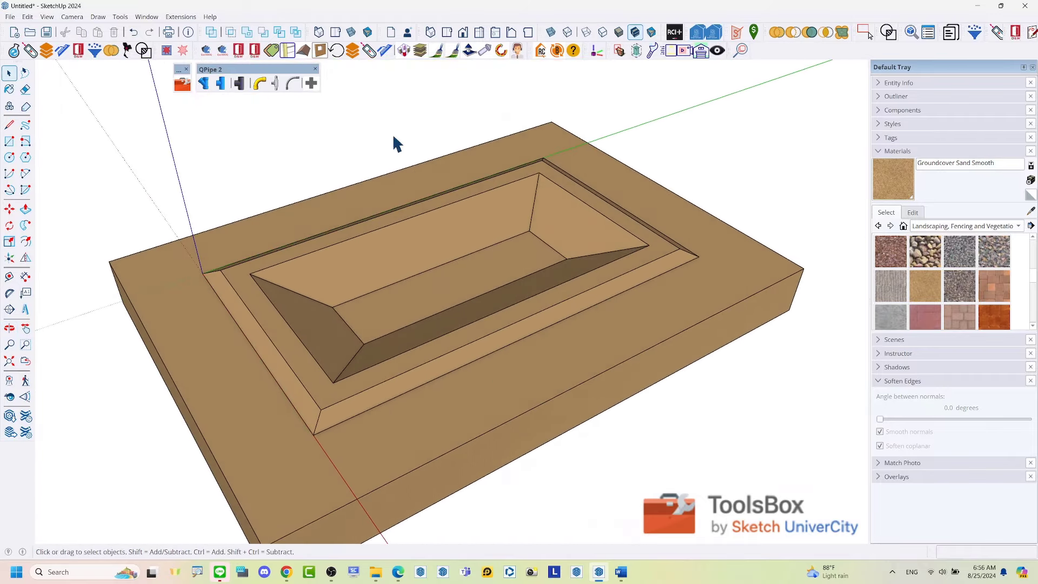
pyautogui.click(368, 52)
pyautogui.scroll(4, 682, 260)
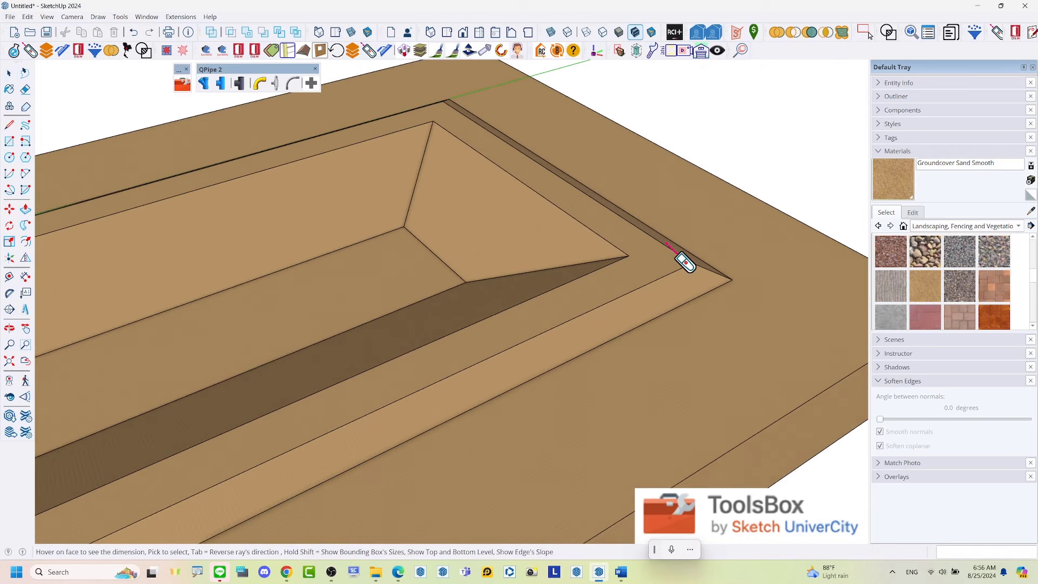
pyautogui.scroll(-3, 671, 273)
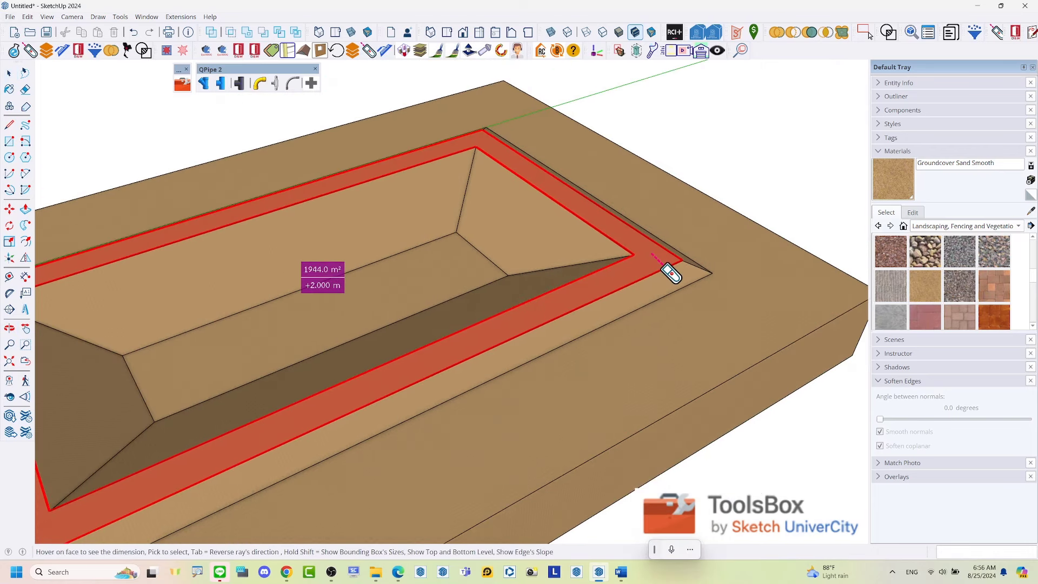
pyautogui.scroll(-3, 671, 270)
pyautogui.scroll(2, 672, 345)
pyautogui.scroll(1, 622, 338)
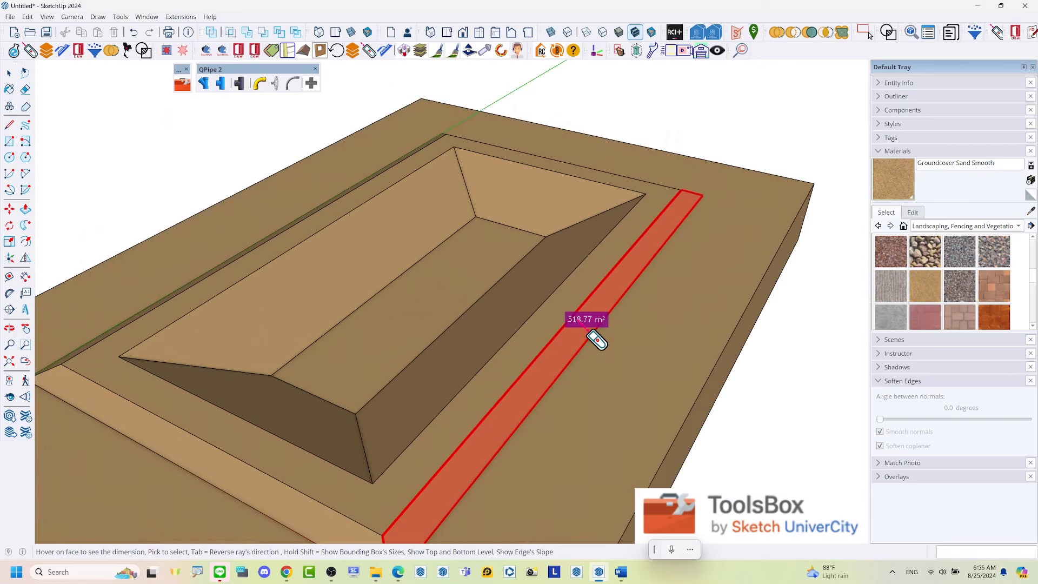
# - Untick Show Area in the measuring tool's right-click options
pyautogui.rightClick(674, 116)
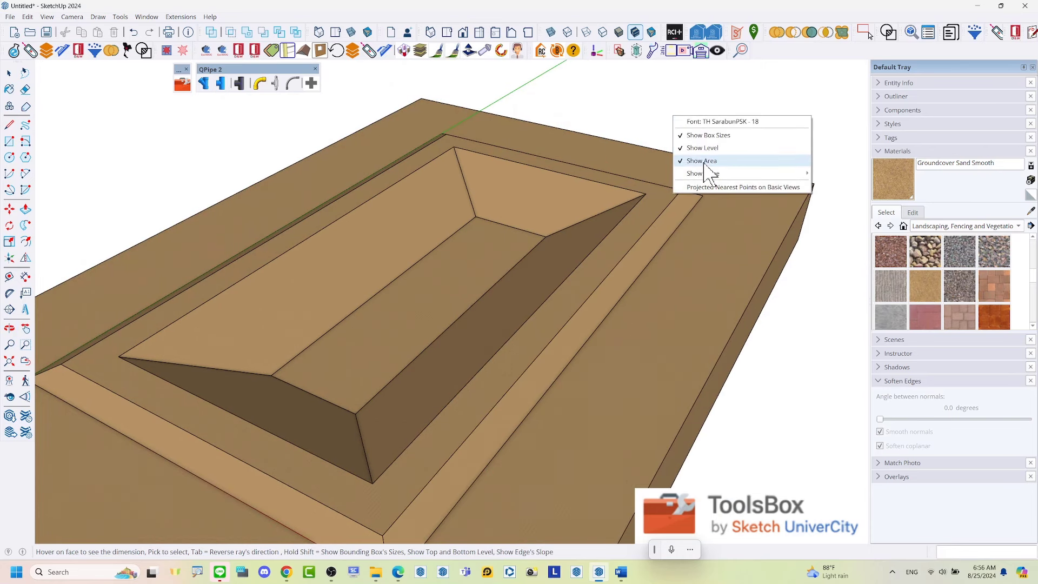
pyautogui.click(706, 187)
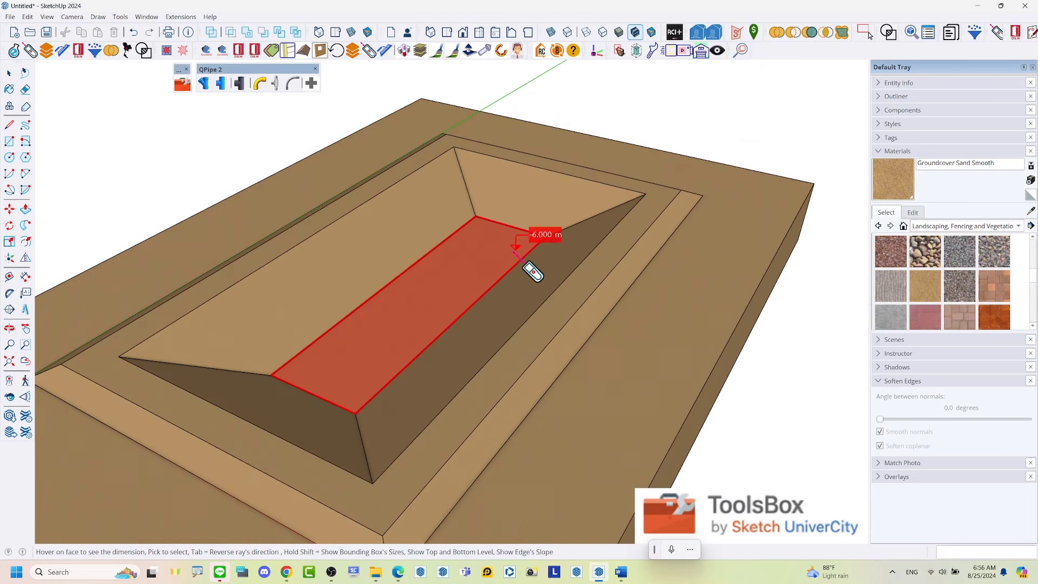
pyautogui.scroll(-2, 626, 277)
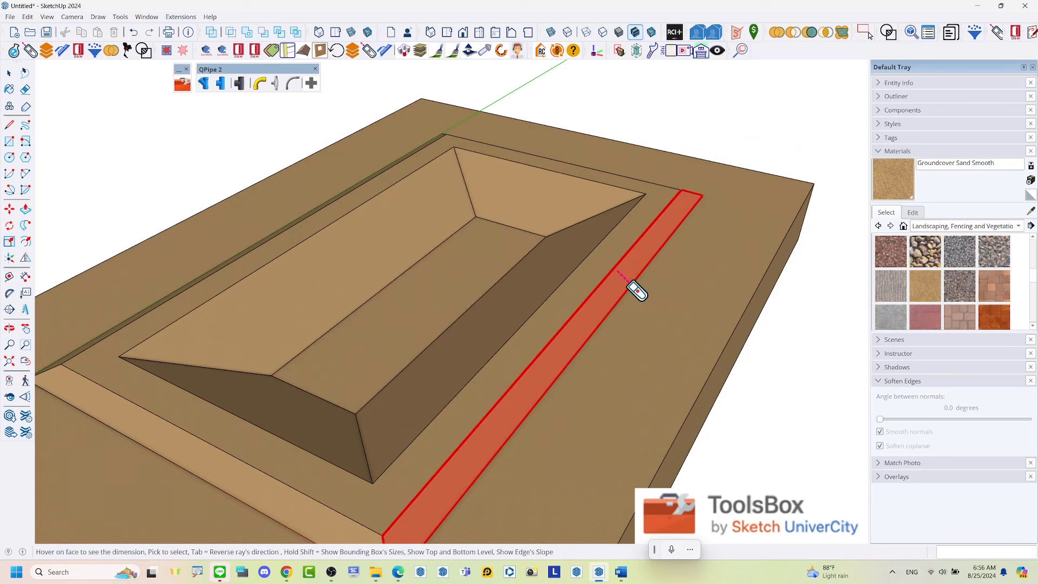
pyautogui.scroll(-2, 463, 336)
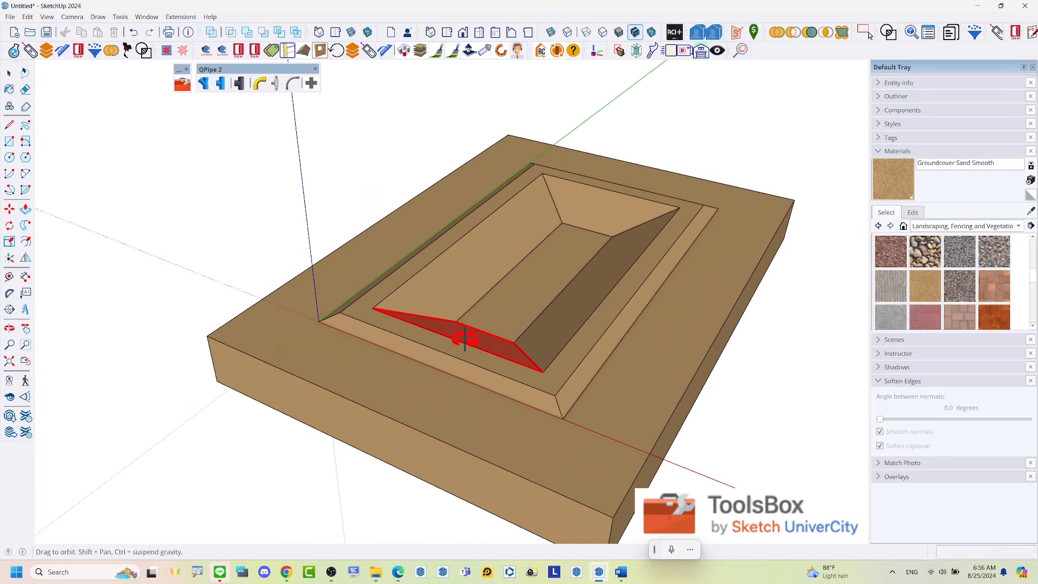
pyautogui.scroll(3, 689, 352)
pyautogui.scroll(2, 644, 336)
pyautogui.scroll(2, 600, 301)
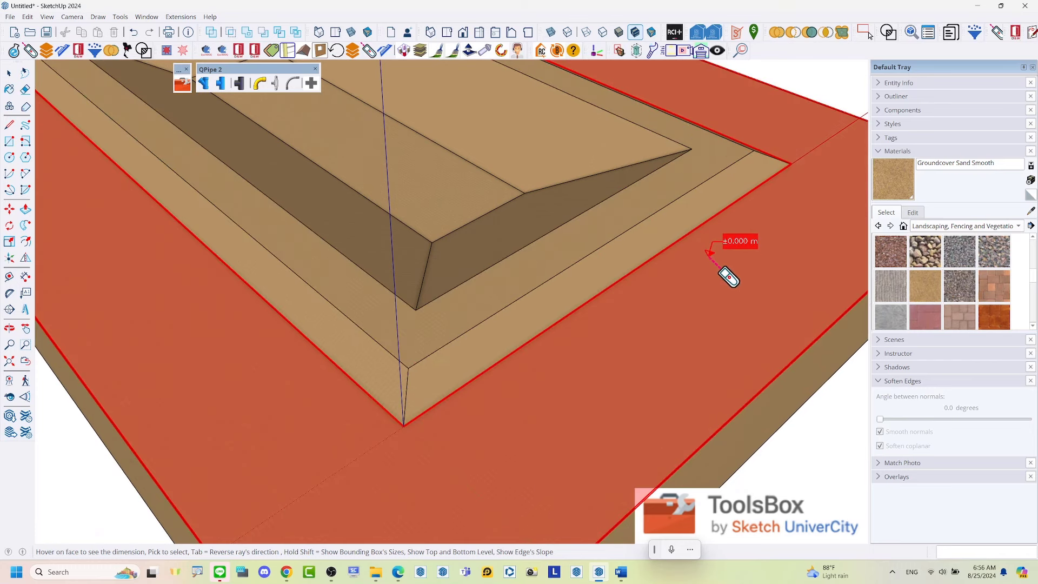
# - Set the measuring tool's slope display to Gradient (x : 12)
pyautogui.rightClick(710, 256)
pyautogui.moveTo(740, 313)
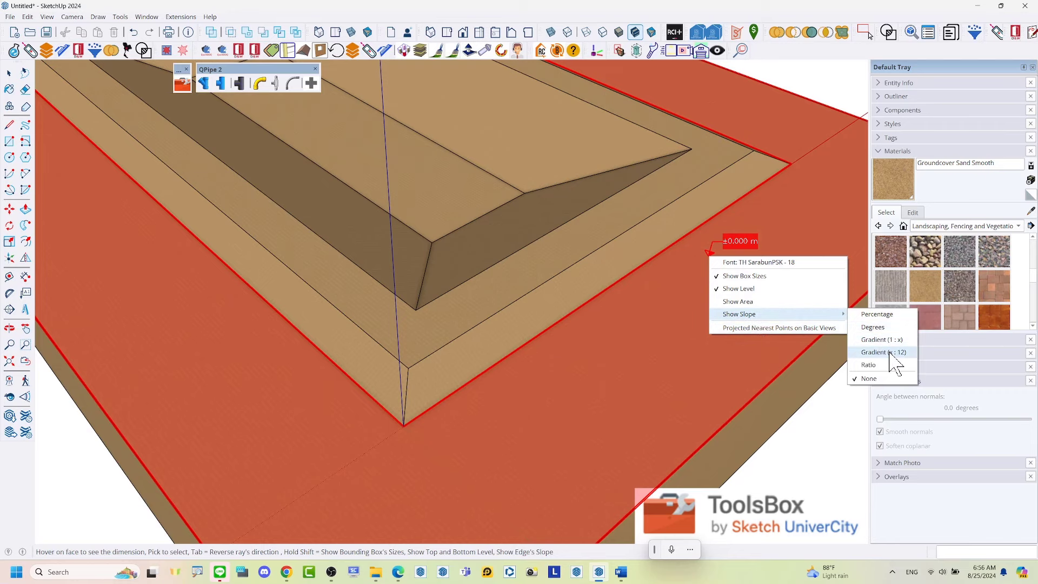
pyautogui.click(890, 353)
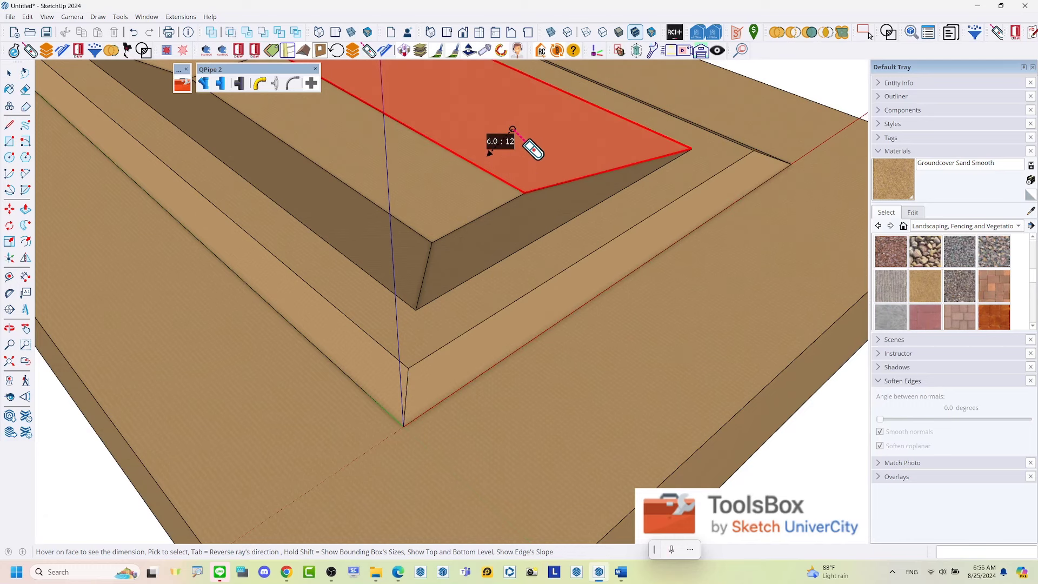
pyautogui.scroll(-2, 512, 130)
# - Switch slope display to Degrees and read the pit's sloped sides at 26.6°
pyautogui.rightClick(688, 240)
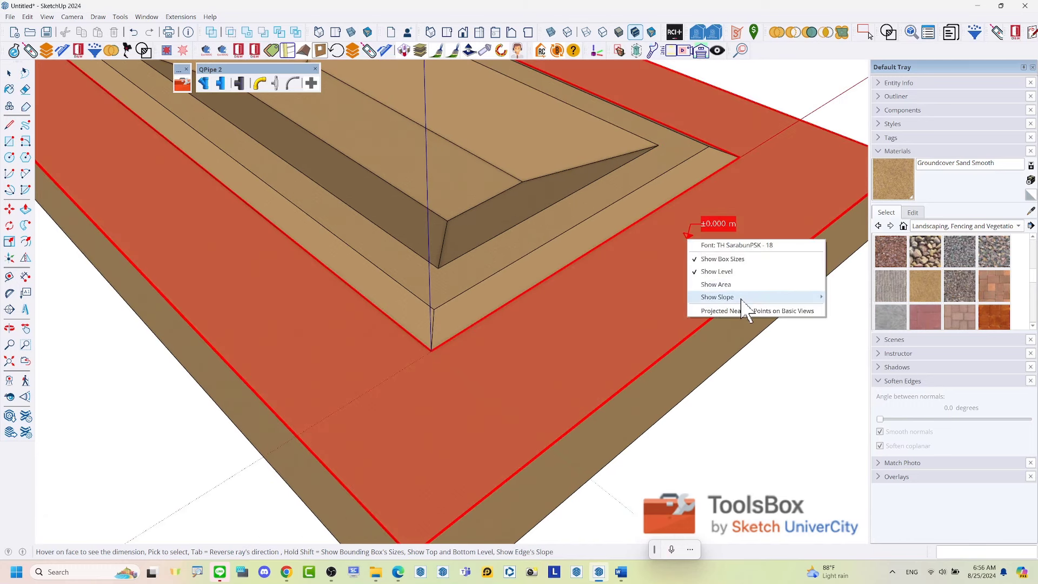
pyautogui.moveTo(718, 297)
pyautogui.click(850, 314)
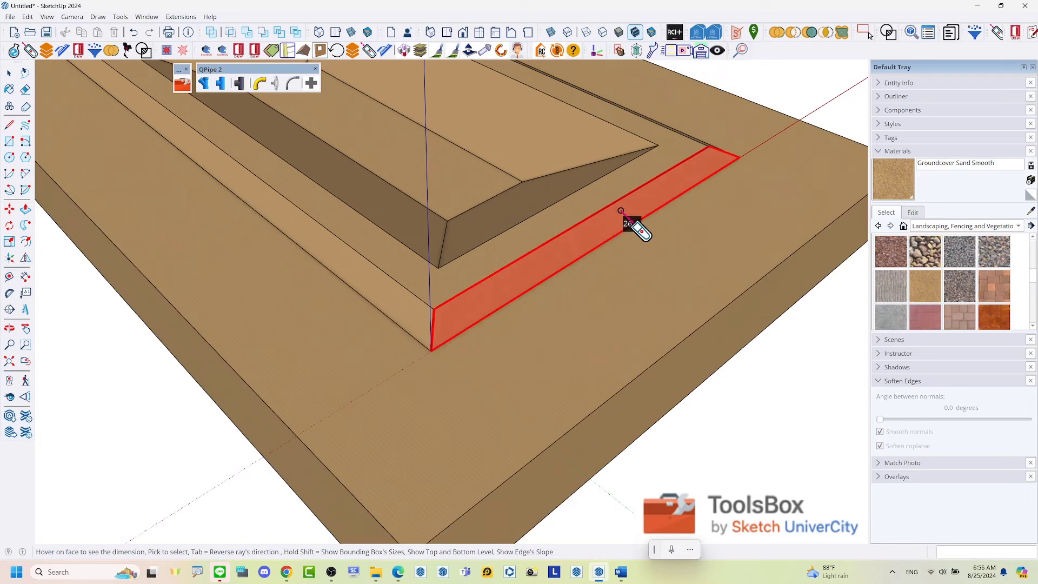
pyautogui.scroll(1, 628, 214)
pyautogui.scroll(3, 632, 215)
pyautogui.scroll(-2, 633, 214)
pyautogui.scroll(-1, 598, 239)
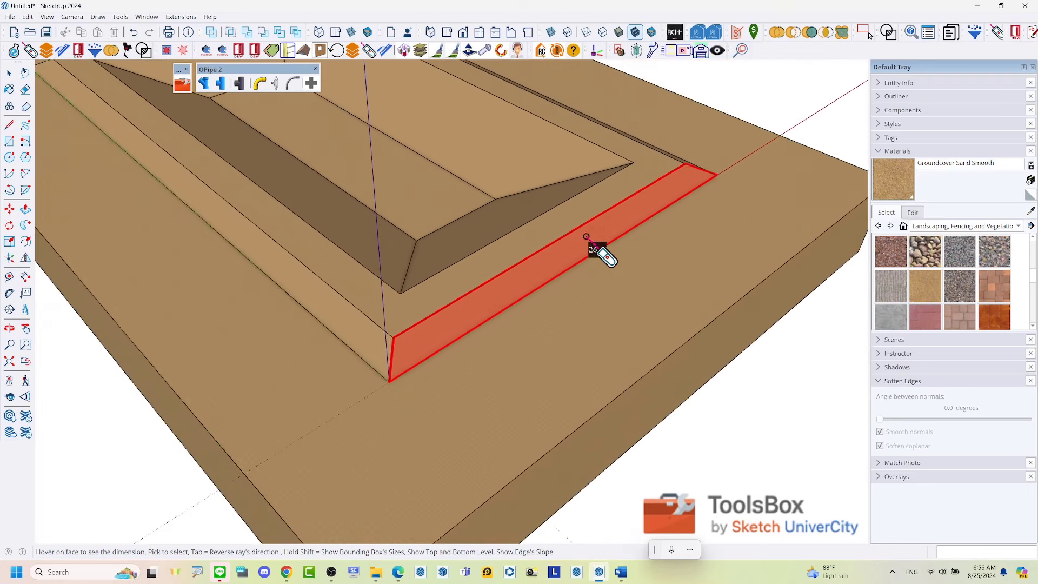
pyautogui.scroll(-1, 594, 238)
pyautogui.scroll(-1, 513, 181)
pyautogui.scroll(3, 587, 225)
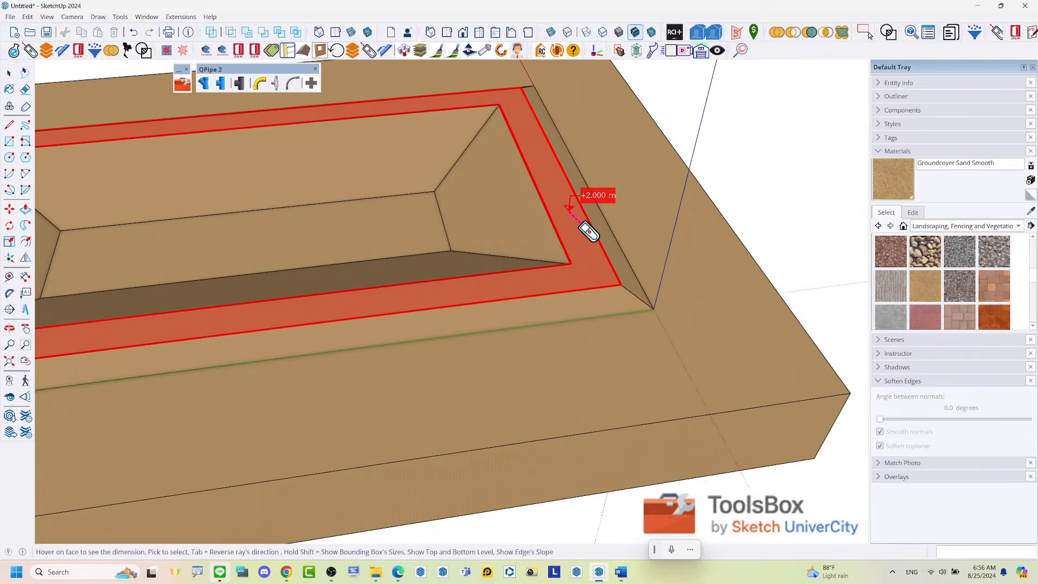
pyautogui.scroll(1, 600, 204)
pyautogui.scroll(1, 663, 248)
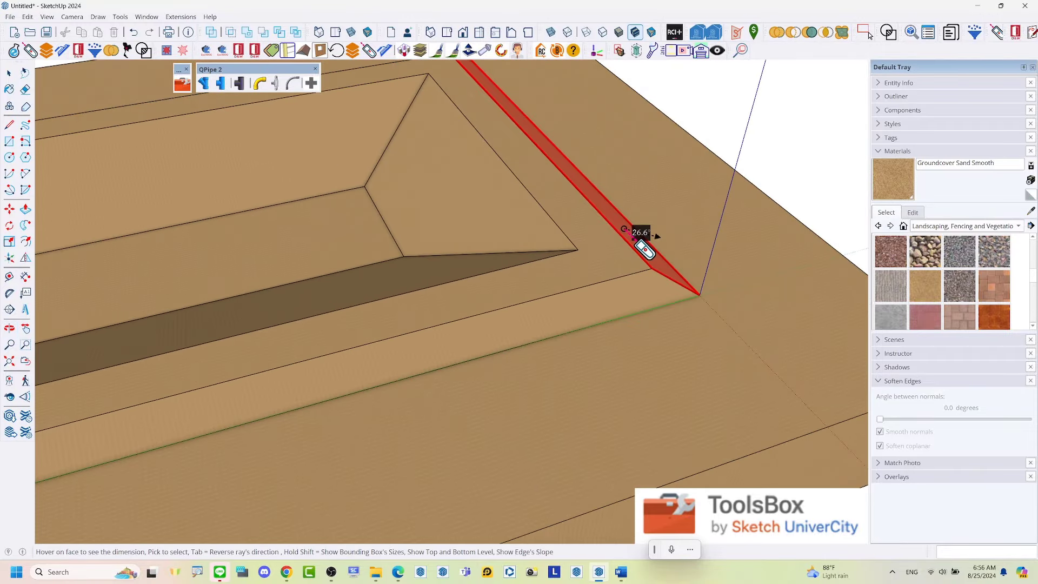
pyautogui.scroll(-2, 540, 230)
pyautogui.moveTo(540, 227); pyautogui.dragTo(788, 243, button='middle')
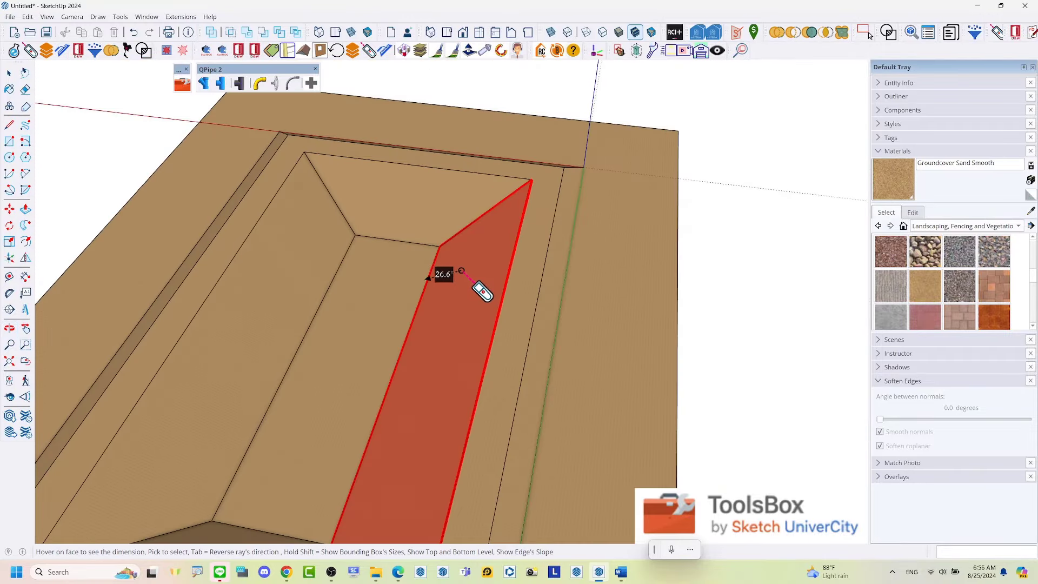
pyautogui.scroll(-3, 541, 259)
pyautogui.press('shift')
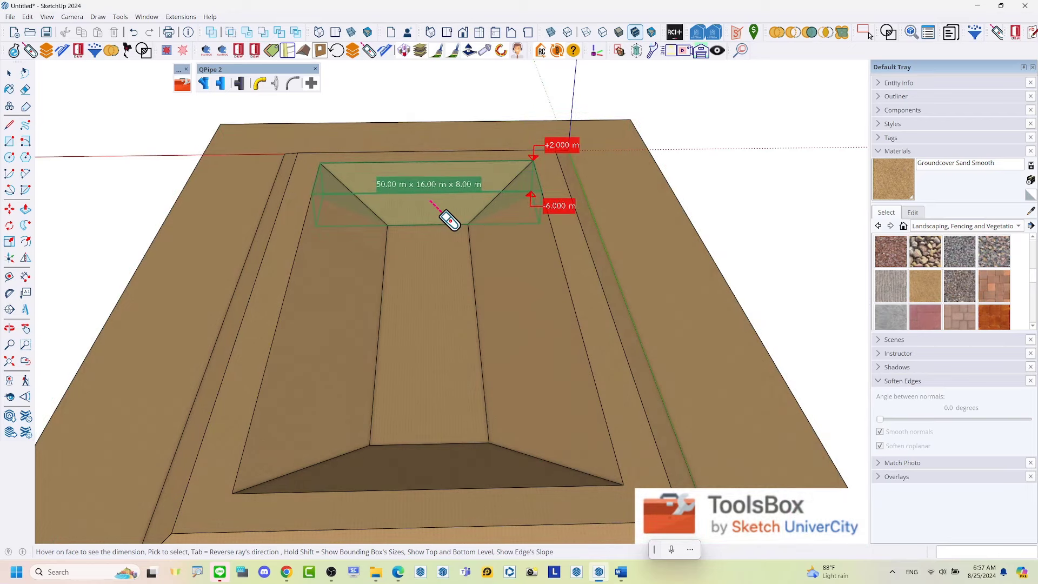
# - Zoom out to the full sand slab and leave the measuring tool for Select
pyautogui.scroll(-5, 447, 215)
pyautogui.moveTo(448, 216)
pyautogui.mouseDown(button='middle')
pyautogui.moveTo(568, 232)
pyautogui.moveTo(672, 225)
pyautogui.moveTo(533, 327)
pyautogui.moveTo(278, 366)
pyautogui.moveTo(400, 362)
pyautogui.moveTo(503, 232)
pyautogui.mouseUp(button='middle')
pyautogui.press('space')
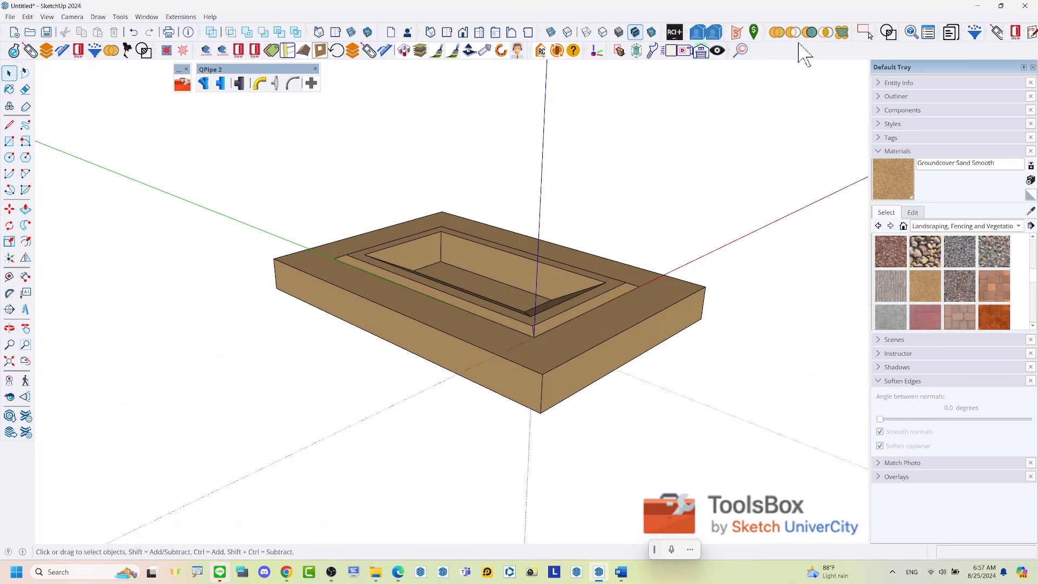
# - Show the Section toolbar and add section planes on the front and end faces with default names
pyautogui.rightClick(802, 43)
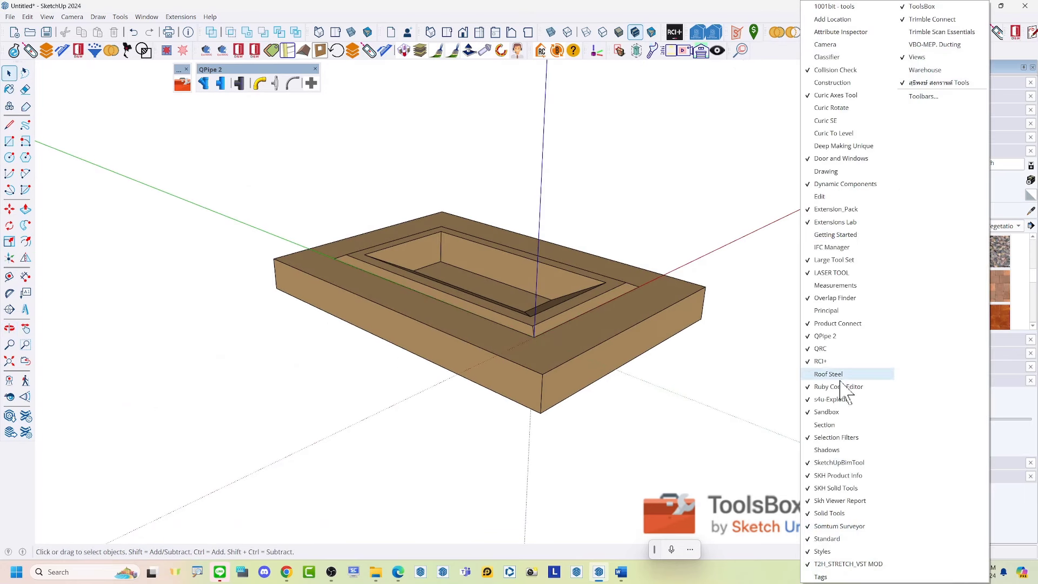
pyautogui.click(832, 425)
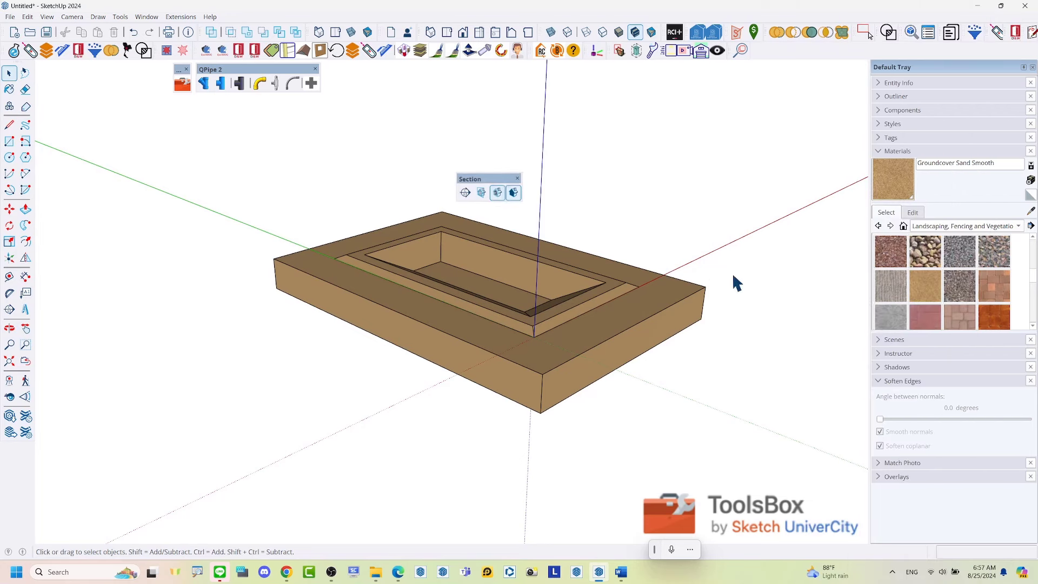
pyautogui.click(466, 195)
pyautogui.click(433, 361)
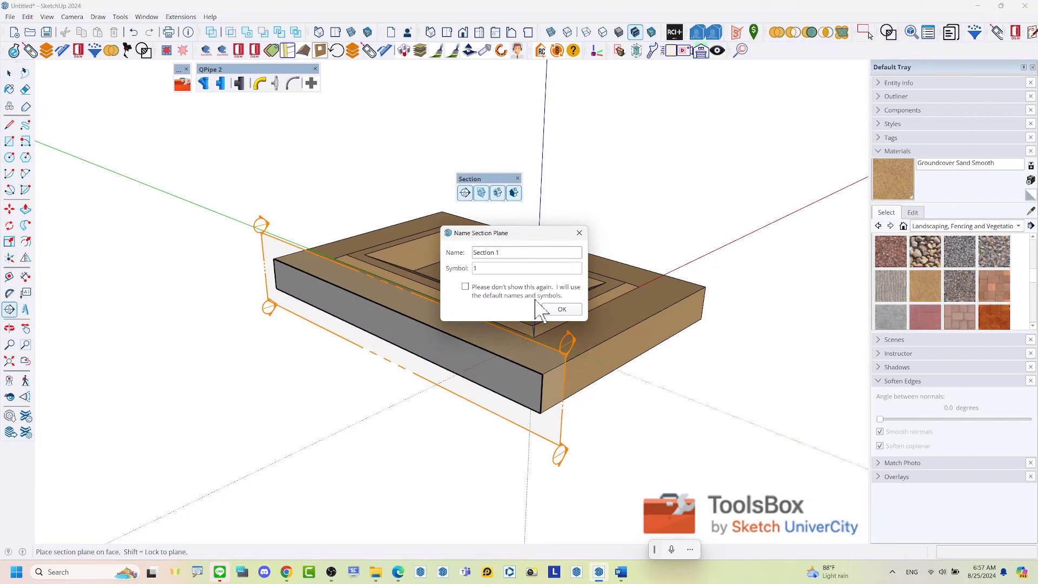
pyautogui.click(560, 310)
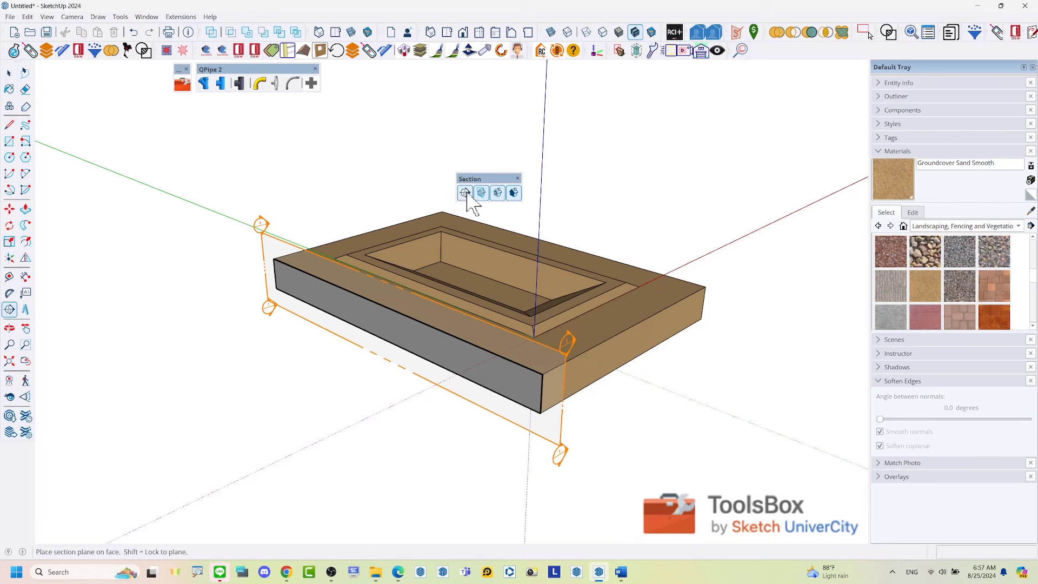
pyautogui.click(641, 354)
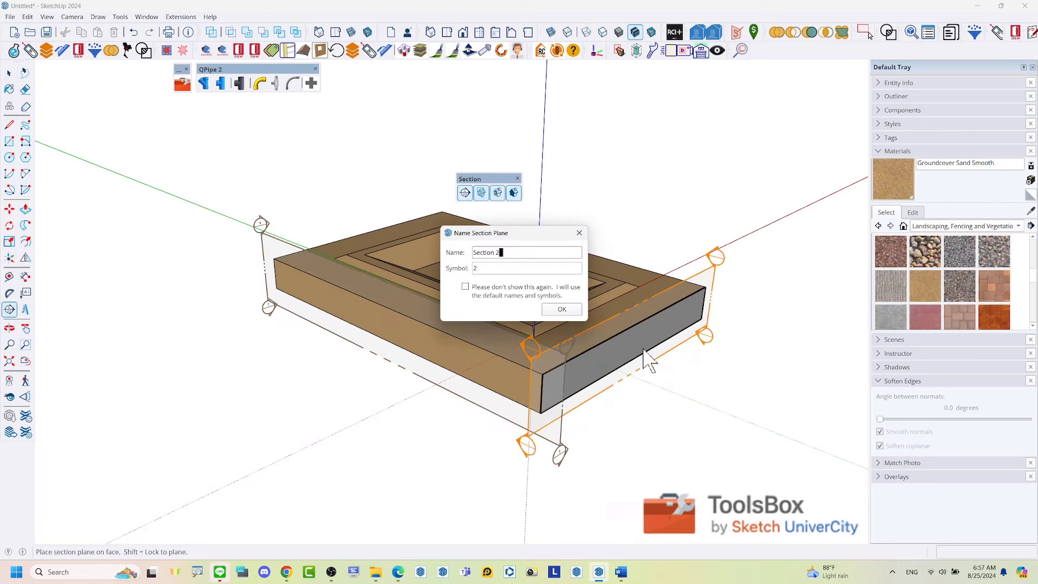
pyautogui.click(560, 310)
# - Move the end section plane to a cut position inside the pit
pyautogui.click(703, 280)
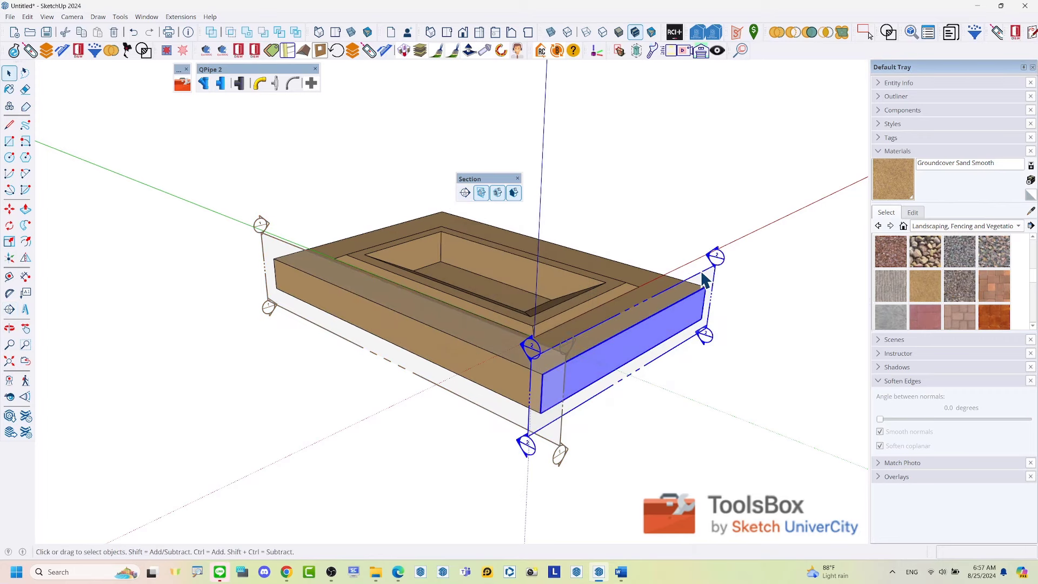
pyautogui.press('m')
pyautogui.click(705, 270)
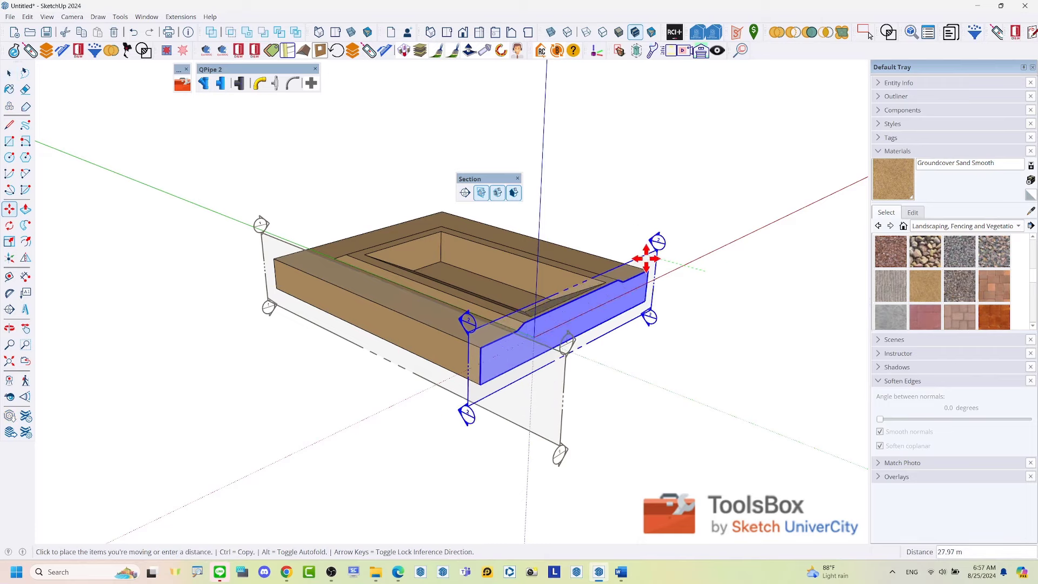
pyautogui.click(589, 254)
pyautogui.press('space')
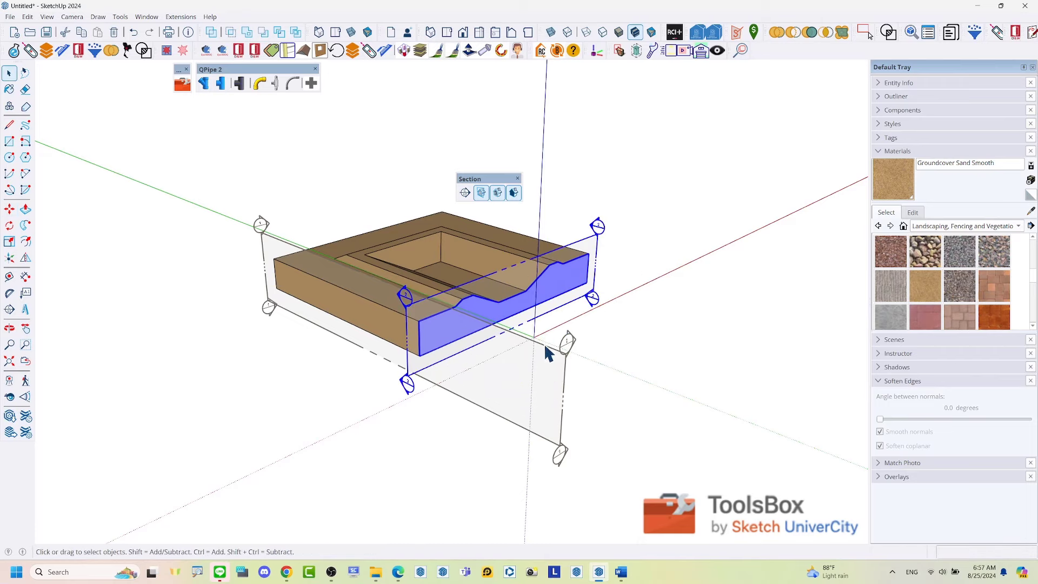
# - Move the front section plane so it cuts through the pit
pyautogui.click(543, 342)
pyautogui.press('m')
pyautogui.click(555, 342)
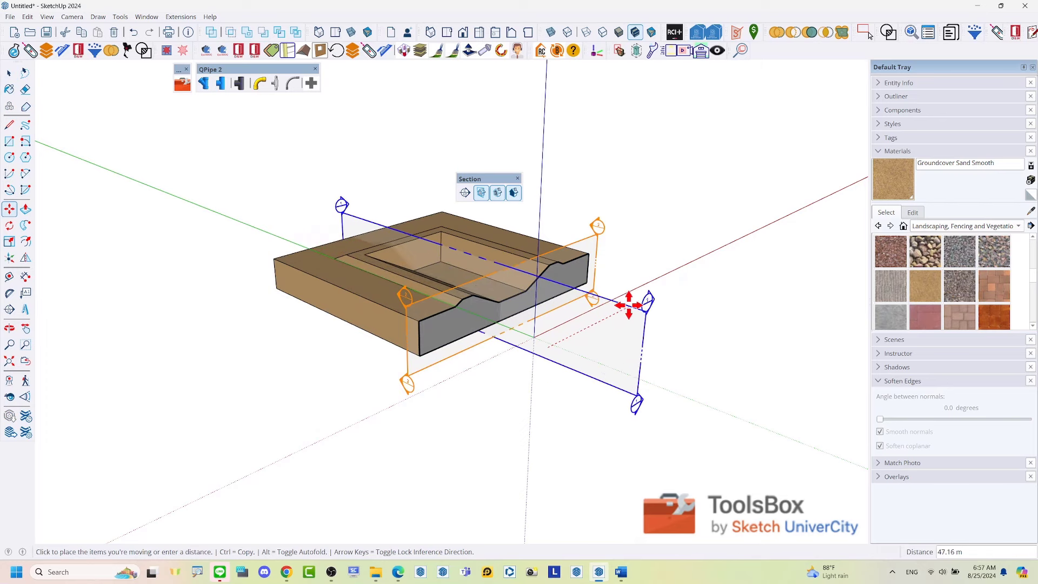
pyautogui.click(642, 296)
pyautogui.press('space')
pyautogui.moveTo(645, 297)
pyautogui.mouseDown(button='middle')
pyautogui.moveTo(447, 408)
pyautogui.moveTo(615, 348)
pyautogui.moveTo(518, 263)
pyautogui.moveTo(627, 270)
pyautogui.moveTo(543, 273)
pyautogui.mouseUp(button='middle')
pyautogui.click(448, 408)
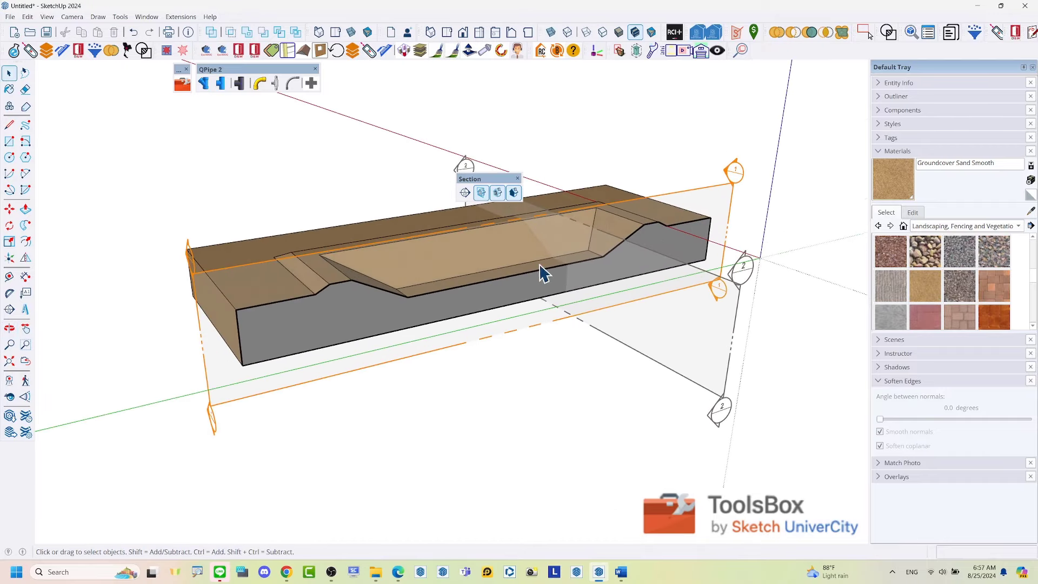
# - Activate section plane 2 to view the cut, then hide section planes and section cuts
pyautogui.doubleClick(668, 372)
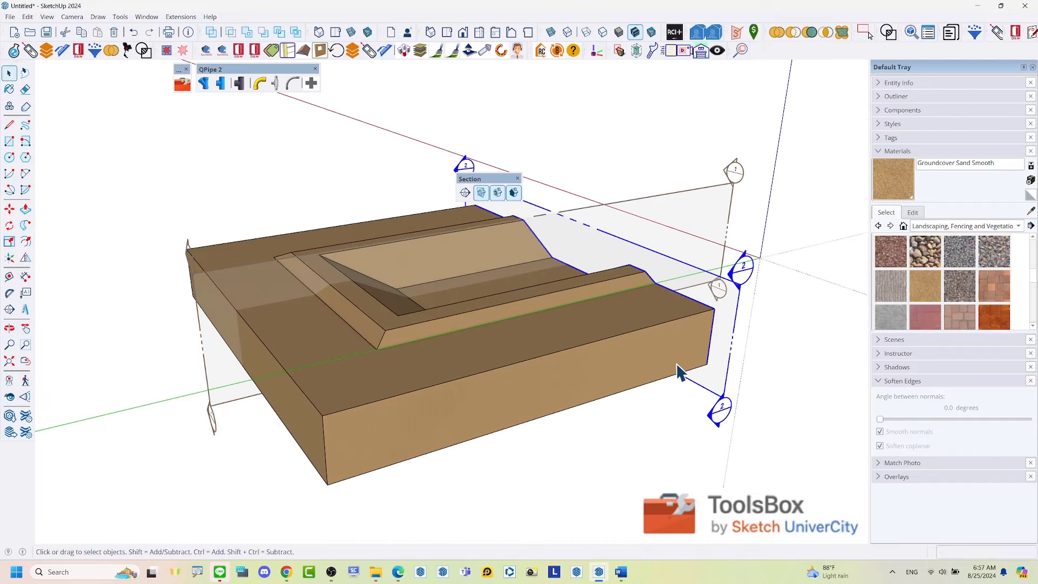
pyautogui.moveTo(680, 372); pyautogui.dragTo(85, 308, button='middle')
pyautogui.moveTo(474, 377)
pyautogui.mouseDown()
pyautogui.moveTo(549, 283)
pyautogui.moveTo(470, 229)
pyautogui.mouseUp()
pyautogui.press('space')
pyautogui.click(483, 193)
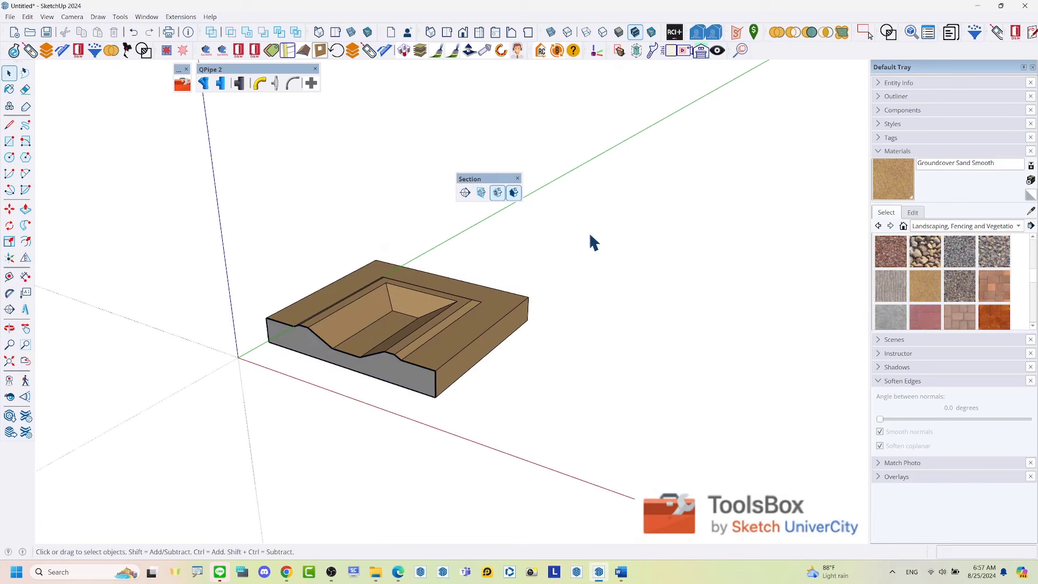
pyautogui.click(497, 194)
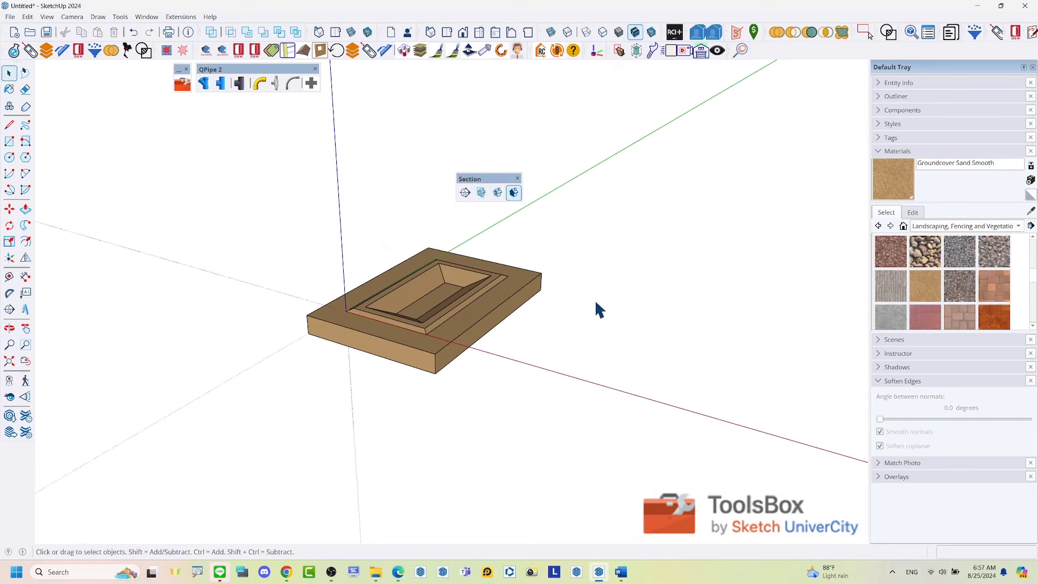
# - Orbit and zoom to view the full pit from top-down and three-quarter angles
pyautogui.scroll(3, 595, 308)
pyautogui.moveTo(457, 288)
pyautogui.mouseDown(button='middle')
pyautogui.moveTo(297, 336)
pyautogui.moveTo(424, 274)
pyautogui.moveTo(614, 343)
pyautogui.moveTo(581, 285)
pyautogui.mouseUp(button='middle')
pyautogui.scroll(3, 465, 278)
pyautogui.scroll(3, 389, 306)
pyautogui.scroll(-5, 379, 297)
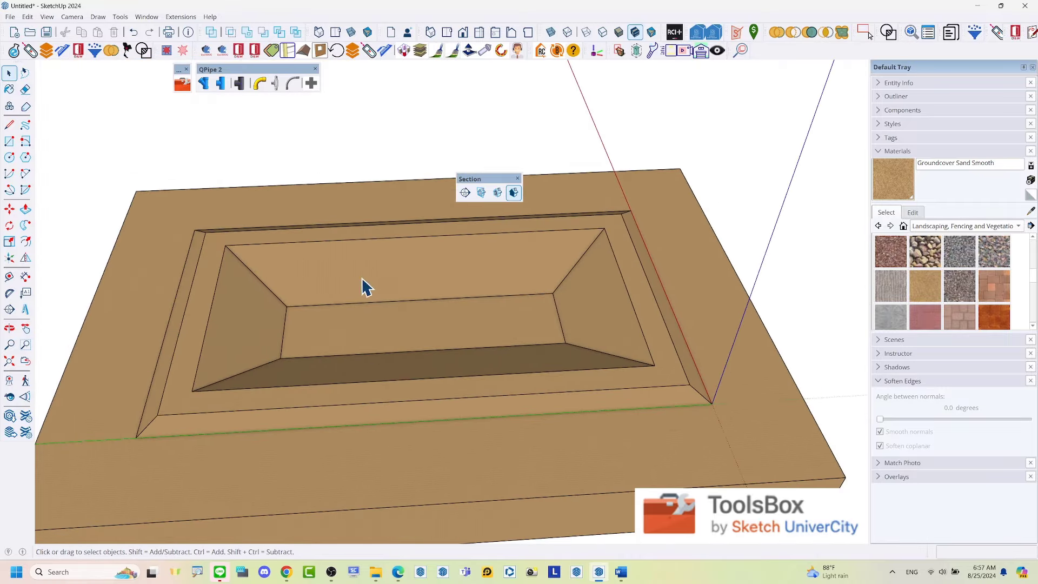
pyautogui.moveTo(364, 285)
pyautogui.mouseDown(button='middle')
pyautogui.moveTo(500, 297)
pyautogui.moveTo(385, 308)
pyautogui.moveTo(778, 281)
pyautogui.mouseUp(button='middle')
pyautogui.scroll(2, 400, 262)
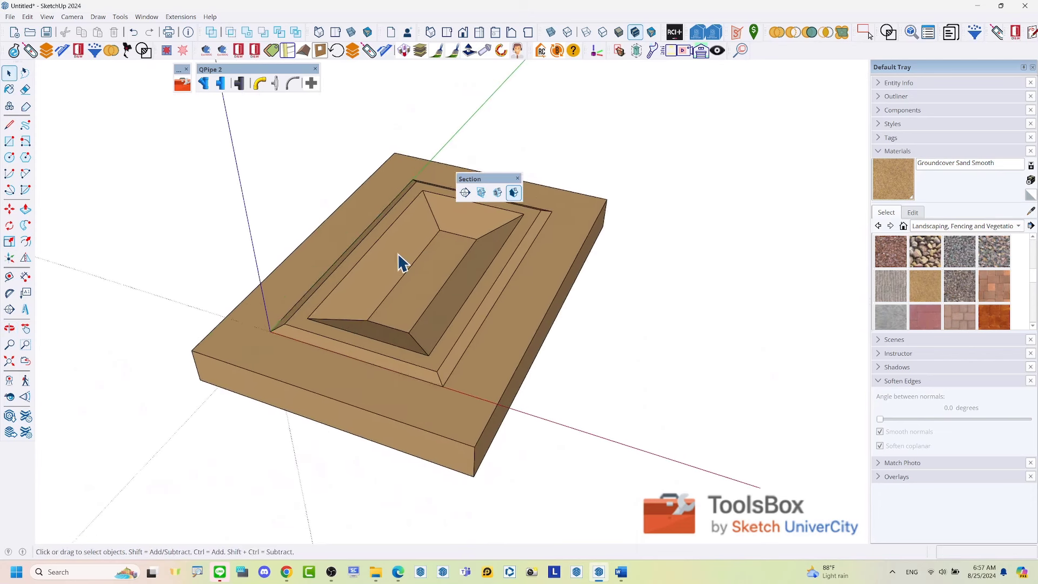
pyautogui.scroll(2, 412, 290)
# - Draw an edge across the recess floor at the middle of the pit
pyautogui.scroll(2, 419, 276)
pyautogui.press('l')
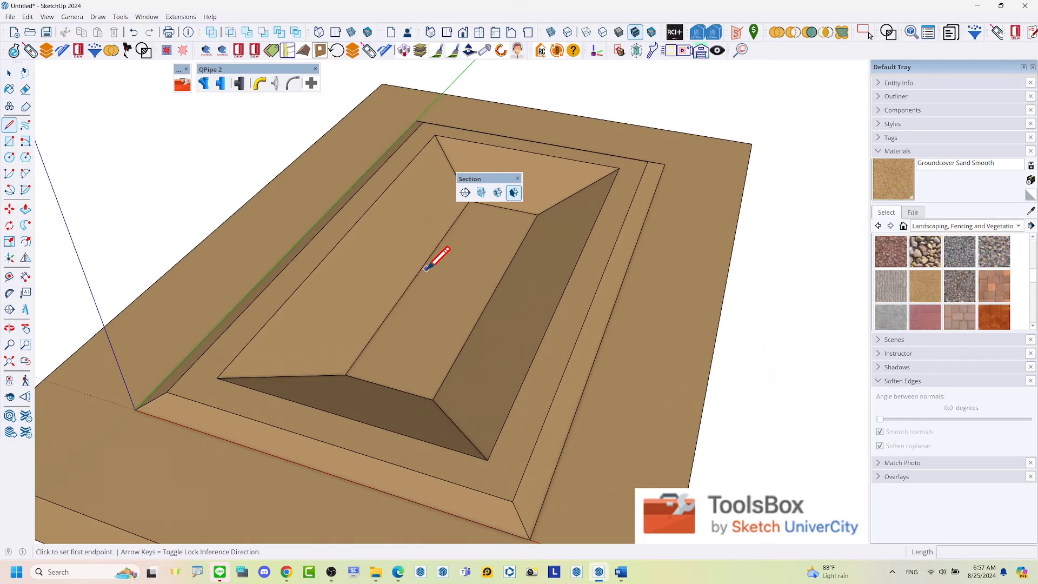
pyautogui.click(417, 275)
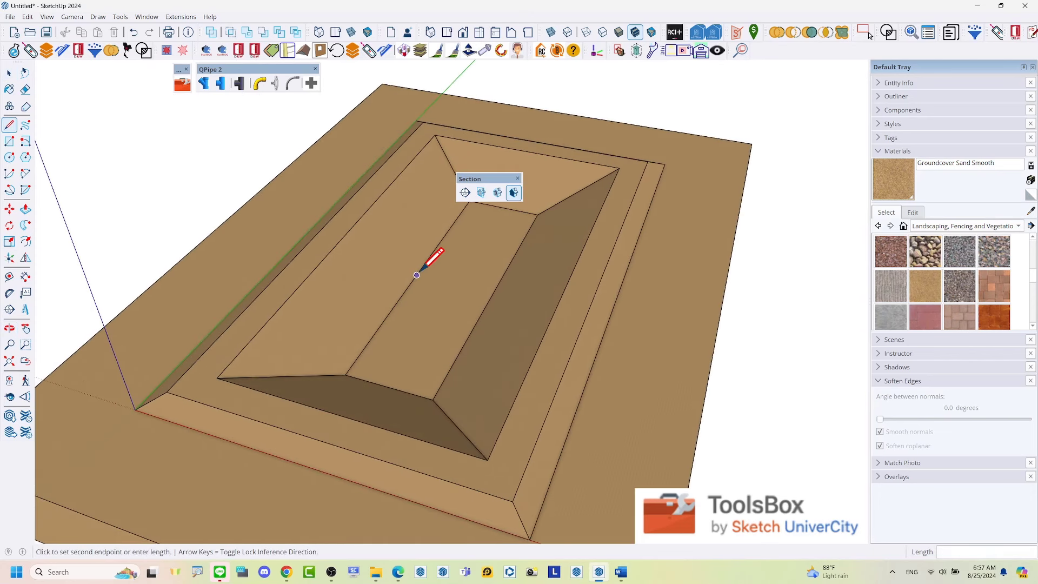
pyautogui.click(493, 293)
pyautogui.scroll(3, 424, 278)
pyautogui.scroll(1, 424, 278)
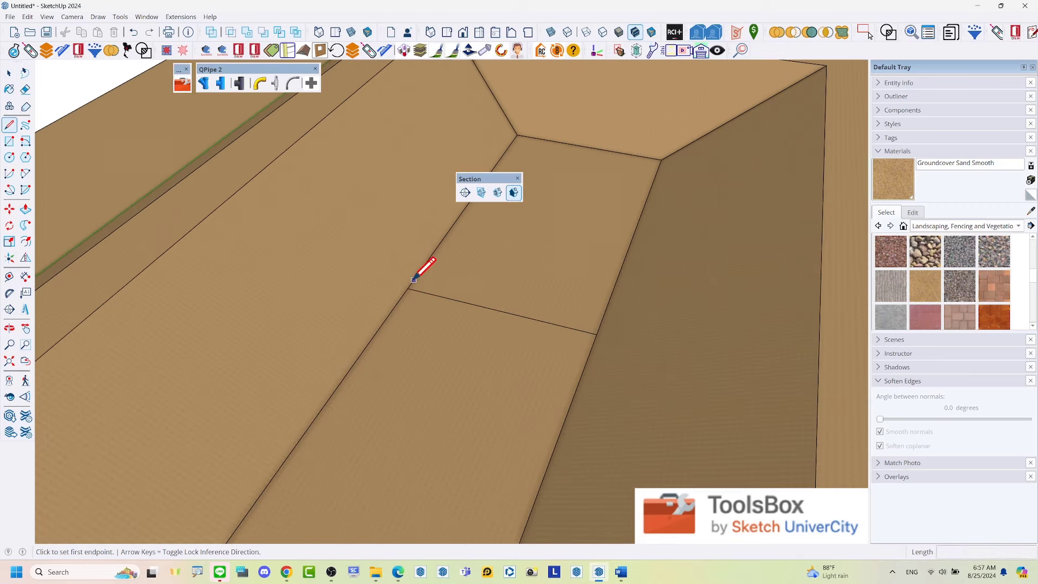
# - Extend the cross edge up the near and far slopes
pyautogui.click(413, 279)
pyautogui.scroll(-3, 410, 286)
pyautogui.scroll(-3, 400, 292)
pyautogui.scroll(-1, 373, 303)
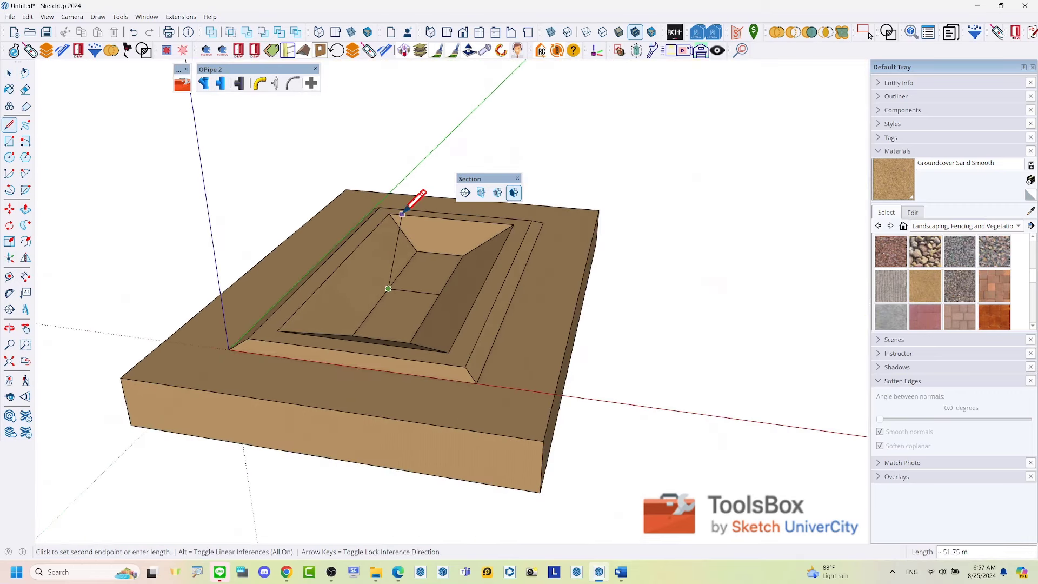
pyautogui.scroll(3, 411, 216)
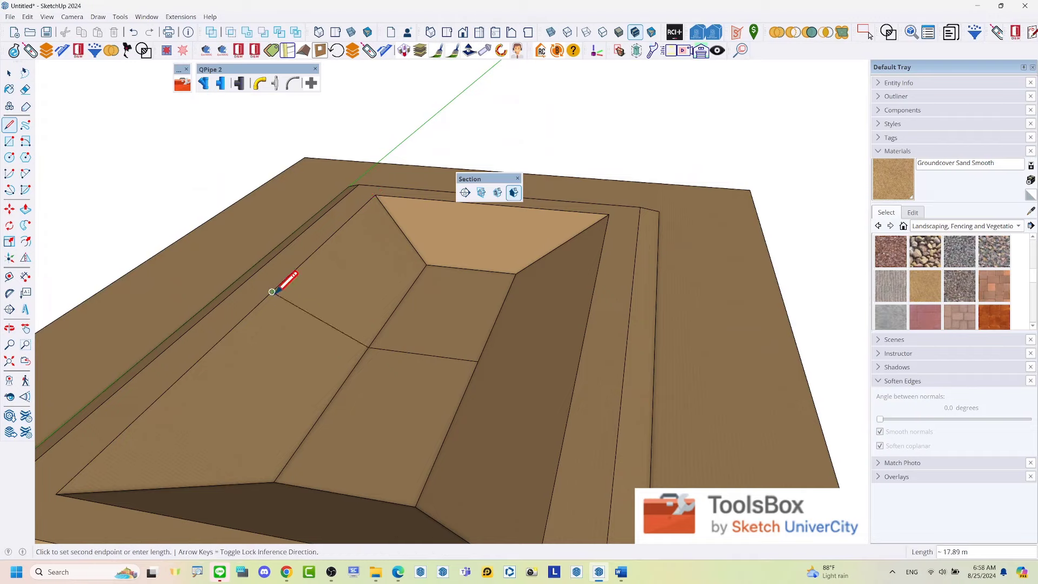
pyautogui.click(580, 323)
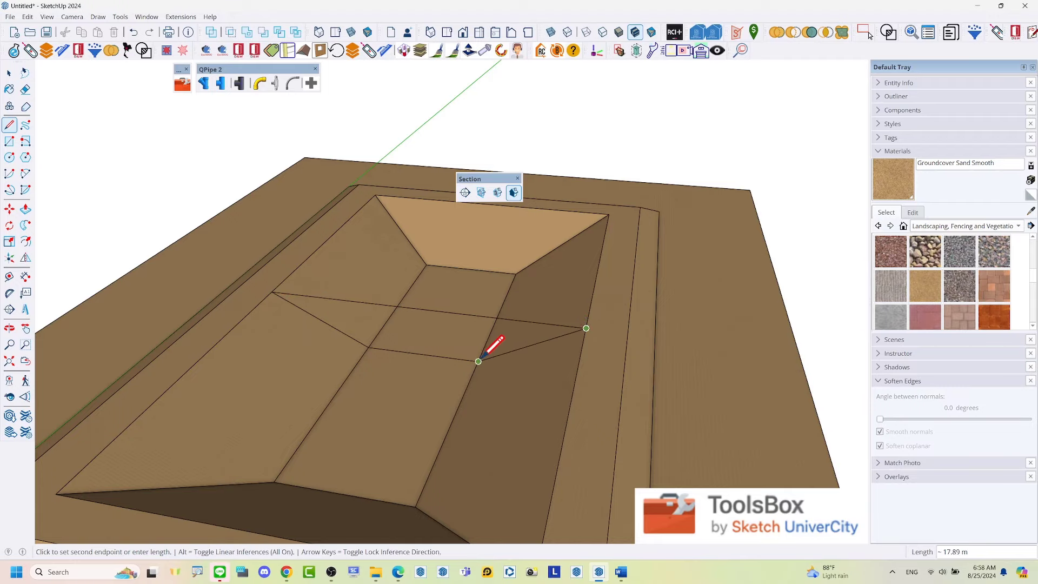
pyautogui.click(476, 360)
pyautogui.press('space')
# - Delete the unwanted face spanning across the trough
pyautogui.moveTo(476, 360)
pyautogui.mouseDown(button='middle')
pyautogui.moveTo(294, 274)
pyautogui.moveTo(515, 336)
pyautogui.mouseUp(button='middle')
pyautogui.scroll(3, 371, 301)
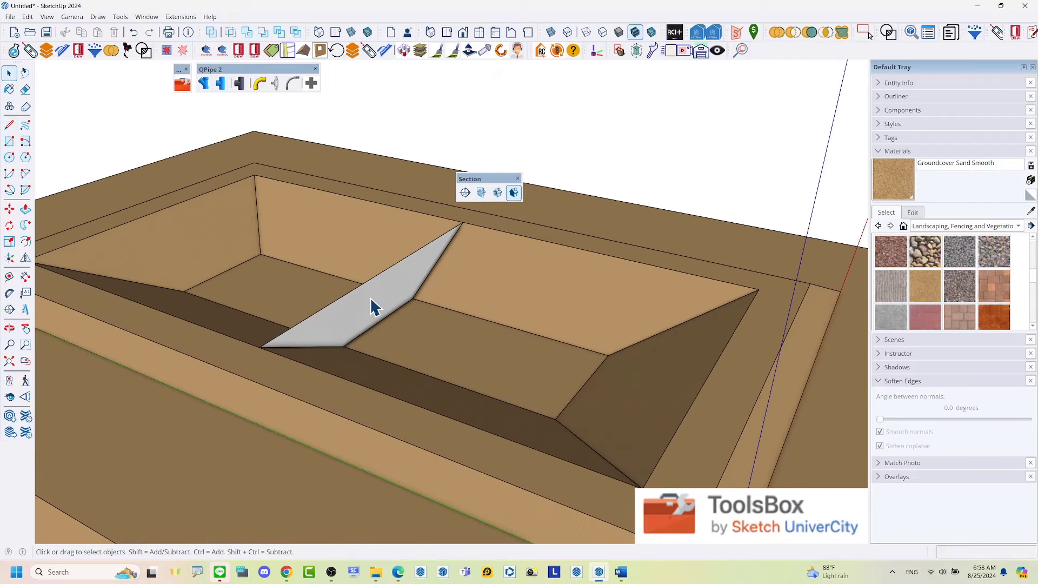
pyautogui.click(371, 302)
pyautogui.moveTo(371, 301)
pyautogui.mouseDown(button='middle')
pyautogui.moveTo(649, 350)
pyautogui.moveTo(470, 332)
pyautogui.moveTo(633, 273)
pyautogui.mouseUp(button='middle')
pyautogui.press('e')
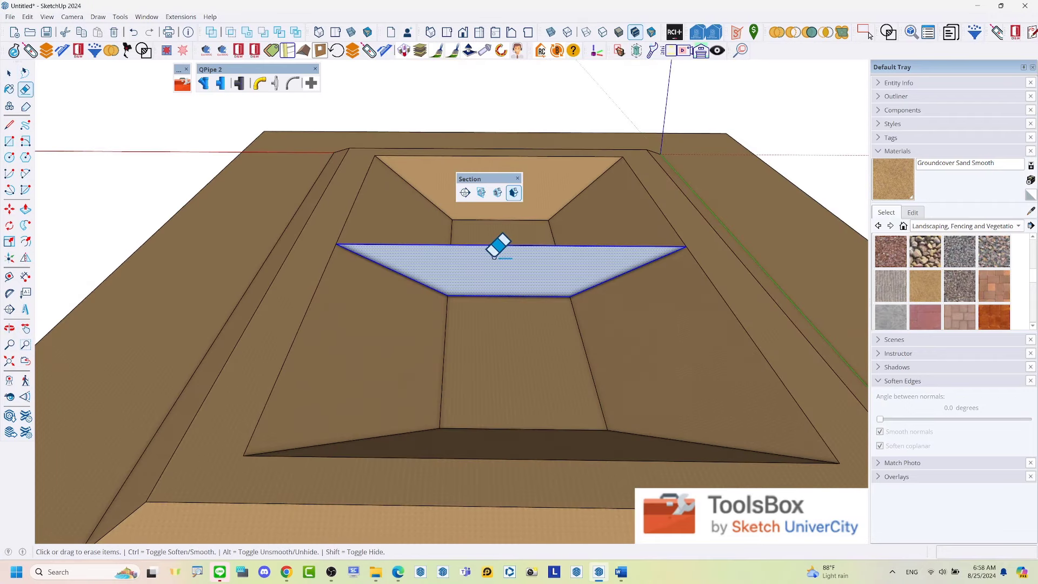
pyautogui.press('Delete')
pyautogui.press('space')
pyautogui.scroll(2, 489, 305)
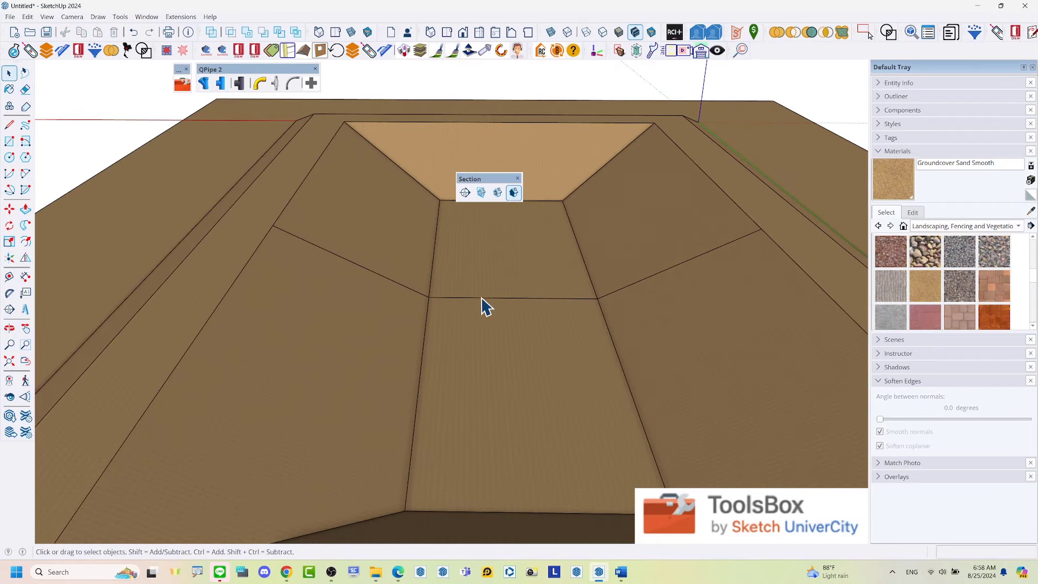
pyautogui.scroll(-2, 483, 305)
# - Select the connected pit edges and apply an option from their context menu
pyautogui.tripleClick(438, 317)
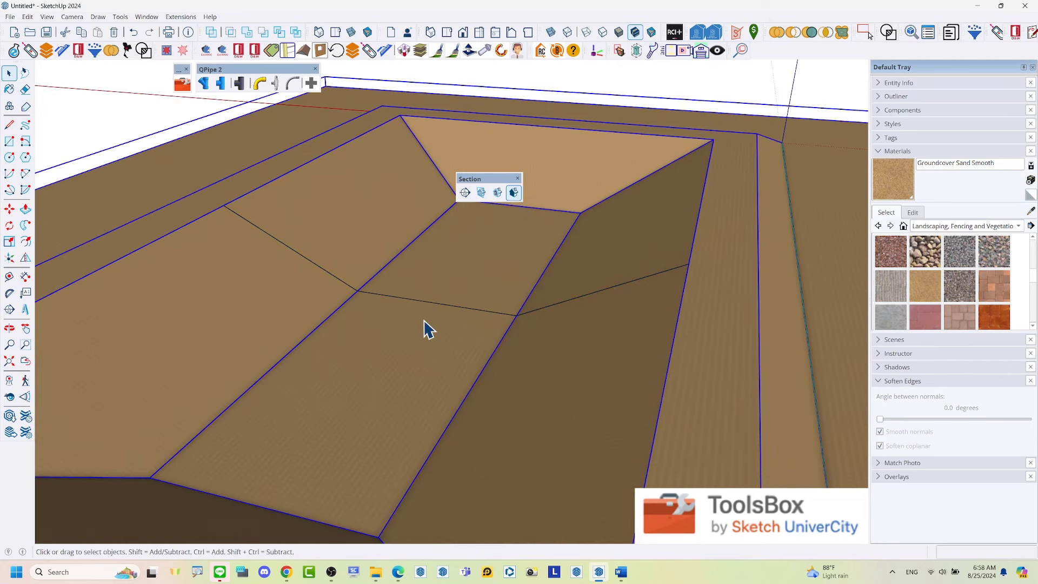
pyautogui.moveTo(426, 326)
pyautogui.mouseDown(button='middle')
pyautogui.moveTo(447, 300)
pyautogui.moveTo(287, 242)
pyautogui.mouseUp(button='middle')
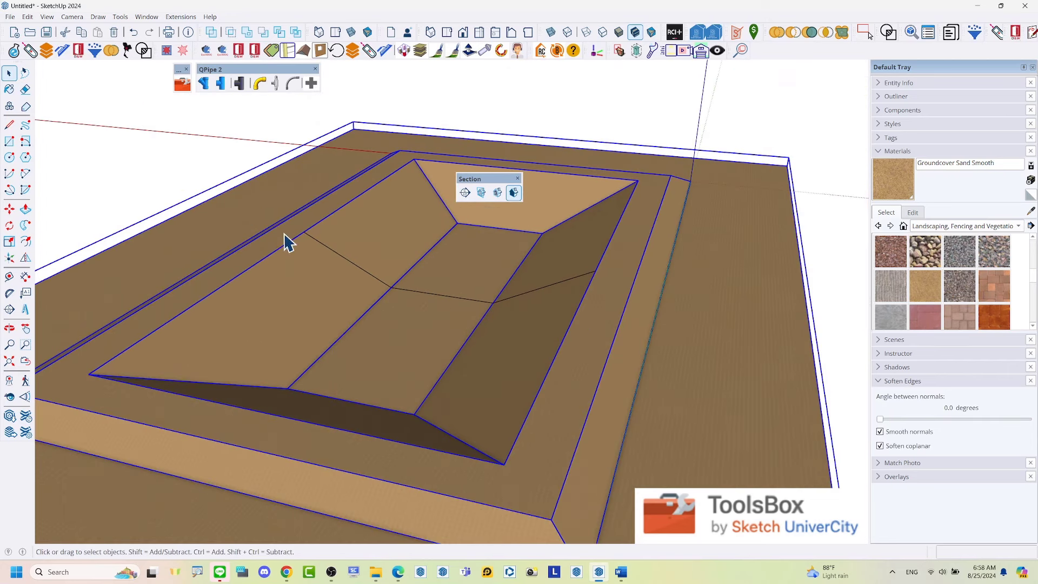
pyautogui.rightClick(697, 272)
pyautogui.click(736, 54)
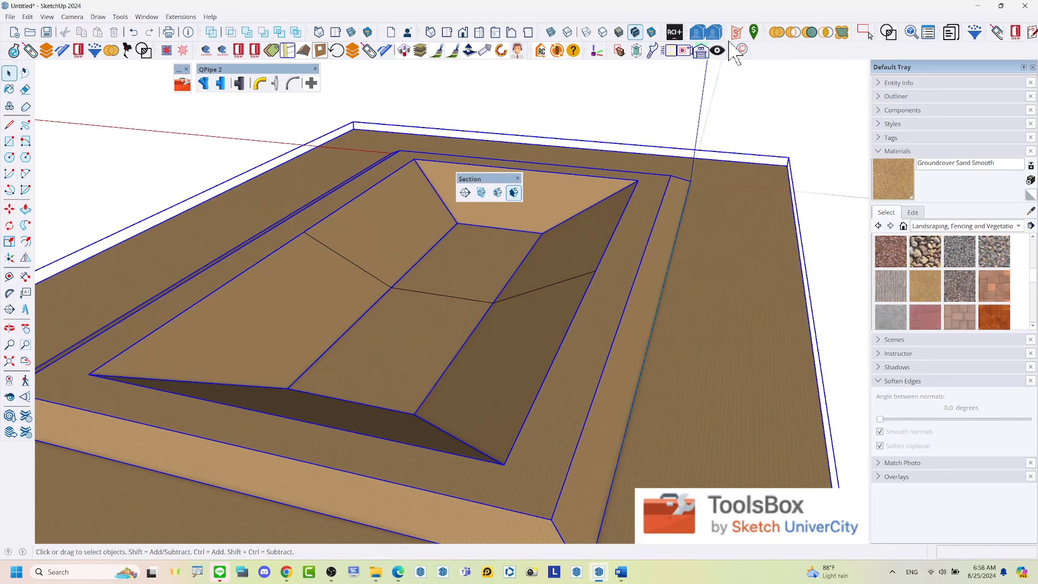
pyautogui.scroll(4, 449, 316)
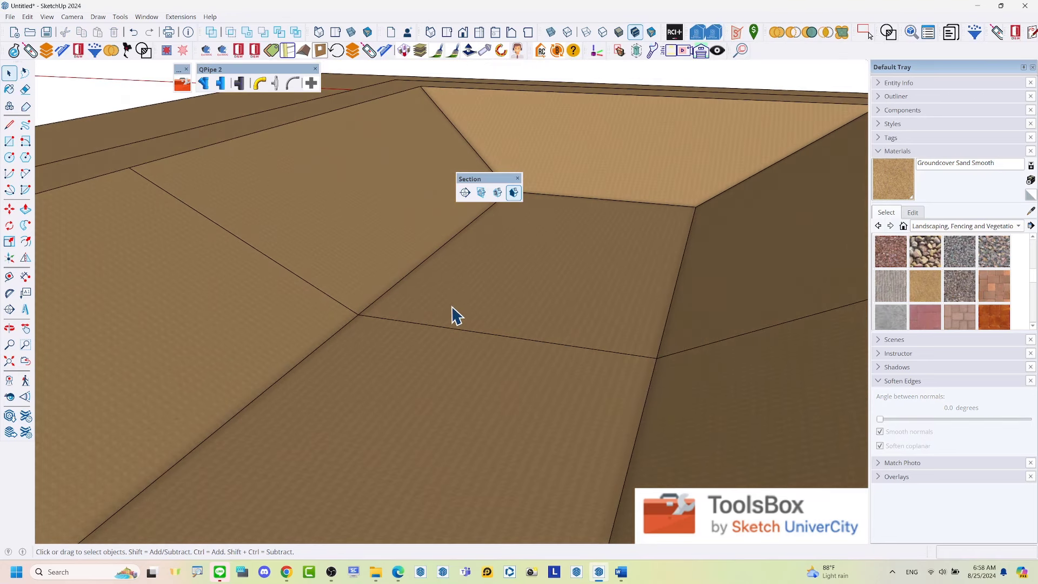
pyautogui.scroll(2, 454, 319)
pyautogui.scroll(2, 448, 327)
# - Create a Tape Measure guide from the floor edge at a length of 3
pyautogui.press('t')
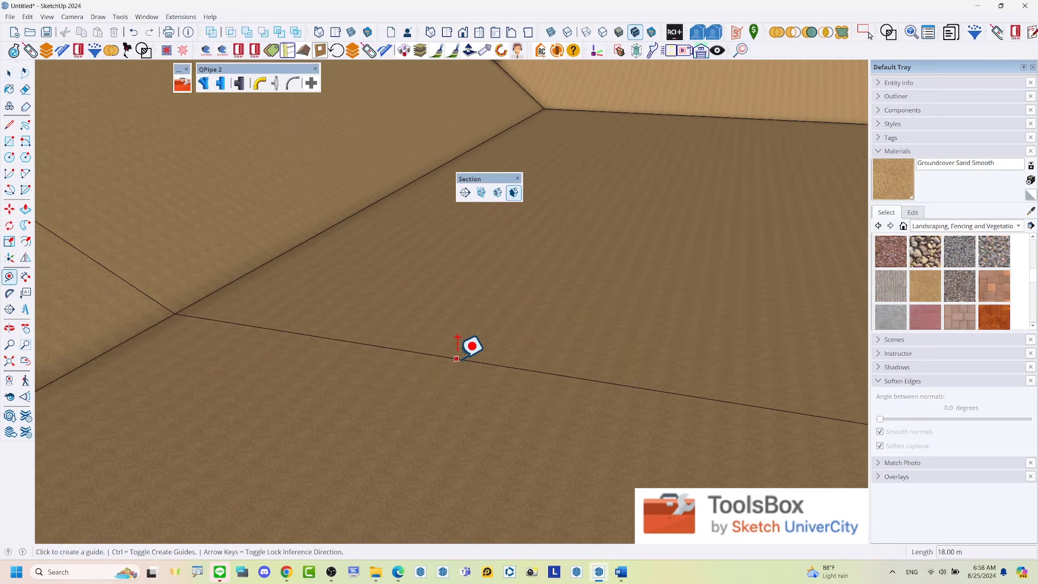
pyautogui.click(457, 358)
pyautogui.write('3')
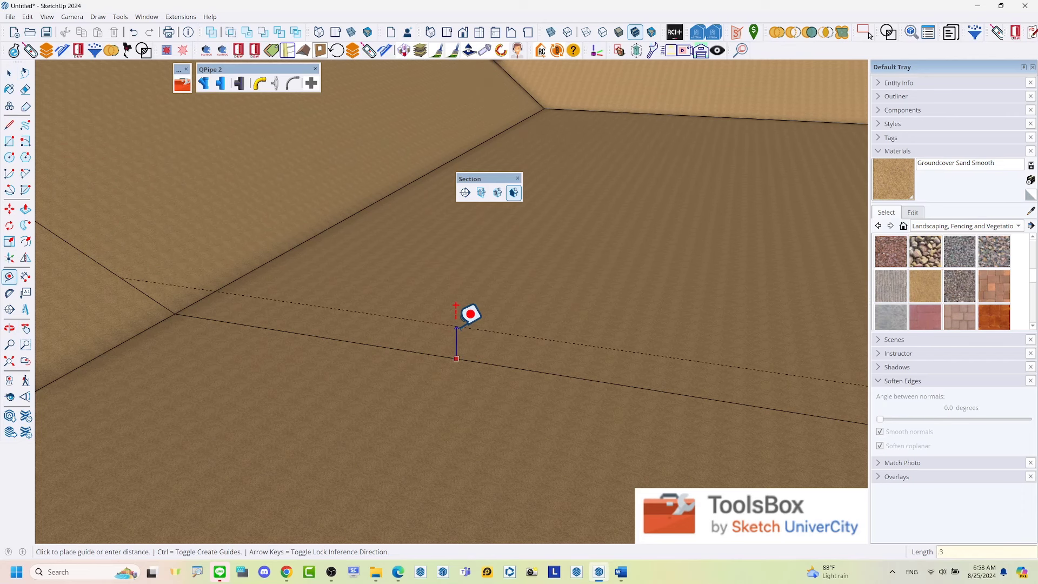
pyautogui.press('Return')
pyautogui.scroll(-2, 473, 319)
pyautogui.moveTo(476, 331)
pyautogui.mouseDown(button='middle')
pyautogui.moveTo(202, 271)
pyautogui.moveTo(237, 273)
pyautogui.mouseUp(button='middle')
# - Add a parallel guide offset 0.2 from another middle cross edge
pyautogui.click(269, 310)
pyautogui.write('2')
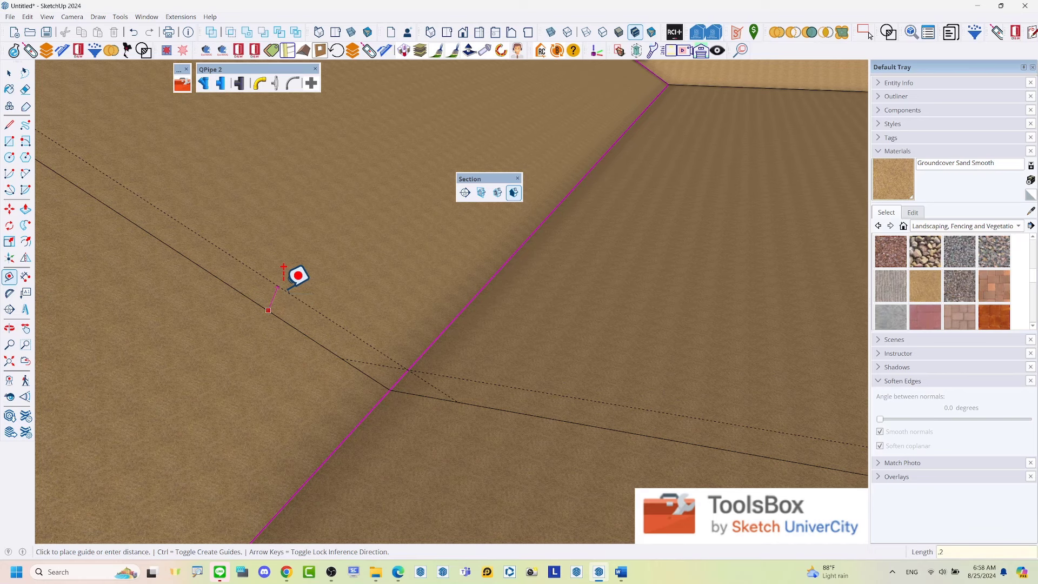
pyautogui.press('Return')
pyautogui.scroll(-2, 266, 290)
pyautogui.scroll(-3, 262, 295)
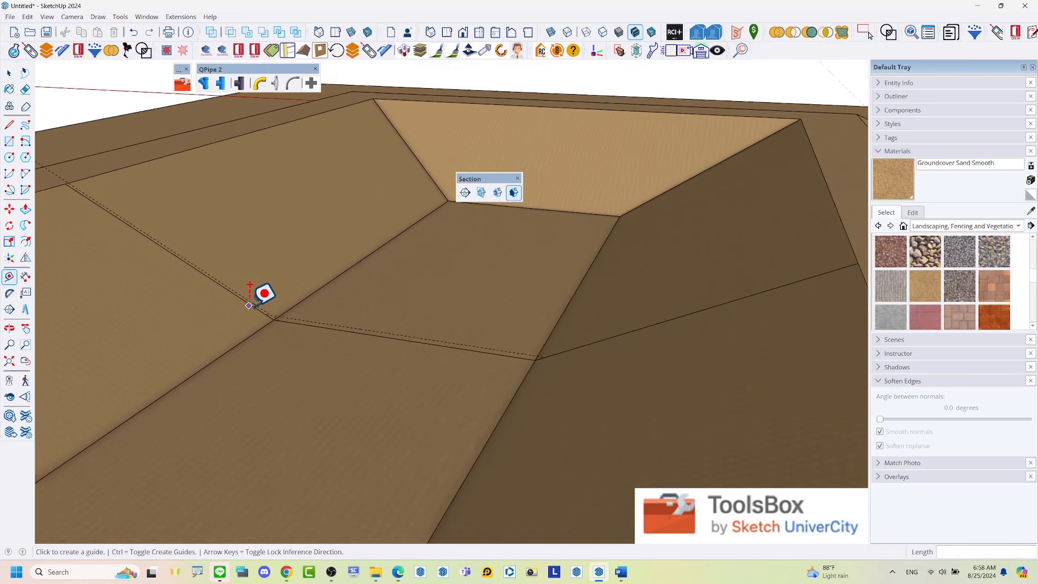
pyautogui.scroll(-2, 412, 317)
pyautogui.scroll(3, 550, 297)
pyautogui.scroll(2, 510, 315)
pyautogui.scroll(1, 486, 343)
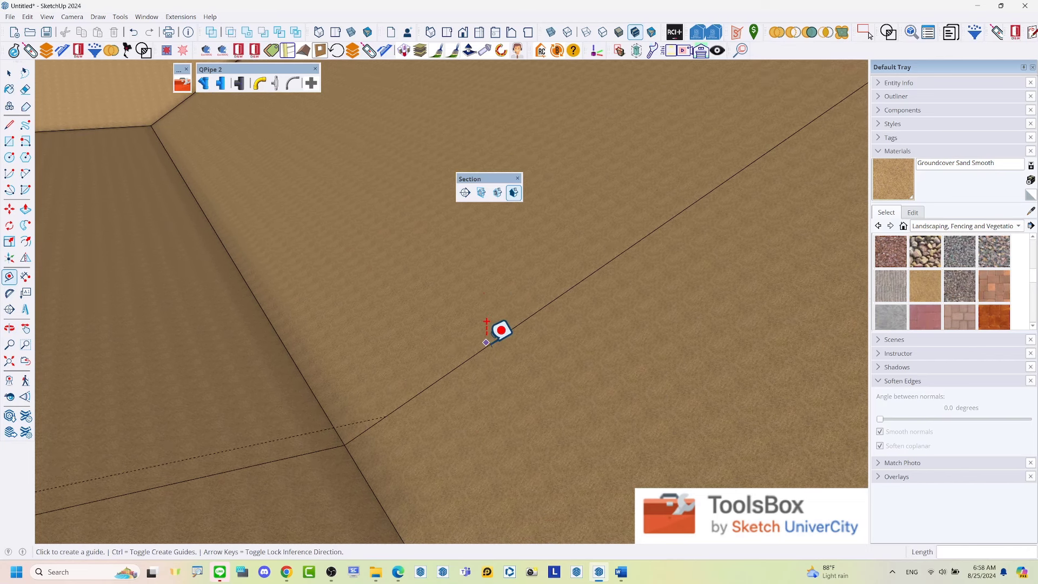
# - Add another 0.2 offset guide from the slope's cross edge
pyautogui.click(484, 346)
pyautogui.write('.2')
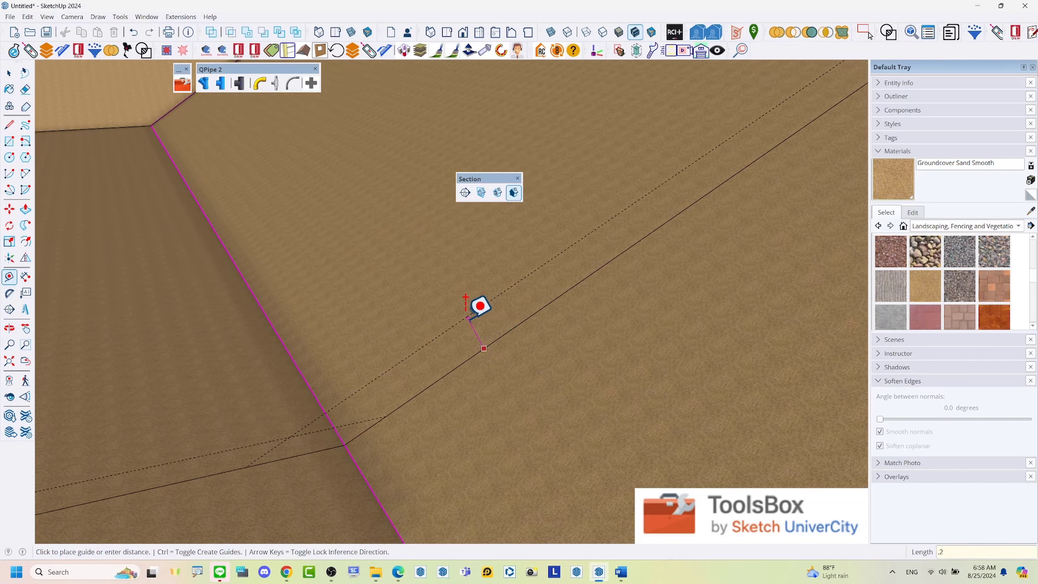
pyautogui.press('Return')
pyautogui.press('space')
pyautogui.scroll(-1, 503, 314)
pyautogui.scroll(-2, 565, 279)
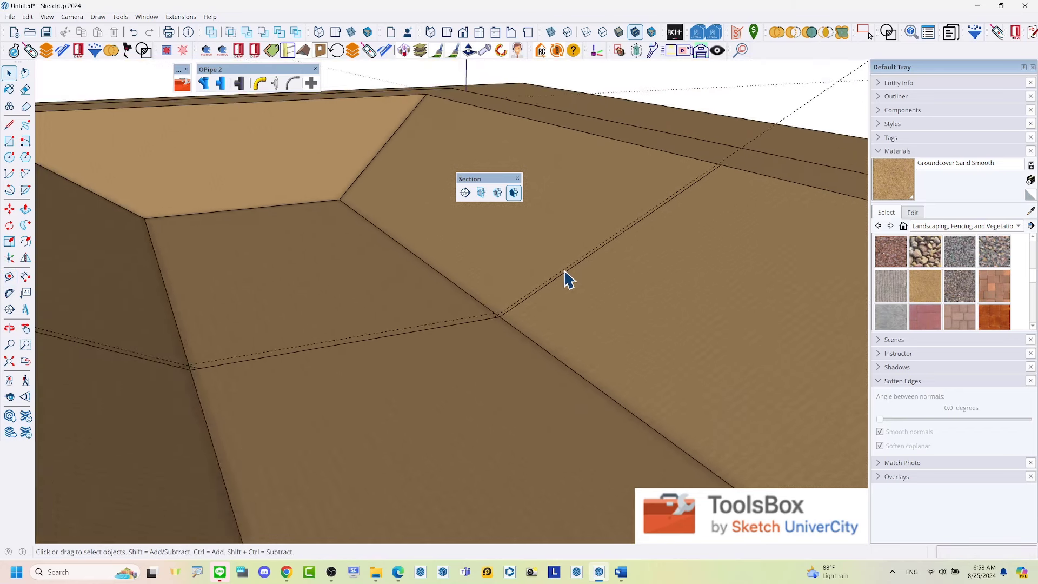
pyautogui.scroll(-3, 565, 280)
pyautogui.scroll(2, 253, 273)
pyautogui.scroll(2, 234, 306)
pyautogui.scroll(1, 246, 294)
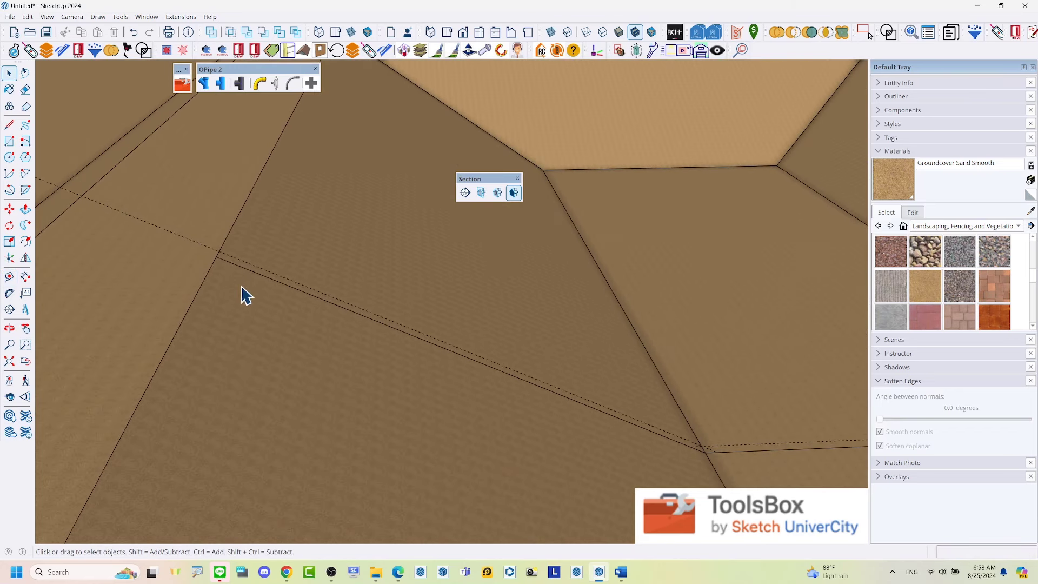
pyautogui.scroll(-1, 243, 292)
# - Place a guide at distance 1 from the end of the slope guide
pyautogui.press('t')
pyautogui.scroll(-1, 204, 242)
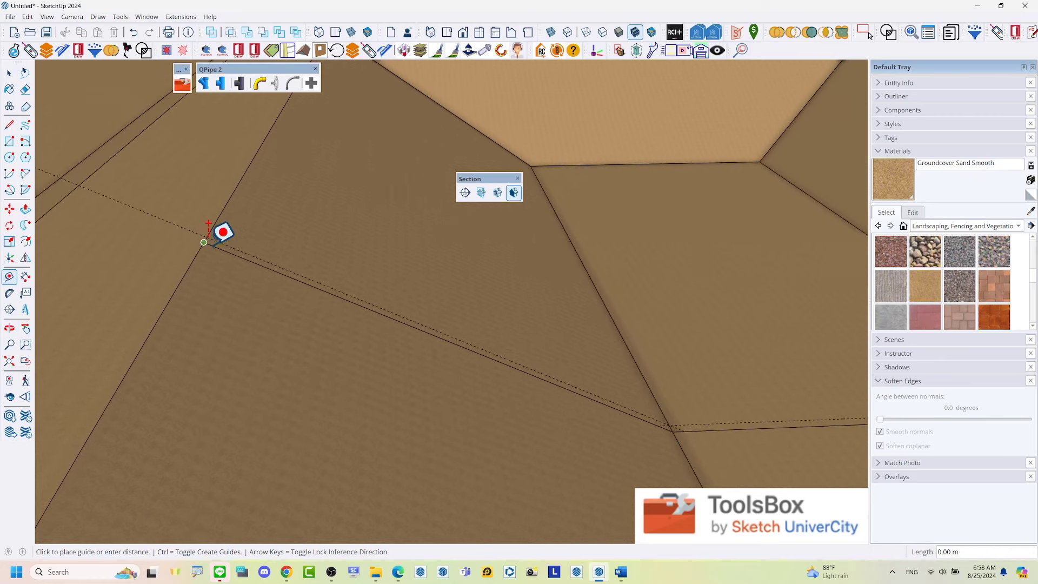
pyautogui.scroll(-1, 204, 242)
pyautogui.scroll(1, 373, 234)
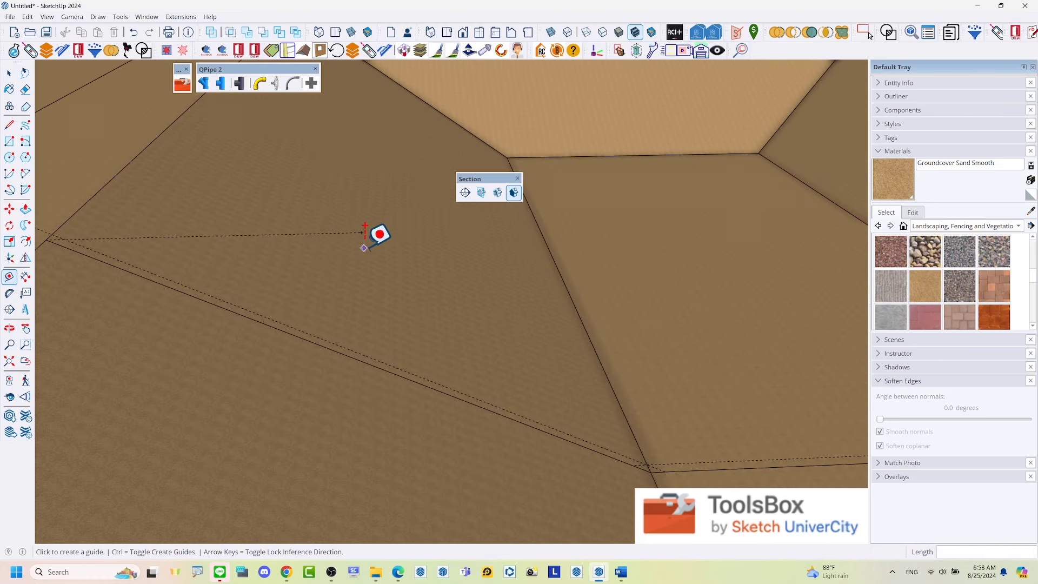
pyautogui.click(363, 232)
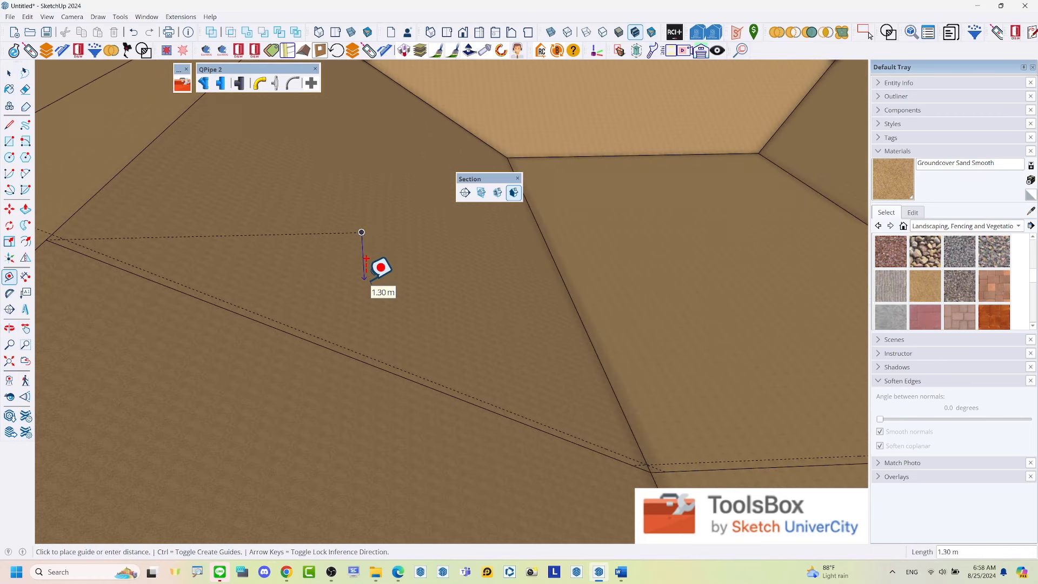
pyautogui.write('1')
pyautogui.scroll(1, 365, 264)
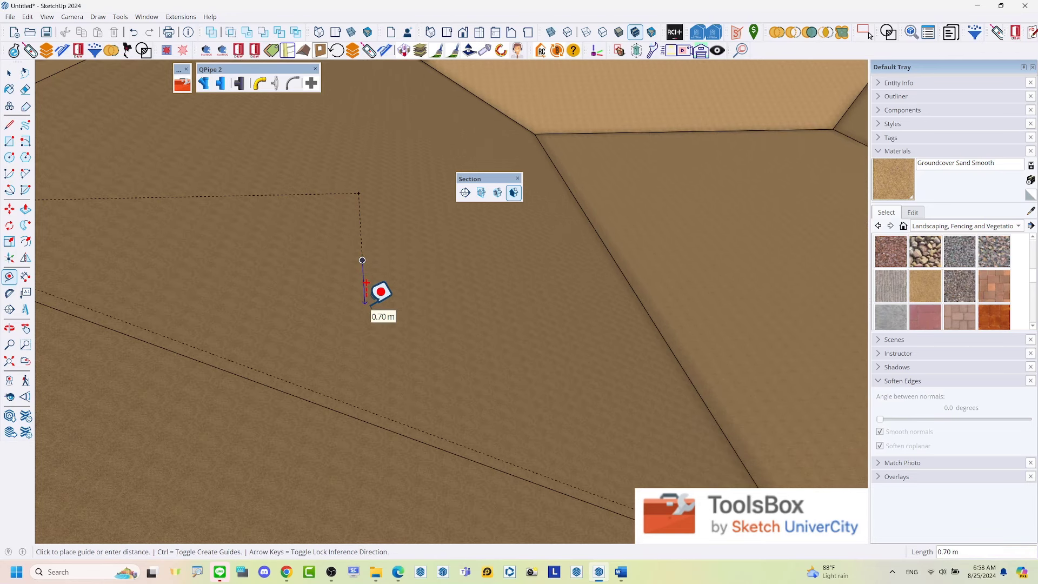
pyautogui.write('.3')
pyautogui.press('Return')
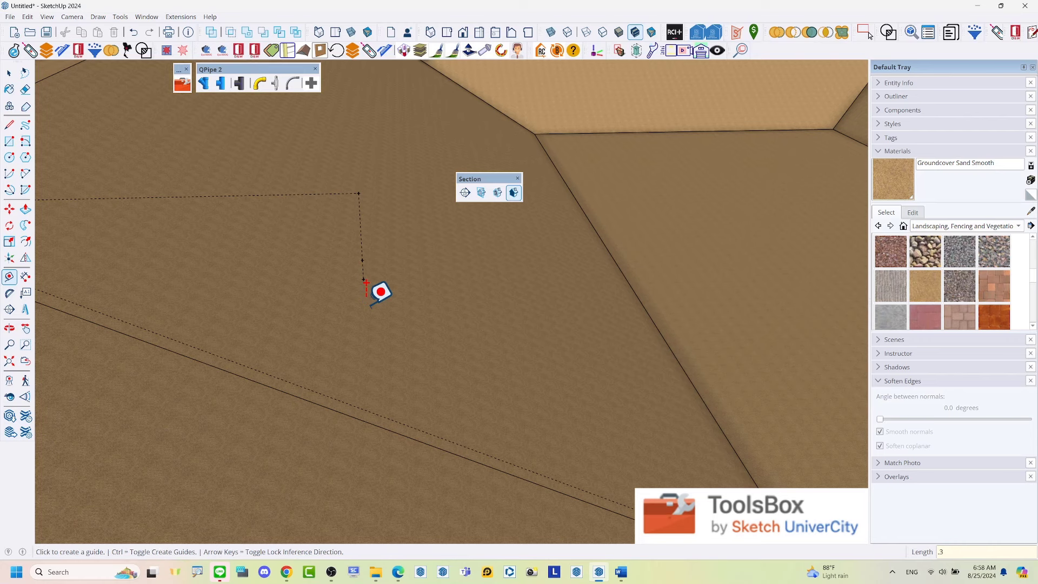
# - Add another short guide starting from the new guide's end
pyautogui.click(365, 281)
pyautogui.scroll(-3, 691, 283)
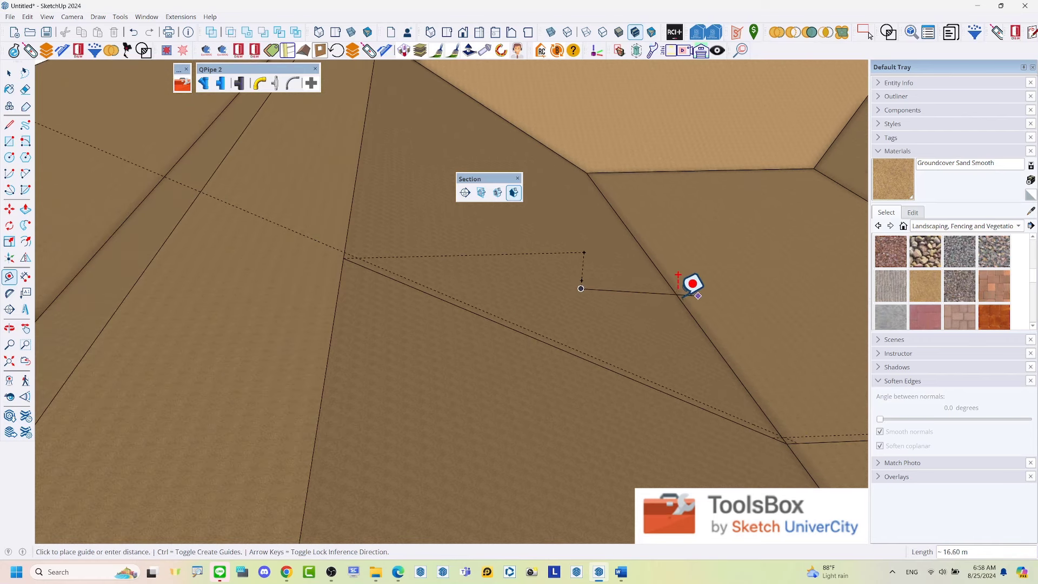
pyautogui.scroll(1, 563, 276)
pyautogui.scroll(1, 417, 273)
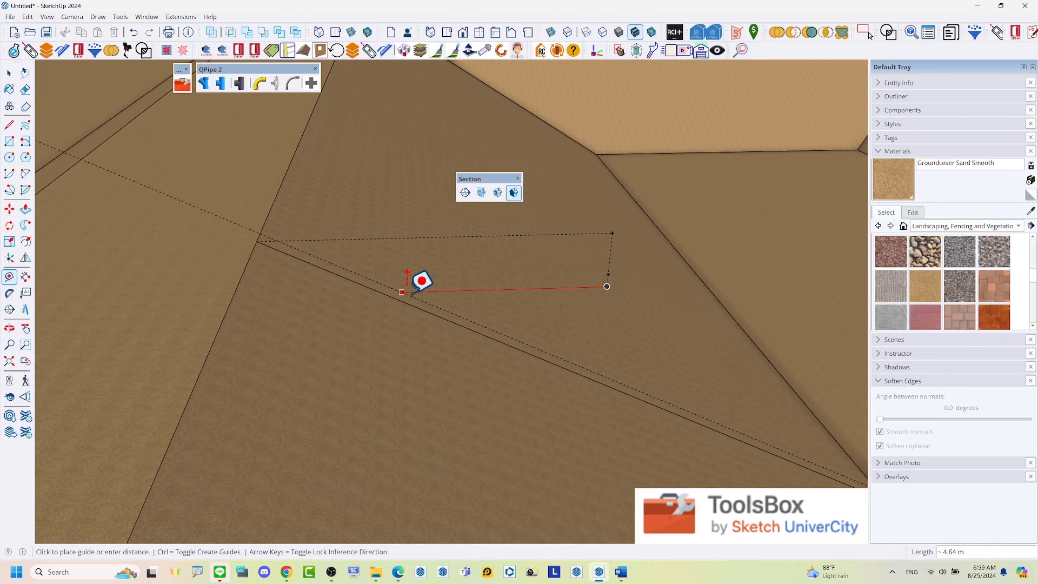
pyautogui.scroll(-2, 417, 278)
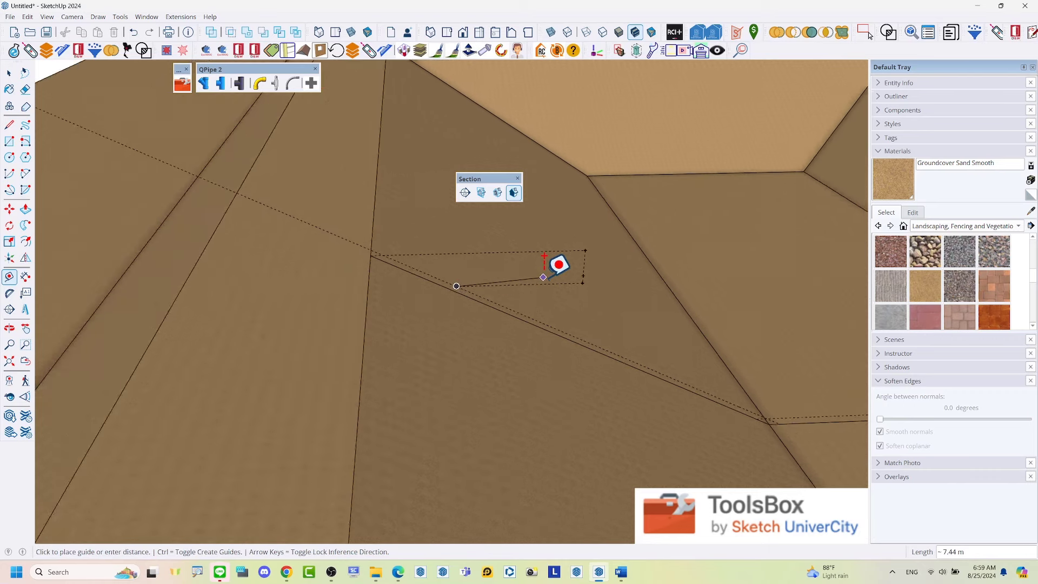
pyautogui.press('space')
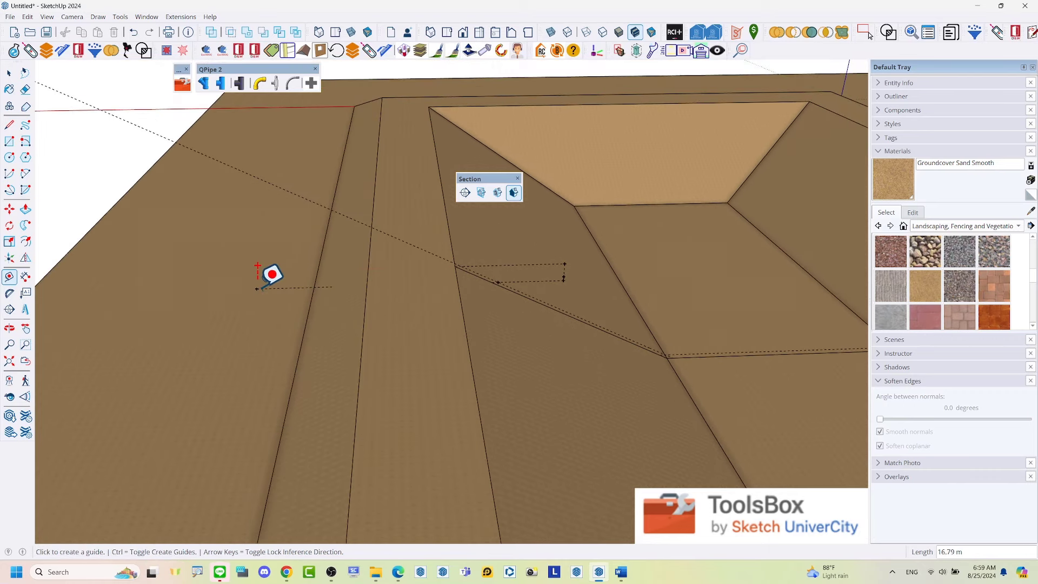
pyautogui.scroll(-2, 227, 288)
pyautogui.scroll(2, 343, 294)
# - Orbit and zoom to look down more steeply on the pit
pyautogui.moveTo(389, 283)
pyautogui.mouseDown(button='middle')
pyautogui.moveTo(287, 241)
pyautogui.moveTo(282, 255)
pyautogui.moveTo(538, 281)
pyautogui.moveTo(323, 290)
pyautogui.moveTo(278, 273)
pyautogui.moveTo(283, 280)
pyautogui.mouseUp(button='middle')
pyautogui.scroll(2, 322, 290)
pyautogui.scroll(1, 322, 290)
pyautogui.scroll(2, 323, 290)
pyautogui.scroll(2, 143, 276)
# - Draw a short edge along the guide from its end point, cancelling a stray segment
pyautogui.press('l')
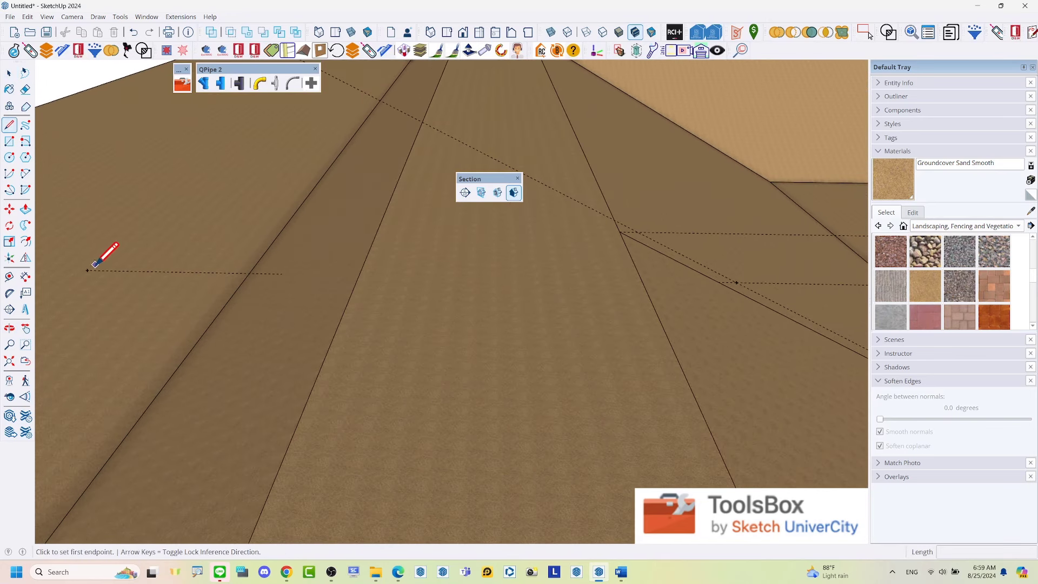
pyautogui.click(89, 270)
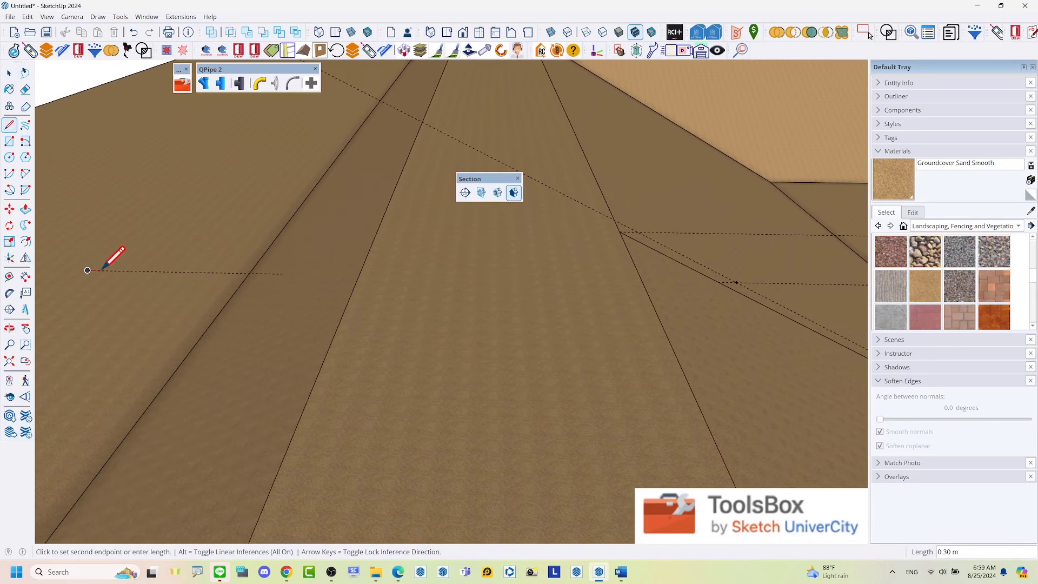
pyautogui.click(150, 272)
pyautogui.scroll(-2, 285, 269)
pyautogui.scroll(-2, 393, 275)
pyautogui.scroll(3, 557, 274)
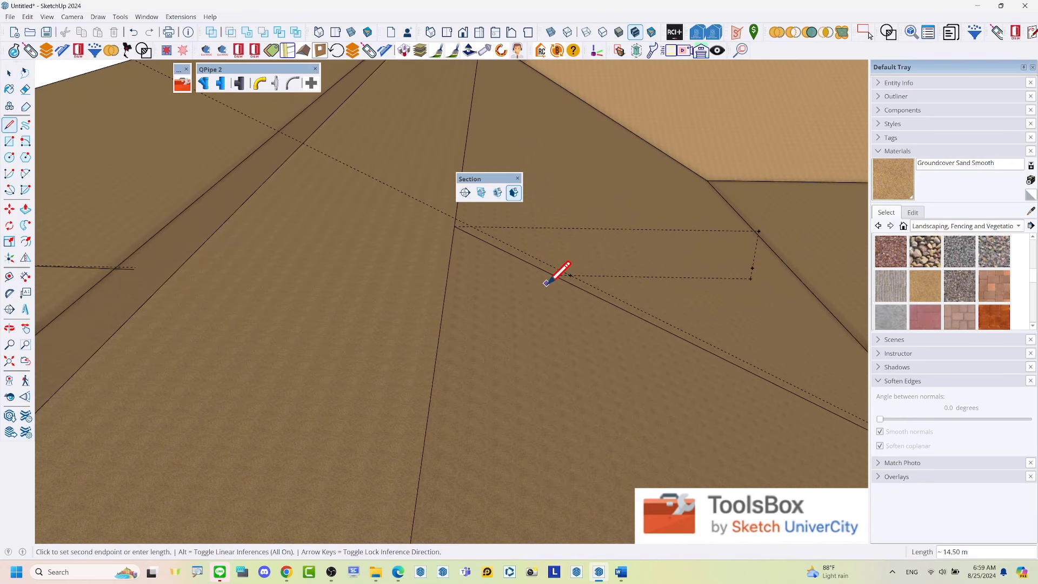
pyautogui.click(581, 272)
pyautogui.scroll(2, 583, 270)
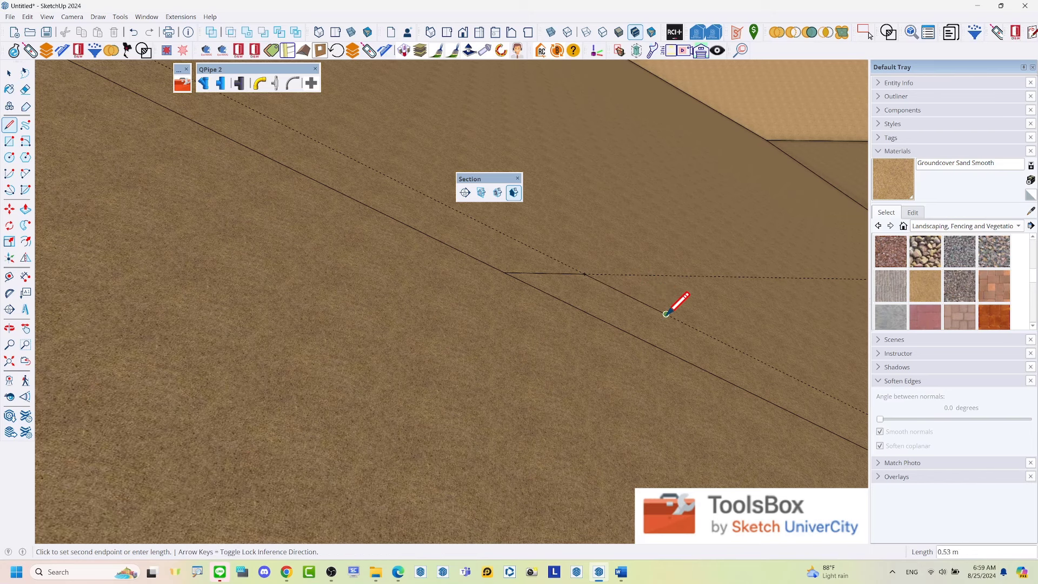
pyautogui.scroll(1, 666, 314)
pyautogui.press('space')
pyautogui.scroll(2, 665, 319)
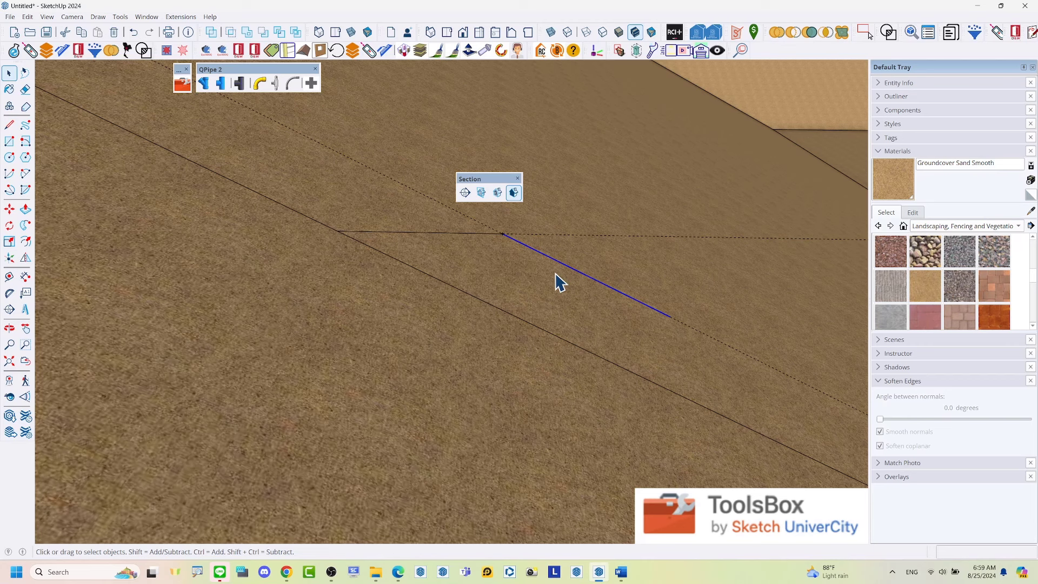
# - Draw an edge from the guide intersection along the guide onto the ledge
pyautogui.press('l')
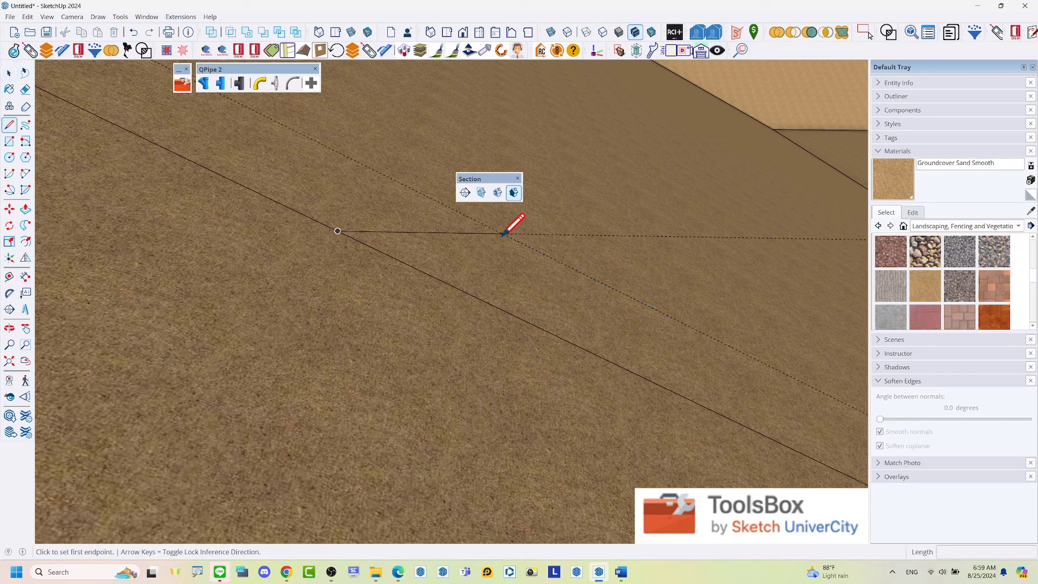
pyautogui.click(503, 234)
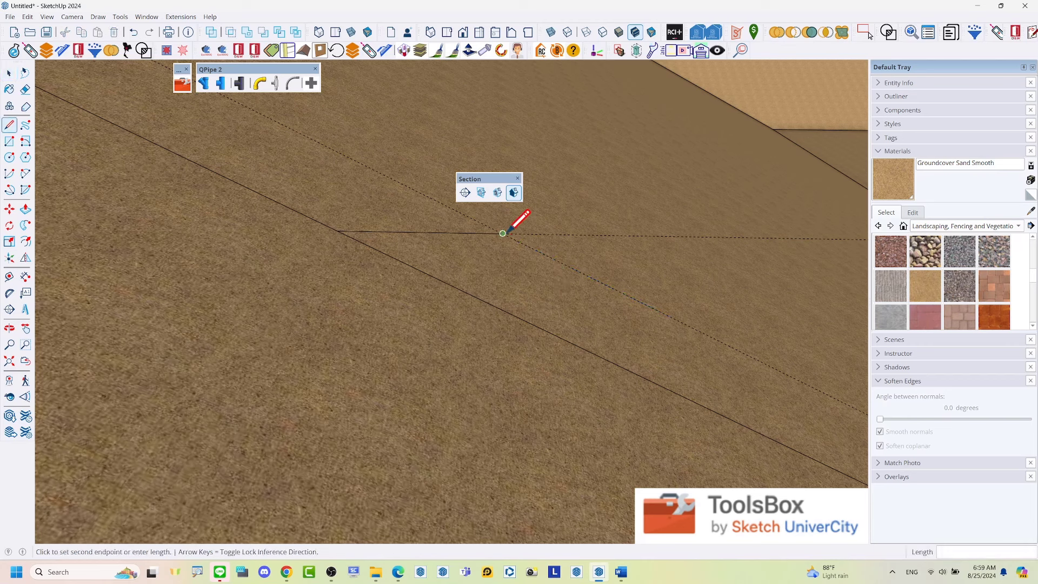
pyautogui.click(587, 235)
pyautogui.press('space')
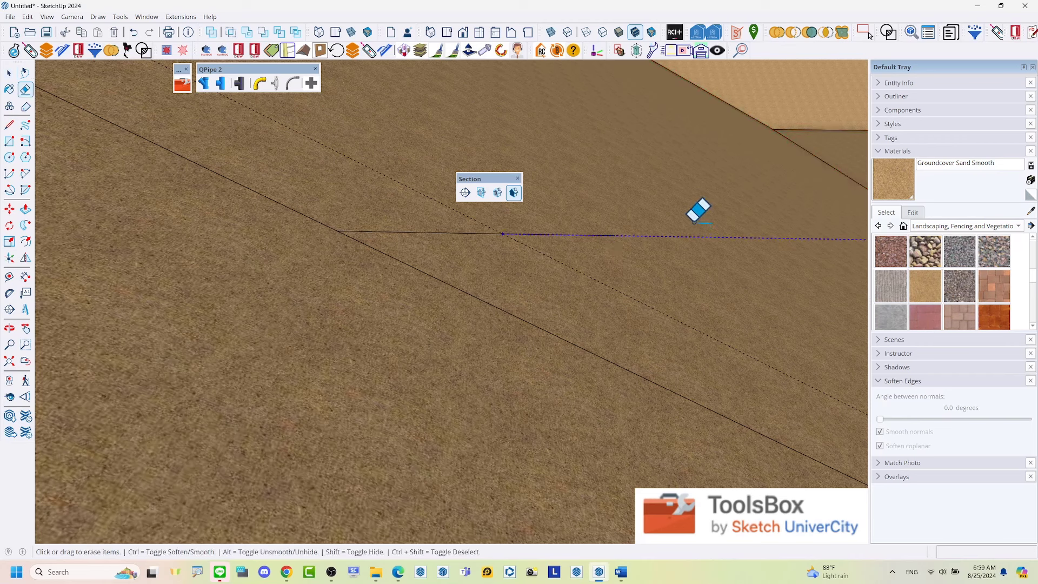
# - Remove the leftover guide and rotate the short ledge edge 30° about its endpoint
pyautogui.press('space')
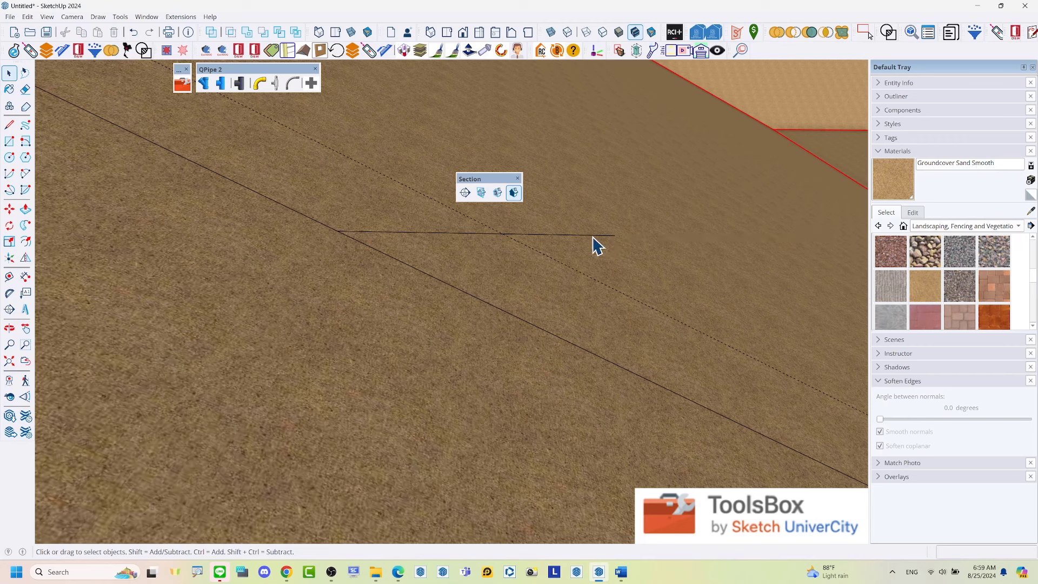
pyautogui.press('q')
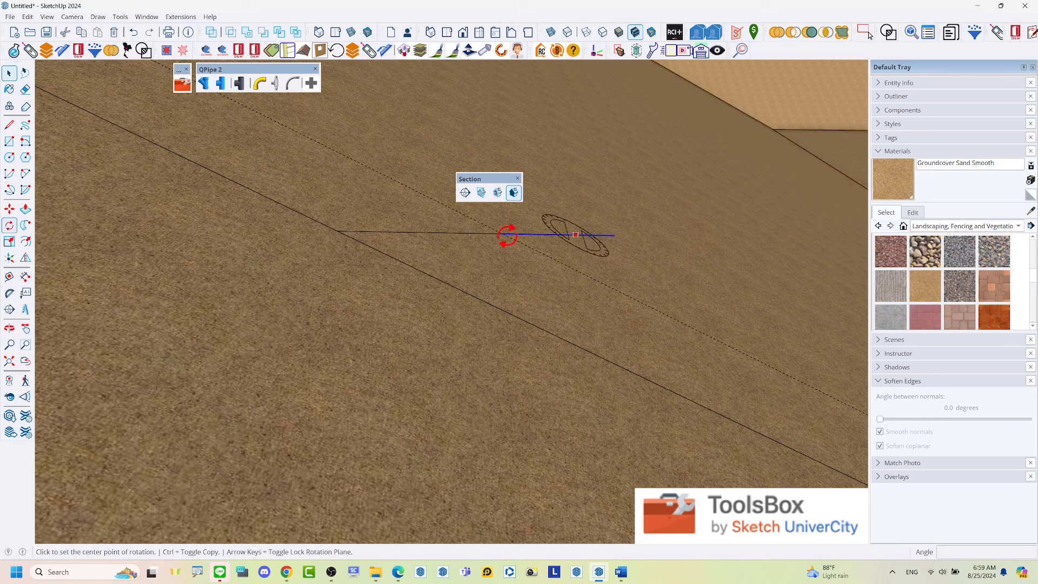
pyautogui.click(503, 233)
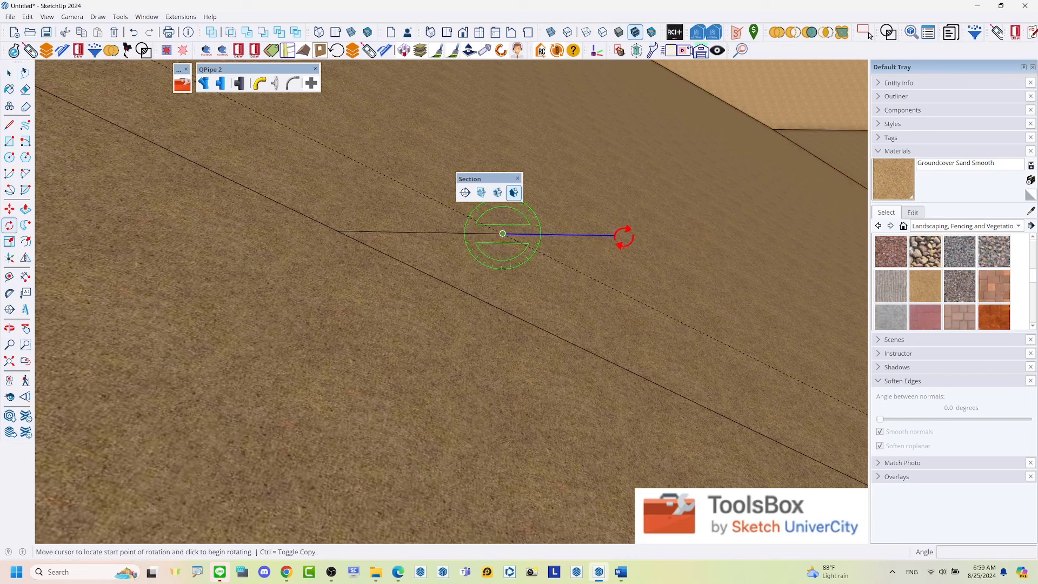
pyautogui.click(615, 235)
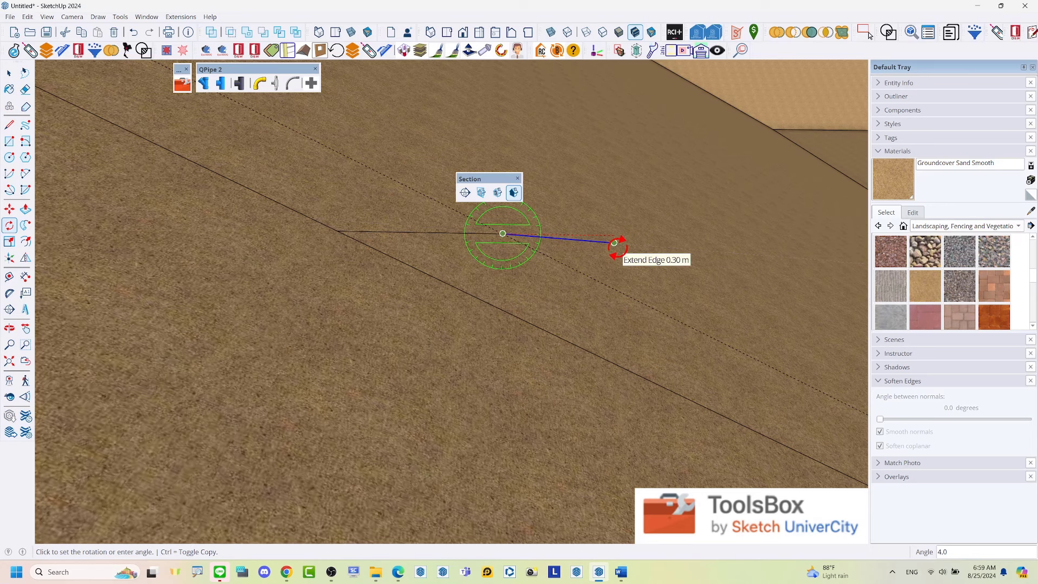
pyautogui.write('30')
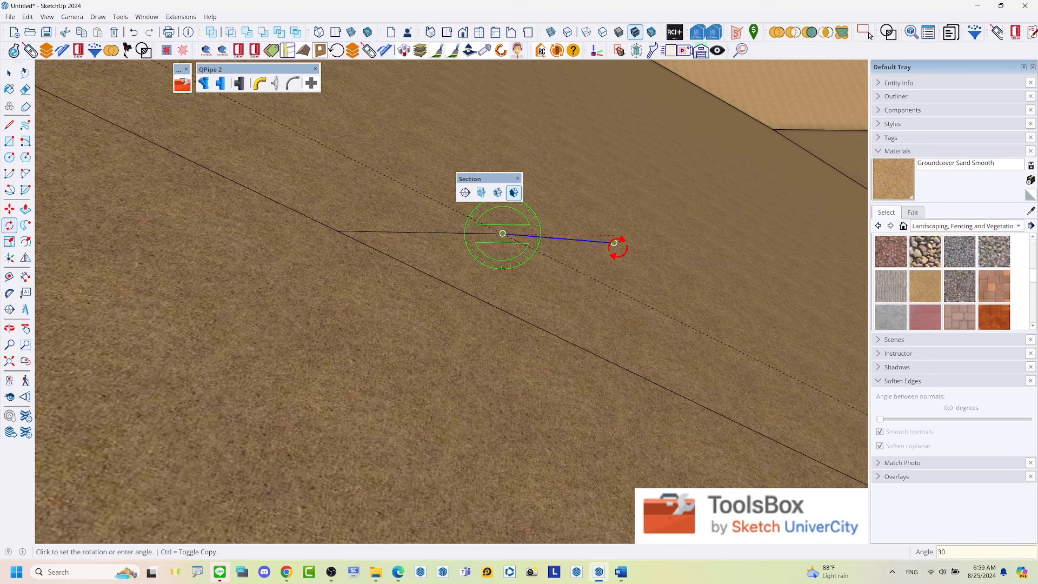
pyautogui.press('Return')
pyautogui.press('space')
pyautogui.scroll(-3, 621, 259)
pyautogui.scroll(-3, 622, 256)
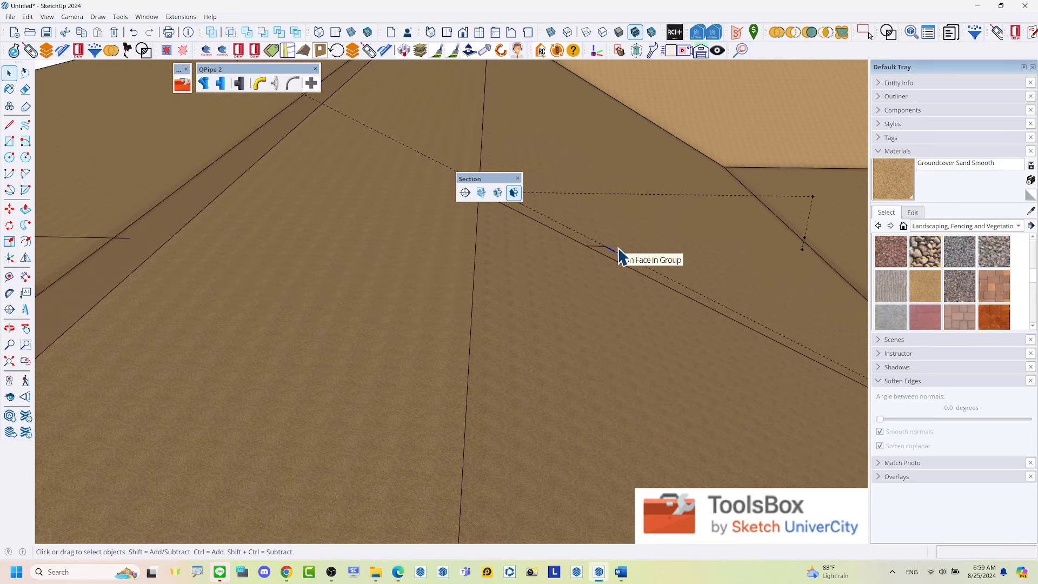
pyautogui.scroll(-2, 621, 257)
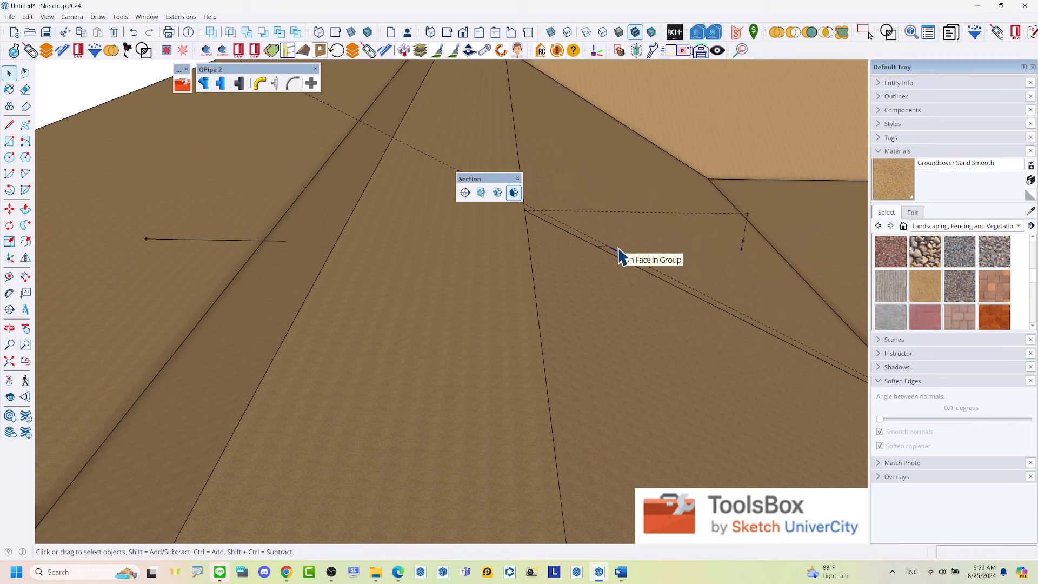
# - Select the connected pipe path edges on the slope
pyautogui.tripleClick(231, 251)
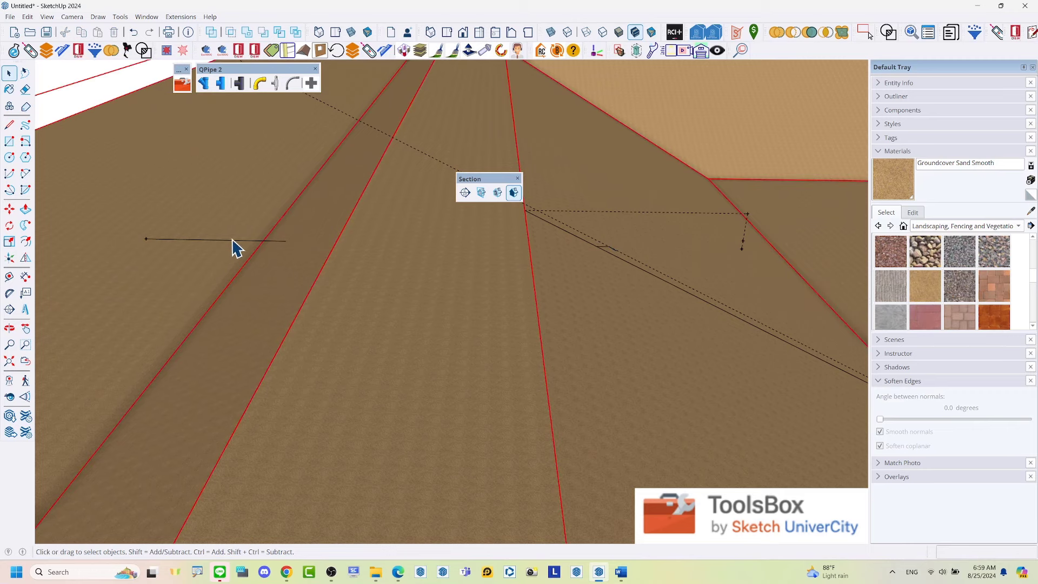
pyautogui.click(233, 240)
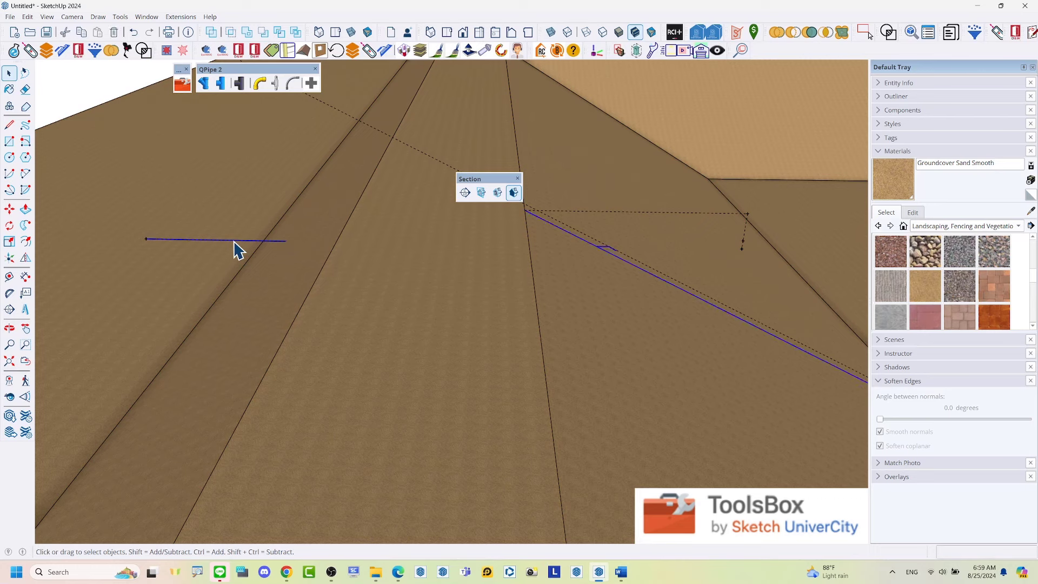
pyautogui.tripleClick(234, 240)
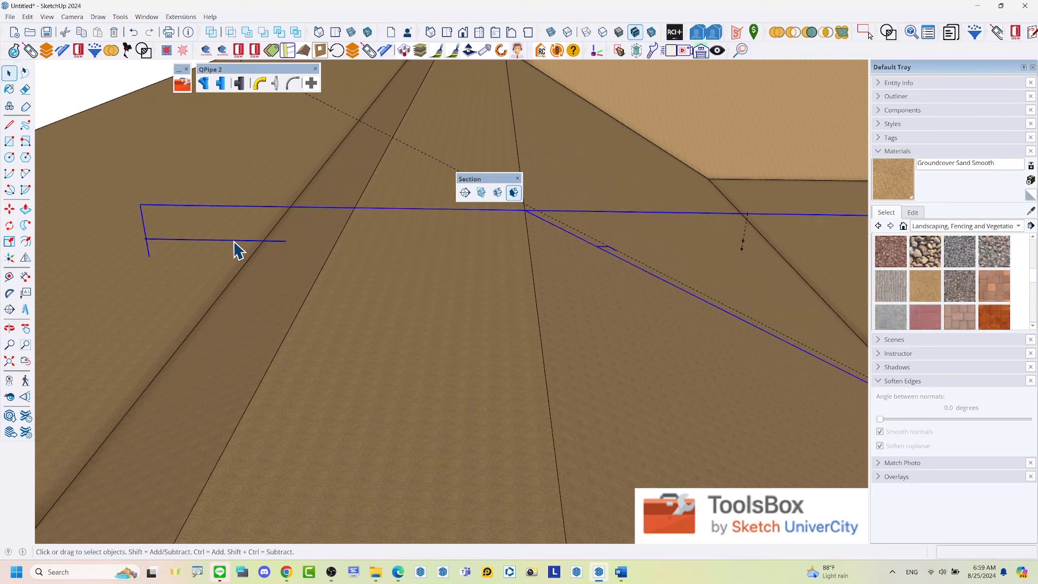
# - Set the QPipe HDPE pipe size to 160 mm
pyautogui.click(239, 84)
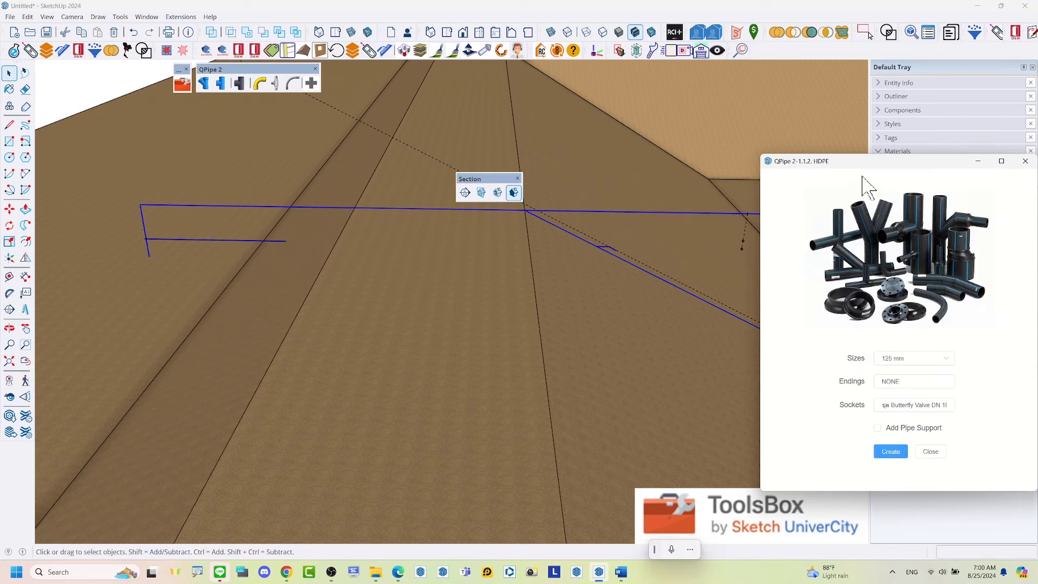
pyautogui.moveTo(863, 165); pyautogui.dragTo(741, 92)
pyautogui.click(812, 287)
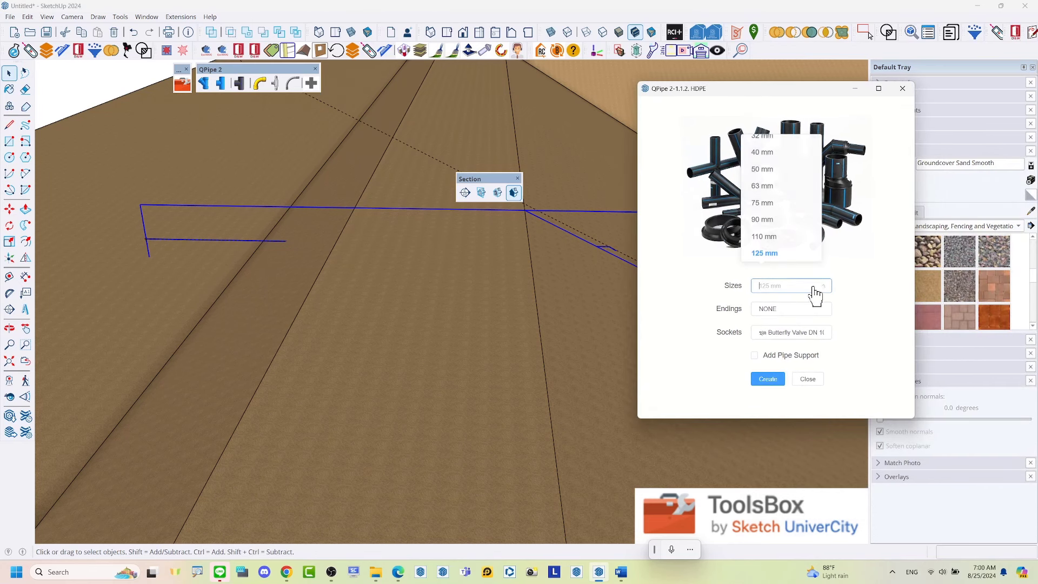
pyautogui.scroll(-2, 789, 227)
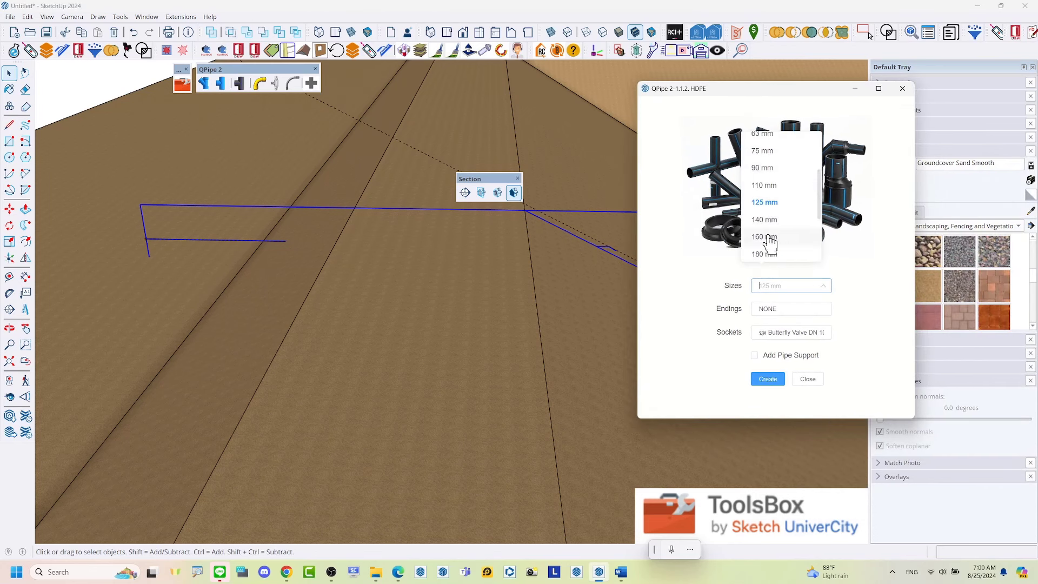
pyautogui.click(770, 243)
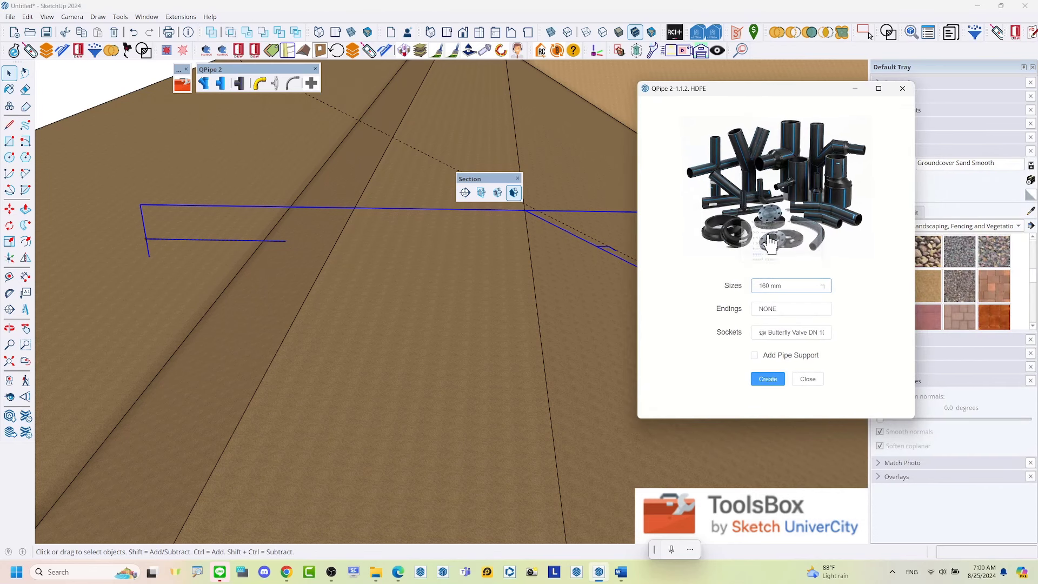
# - Add DN 150 (160 OD) butterfly valve sockets, create the pipes, and minimize QPipe
pyautogui.click(787, 334)
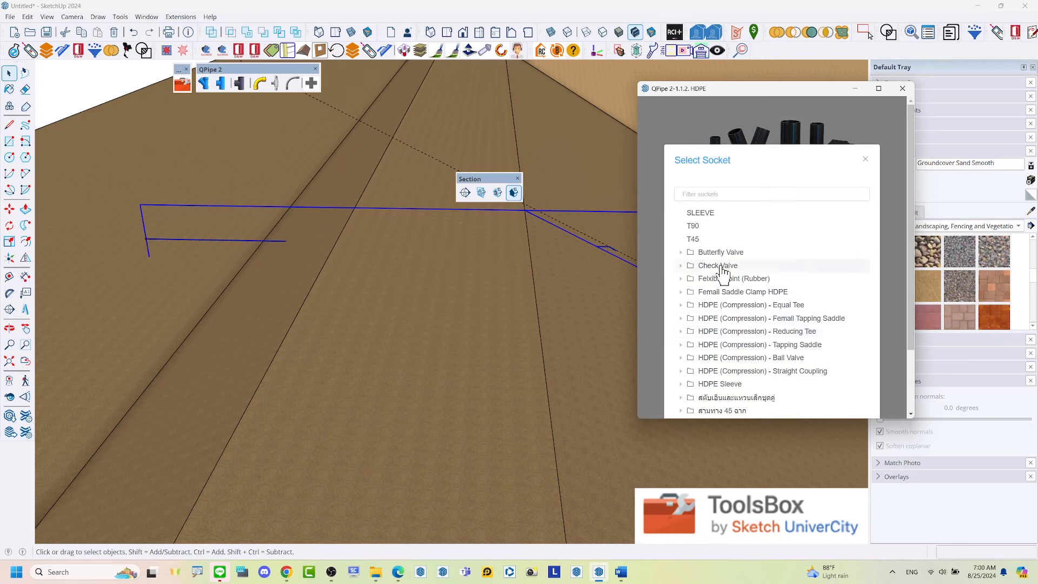
pyautogui.click(722, 254)
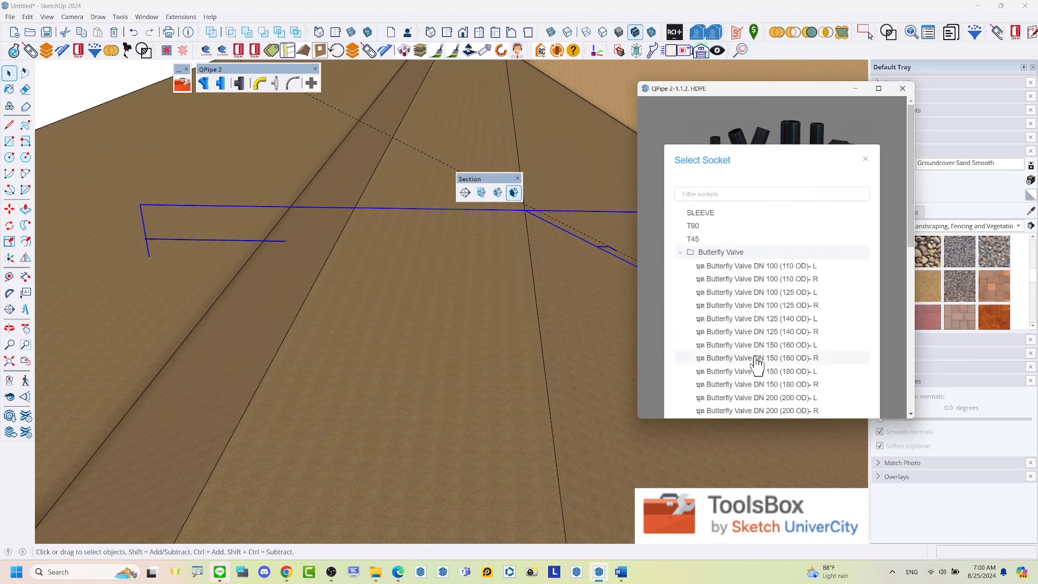
pyautogui.click(755, 359)
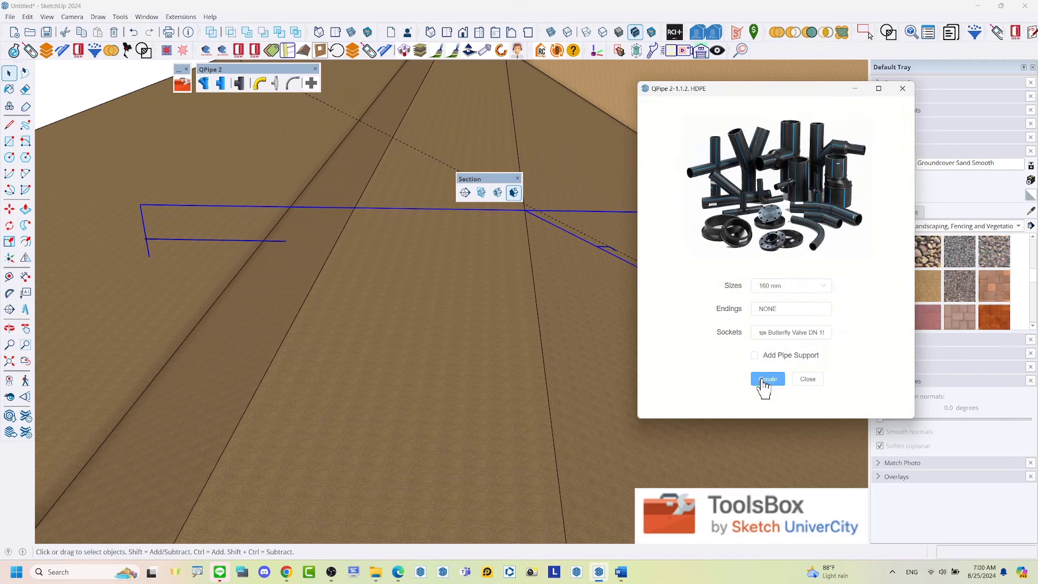
pyautogui.click(763, 381)
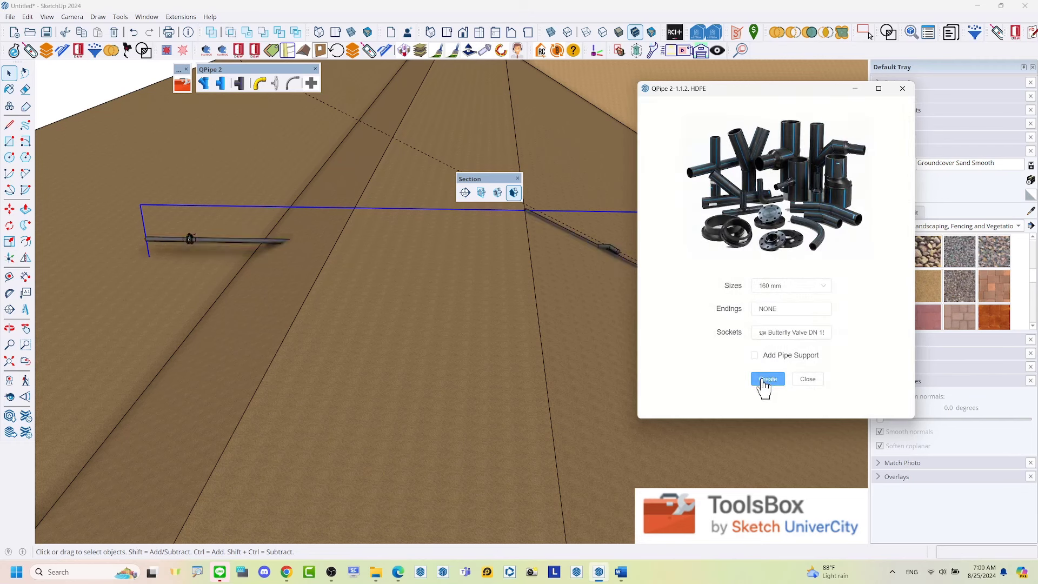
pyautogui.click(854, 89)
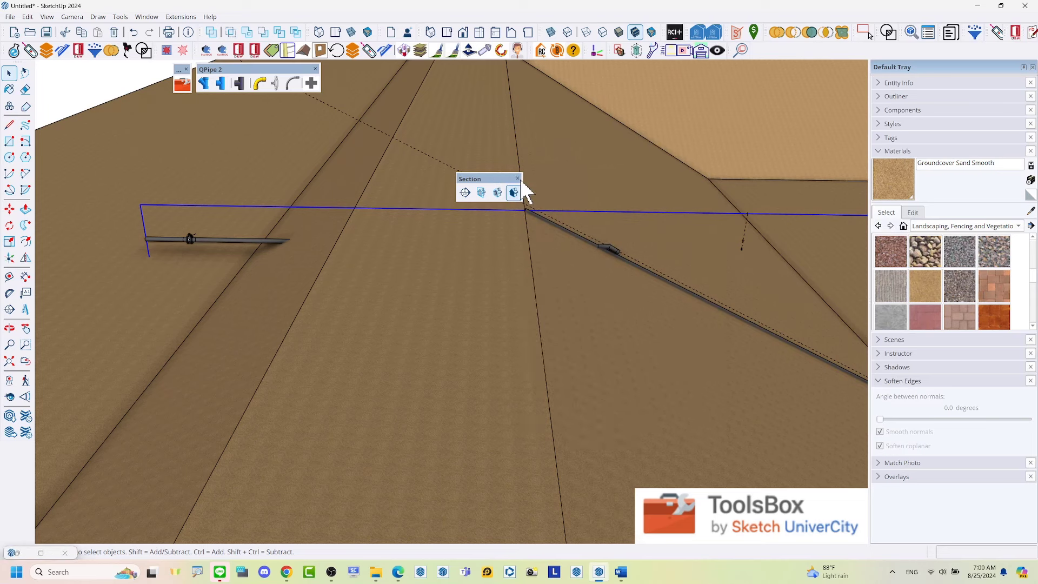
# - Erase the stray diagonal edges beside the pipe paths near the trench
pyautogui.moveTo(532, 268)
pyautogui.mouseDown(button='middle')
pyautogui.moveTo(432, 256)
pyautogui.moveTo(529, 248)
pyautogui.moveTo(524, 233)
pyautogui.mouseUp(button='middle')
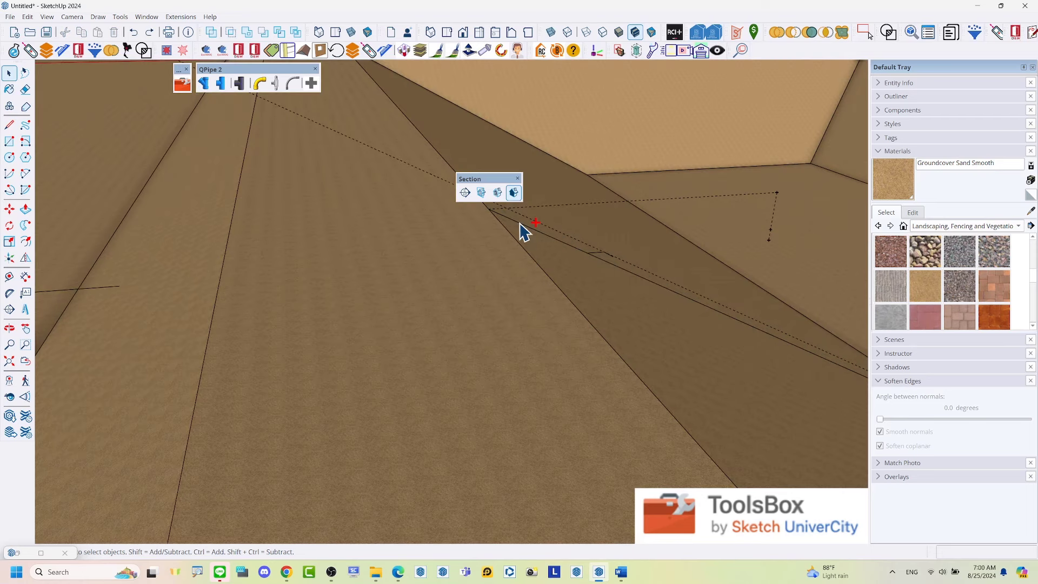
pyautogui.moveTo(523, 233)
pyautogui.mouseDown(button='middle')
pyautogui.moveTo(557, 259)
pyautogui.moveTo(557, 330)
pyautogui.moveTo(617, 306)
pyautogui.mouseUp(button='middle')
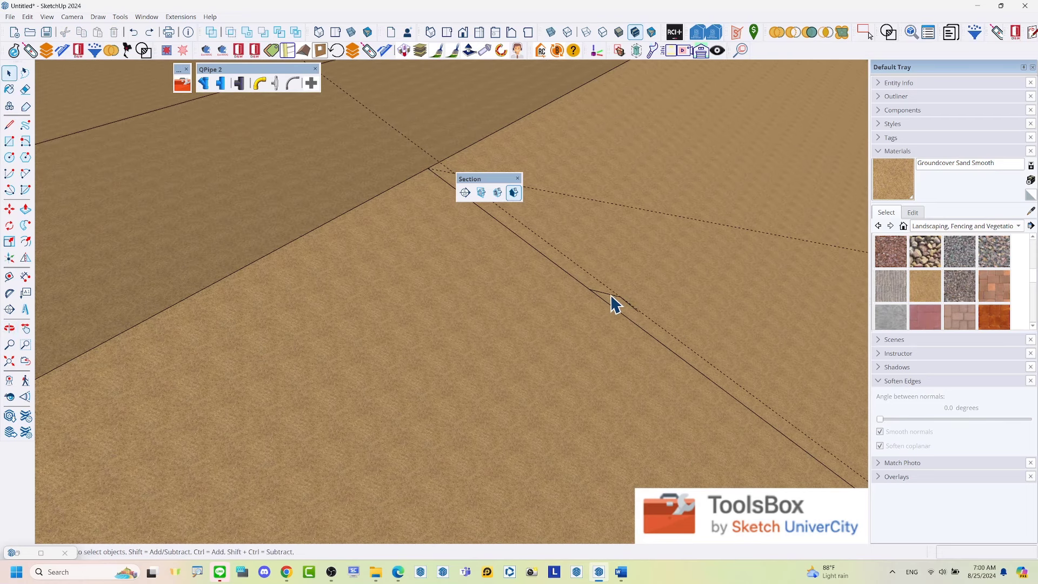
pyautogui.click(609, 309)
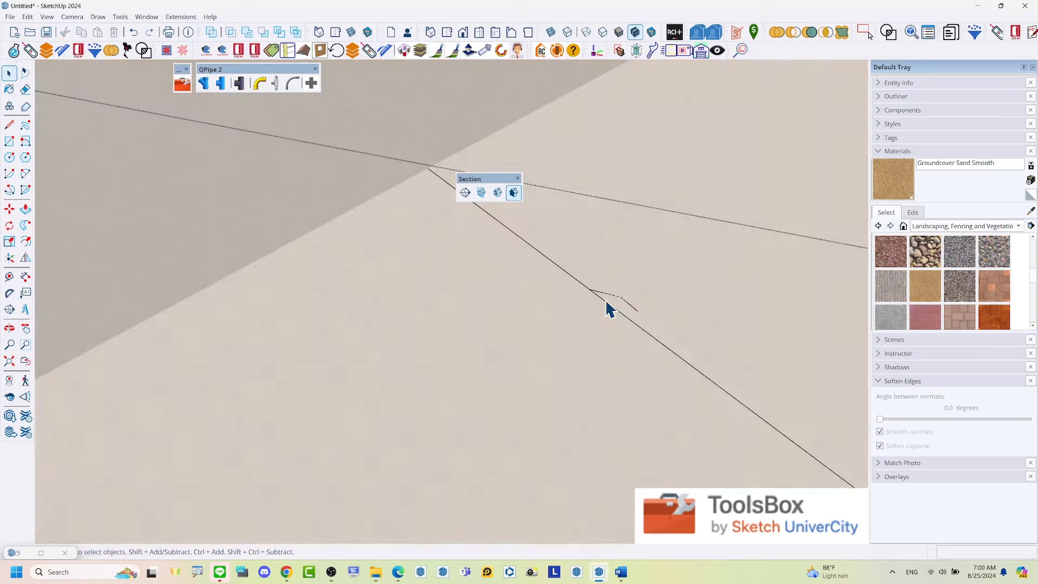
pyautogui.press('e')
pyautogui.click(562, 263)
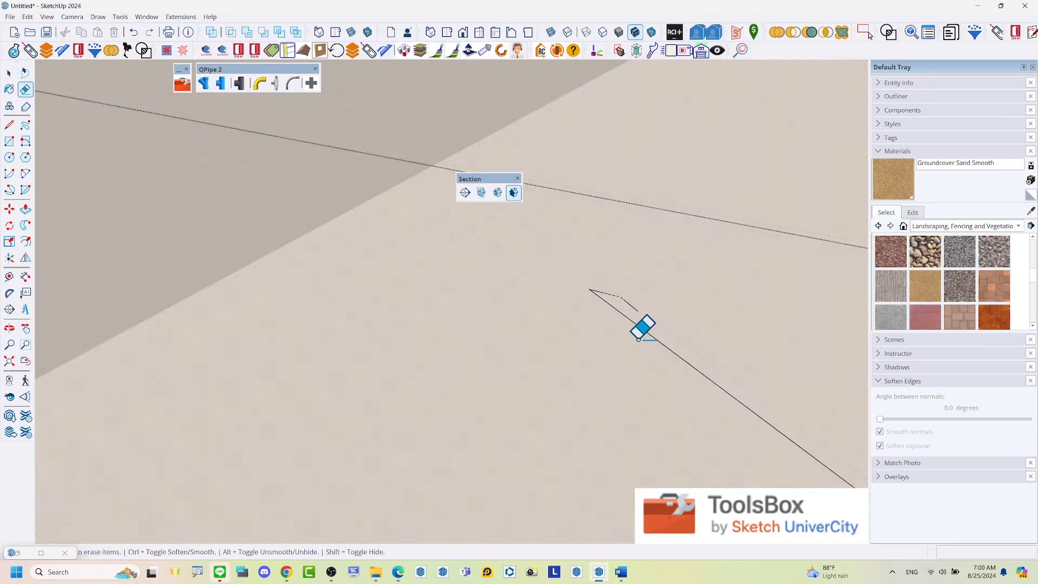
pyautogui.moveTo(658, 321); pyautogui.dragTo(473, 237, button='middle')
pyautogui.scroll(-5, 472, 236)
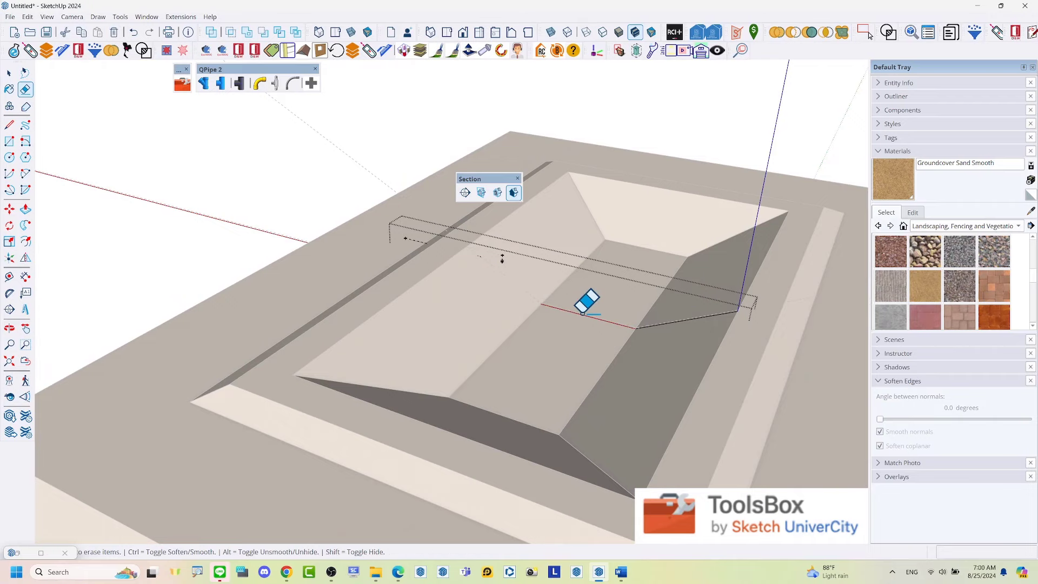
pyautogui.moveTo(572, 316)
pyautogui.mouseDown()
pyautogui.moveTo(667, 328)
pyautogui.moveTo(679, 314)
pyautogui.mouseUp()
pyautogui.press('space')
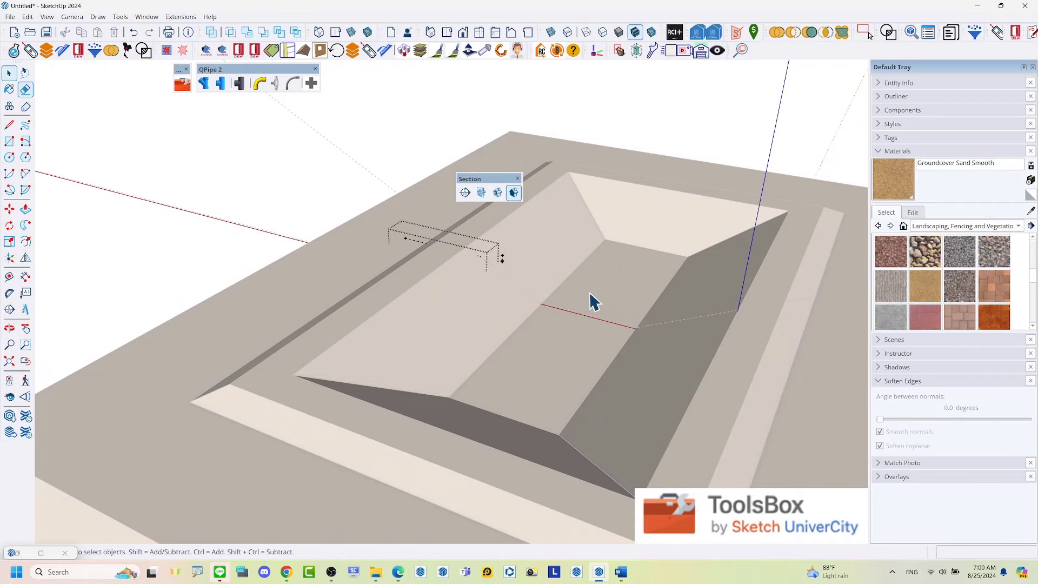
pyautogui.scroll(10, 452, 255)
pyautogui.scroll(2, 344, 234)
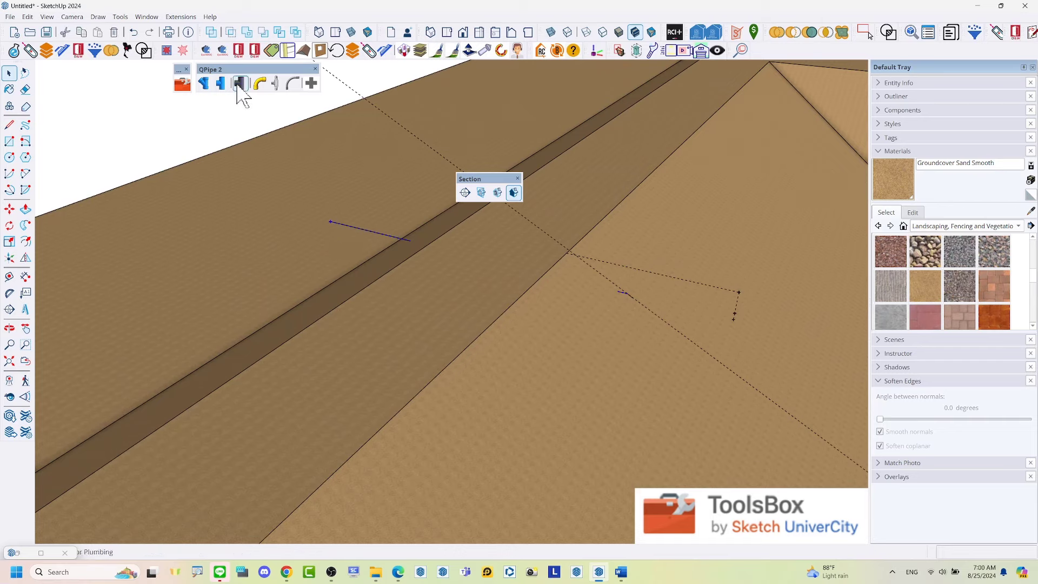
# - Restore QPipe and create a 160 mm HDPE pipe along the bent path
pyautogui.click(22, 555)
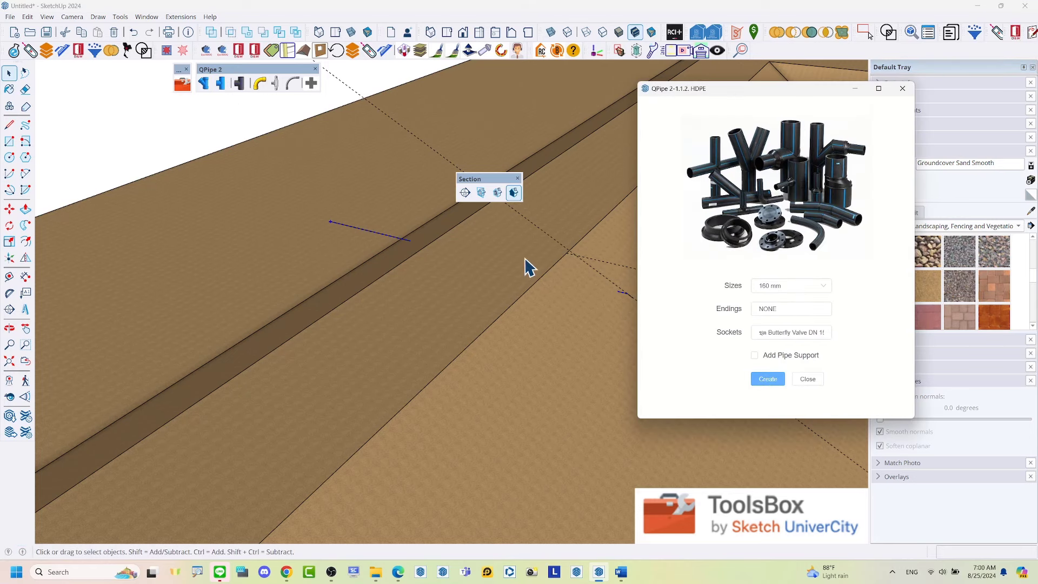
pyautogui.moveTo(525, 267)
pyautogui.mouseDown(button='middle')
pyautogui.moveTo(477, 296)
pyautogui.moveTo(496, 250)
pyautogui.moveTo(495, 279)
pyautogui.moveTo(454, 249)
pyautogui.moveTo(444, 210)
pyautogui.mouseUp(button='middle')
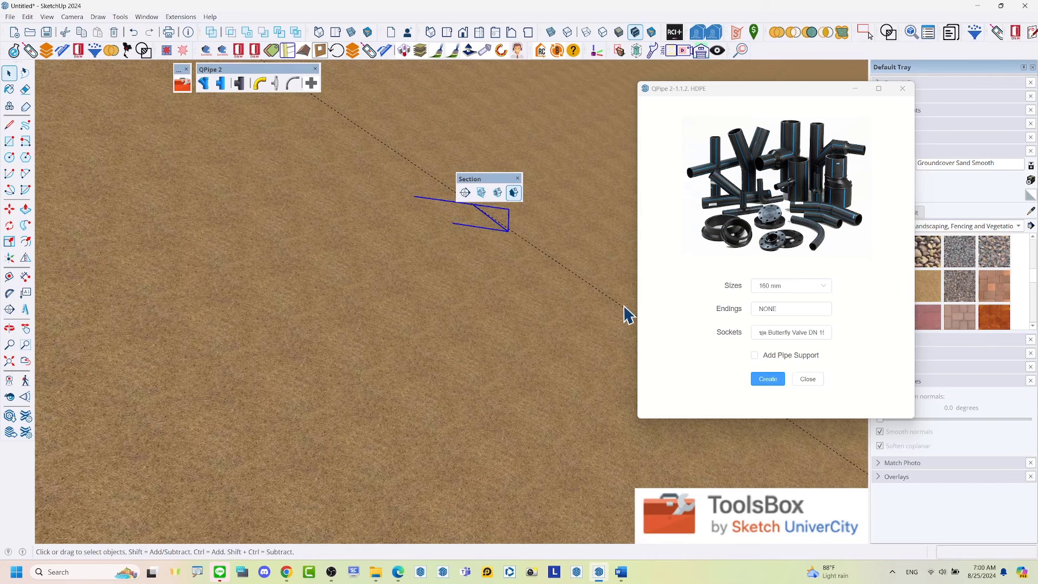
pyautogui.click(756, 371)
pyautogui.scroll(-3, 389, 192)
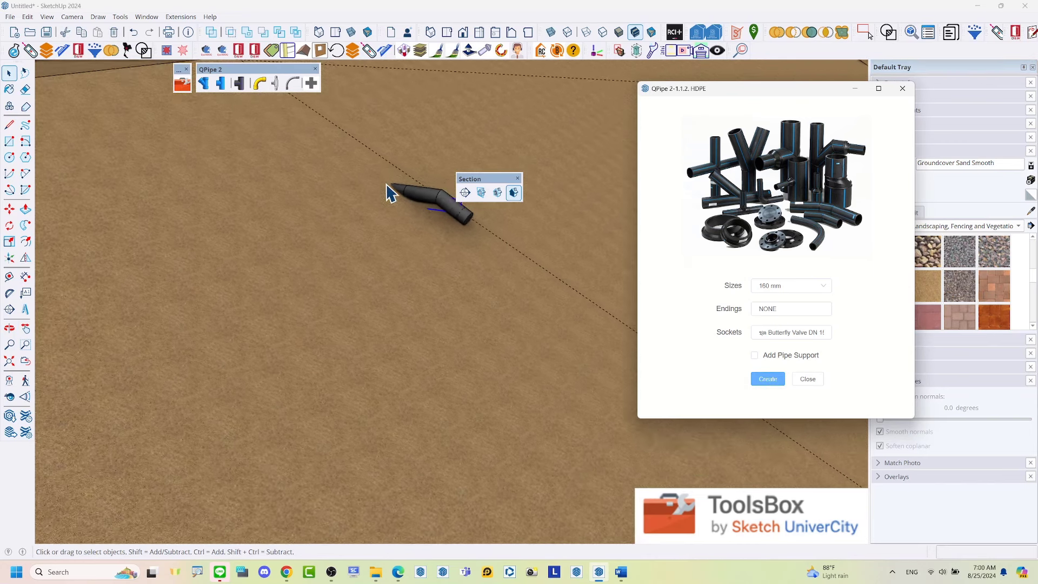
pyautogui.scroll(-4, 378, 243)
# - Orbit around the trench and select the pipe carrying the butterfly valve
pyautogui.moveTo(379, 244)
pyautogui.mouseDown(button='middle')
pyautogui.moveTo(440, 250)
pyautogui.moveTo(169, 225)
pyautogui.mouseUp(button='middle')
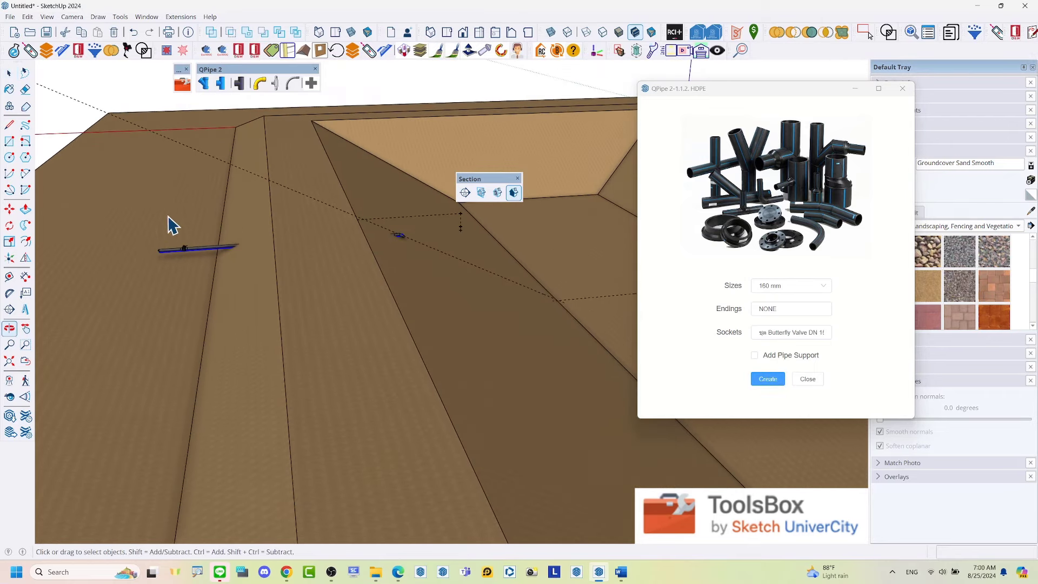
pyautogui.scroll(2, 156, 213)
pyautogui.scroll(2, 216, 270)
pyautogui.moveTo(266, 324)
pyautogui.mouseDown(button='middle')
pyautogui.moveTo(310, 262)
pyautogui.moveTo(329, 286)
pyautogui.mouseUp(button='middle')
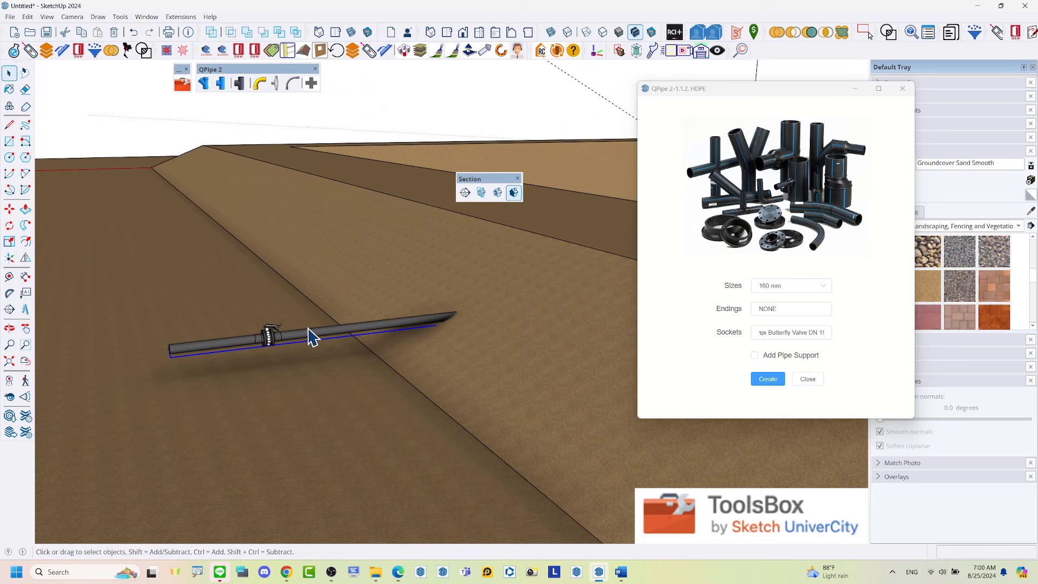
pyautogui.click(309, 338)
pyautogui.moveTo(439, 296); pyautogui.dragTo(240, 312, button='middle')
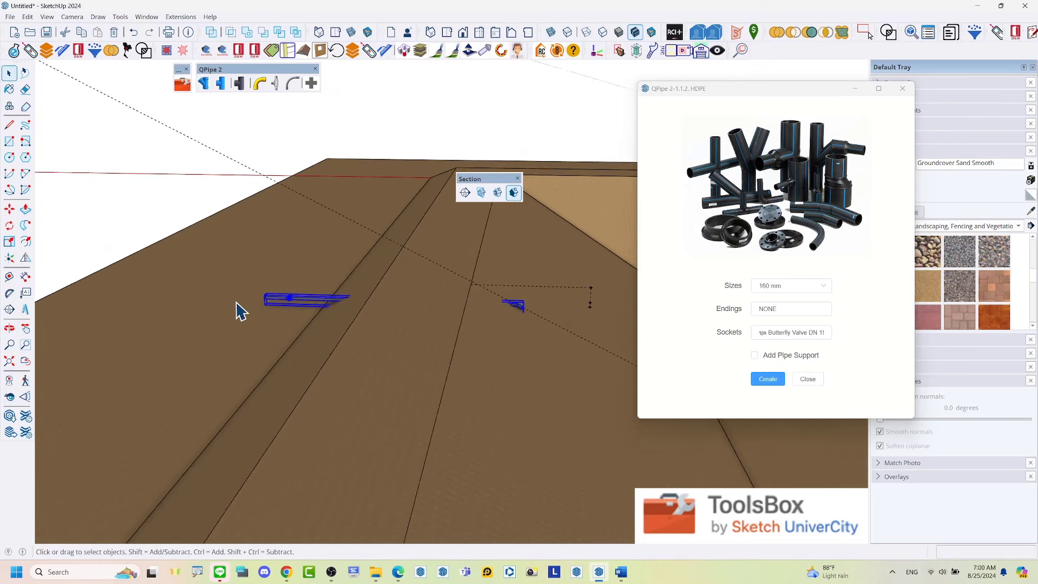
pyautogui.scroll(3, 241, 312)
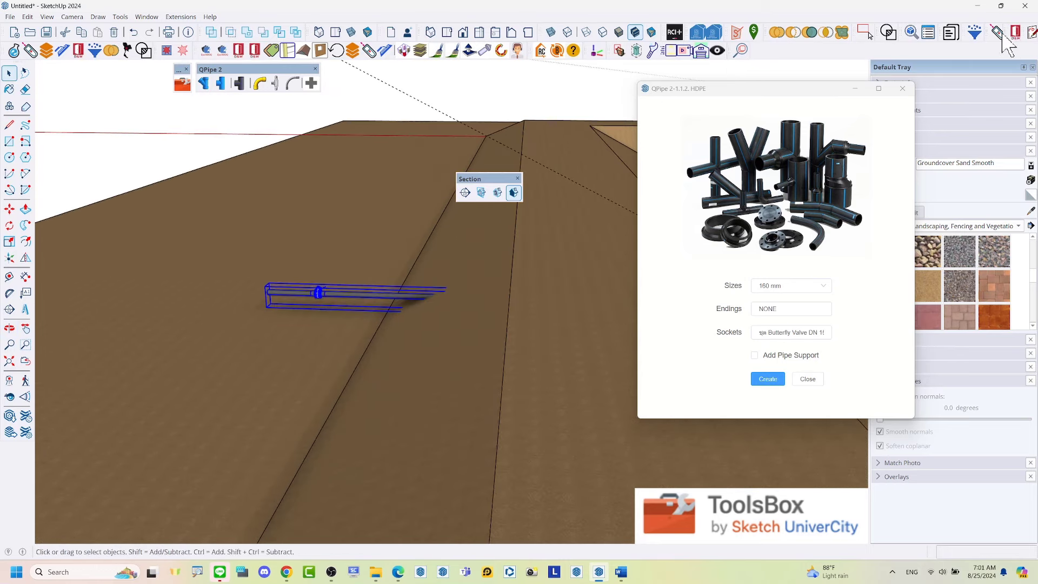
# - Stretch the butterfly valve further along its pipe
pyautogui.scroll(3, 324, 292)
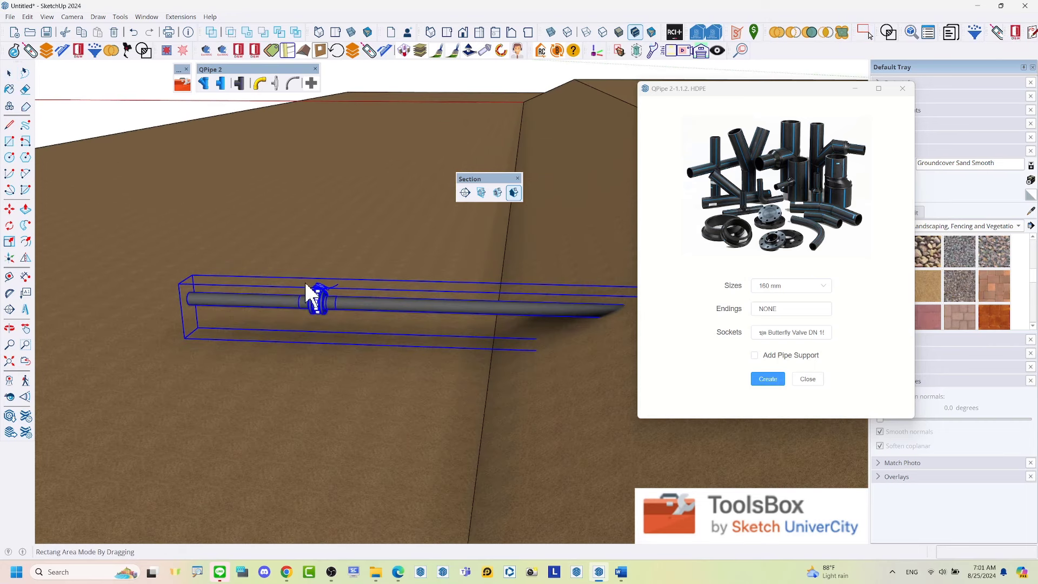
pyautogui.moveTo(342, 340); pyautogui.dragTo(342, 347)
pyautogui.click(281, 366)
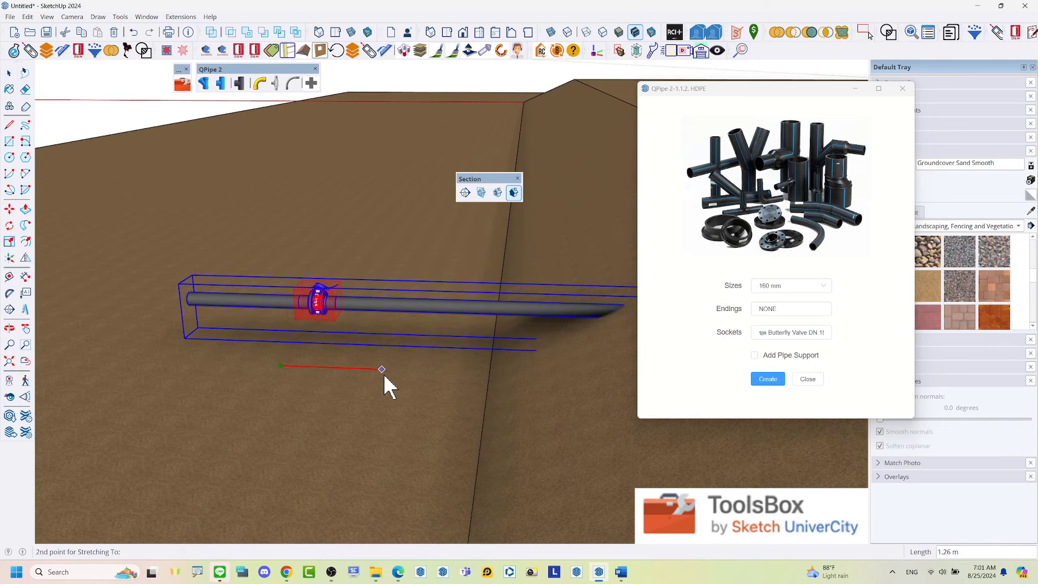
pyautogui.click(404, 371)
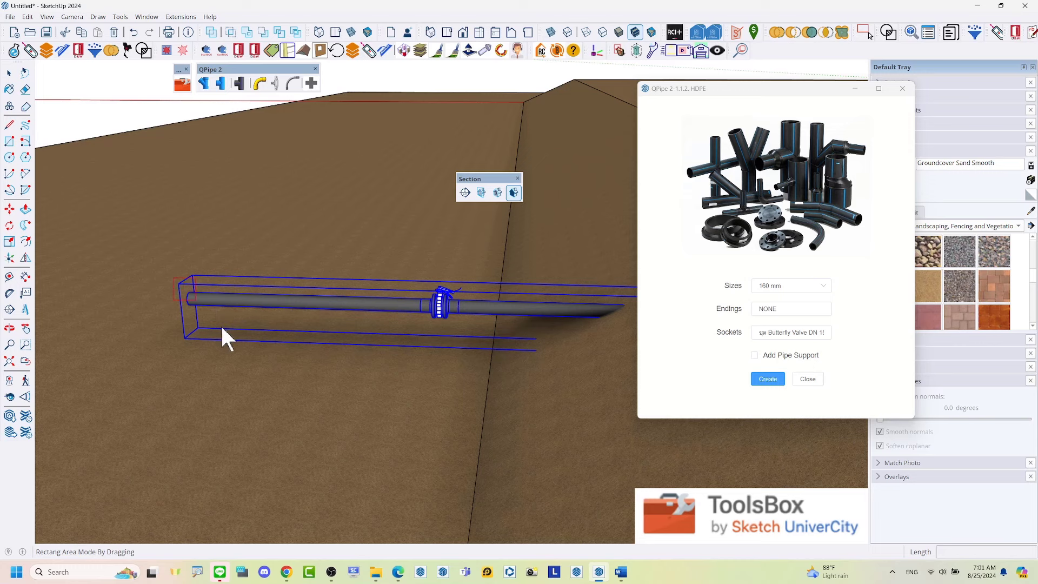
# - Shorten the pipe's left end toward the valve and view the bent pipe
pyautogui.click(199, 363)
pyautogui.click(377, 382)
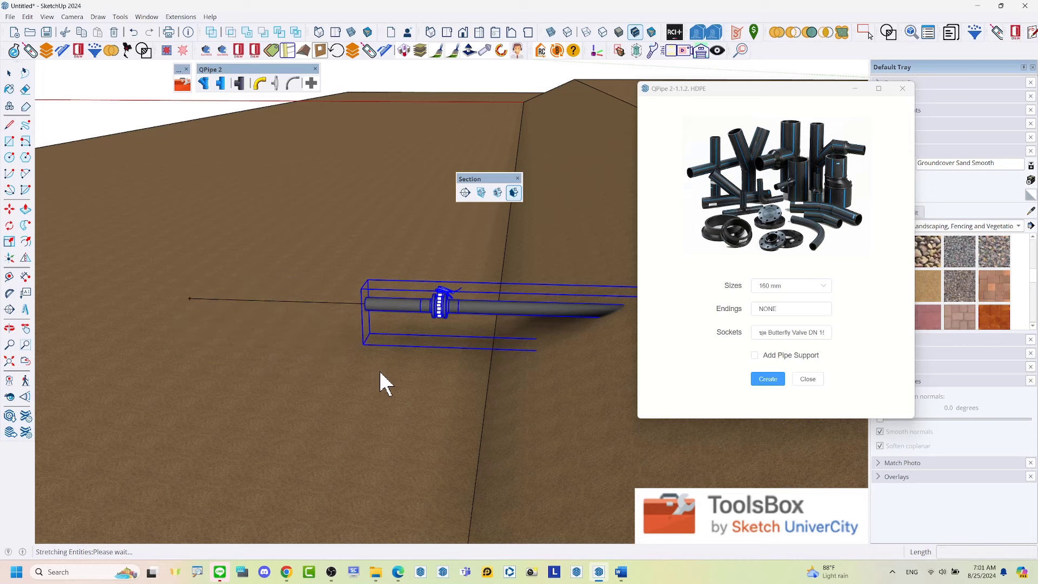
pyautogui.moveTo(382, 382)
pyautogui.mouseDown(button='middle')
pyautogui.moveTo(359, 343)
pyautogui.moveTo(177, 292)
pyautogui.moveTo(216, 287)
pyautogui.moveTo(121, 215)
pyautogui.mouseUp(button='middle')
pyautogui.scroll(2, 331, 271)
pyautogui.scroll(3, 394, 308)
pyautogui.scroll(3, 424, 297)
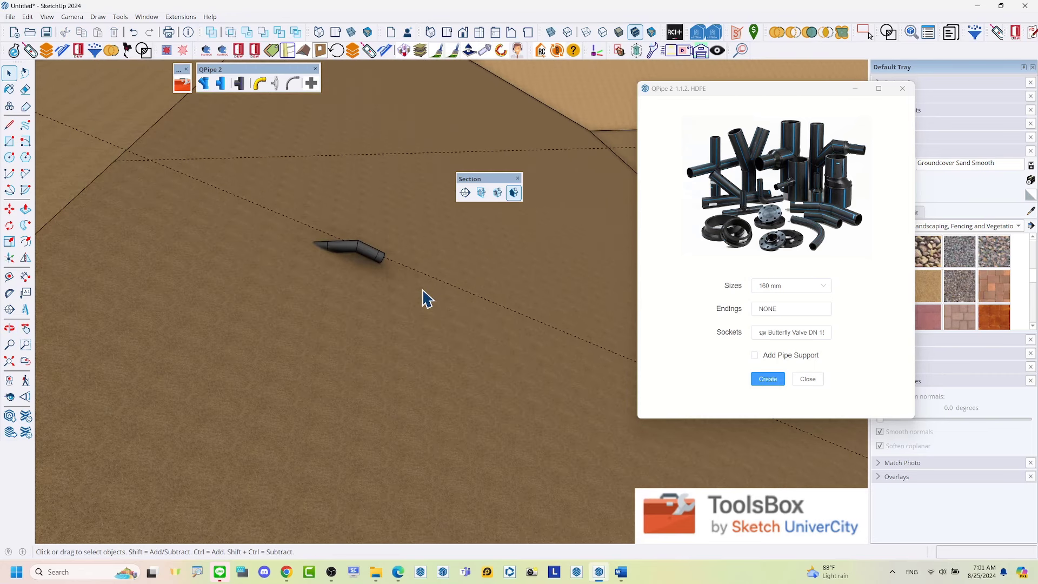
pyautogui.moveTo(424, 297)
pyautogui.mouseDown(button='middle')
pyautogui.moveTo(195, 164)
pyautogui.moveTo(160, 165)
pyautogui.moveTo(390, 254)
pyautogui.moveTo(419, 277)
pyautogui.mouseUp(button='middle')
# - Box-select the bent pipe for a stretch, then cancel it
pyautogui.scroll(2, 390, 266)
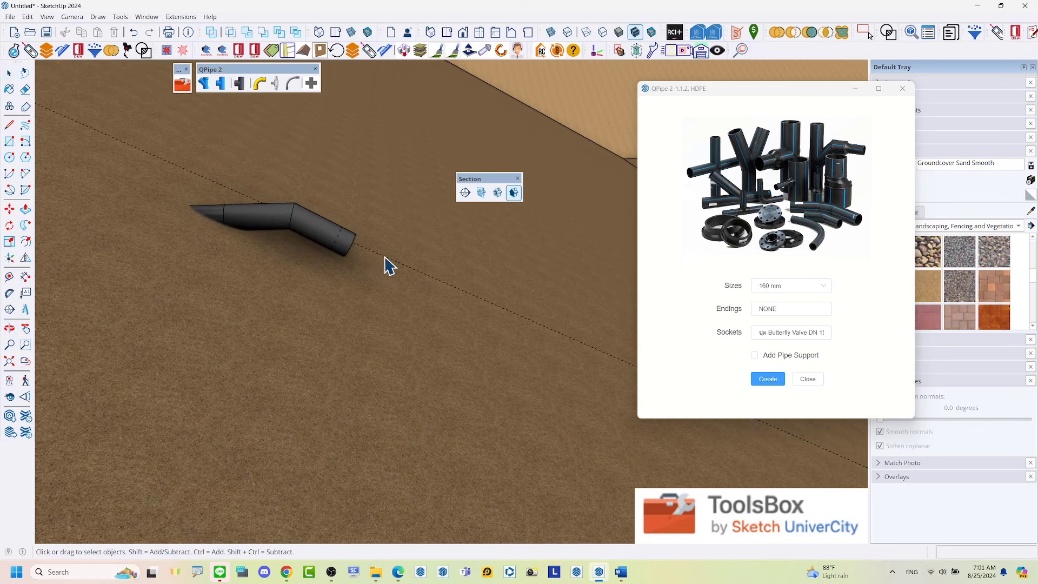
pyautogui.scroll(2, 378, 263)
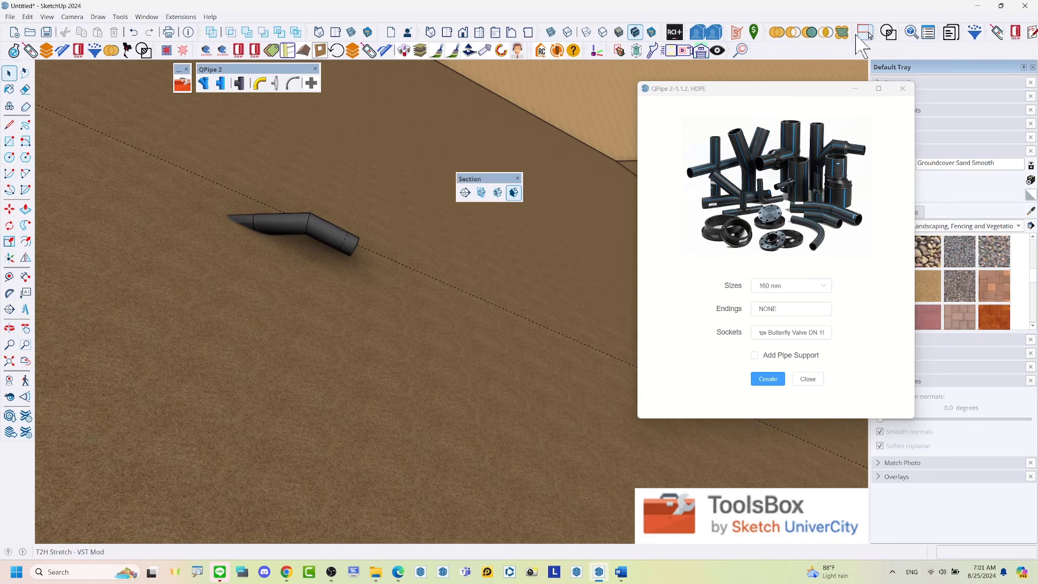
pyautogui.moveTo(240, 182); pyautogui.dragTo(393, 291)
pyautogui.scroll(2, 371, 250)
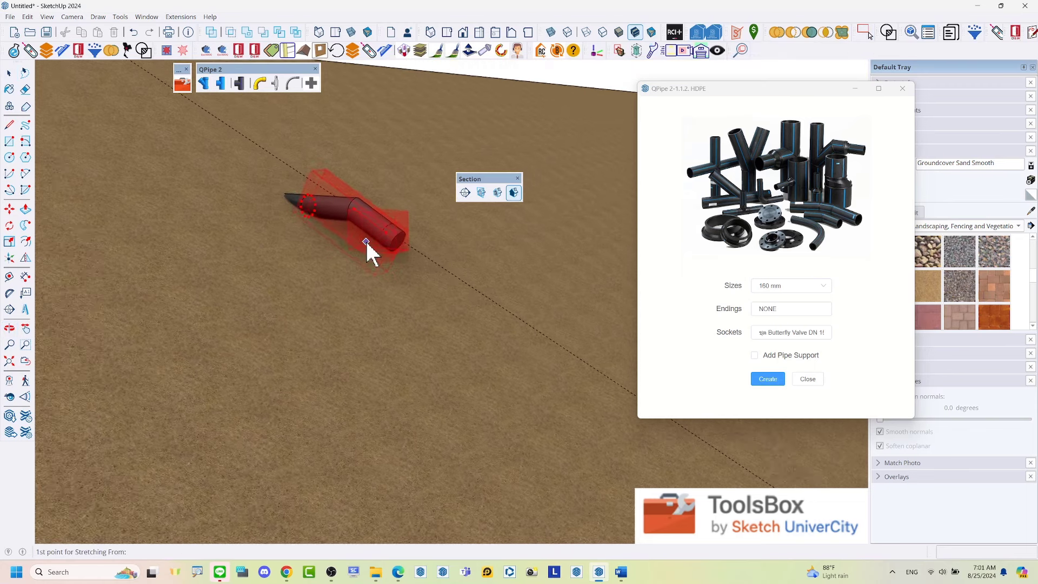
pyautogui.scroll(2, 406, 255)
pyautogui.scroll(3, 407, 249)
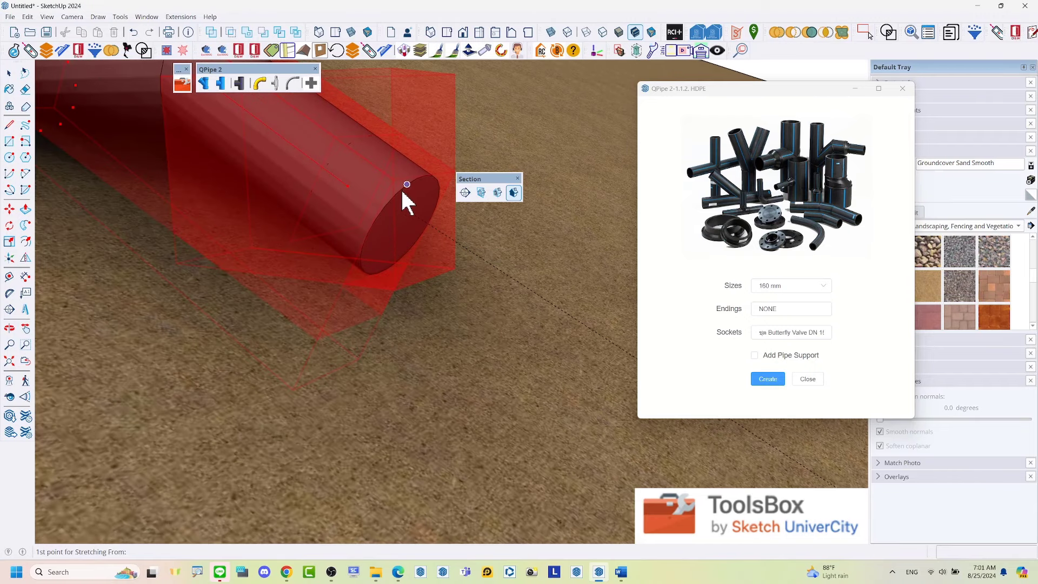
pyautogui.scroll(-2, 371, 203)
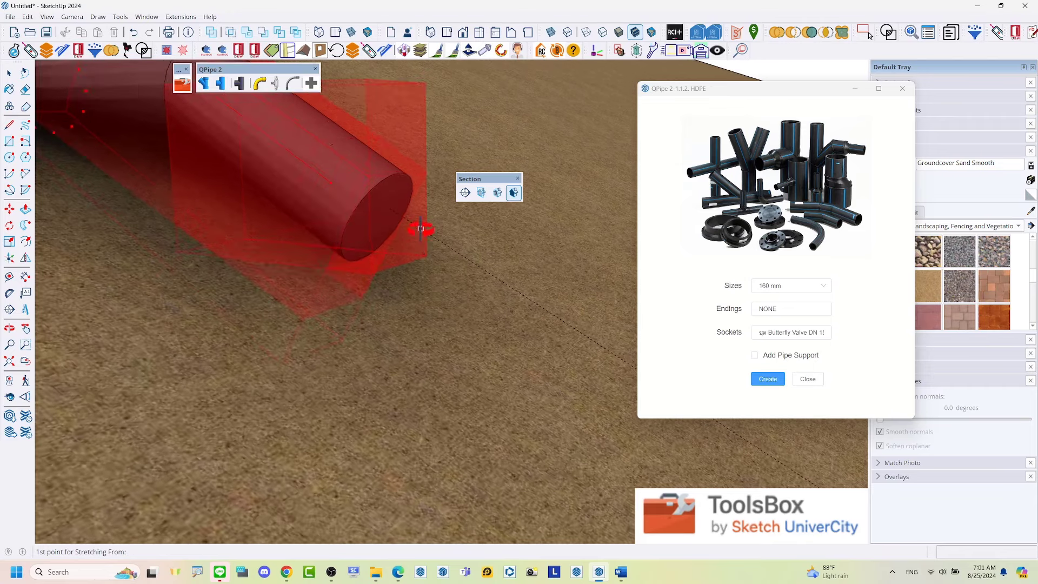
pyautogui.scroll(-3, 400, 243)
pyautogui.scroll(-2, 420, 273)
pyautogui.press('Escape')
pyautogui.scroll(-1, 414, 268)
# - Select the bent pipe and orbit to view it from another angle
pyautogui.click(405, 249)
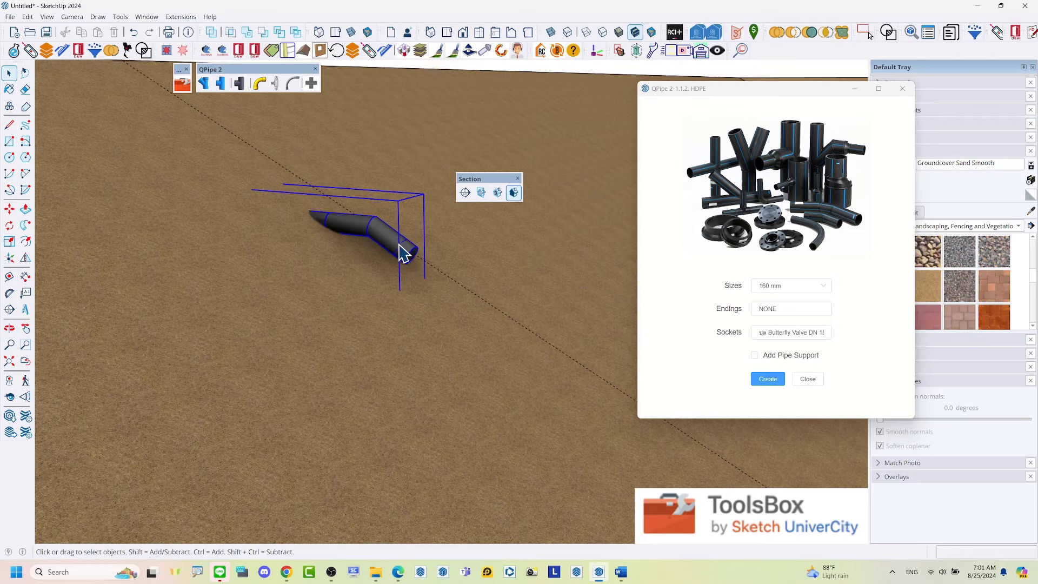
pyautogui.moveTo(418, 242)
pyautogui.mouseDown(button='middle')
pyautogui.moveTo(530, 255)
pyautogui.moveTo(375, 255)
pyautogui.moveTo(450, 240)
pyautogui.mouseUp(button='middle')
pyautogui.scroll(2, 424, 265)
pyautogui.scroll(1, 422, 265)
pyautogui.scroll(-1, 419, 264)
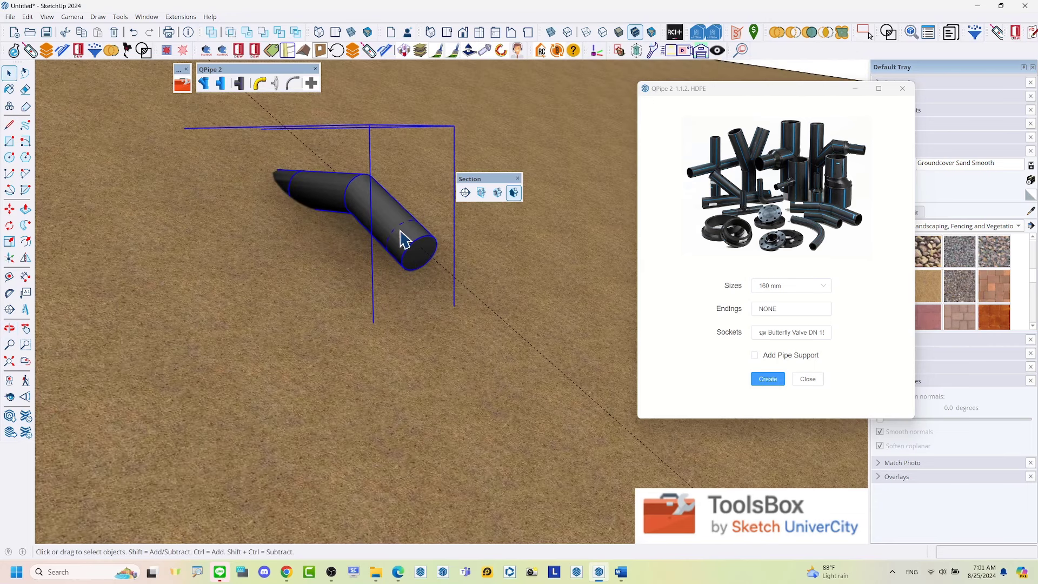
pyautogui.scroll(-1, 403, 239)
pyautogui.scroll(1, 379, 238)
pyautogui.moveTo(383, 239)
pyautogui.mouseDown(button='middle')
pyautogui.moveTo(618, 297)
pyautogui.moveTo(472, 300)
pyautogui.mouseUp(button='middle')
# - Select the dashed guide line along the trench and activate the Line tool
pyautogui.click(466, 291)
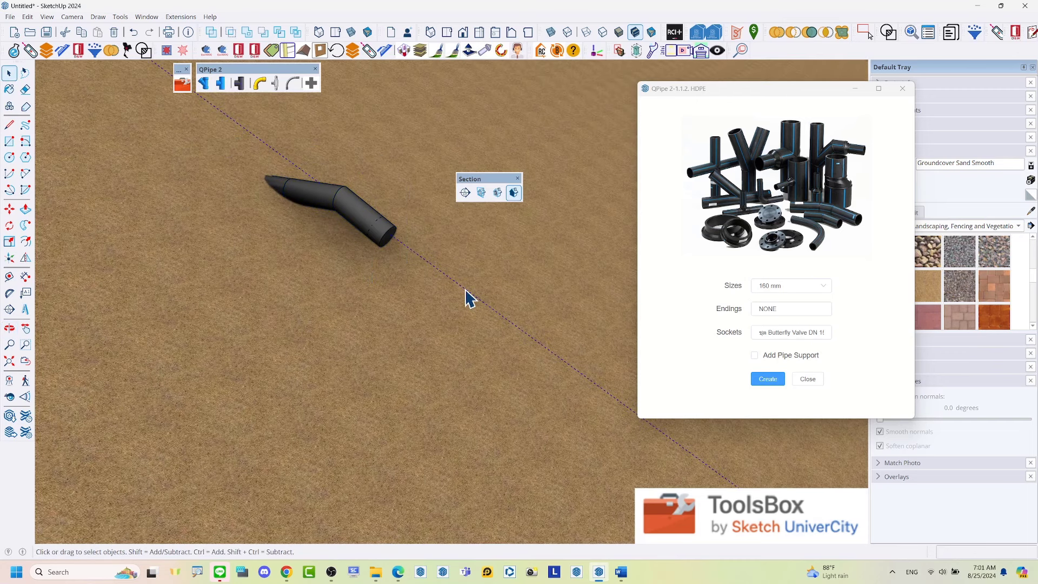
pyautogui.scroll(1, 457, 292)
pyautogui.scroll(1, 443, 282)
pyautogui.press('l')
pyautogui.scroll(1, 400, 244)
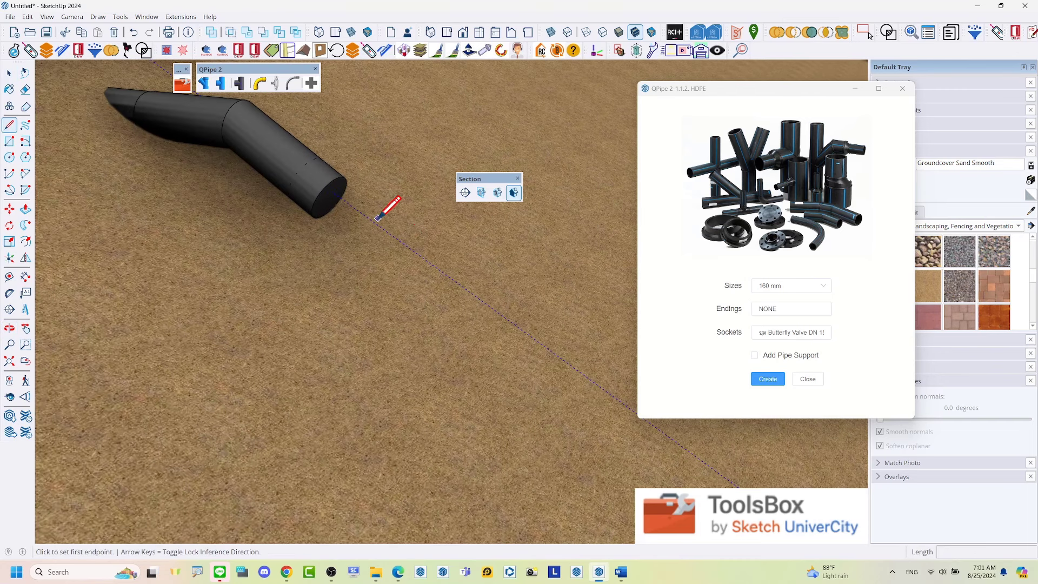
# - Draw a two-segment path from the pipe's open end past the trench corner
pyautogui.scroll(1, 357, 209)
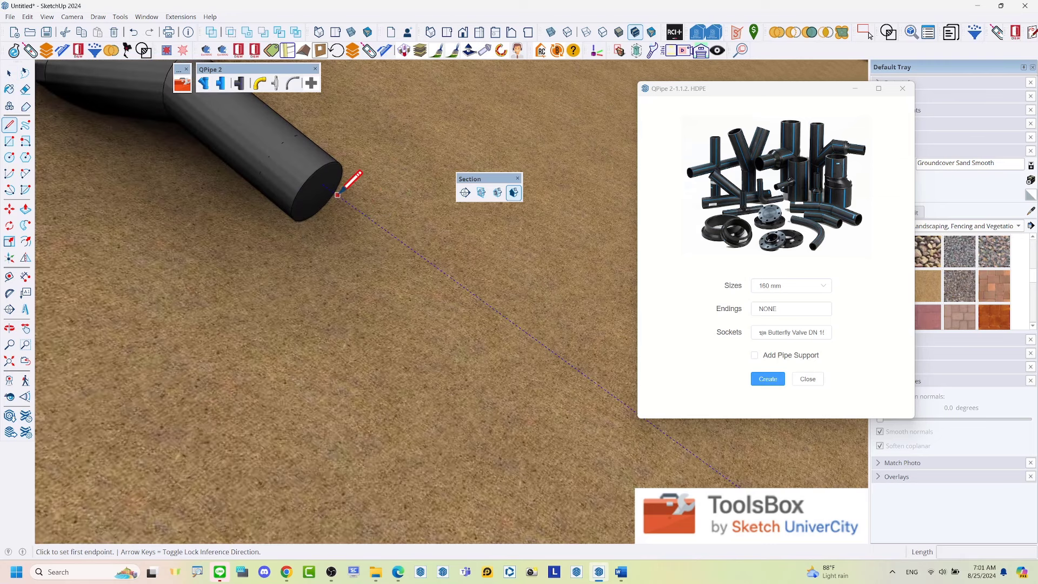
pyautogui.click(321, 184)
pyautogui.scroll(-2, 325, 198)
pyautogui.scroll(-1, 318, 202)
pyautogui.scroll(-1, 303, 206)
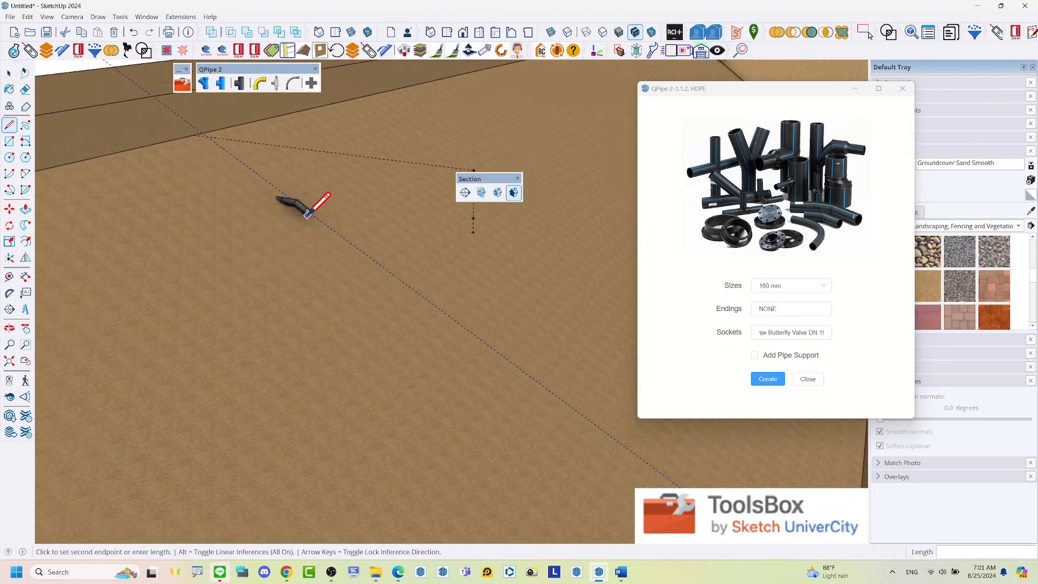
pyautogui.scroll(-2, 307, 215)
pyautogui.scroll(3, 535, 373)
pyautogui.scroll(1, 554, 392)
pyautogui.scroll(1, 550, 372)
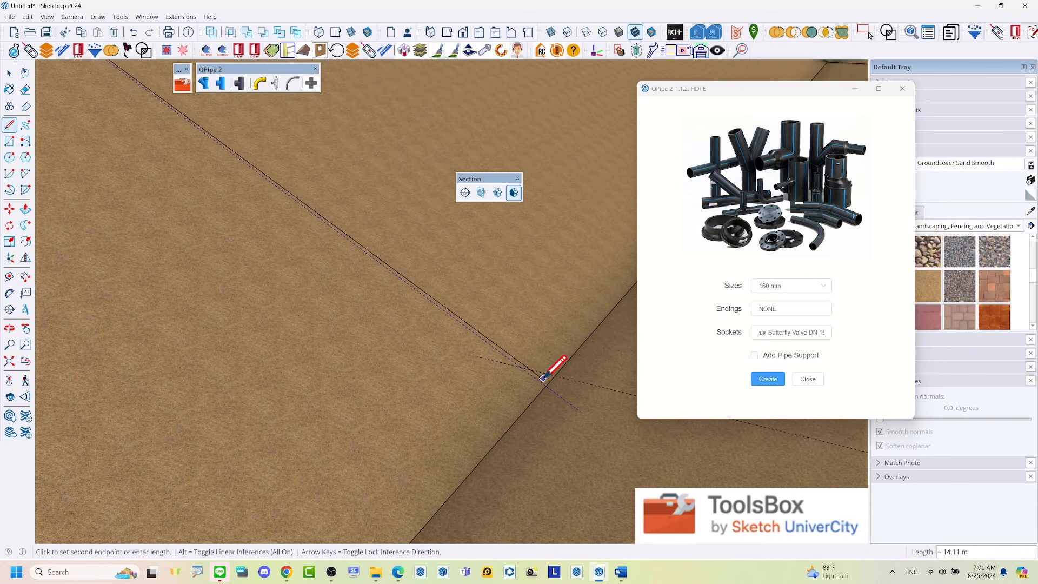
pyautogui.scroll(-2, 465, 335)
pyautogui.scroll(-1, 385, 306)
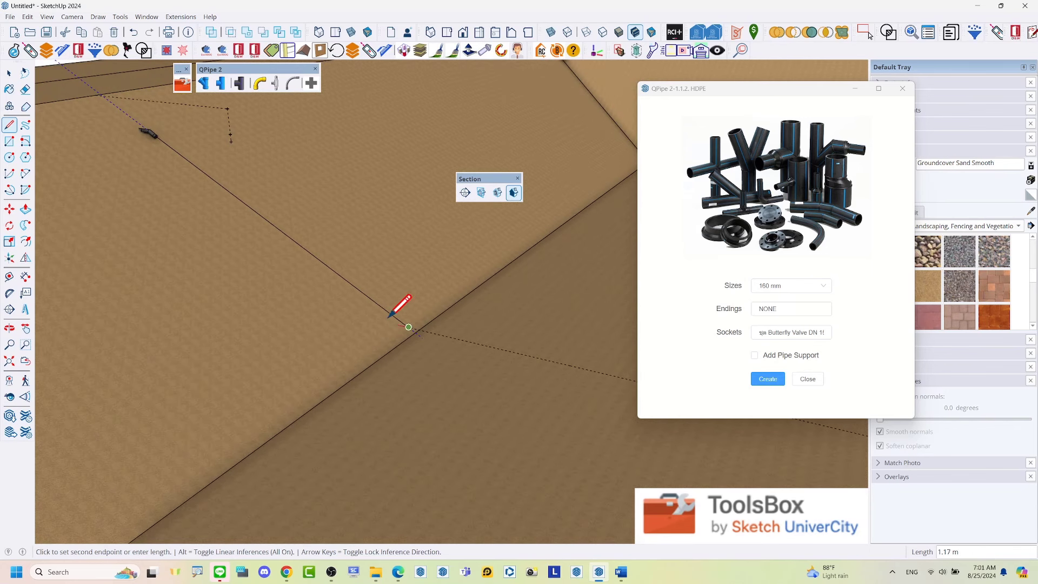
pyautogui.scroll(1, 421, 324)
pyautogui.click(401, 328)
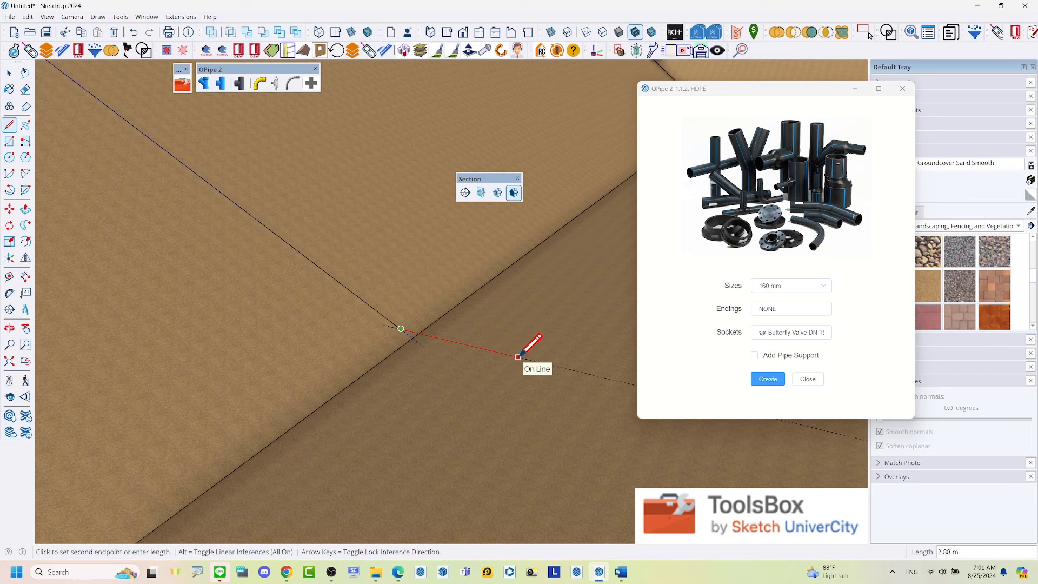
pyautogui.click(518, 356)
pyautogui.press('space')
# - Draw a short line segment from the path segment's endpoint
pyautogui.scroll(1, 389, 343)
pyautogui.scroll(1, 389, 319)
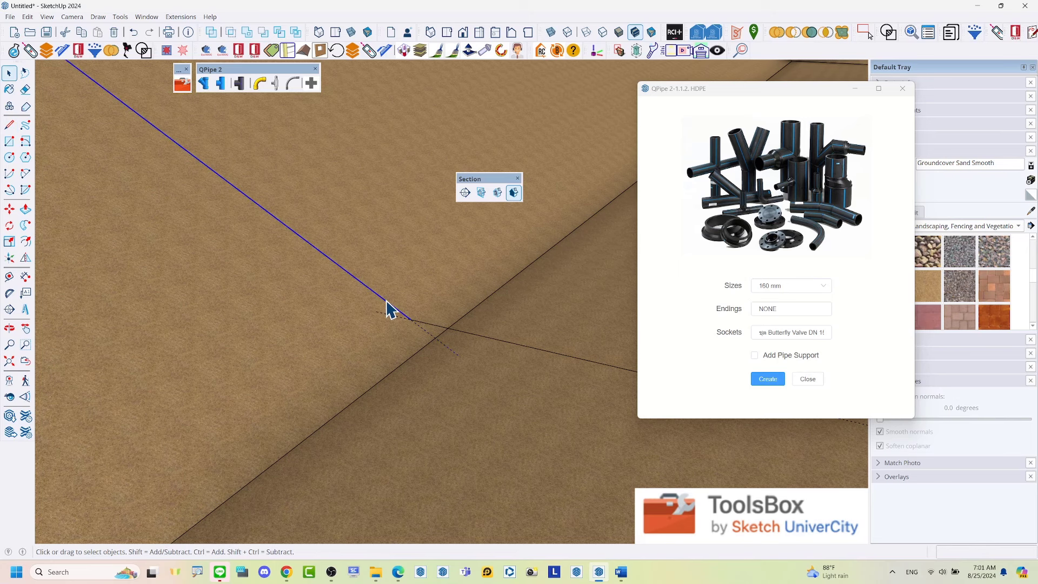
pyautogui.scroll(1, 413, 336)
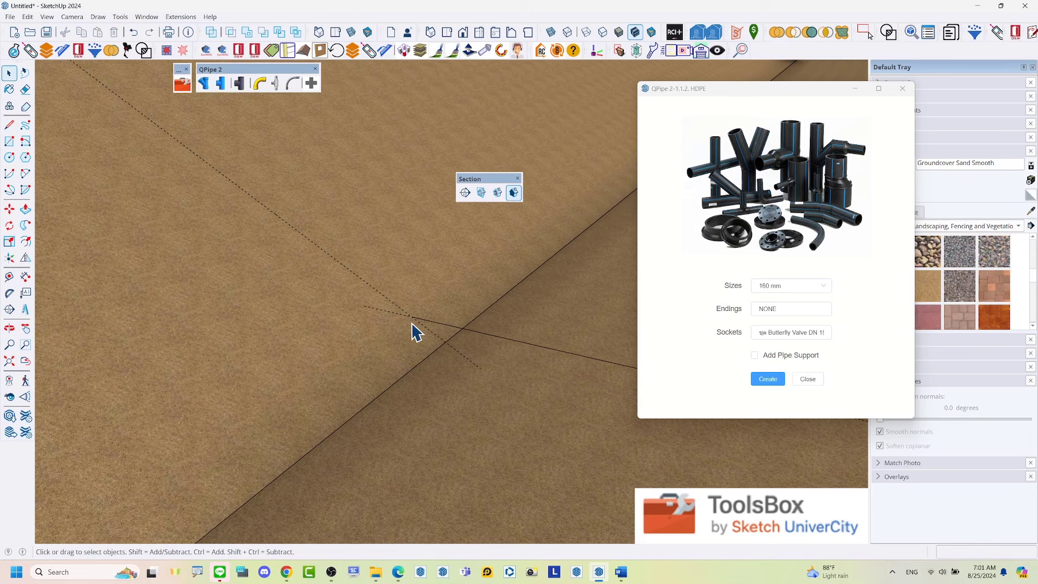
pyautogui.scroll(2, 413, 332)
pyautogui.scroll(1, 413, 331)
pyautogui.press('l')
pyautogui.click(413, 310)
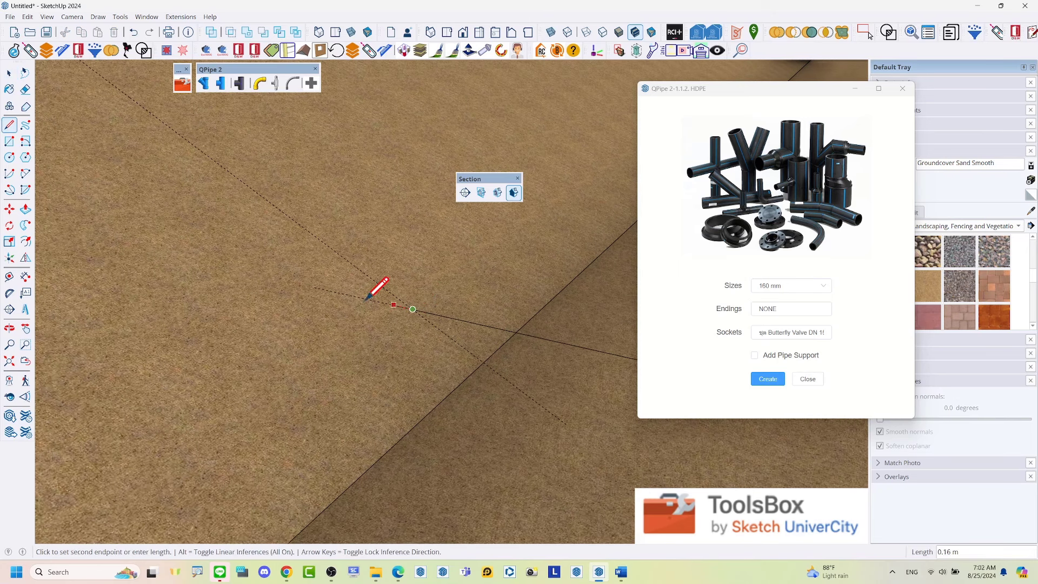
pyautogui.click(331, 291)
pyautogui.press('space')
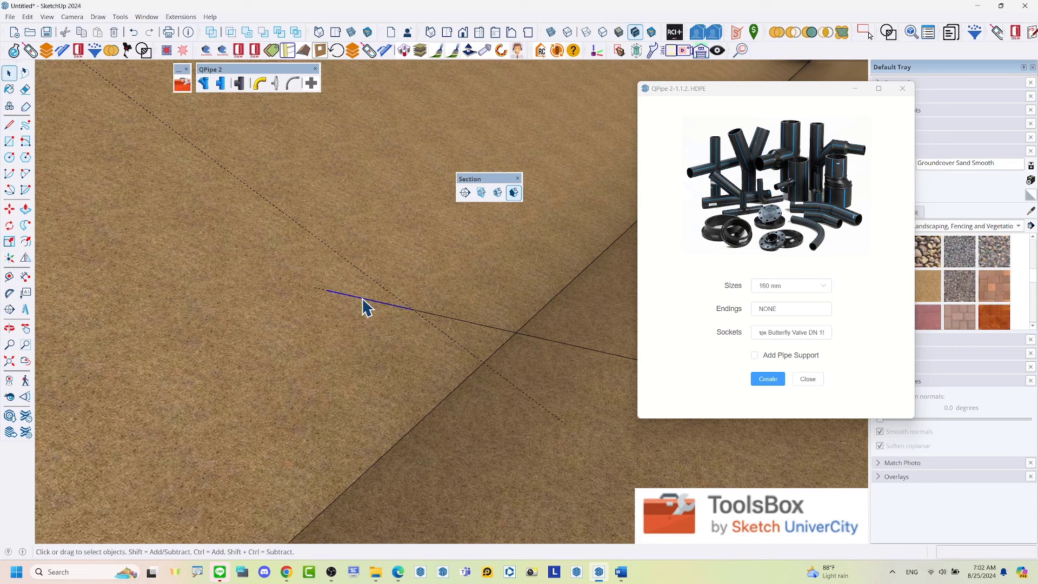
# - Rotate the short segment 30° about its endpoint
pyautogui.press('q')
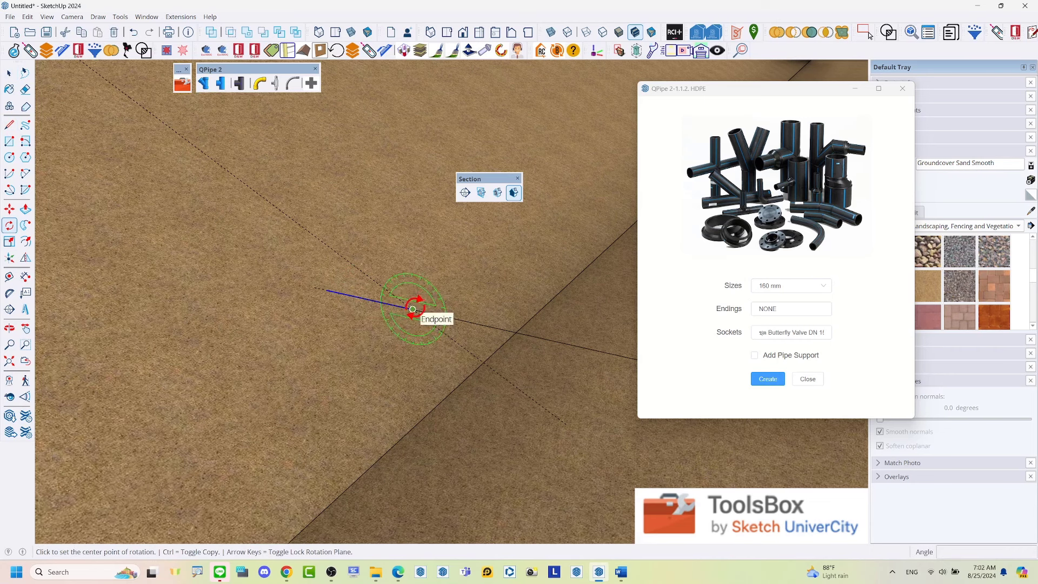
pyautogui.click(412, 310)
pyautogui.click(326, 290)
pyautogui.write('30')
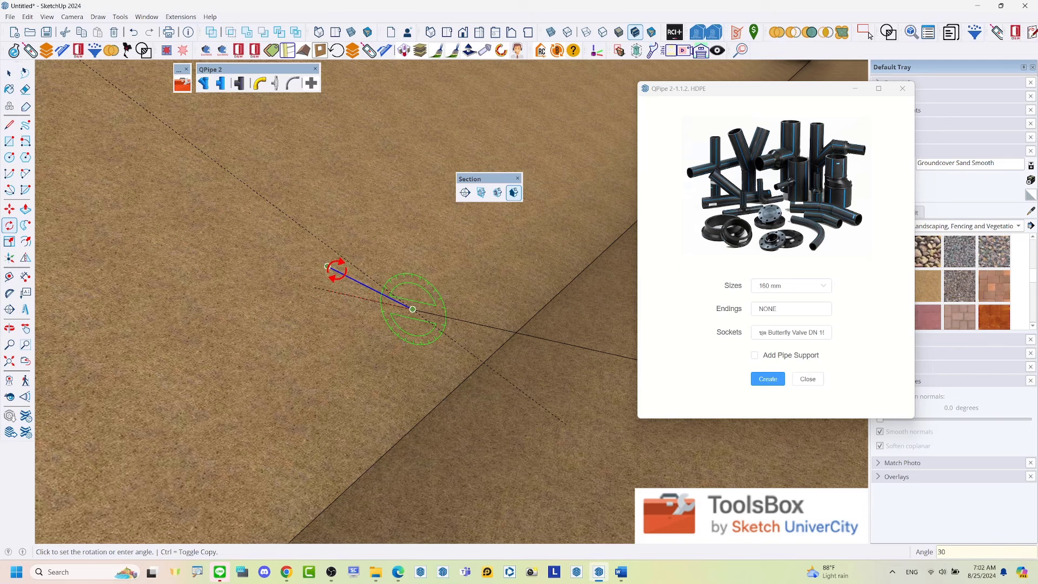
pyautogui.press('Return')
pyautogui.press('space')
pyautogui.scroll(-4, 243, 355)
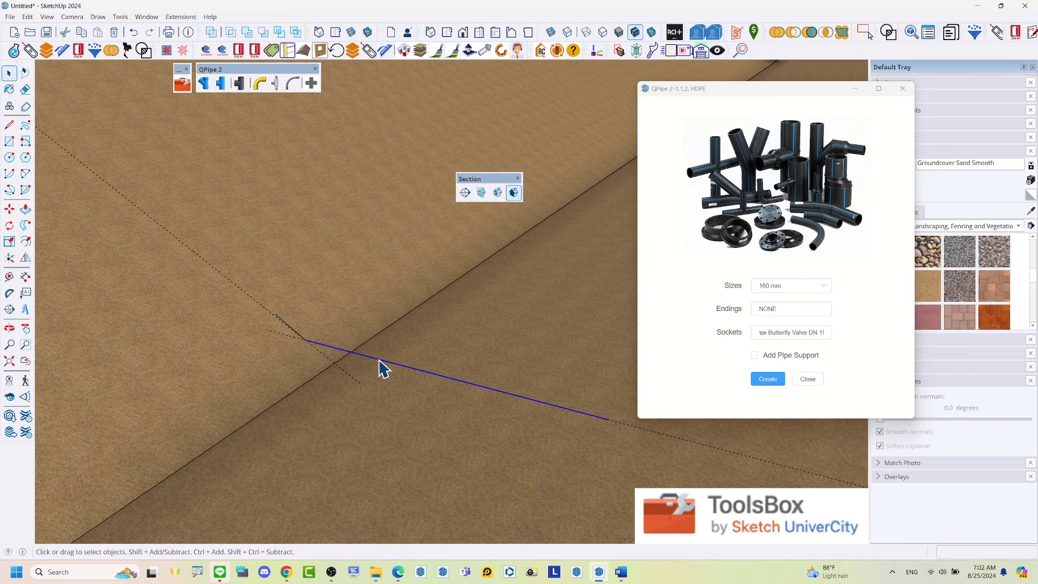
pyautogui.scroll(-1, 380, 368)
pyautogui.scroll(-1, 380, 369)
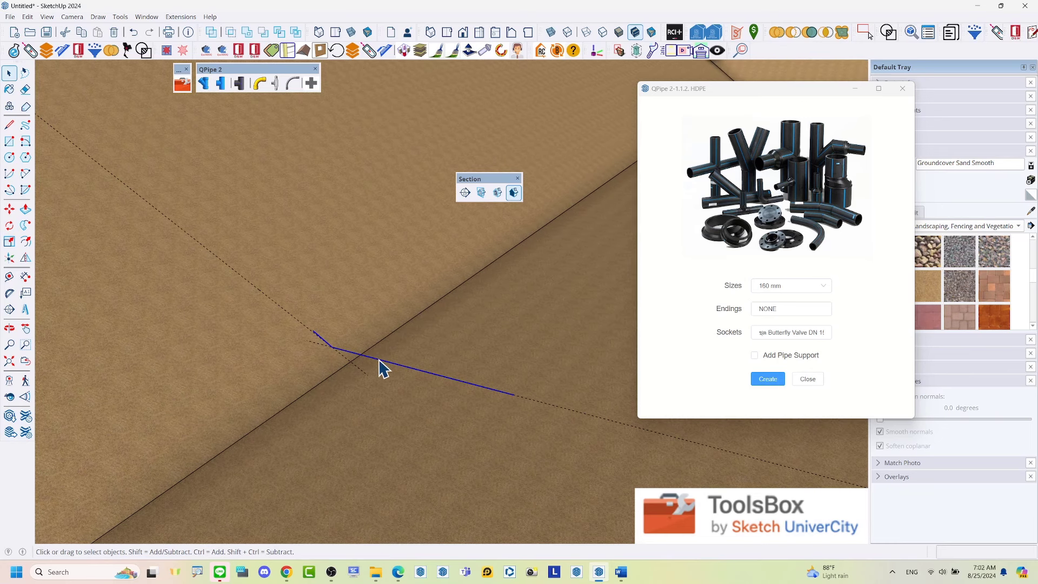
# - Generate the 160 mm HDPE elbowed pipe along the selected path
pyautogui.click(764, 380)
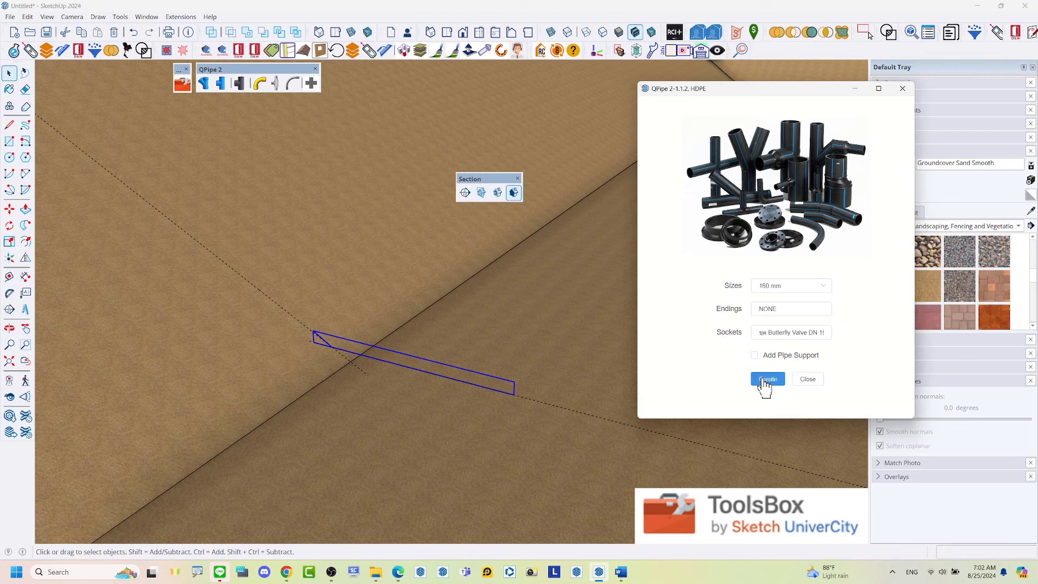
pyautogui.scroll(-2, 494, 313)
pyautogui.scroll(-2, 466, 371)
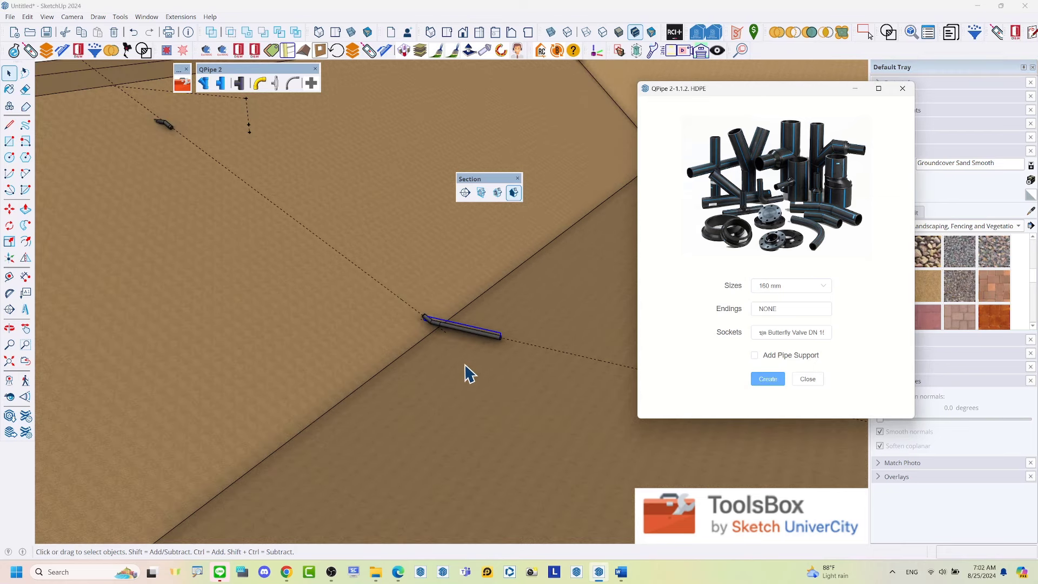
pyautogui.moveTo(465, 373)
pyautogui.mouseDown(button='middle')
pyautogui.moveTo(437, 352)
pyautogui.moveTo(452, 337)
pyautogui.moveTo(556, 352)
pyautogui.moveTo(383, 305)
pyautogui.mouseUp(button='middle')
pyautogui.scroll(2, 310, 227)
pyautogui.scroll(2, 269, 222)
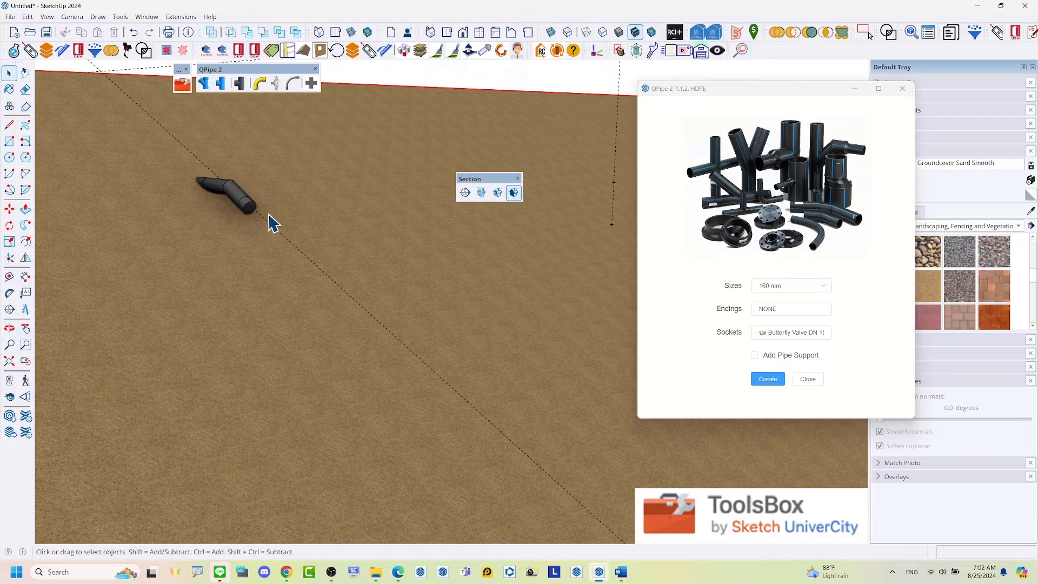
pyautogui.scroll(2, 247, 218)
pyautogui.scroll(3, 217, 149)
pyautogui.moveTo(217, 149); pyautogui.dragTo(237, 188, button='middle')
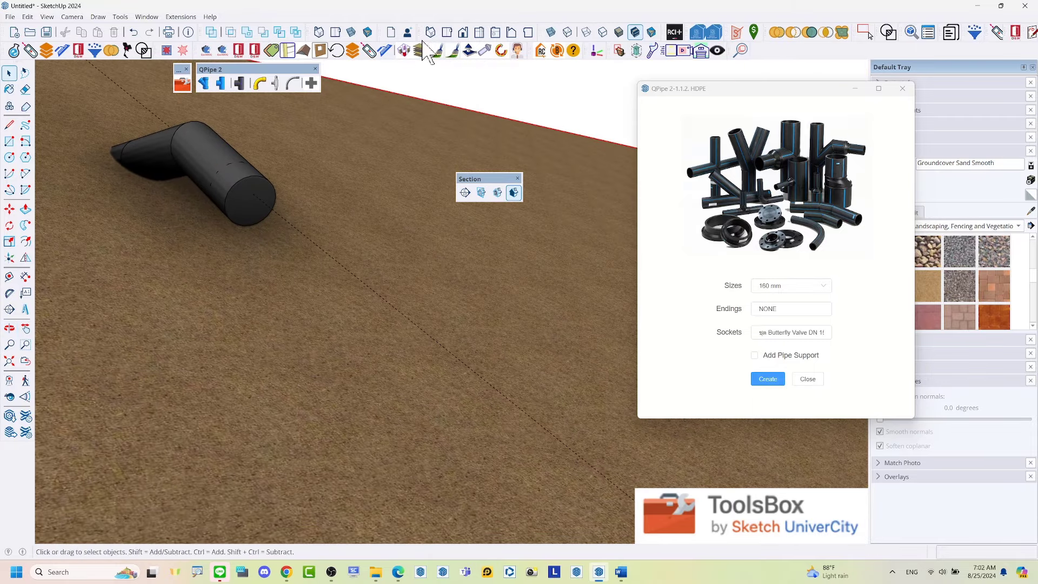
# - Switch to Monochrome shading and open the bent pipe group for editing
pyautogui.click(652, 33)
pyautogui.scroll(1, 255, 206)
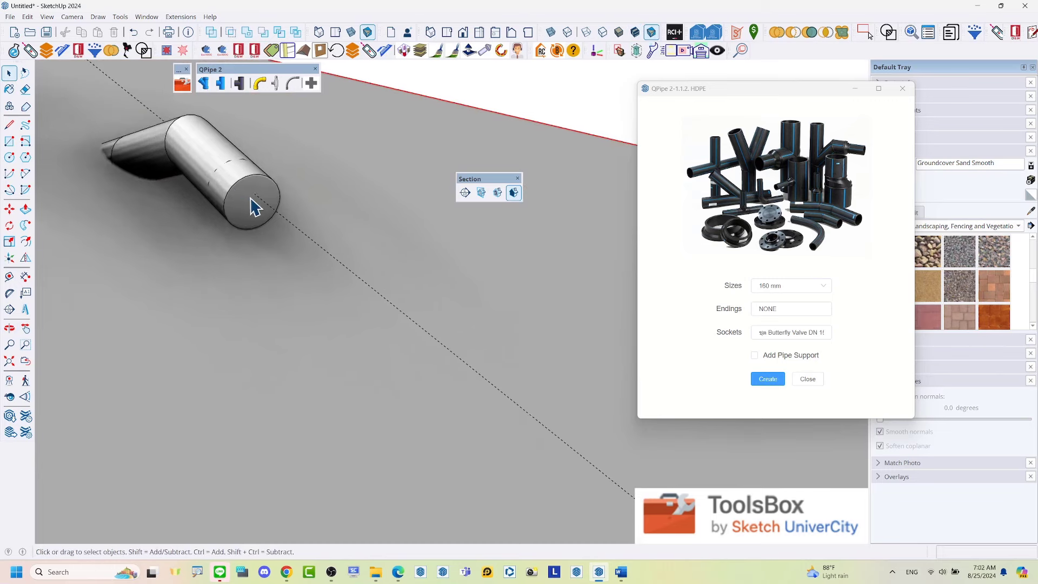
pyautogui.scroll(1, 254, 207)
pyautogui.doubleClick(255, 211)
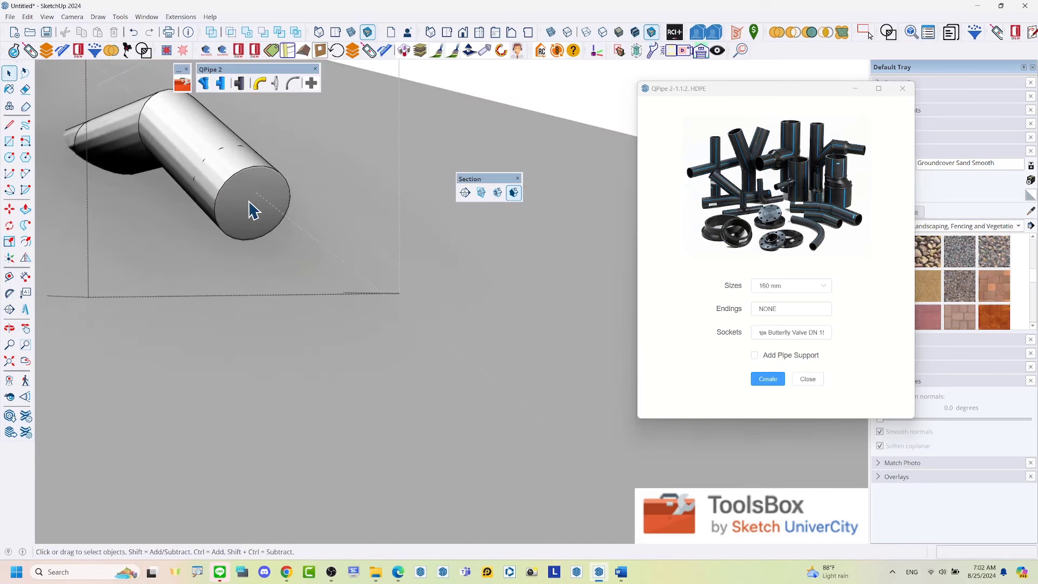
pyautogui.doubleClick(252, 211)
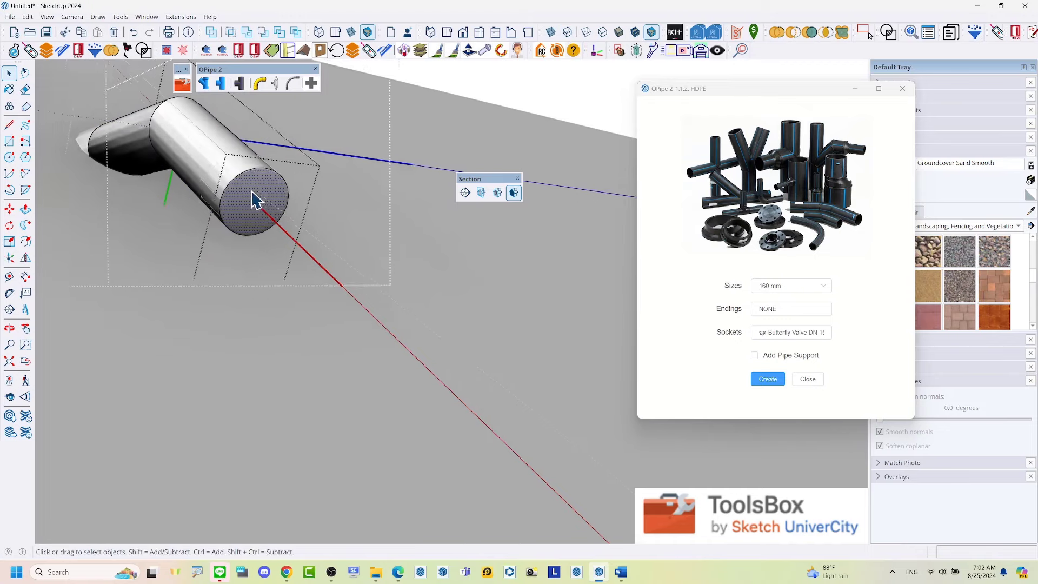
# - Zoom around the pipe group, briefly picking the Eraser before returning to Select
pyautogui.scroll(-2, 255, 206)
pyautogui.scroll(-2, 296, 242)
pyautogui.scroll(-1, 296, 242)
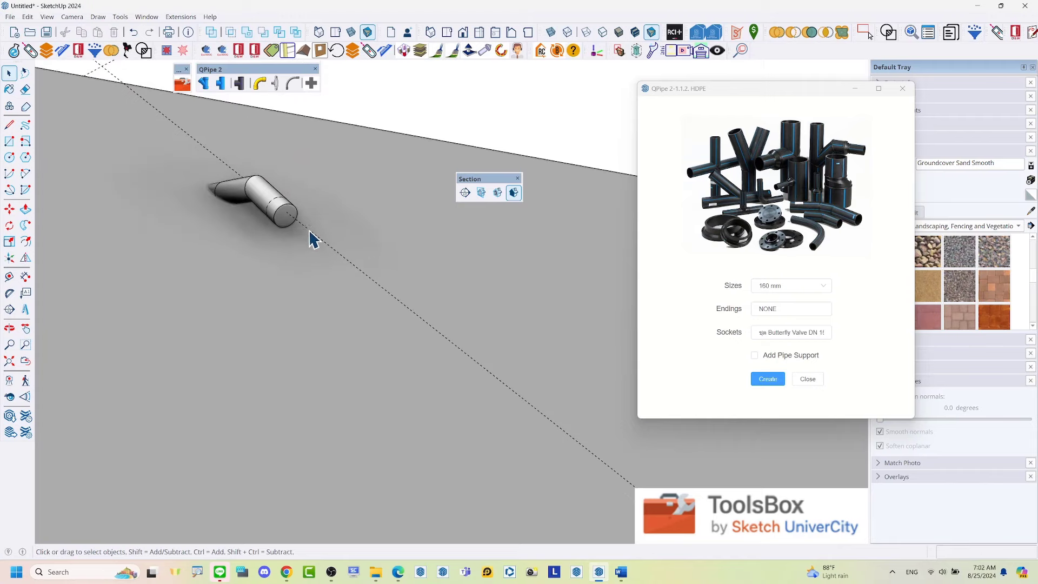
pyautogui.scroll(2, 313, 225)
pyautogui.scroll(1, 262, 230)
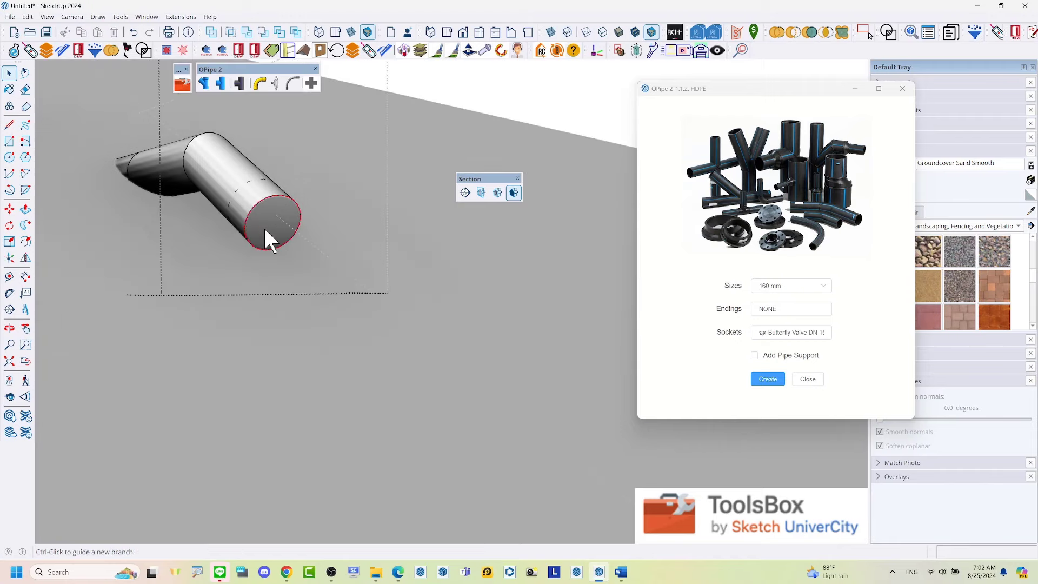
pyautogui.scroll(-1, 271, 222)
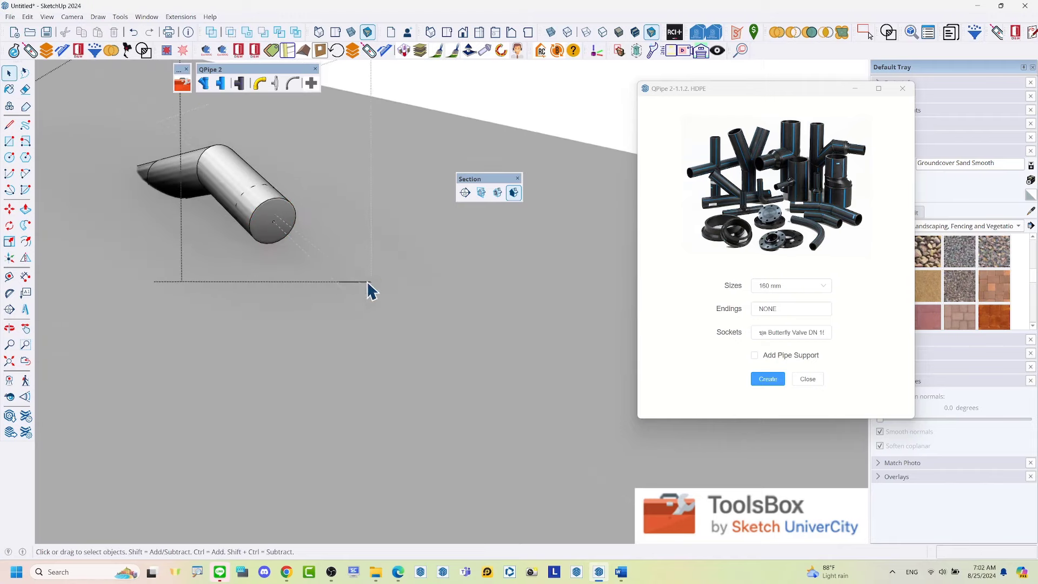
pyautogui.press('e')
pyautogui.press('space')
# - Orbit out around the trench and close in on the bent pipe's open end
pyautogui.moveTo(343, 269); pyautogui.dragTo(320, 221, button='middle')
pyautogui.scroll(-3, 281, 200)
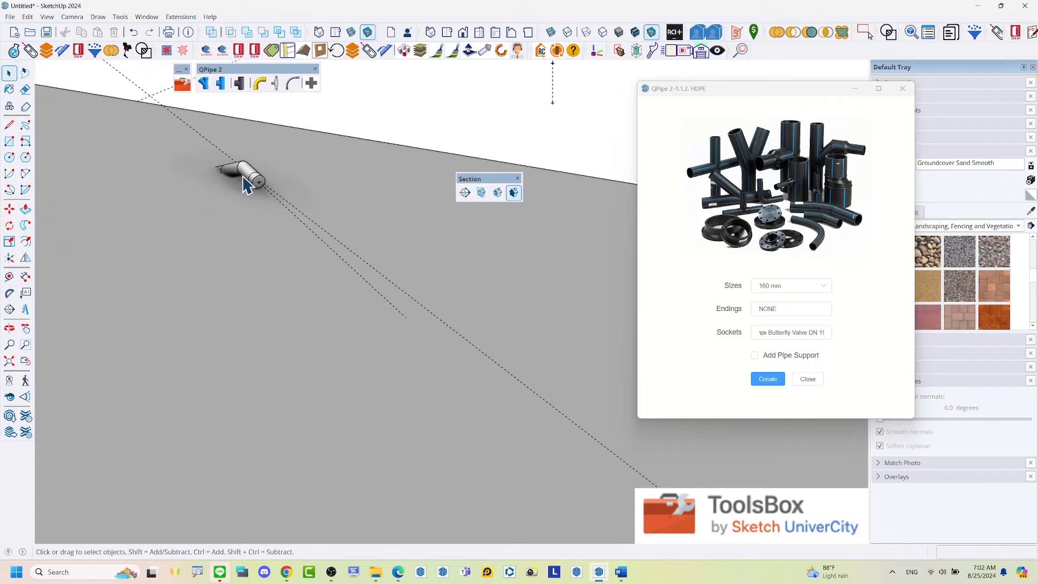
pyautogui.moveTo(248, 181)
pyautogui.mouseDown(button='middle')
pyautogui.moveTo(270, 248)
pyautogui.moveTo(185, 186)
pyautogui.moveTo(262, 255)
pyautogui.mouseUp(button='middle')
pyautogui.scroll(3, 493, 366)
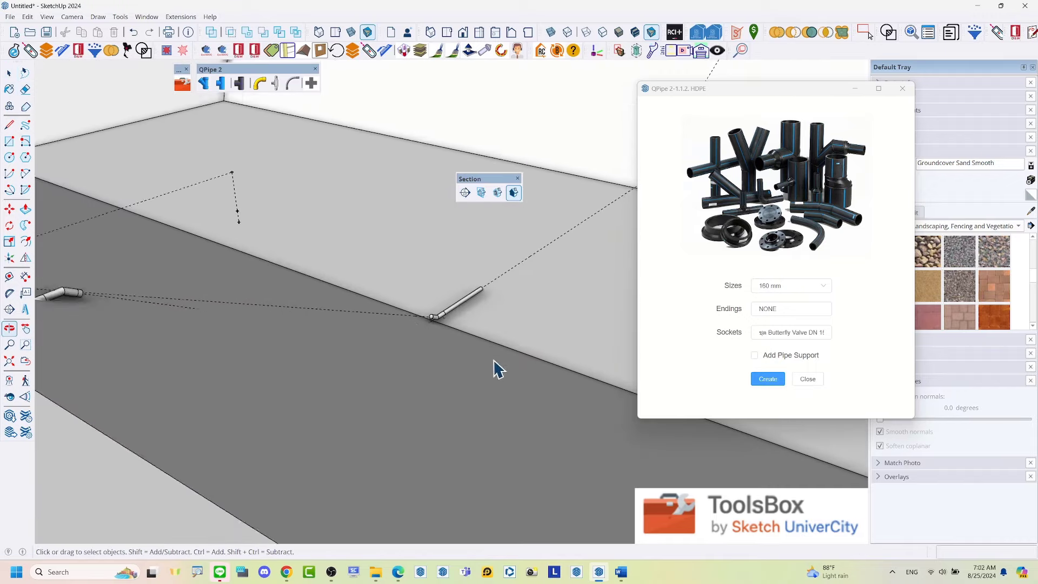
pyautogui.scroll(3, 430, 308)
pyautogui.scroll(2, 433, 313)
pyautogui.scroll(2, 454, 336)
pyautogui.scroll(2, 453, 330)
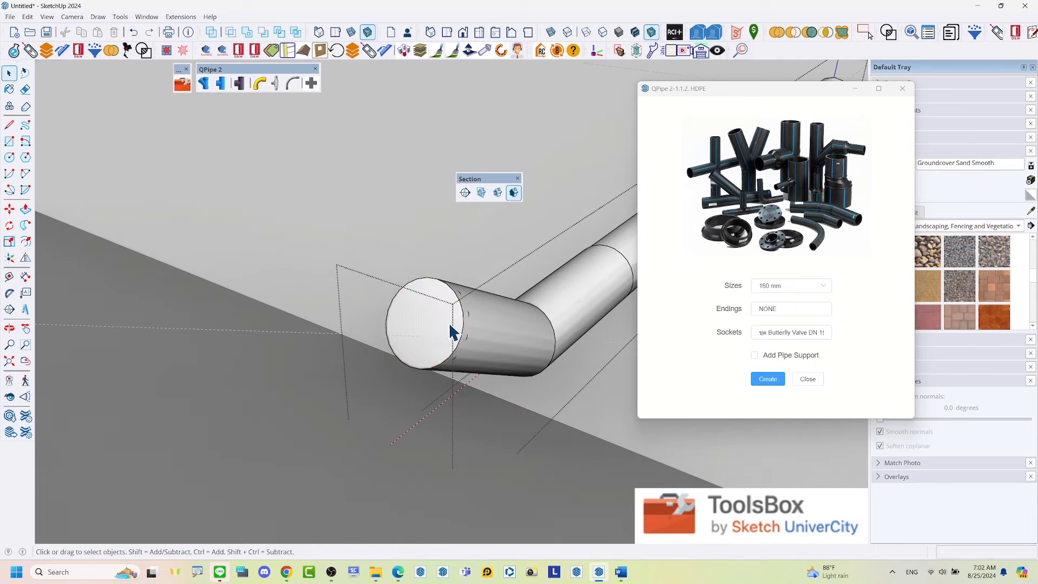
pyautogui.scroll(-1, 443, 319)
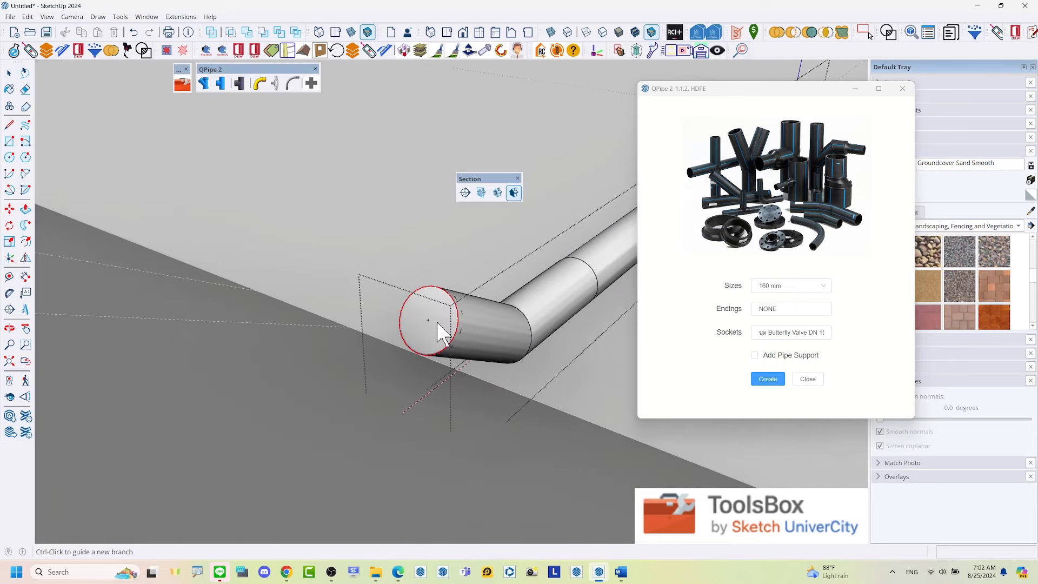
pyautogui.scroll(-1, 448, 332)
pyautogui.press('space')
pyautogui.moveTo(449, 333); pyautogui.dragTo(459, 412, button='middle')
pyautogui.scroll(1, 448, 335)
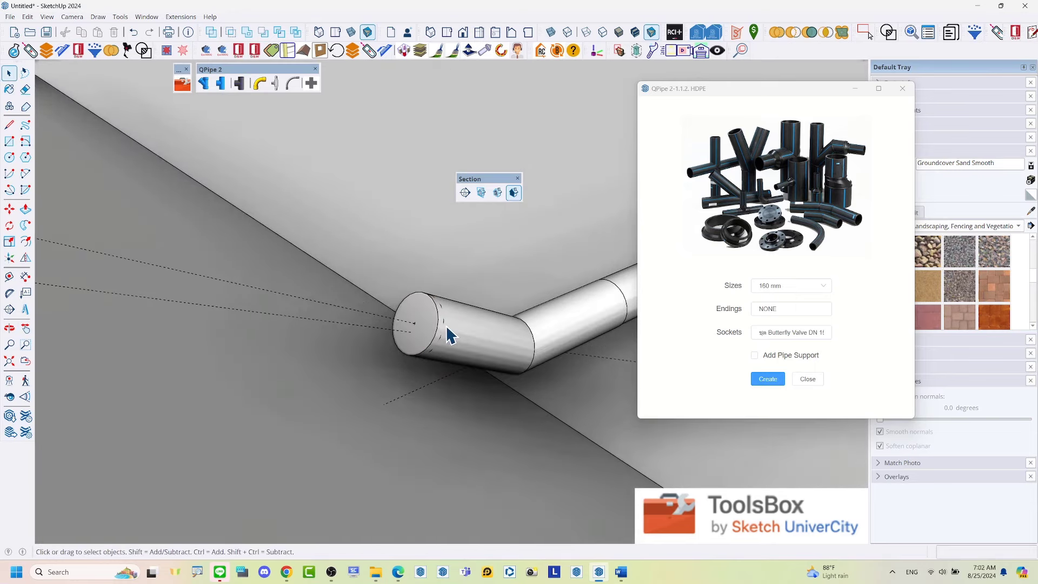
# - Select the drawn path line and create a 160 mm HDPE pipe along it in QPipe
pyautogui.press('l')
pyautogui.scroll(-3, 414, 322)
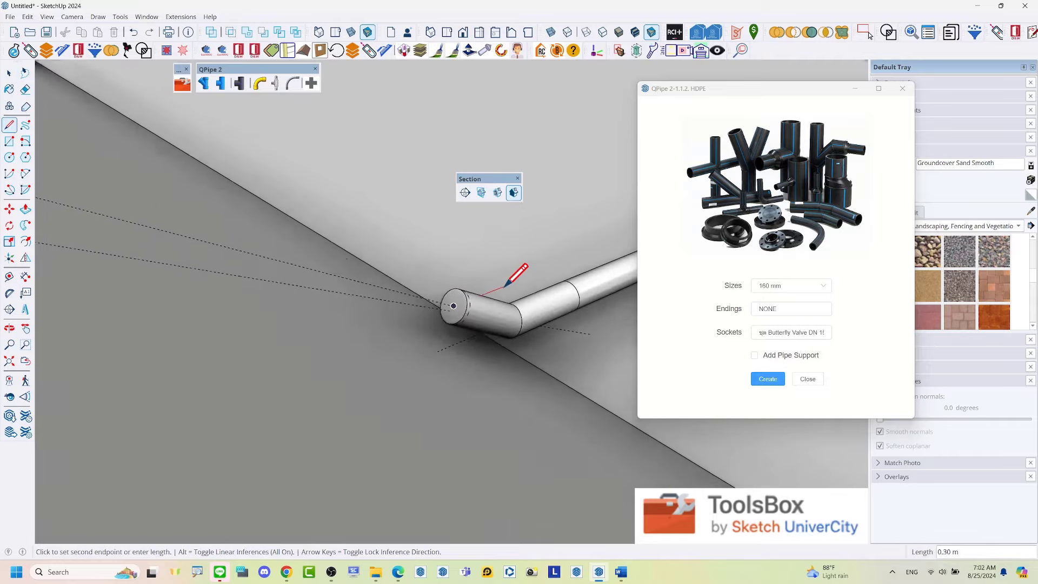
pyautogui.moveTo(515, 274)
pyautogui.mouseDown(button='middle')
pyautogui.moveTo(332, 274)
pyautogui.moveTo(378, 166)
pyautogui.moveTo(345, 174)
pyautogui.mouseUp(button='middle')
pyautogui.scroll(3, 336, 278)
pyautogui.scroll(2, 320, 263)
pyautogui.scroll(2, 319, 263)
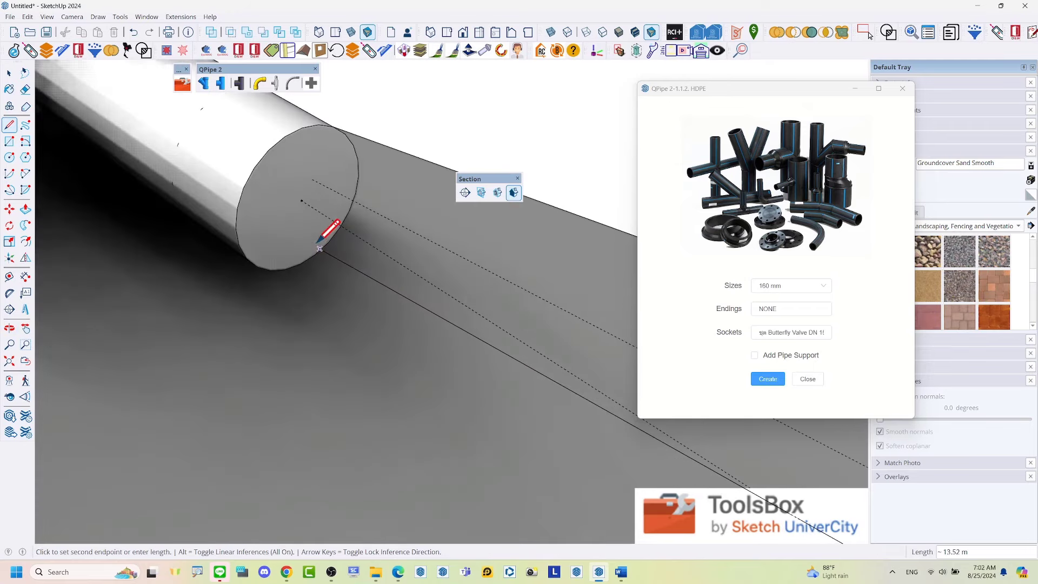
pyautogui.press('space')
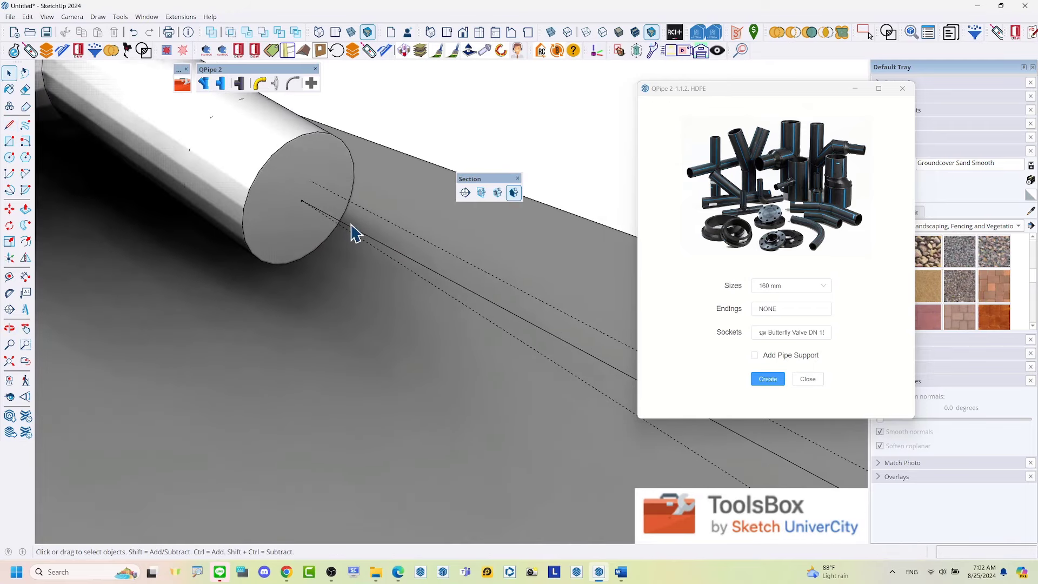
pyautogui.click(355, 236)
pyautogui.scroll(-1, 353, 235)
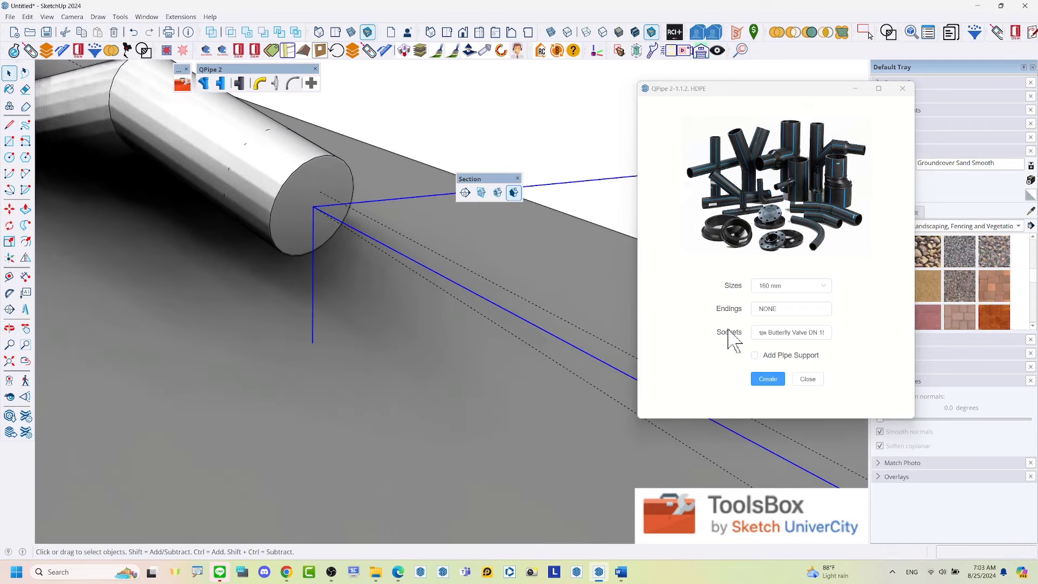
pyautogui.click(768, 379)
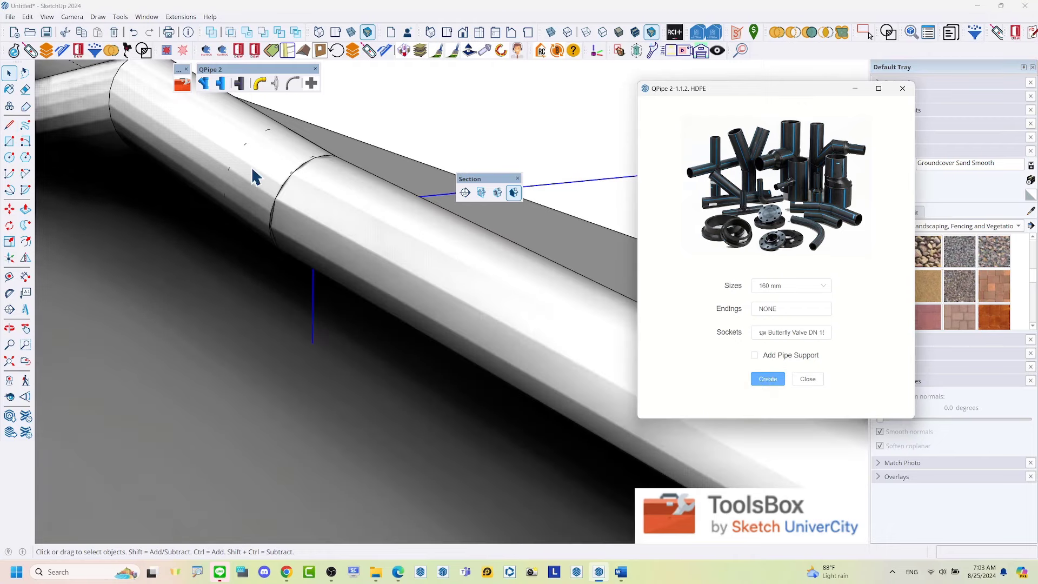
# - Inside the new pipe group, delete the straight segment beyond the last bend
pyautogui.scroll(-2, 248, 179)
pyautogui.scroll(-2, 280, 254)
pyautogui.scroll(-2, 280, 254)
pyautogui.scroll(-2, 274, 232)
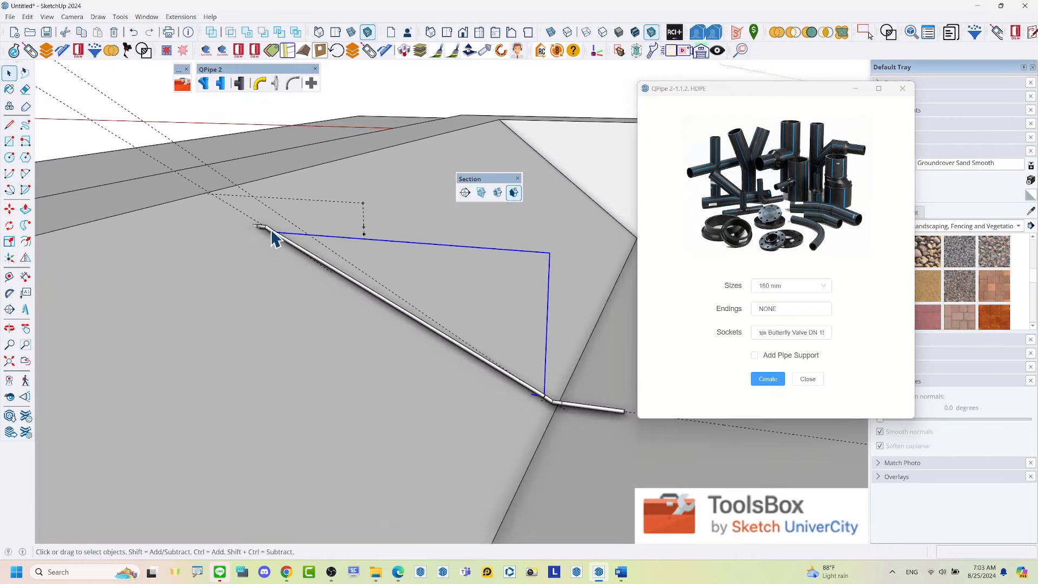
pyautogui.moveTo(274, 232); pyautogui.dragTo(386, 302, button='middle')
pyautogui.scroll(-1, 400, 270)
pyautogui.scroll(-2, 395, 268)
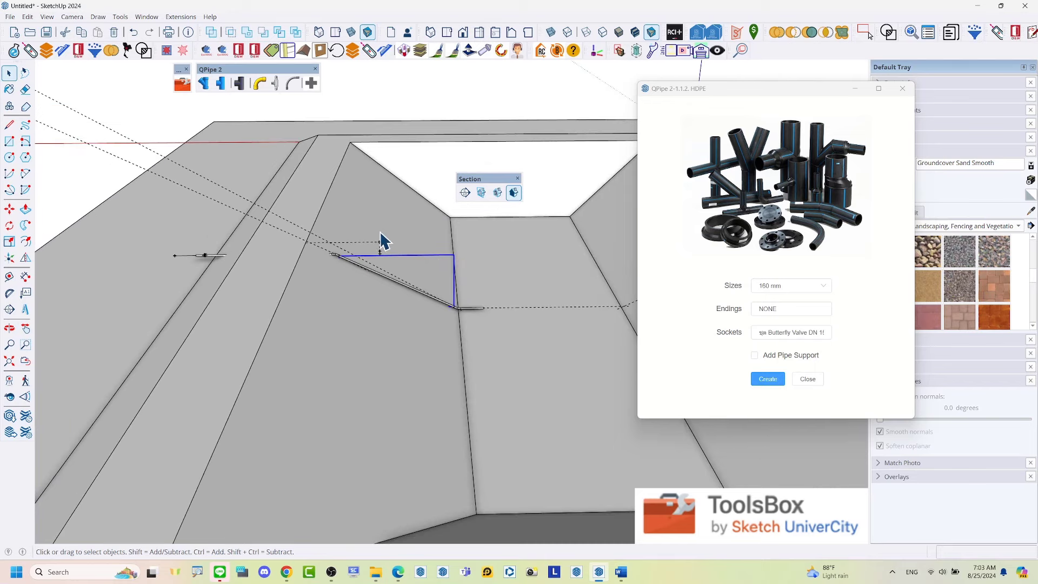
pyautogui.scroll(-1, 383, 243)
pyautogui.scroll(2, 459, 302)
pyautogui.moveTo(459, 301)
pyautogui.mouseDown(button='middle')
pyautogui.moveTo(405, 294)
pyautogui.moveTo(429, 308)
pyautogui.mouseUp(button='middle')
pyautogui.scroll(3, 461, 304)
pyautogui.scroll(2, 459, 305)
pyautogui.click(463, 294)
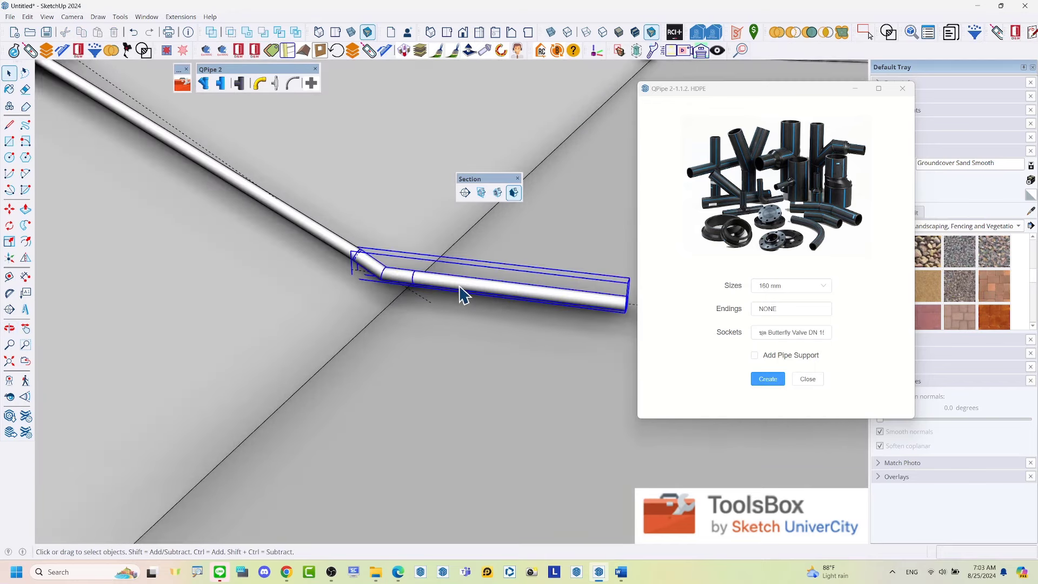
pyautogui.doubleClick(460, 286)
pyautogui.moveTo(653, 351); pyautogui.dragTo(556, 352, button='middle')
pyautogui.click(478, 269)
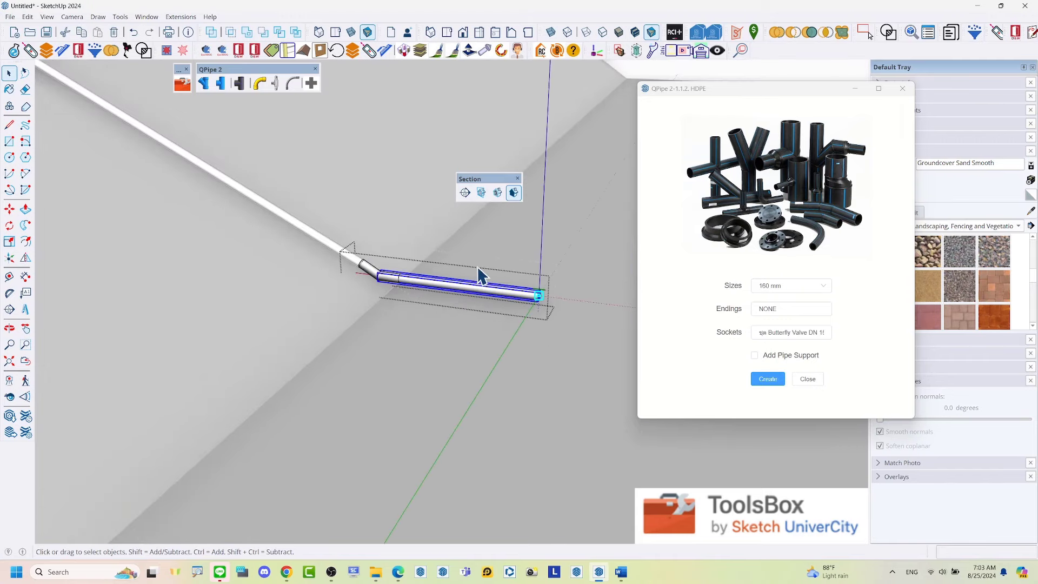
pyautogui.press('Delete')
pyautogui.moveTo(478, 287)
pyautogui.mouseDown(button='middle')
pyautogui.moveTo(480, 315)
pyautogui.moveTo(297, 296)
pyautogui.moveTo(352, 312)
pyautogui.moveTo(237, 246)
pyautogui.moveTo(197, 278)
pyautogui.moveTo(174, 275)
pyautogui.moveTo(197, 179)
pyautogui.moveTo(271, 171)
pyautogui.moveTo(305, 320)
pyautogui.moveTo(222, 329)
pyautogui.moveTo(414, 325)
pyautogui.moveTo(325, 317)
pyautogui.moveTo(162, 278)
pyautogui.moveTo(373, 167)
pyautogui.mouseUp(button='middle')
# - Undock the T2H Stretch tool and stretch the butterfly valve along its pipe
pyautogui.scroll(3, 184, 282)
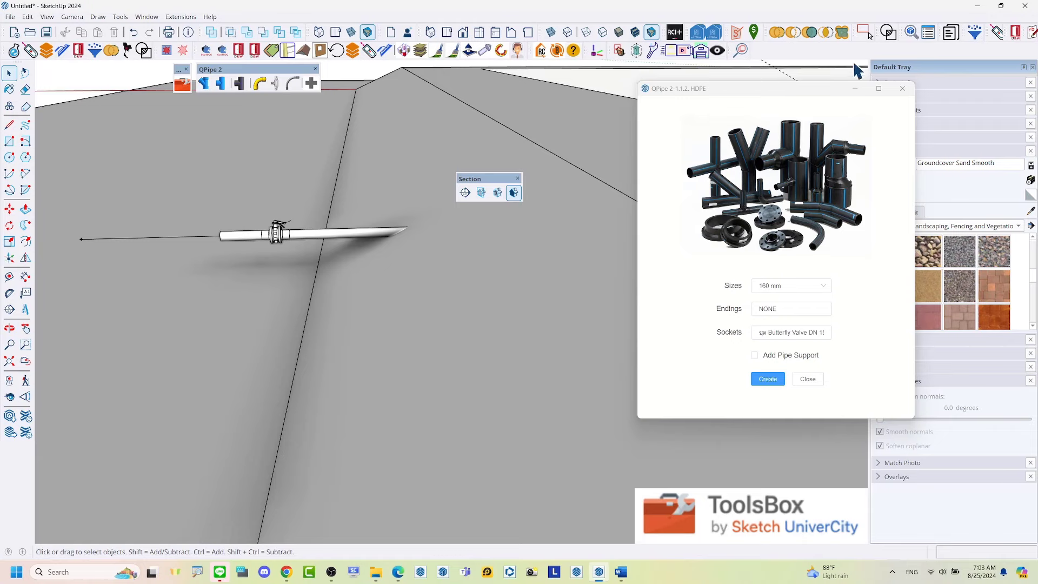
pyautogui.moveTo(857, 35); pyautogui.dragTo(254, 115)
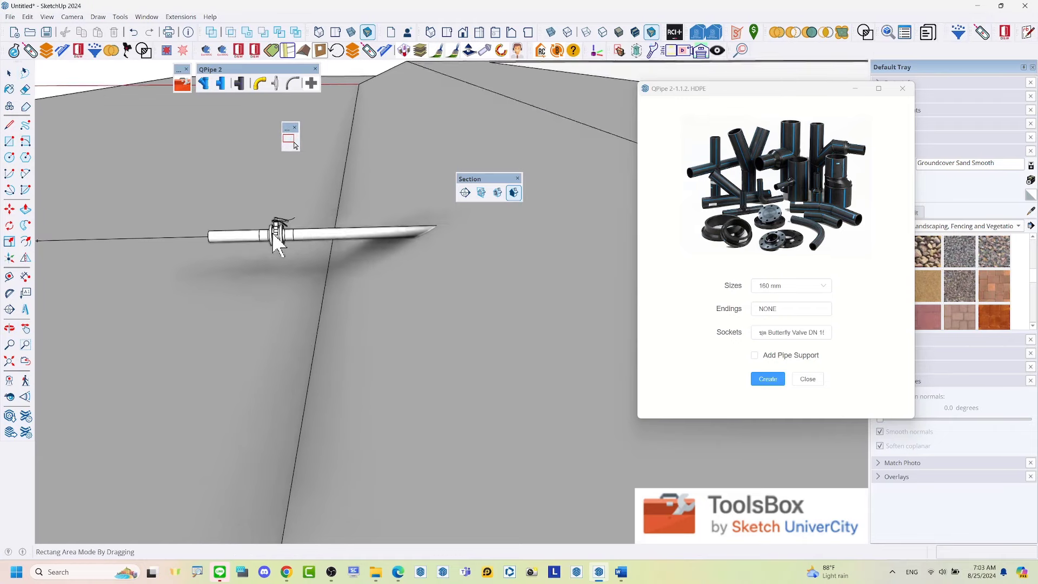
pyautogui.moveTo(271, 232); pyautogui.dragTo(243, 208, button='middle')
pyautogui.moveTo(345, 292); pyautogui.dragTo(329, 283)
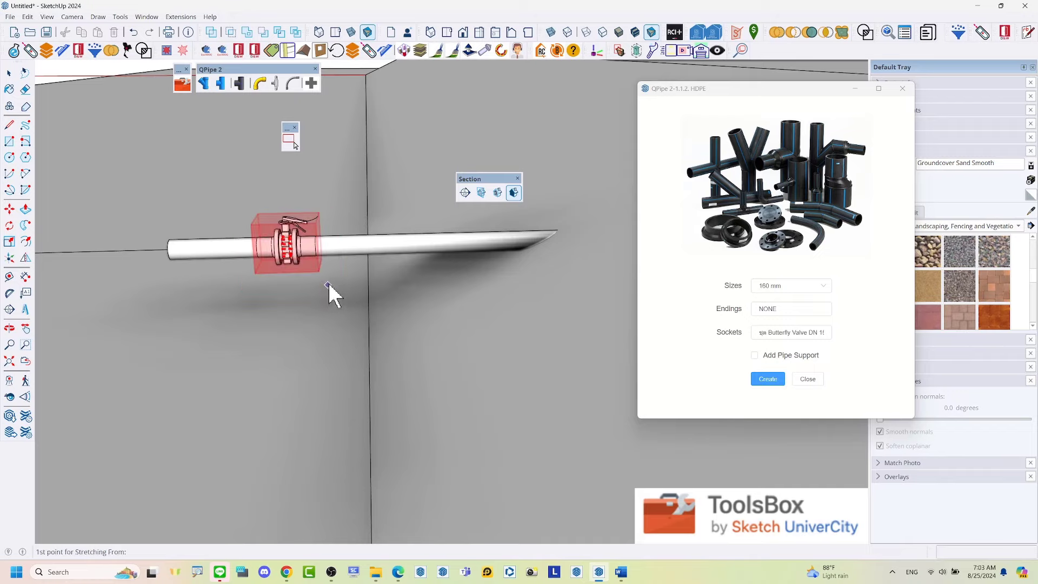
pyautogui.click(317, 244)
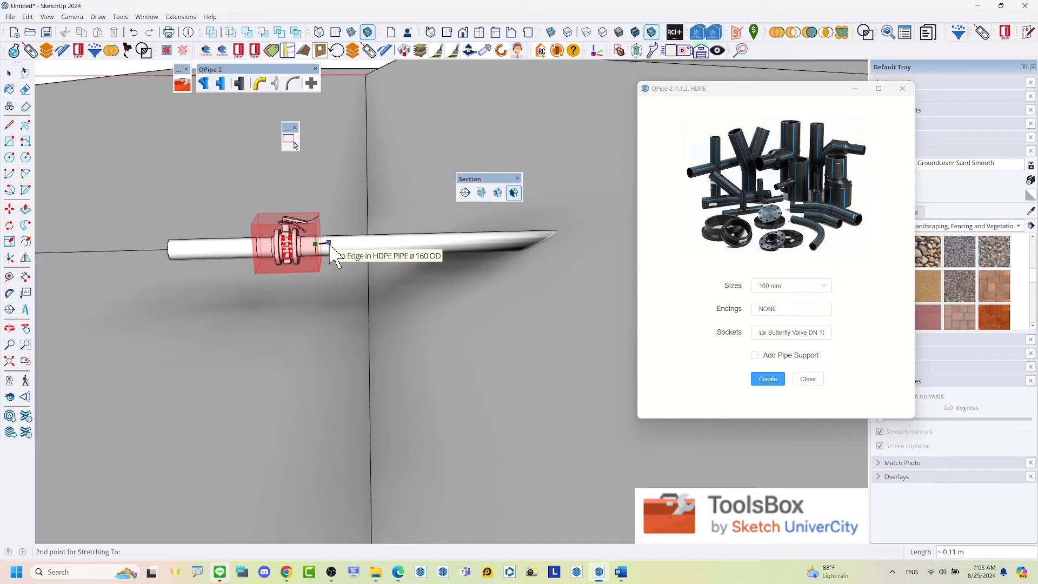
pyautogui.click(345, 248)
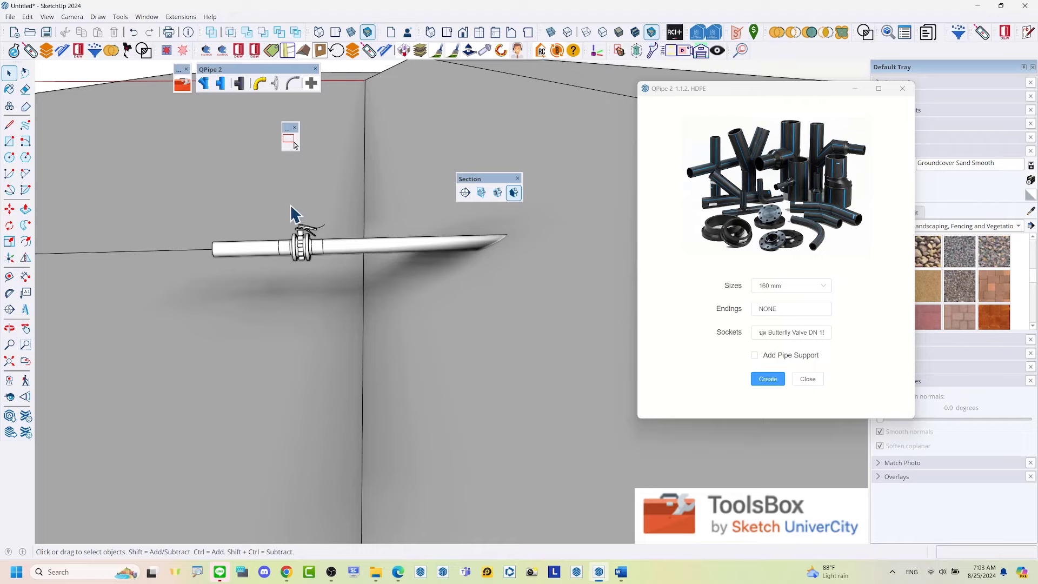
# - Re-stretch by area selection, sliding the valve back left along the pipe
pyautogui.click(293, 142)
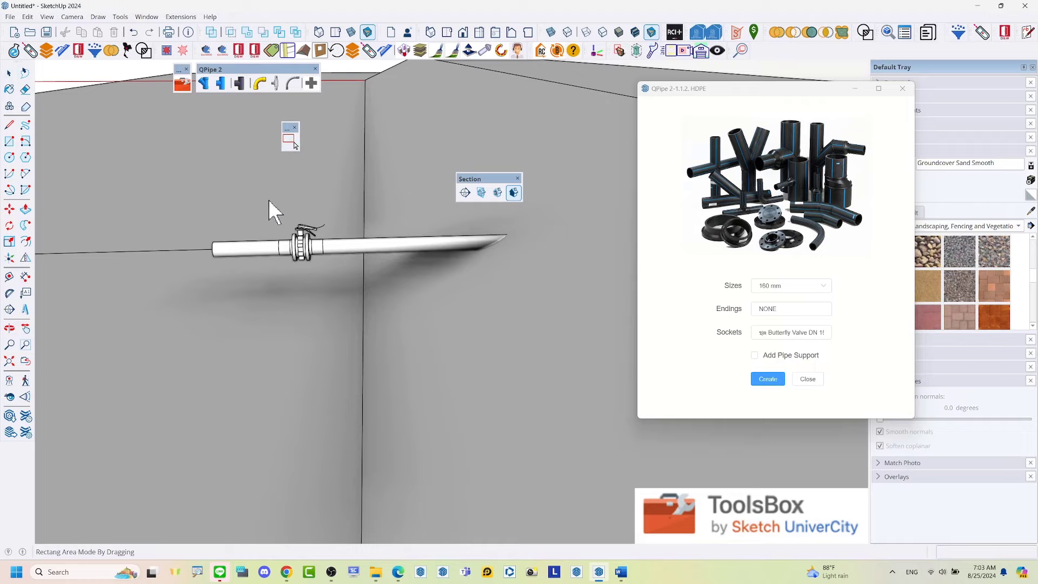
pyautogui.moveTo(269, 200); pyautogui.dragTo(337, 288)
pyautogui.click(292, 290)
pyautogui.click(336, 290)
pyautogui.moveTo(336, 290)
pyautogui.mouseDown(button='middle')
pyautogui.moveTo(332, 226)
pyautogui.moveTo(320, 280)
pyautogui.mouseUp(button='middle')
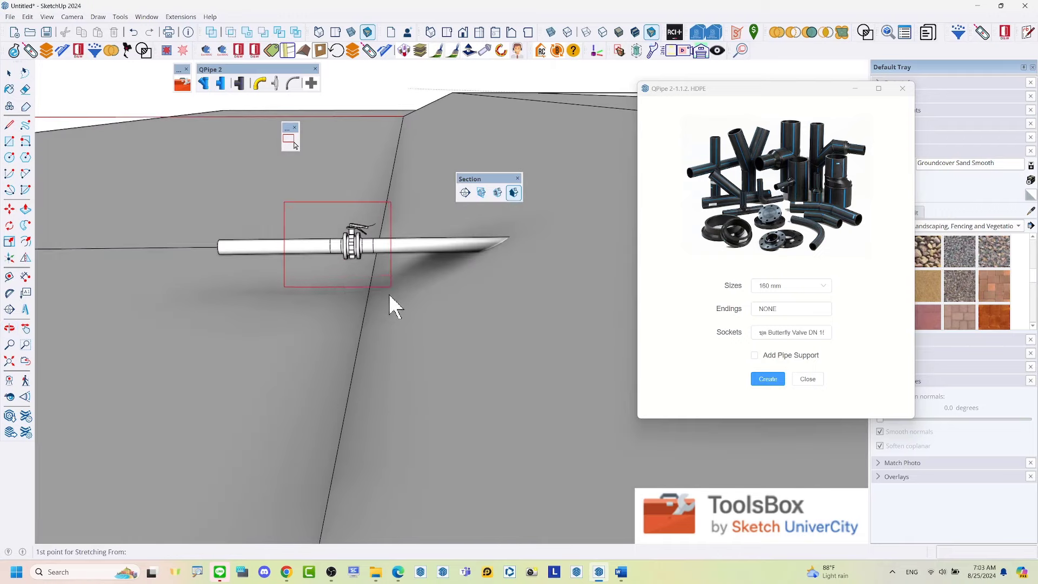
pyautogui.click(341, 281)
pyautogui.click(314, 282)
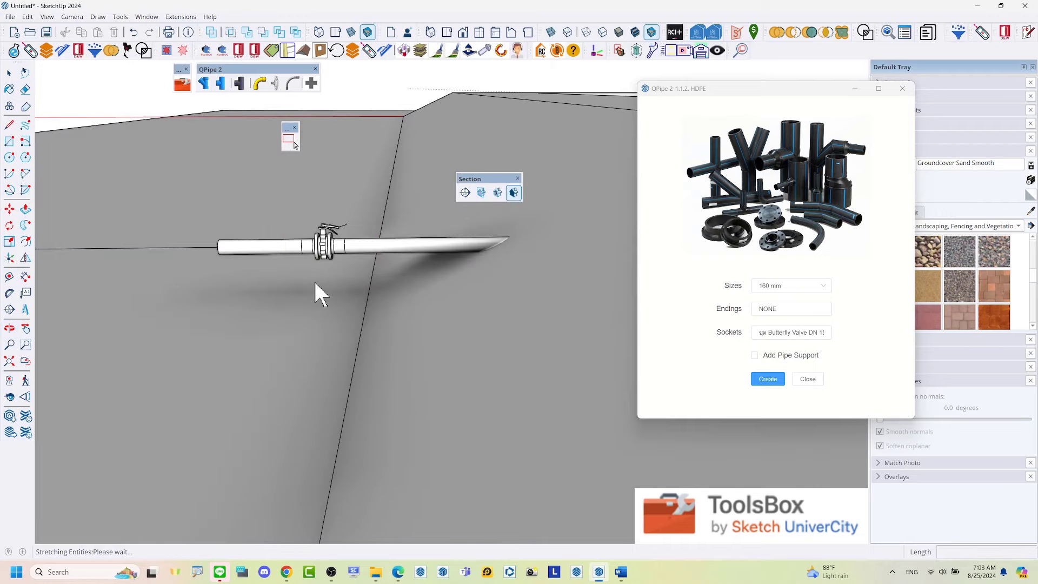
pyautogui.moveTo(315, 281)
pyautogui.mouseDown(button='middle')
pyautogui.moveTo(358, 317)
pyautogui.moveTo(324, 332)
pyautogui.moveTo(346, 328)
pyautogui.moveTo(360, 348)
pyautogui.mouseUp(button='middle')
# - Place a guide line 0.5 m in from the pit edge
pyautogui.press('t')
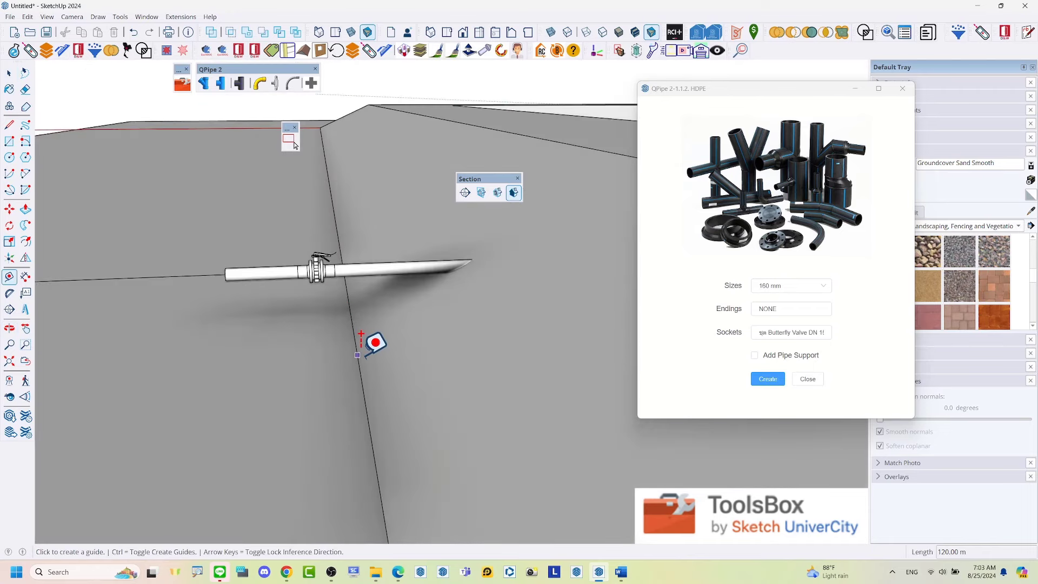
pyautogui.click(359, 341)
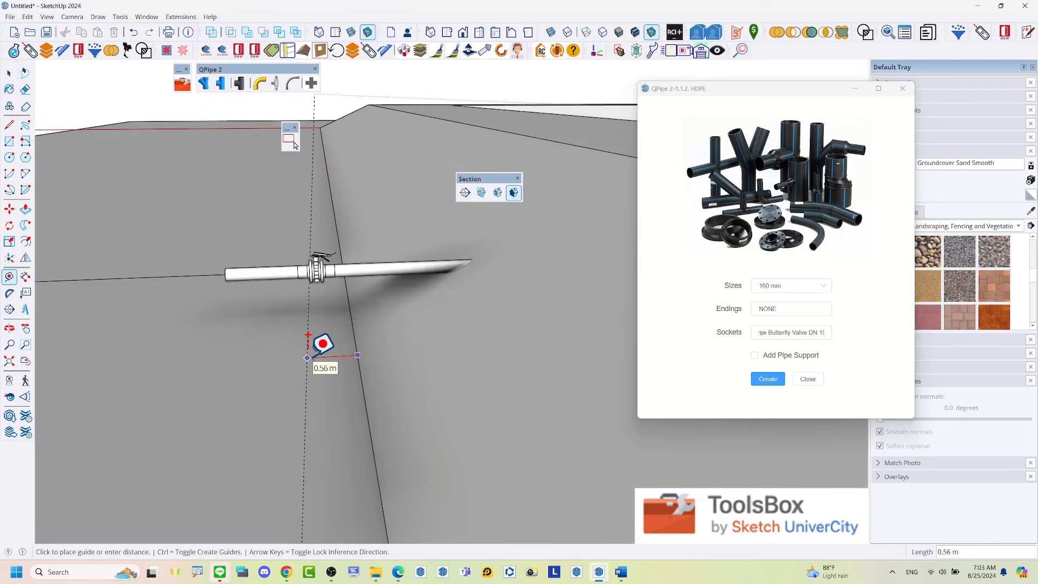
pyautogui.press('Return')
pyautogui.press('space')
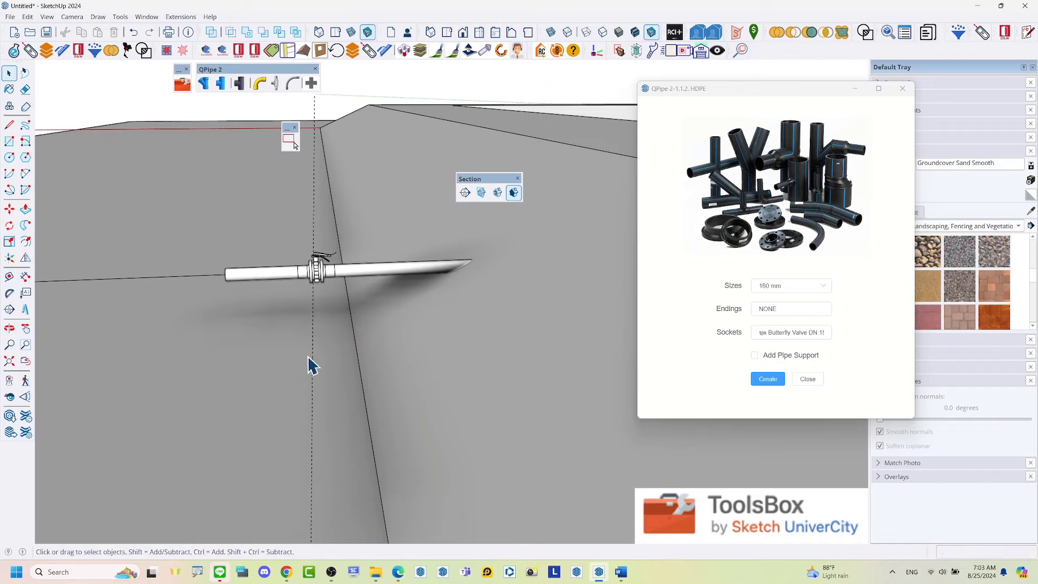
pyautogui.moveTo(306, 295)
pyautogui.mouseDown(button='middle')
pyautogui.moveTo(229, 282)
pyautogui.moveTo(303, 294)
pyautogui.moveTo(292, 299)
pyautogui.mouseUp(button='middle')
# - Stretch the butterfly valve along the pipe onto the 0.5 m guide line
pyautogui.click(290, 141)
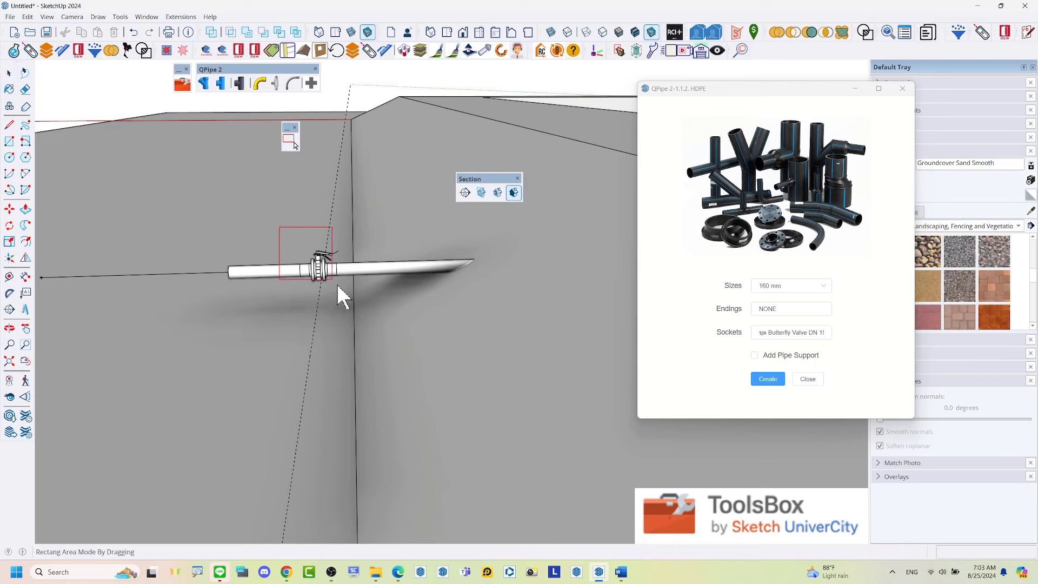
pyautogui.moveTo(349, 298); pyautogui.dragTo(353, 298)
pyautogui.scroll(4, 303, 284)
pyautogui.scroll(3, 243, 249)
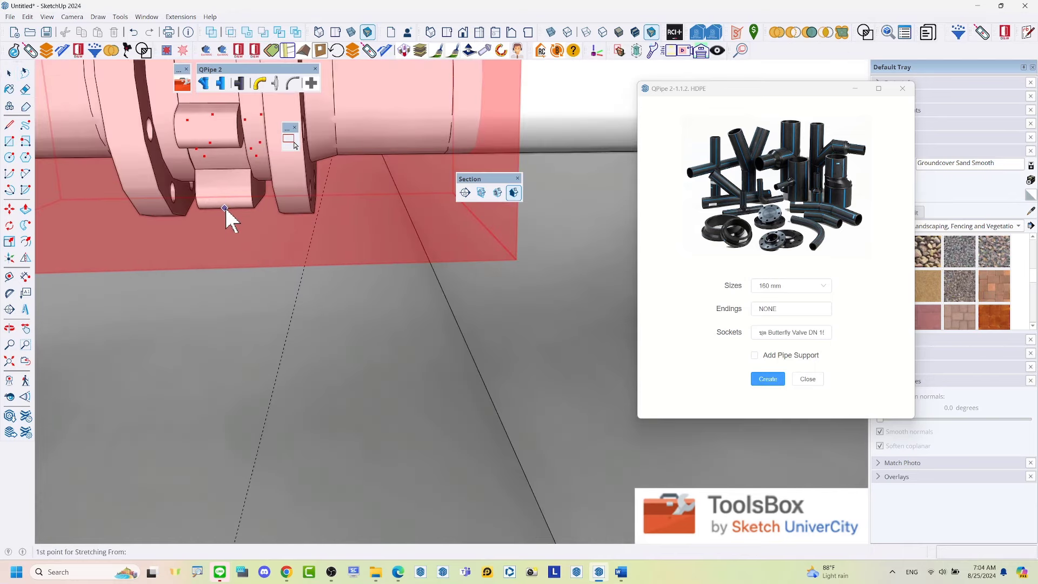
pyautogui.click(207, 143)
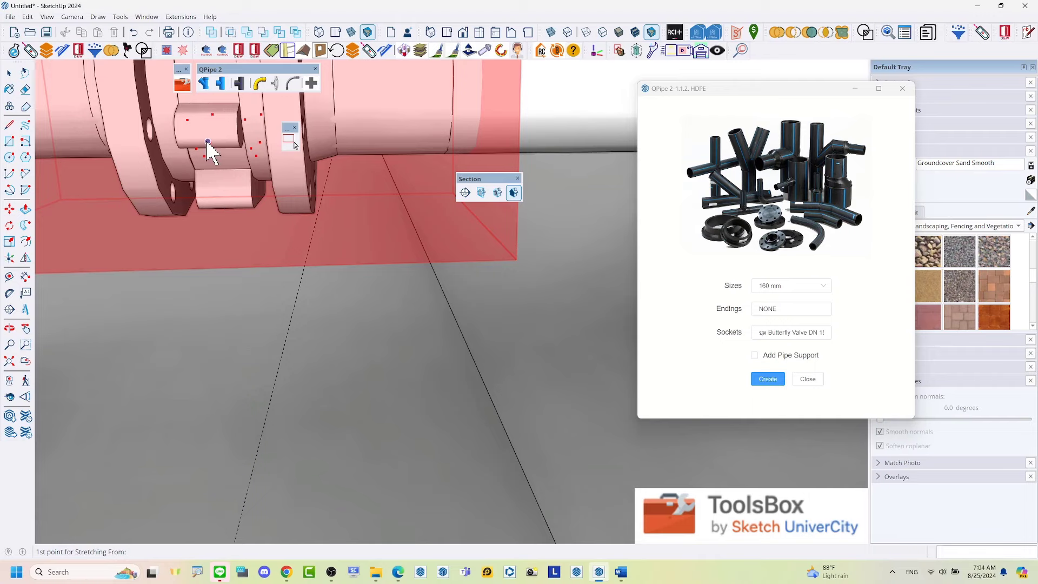
pyautogui.scroll(-5, 480, 244)
pyautogui.scroll(-3, 480, 244)
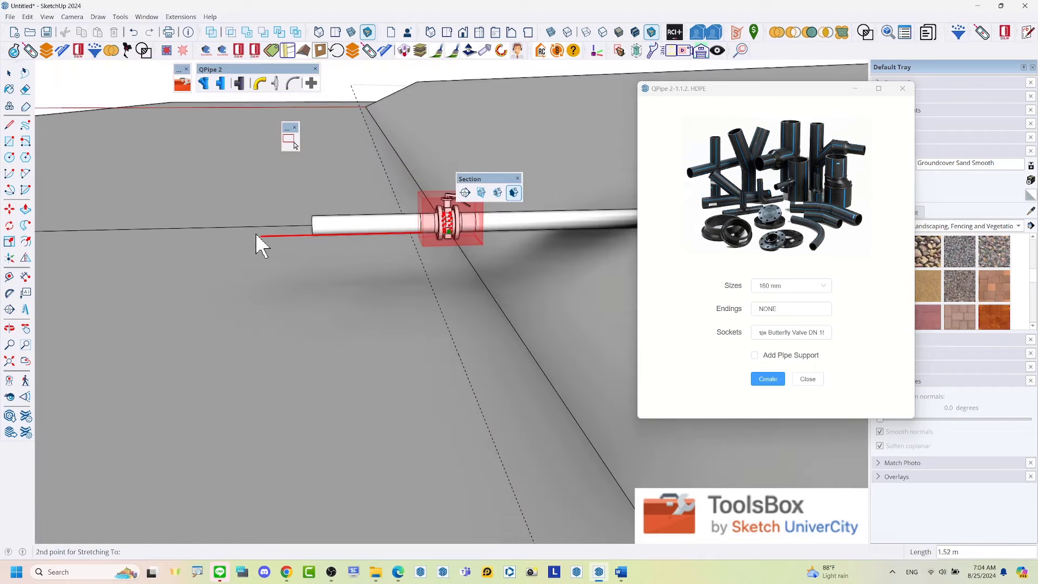
pyautogui.click(423, 290)
pyautogui.moveTo(422, 290)
pyautogui.mouseDown(button='middle')
pyautogui.moveTo(225, 322)
pyautogui.moveTo(278, 367)
pyautogui.moveTo(364, 313)
pyautogui.moveTo(514, 307)
pyautogui.moveTo(345, 336)
pyautogui.moveTo(248, 327)
pyautogui.moveTo(176, 303)
pyautogui.mouseUp(button='middle')
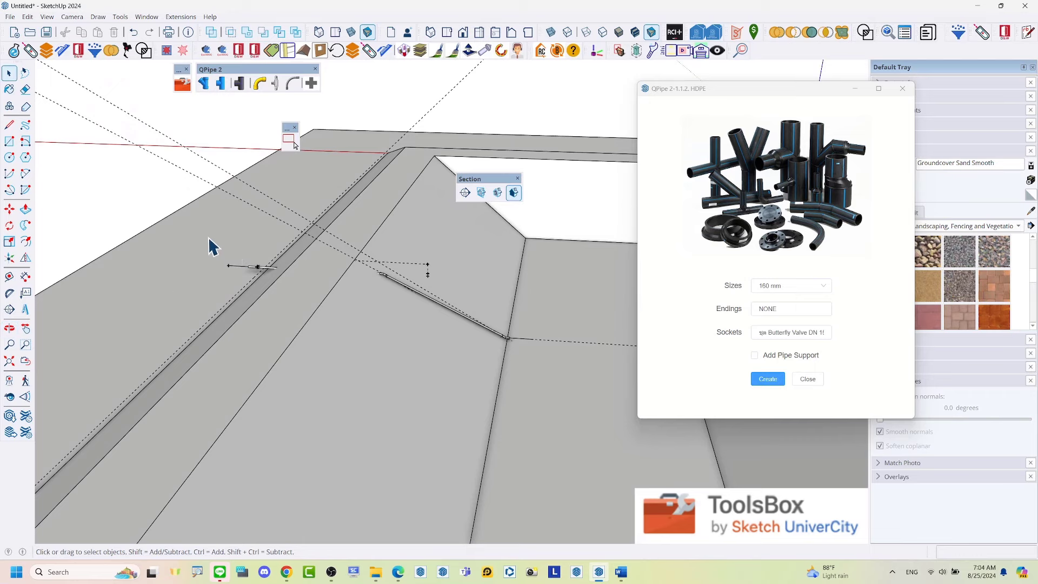
pyautogui.moveTo(208, 238); pyautogui.dragTo(602, 380)
pyautogui.scroll(-3, 290, 273)
pyautogui.moveTo(290, 273)
pyautogui.mouseDown(button='middle')
pyautogui.moveTo(394, 320)
pyautogui.moveTo(366, 359)
pyautogui.moveTo(303, 364)
pyautogui.mouseUp(button='middle')
pyautogui.press('l')
pyautogui.click(247, 362)
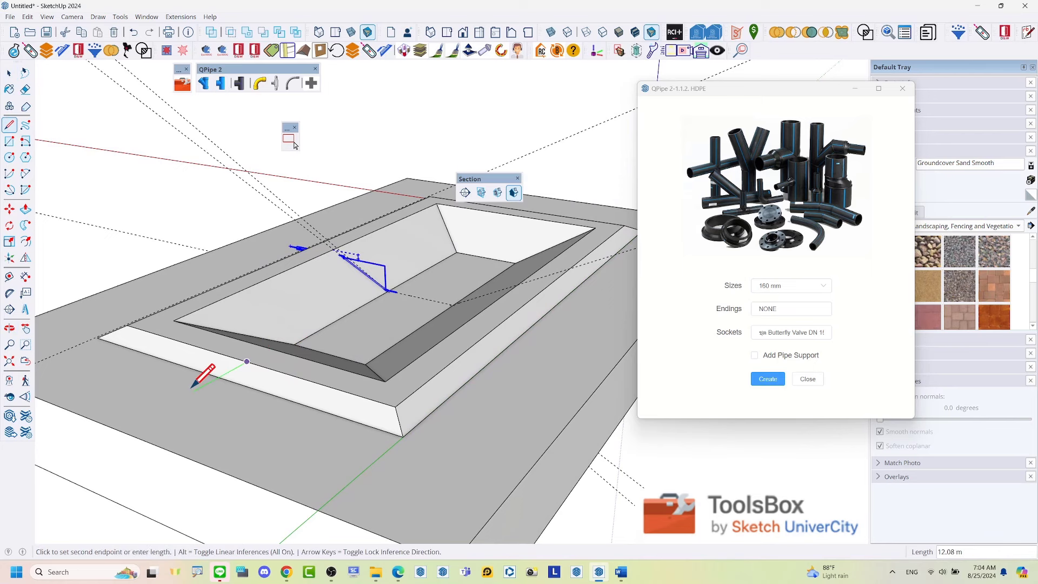
pyautogui.scroll(2, 198, 373)
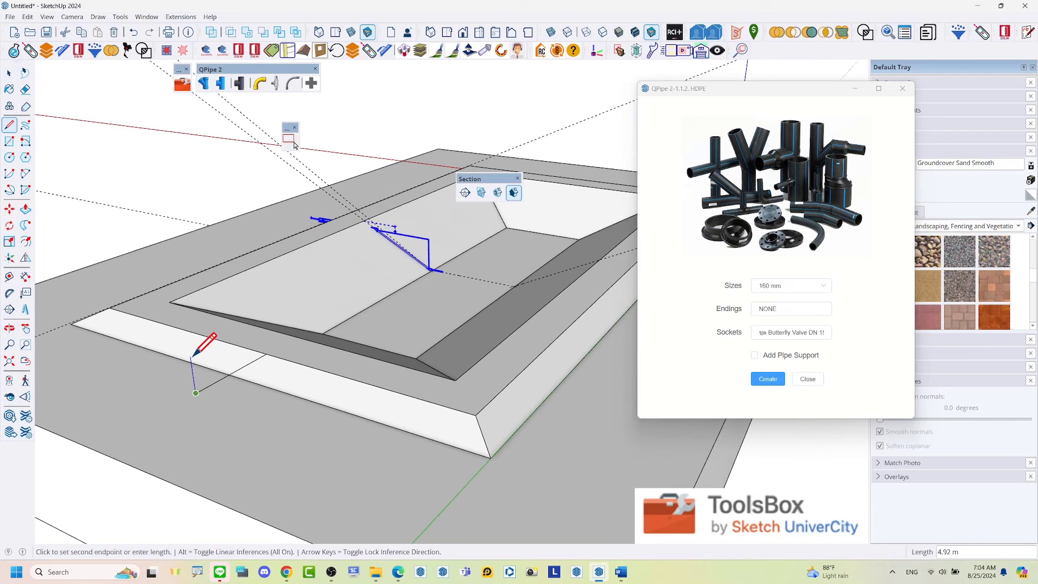
pyautogui.click(267, 354)
pyautogui.press('space')
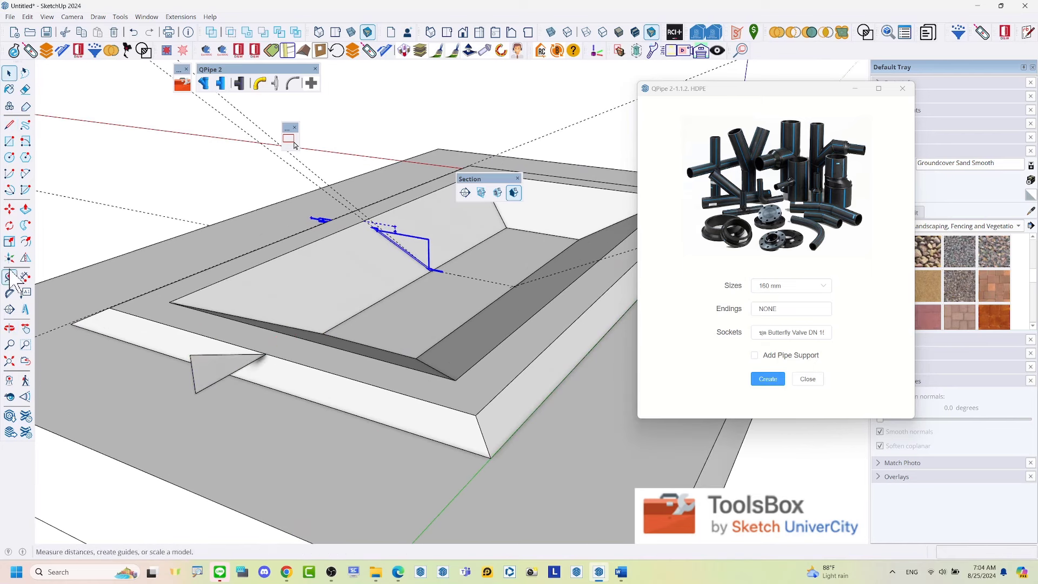
pyautogui.click(26, 260)
pyautogui.press('ctrl')
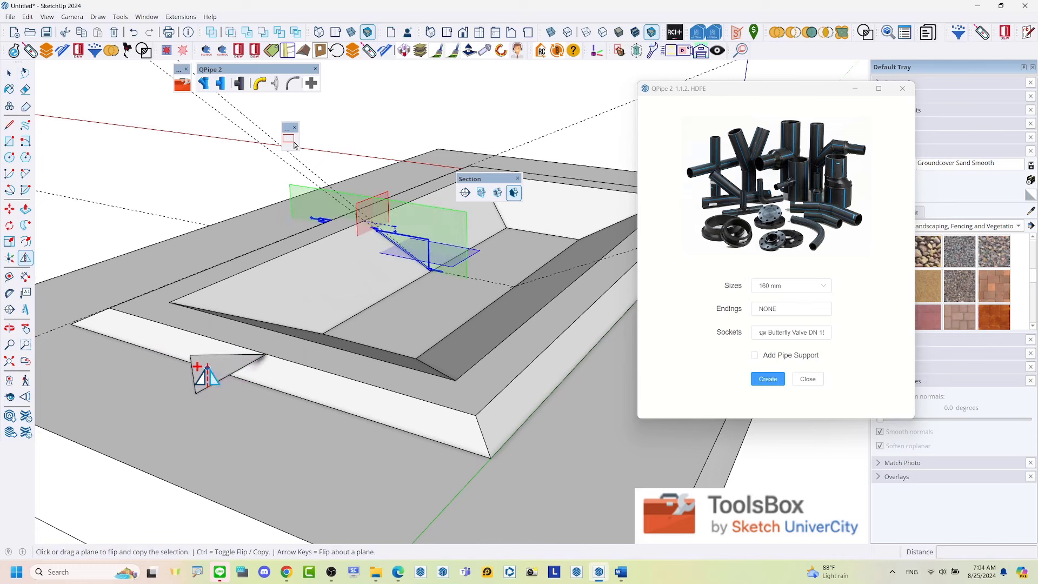
pyautogui.moveTo(205, 373); pyautogui.dragTo(277, 363, button='middle')
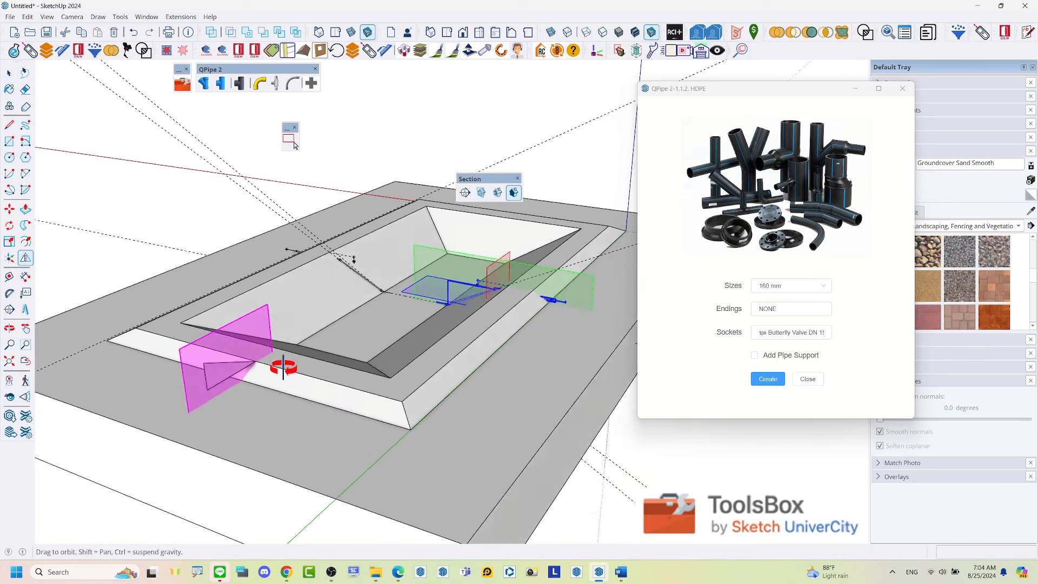
pyautogui.press('space')
pyautogui.scroll(2, 411, 363)
pyautogui.scroll(3, 475, 294)
pyautogui.scroll(2, 475, 294)
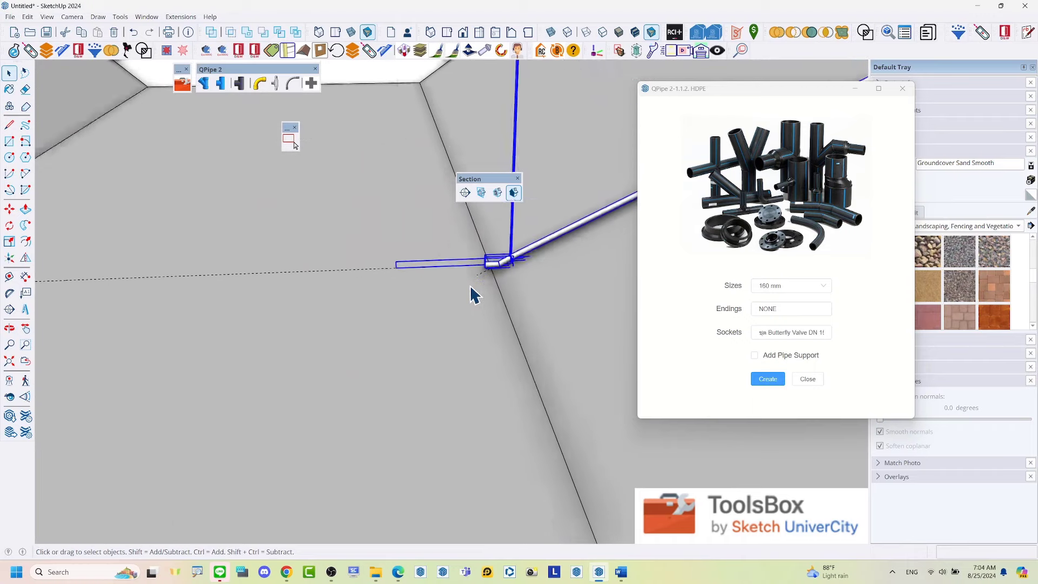
pyautogui.scroll(2, 490, 291)
pyautogui.moveTo(521, 294)
pyautogui.mouseDown(button='middle')
pyautogui.moveTo(366, 285)
pyautogui.moveTo(332, 250)
pyautogui.mouseUp(button='middle')
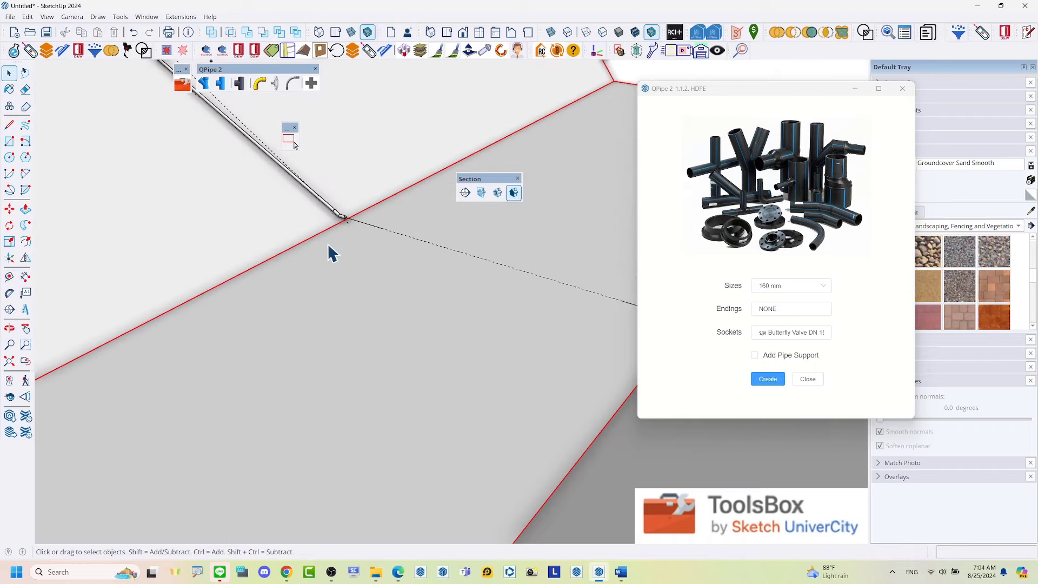
pyautogui.scroll(2, 340, 196)
pyautogui.moveTo(340, 199)
pyautogui.mouseDown(button='middle')
pyautogui.moveTo(355, 212)
pyautogui.moveTo(303, 180)
pyautogui.moveTo(362, 98)
pyautogui.moveTo(390, 217)
pyautogui.moveTo(384, 241)
pyautogui.mouseUp(button='middle')
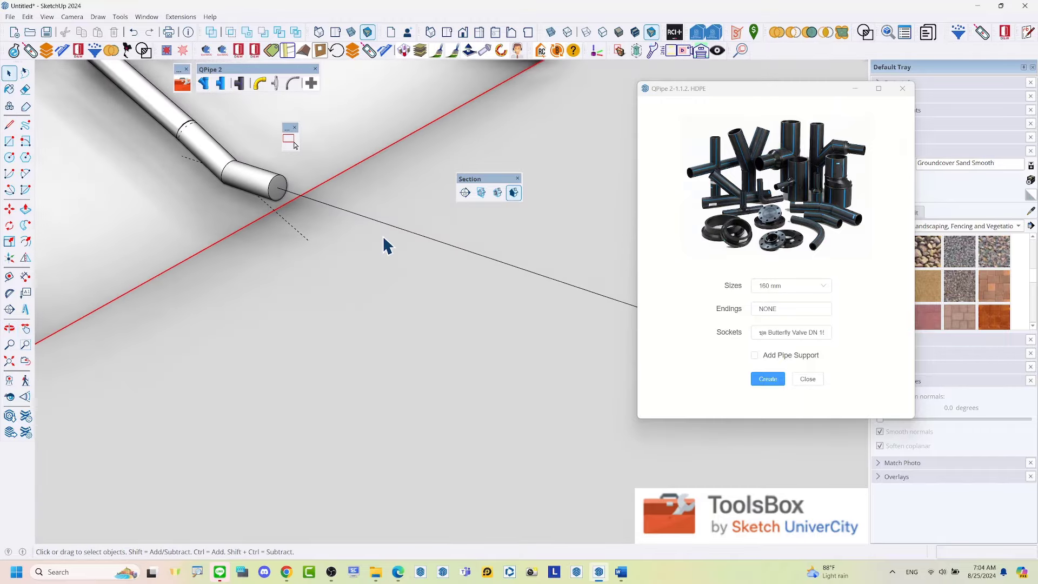
pyautogui.press('e')
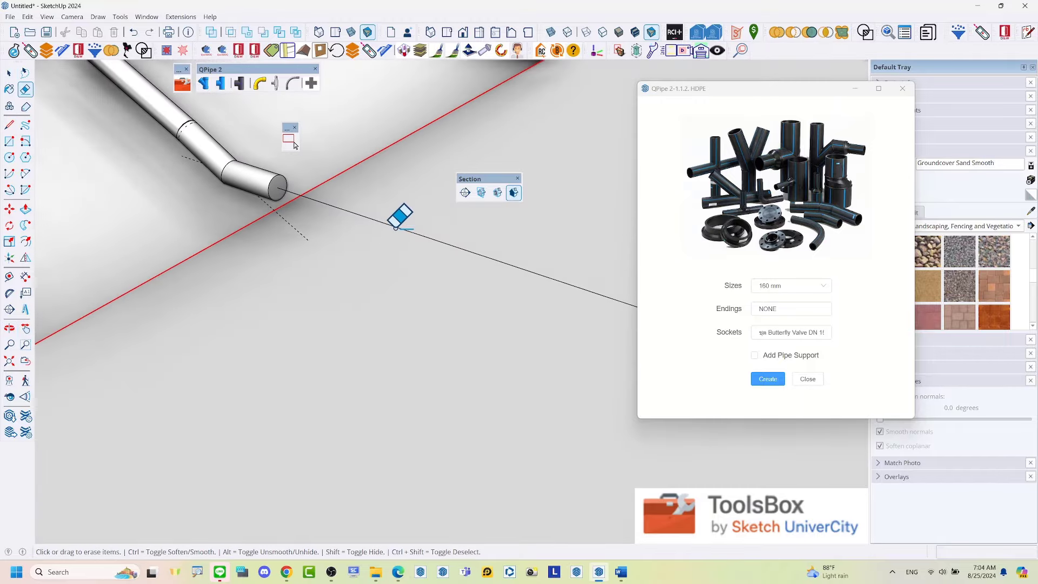
pyautogui.moveTo(398, 216); pyautogui.dragTo(289, 180, button='middle')
pyautogui.scroll(3, 289, 180)
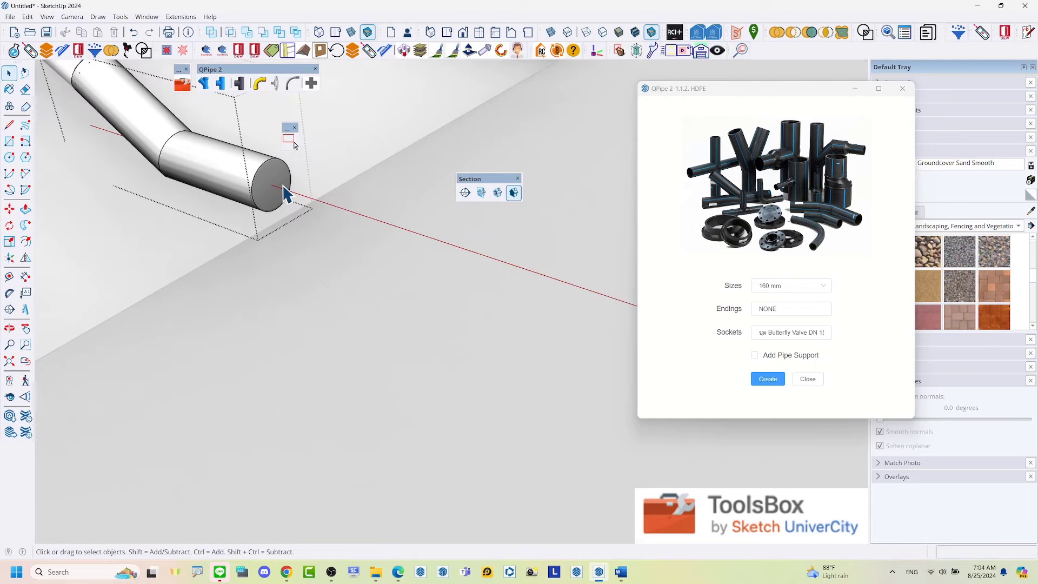
pyautogui.press('space')
pyautogui.moveTo(290, 230)
pyautogui.mouseDown(button='middle')
pyautogui.moveTo(267, 278)
pyautogui.moveTo(190, 204)
pyautogui.moveTo(476, 255)
pyautogui.mouseUp(button='middle')
pyautogui.press('l')
# - Draw a line across the pit floor connecting the two open pipe ends
pyautogui.click(189, 193)
pyautogui.scroll(-5, 179, 200)
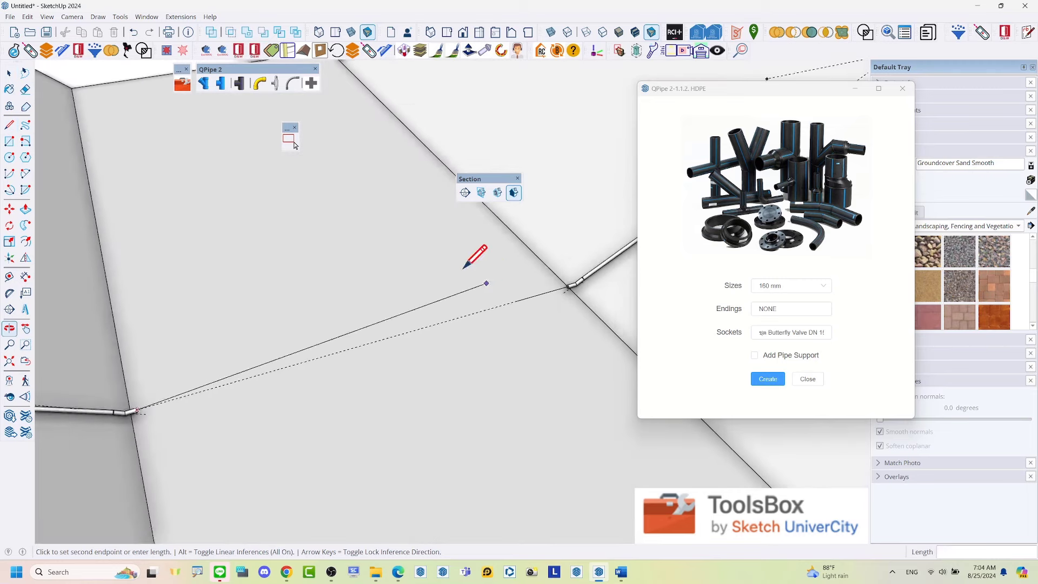
pyautogui.scroll(3, 486, 249)
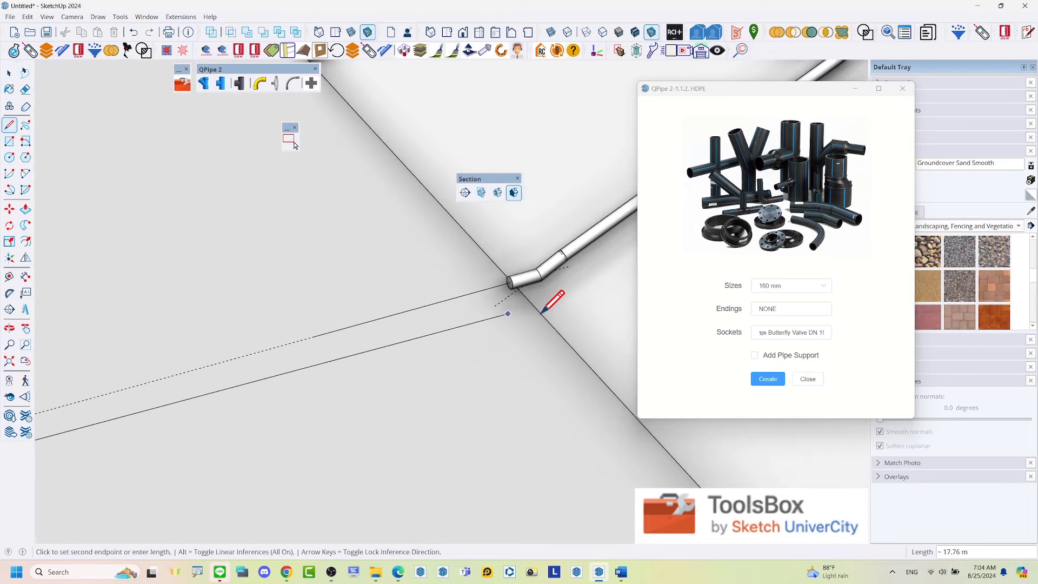
pyautogui.scroll(3, 542, 312)
pyautogui.scroll(2, 476, 254)
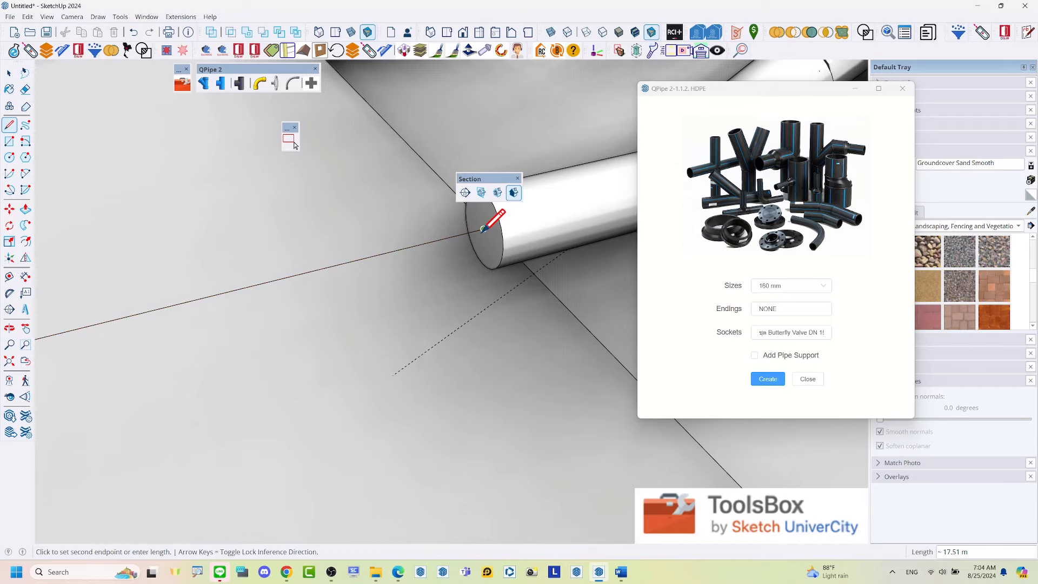
pyautogui.click(485, 230)
pyautogui.press('space')
pyautogui.scroll(-1, 468, 243)
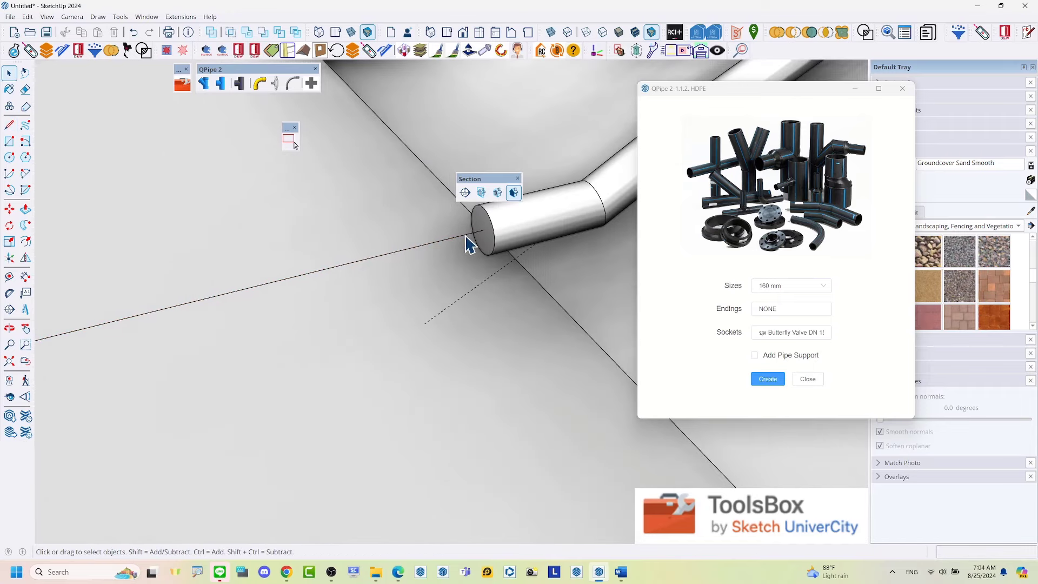
# - Select the connecting line and create a 160 mm HDPE pipe along it
pyautogui.click(466, 237)
pyautogui.scroll(-2, 467, 240)
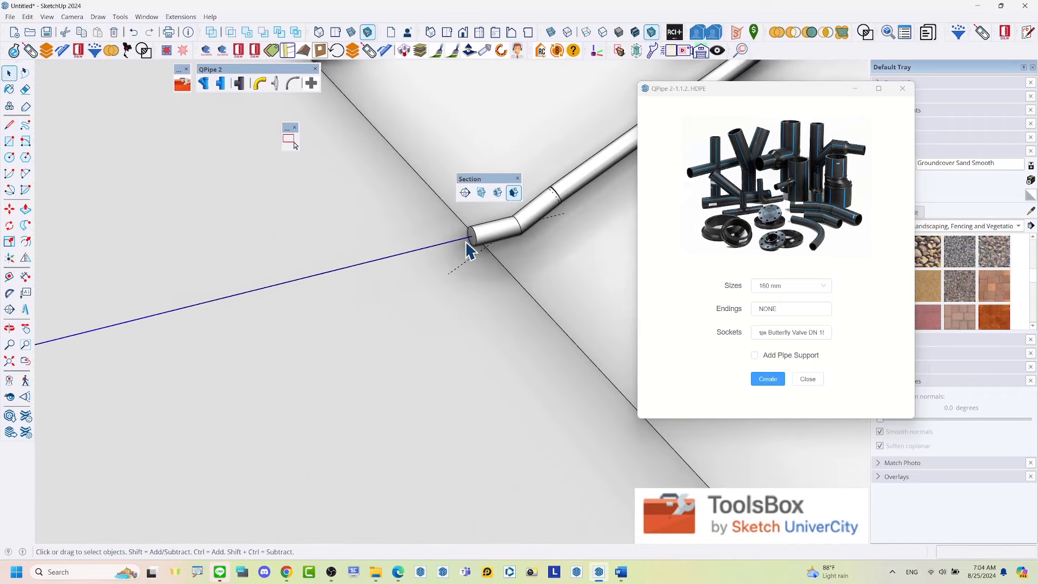
pyautogui.click(762, 379)
pyautogui.scroll(-3, 482, 243)
pyautogui.scroll(-2, 489, 249)
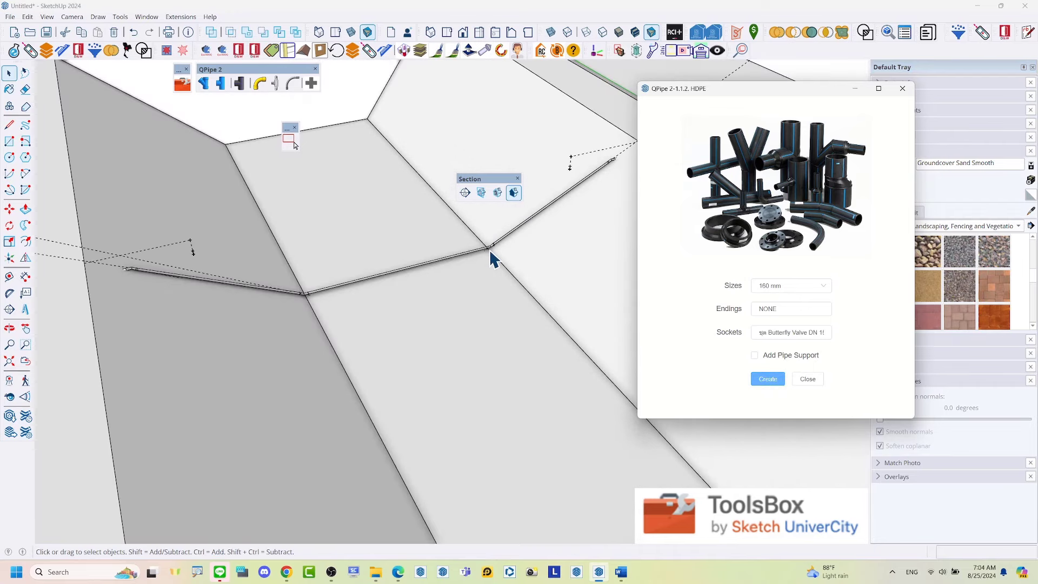
pyautogui.scroll(-3, 489, 249)
pyautogui.scroll(-3, 445, 262)
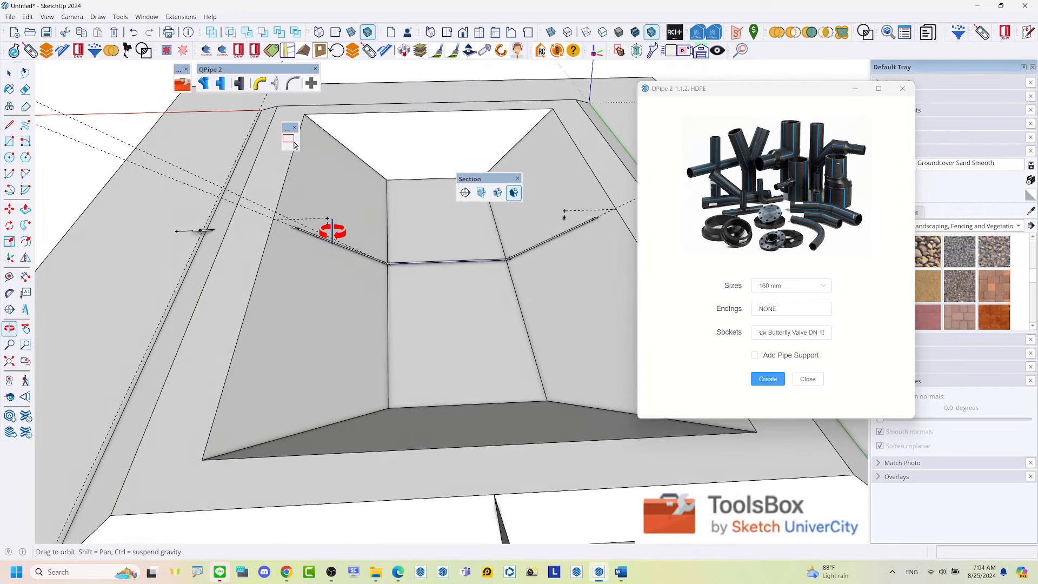
# - Delete all dashed guides via Edit > Delete Guides and view the valve from a low side
pyautogui.click(28, 17)
pyautogui.click(67, 120)
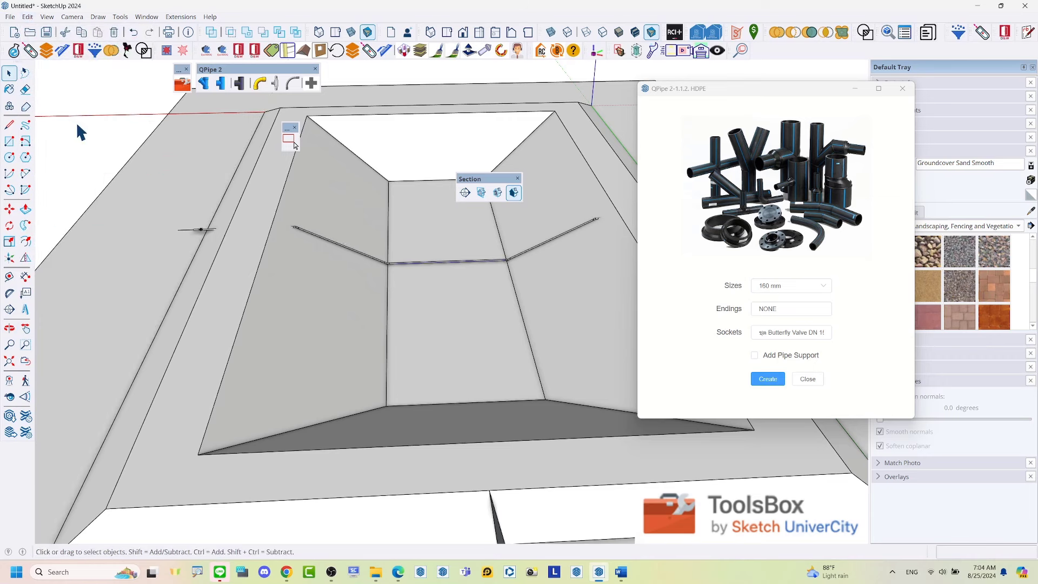
pyautogui.moveTo(77, 122)
pyautogui.mouseDown(button='middle')
pyautogui.moveTo(241, 255)
pyautogui.moveTo(169, 254)
pyautogui.mouseUp(button='middle')
pyautogui.scroll(3, 99, 261)
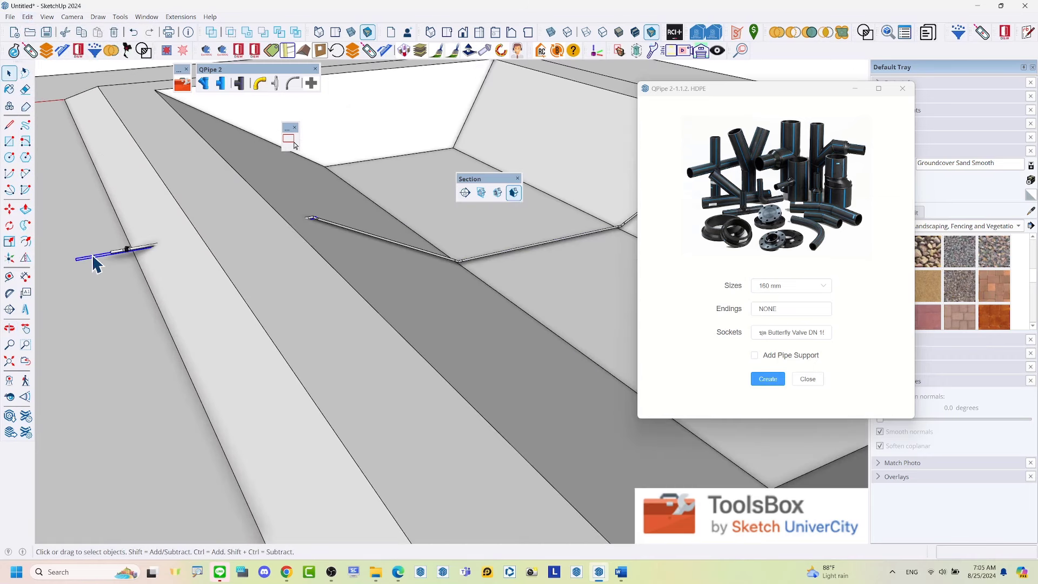
pyautogui.scroll(-5, 401, 308)
pyautogui.scroll(-1, 382, 302)
pyautogui.scroll(5, 492, 241)
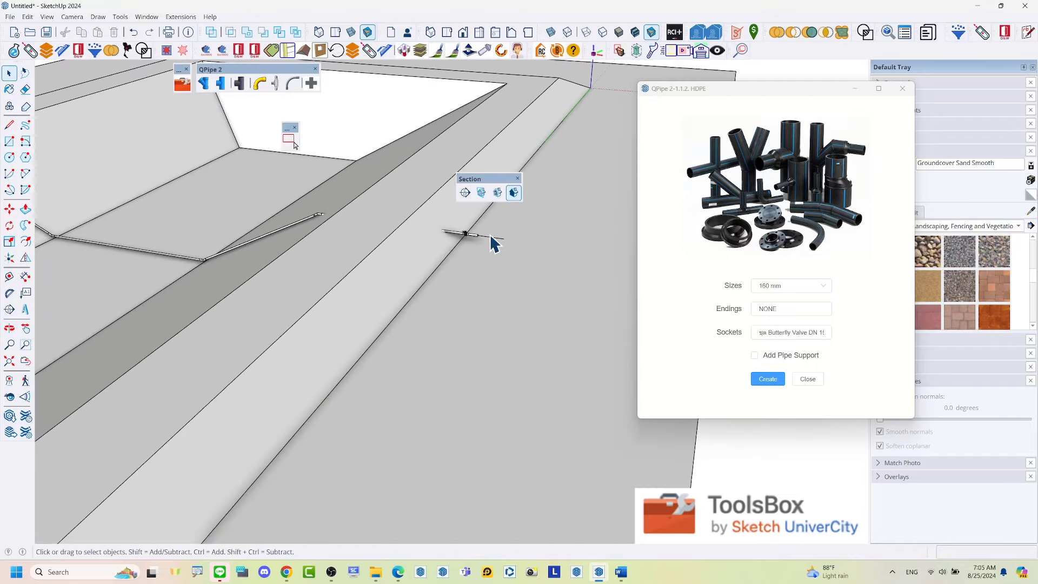
pyautogui.scroll(3, 490, 246)
pyautogui.scroll(2, 490, 246)
pyautogui.scroll(3, 463, 237)
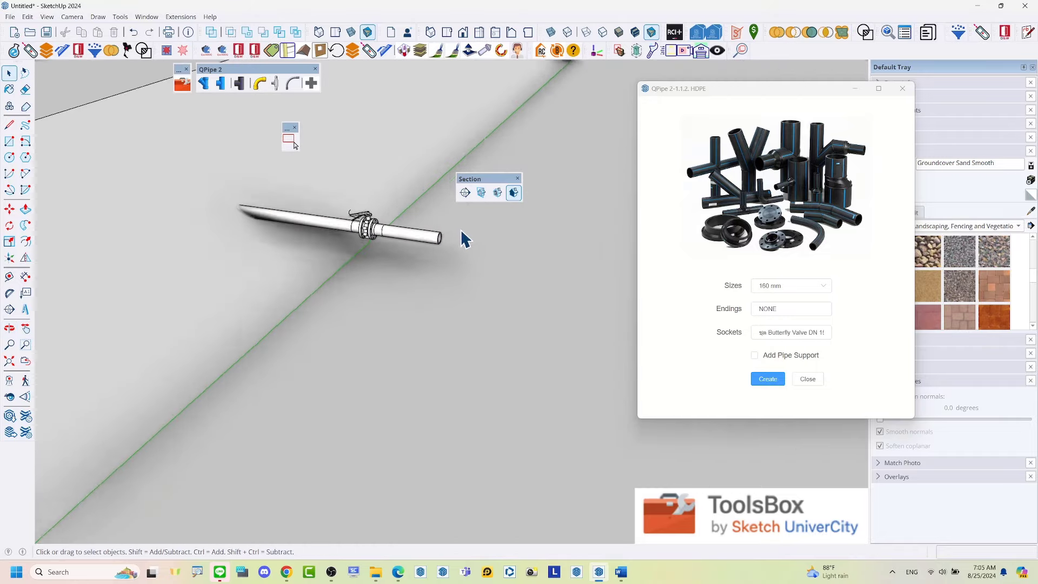
pyautogui.moveTo(463, 237)
pyautogui.mouseDown(button='middle')
pyautogui.moveTo(405, 231)
pyautogui.moveTo(402, 126)
pyautogui.moveTo(558, 218)
pyautogui.moveTo(426, 322)
pyautogui.mouseUp(button='middle')
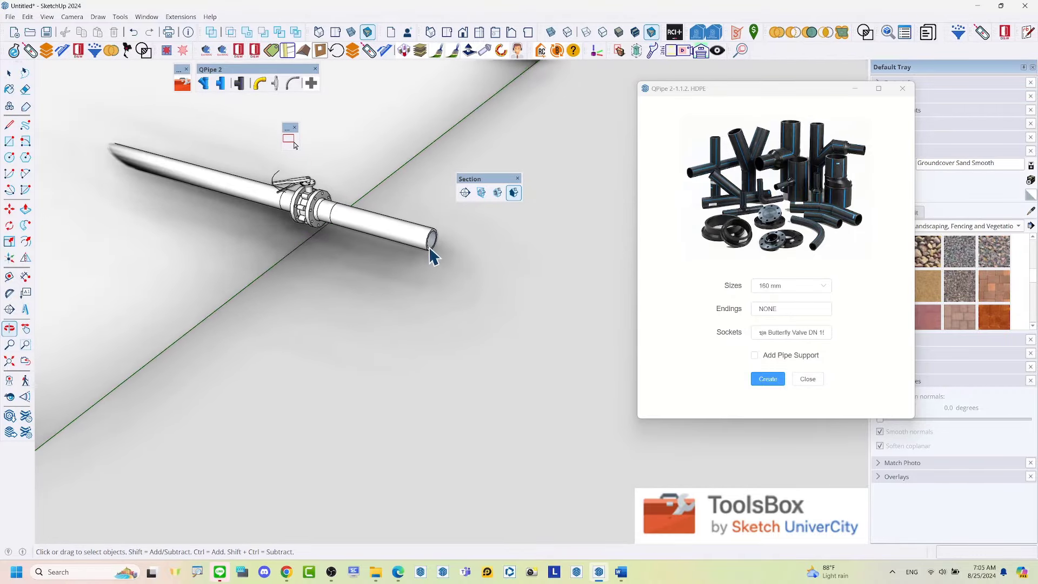
pyautogui.scroll(3, 408, 259)
pyautogui.scroll(3, 444, 238)
pyautogui.scroll(-2, 444, 238)
pyautogui.scroll(-2, 435, 246)
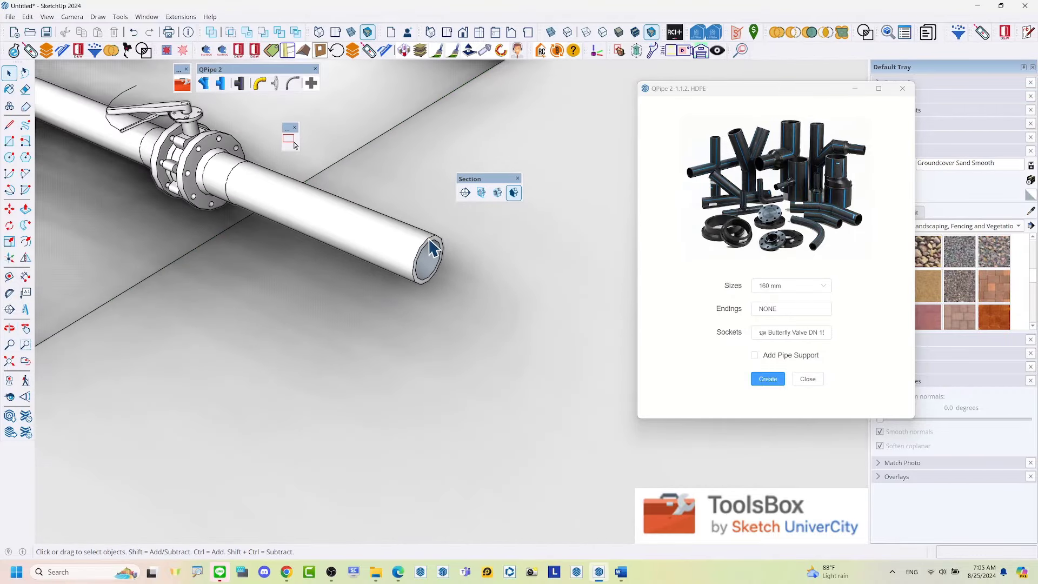
# - Draw two line edges starting from the centre of the valved pipe's end
pyautogui.click(432, 249)
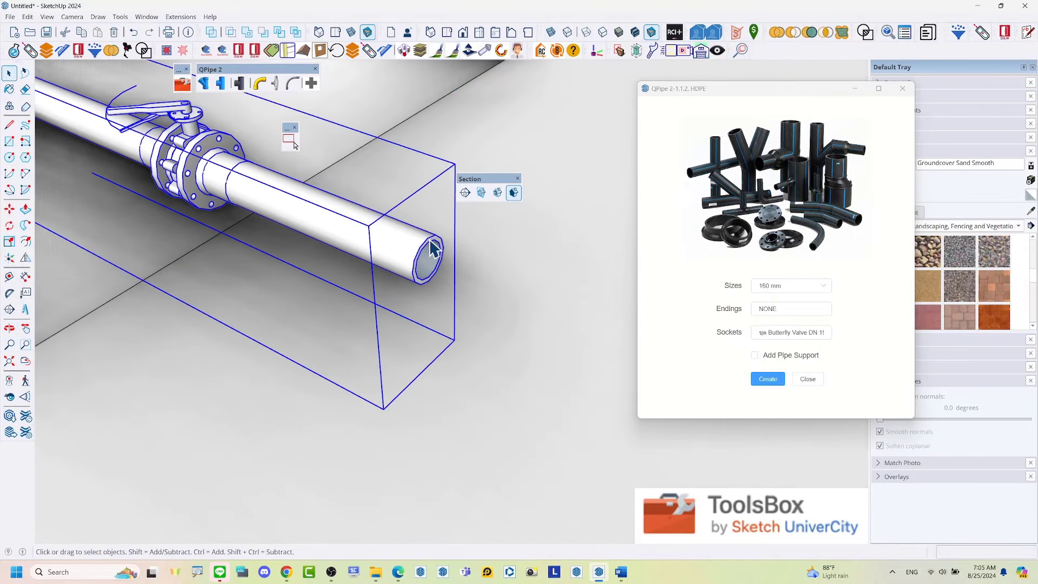
pyautogui.scroll(2, 431, 242)
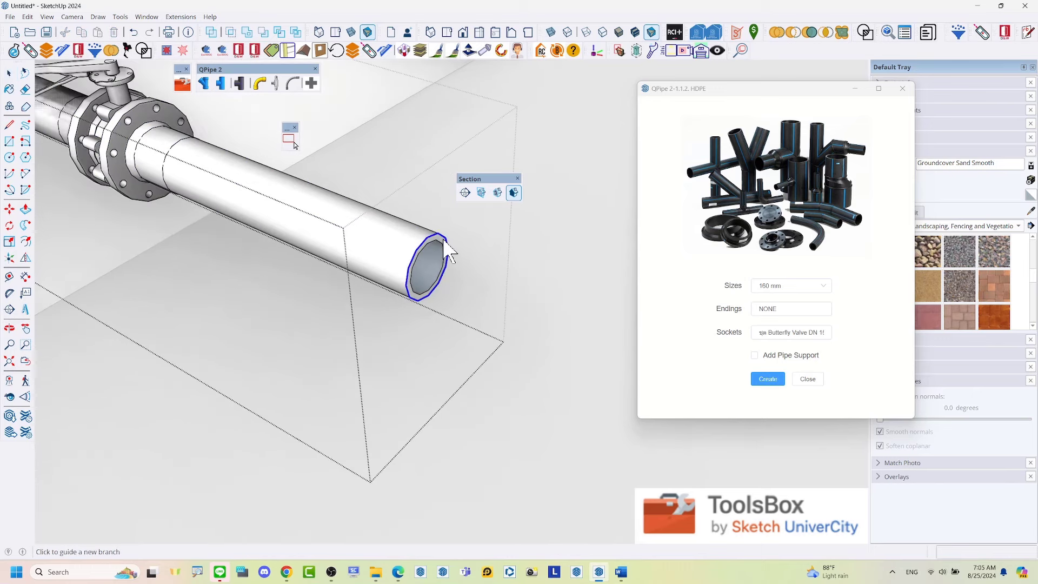
pyautogui.press('space')
pyautogui.scroll(-2, 411, 265)
pyautogui.scroll(-2, 381, 265)
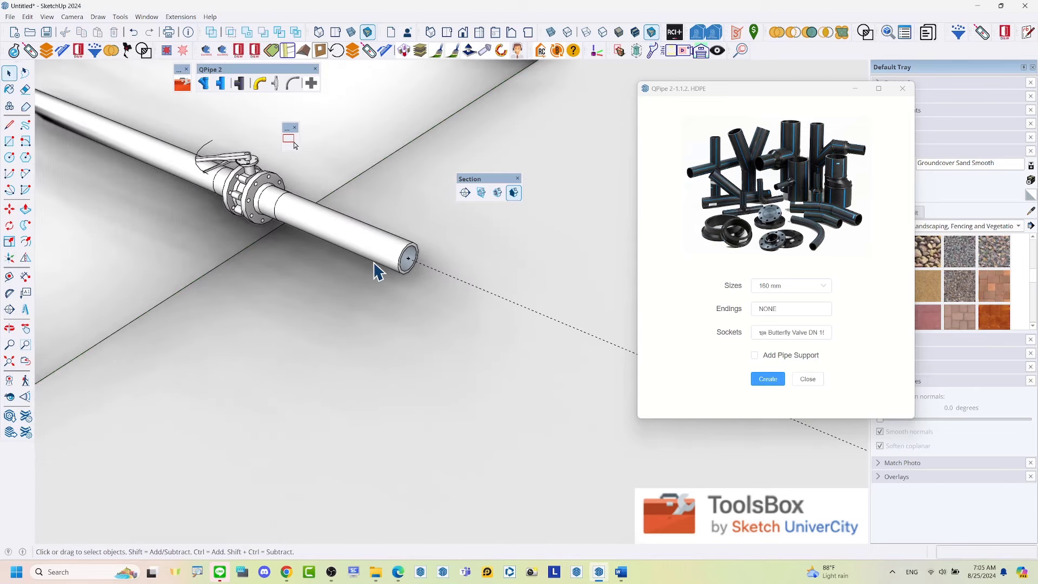
pyautogui.press('t')
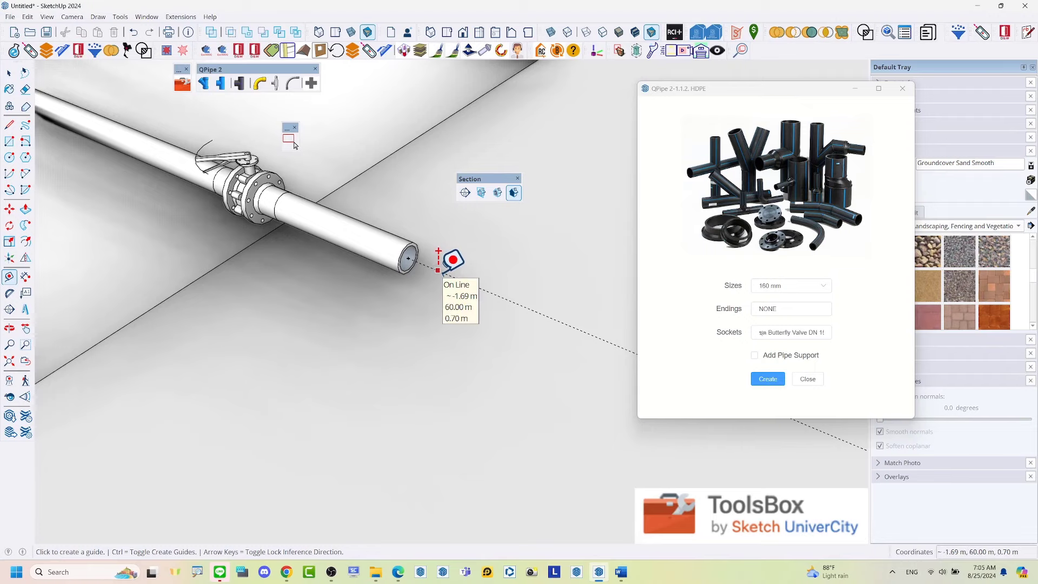
pyautogui.press('l')
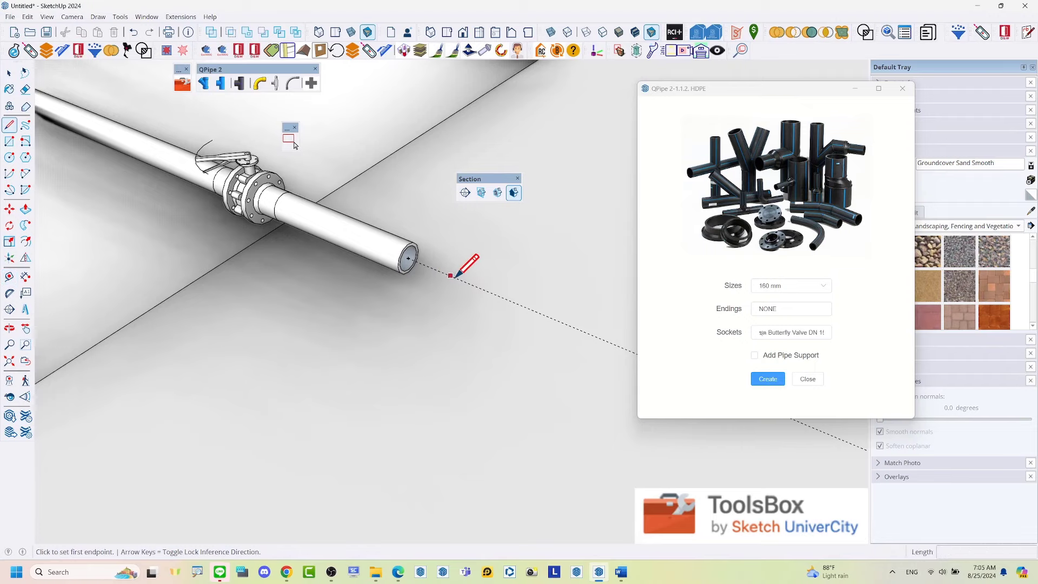
pyautogui.click(411, 258)
pyautogui.scroll(-3, 352, 343)
pyautogui.scroll(-2, 348, 332)
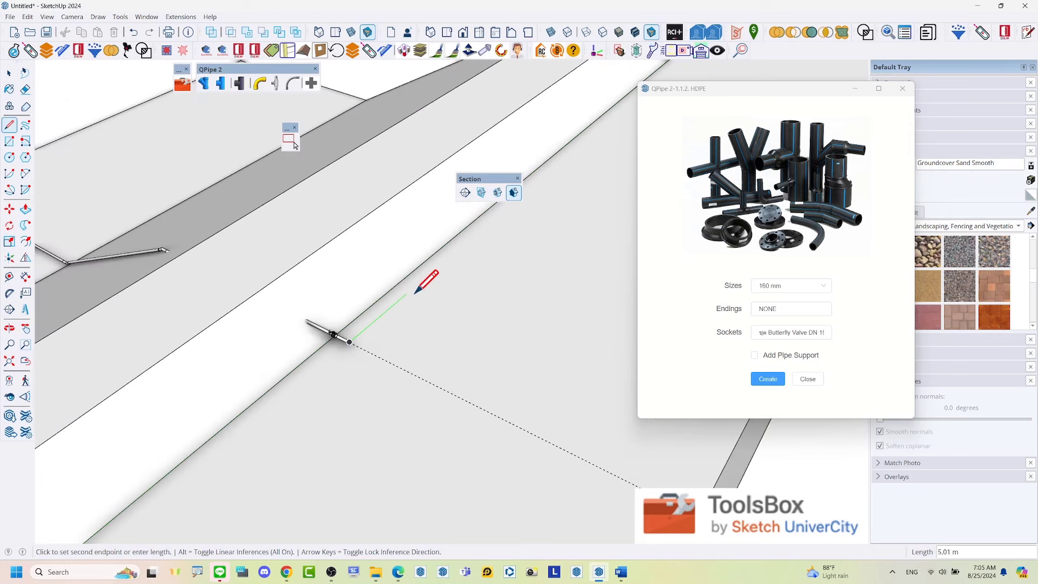
pyautogui.click(453, 255)
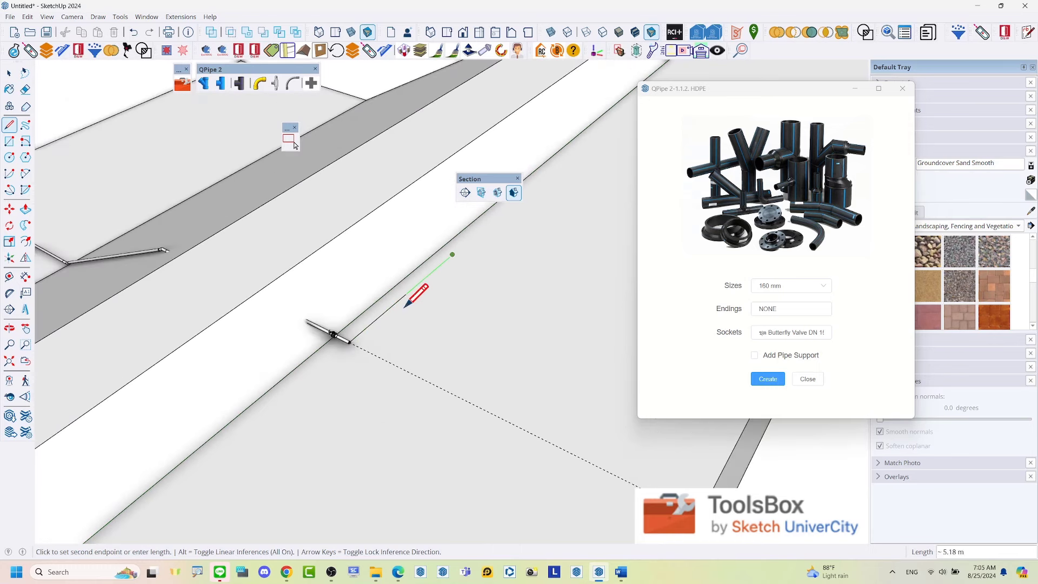
pyautogui.click(256, 426)
pyautogui.press('space')
# - Inside the pipe group, select the open circular pipe end so QPipe offers an ending
pyautogui.scroll(2, 384, 324)
pyautogui.click(384, 314)
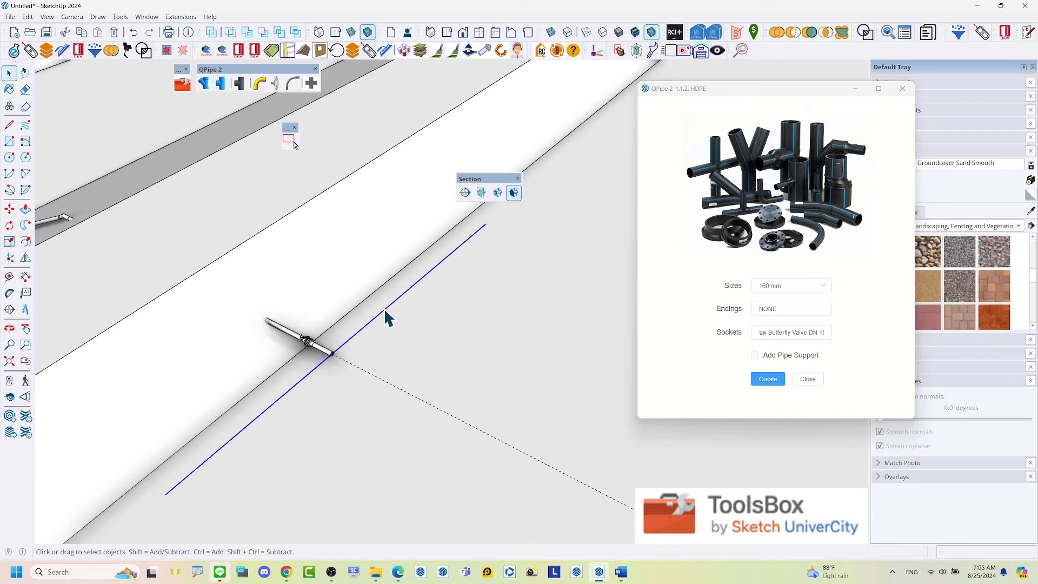
pyautogui.scroll(2, 384, 318)
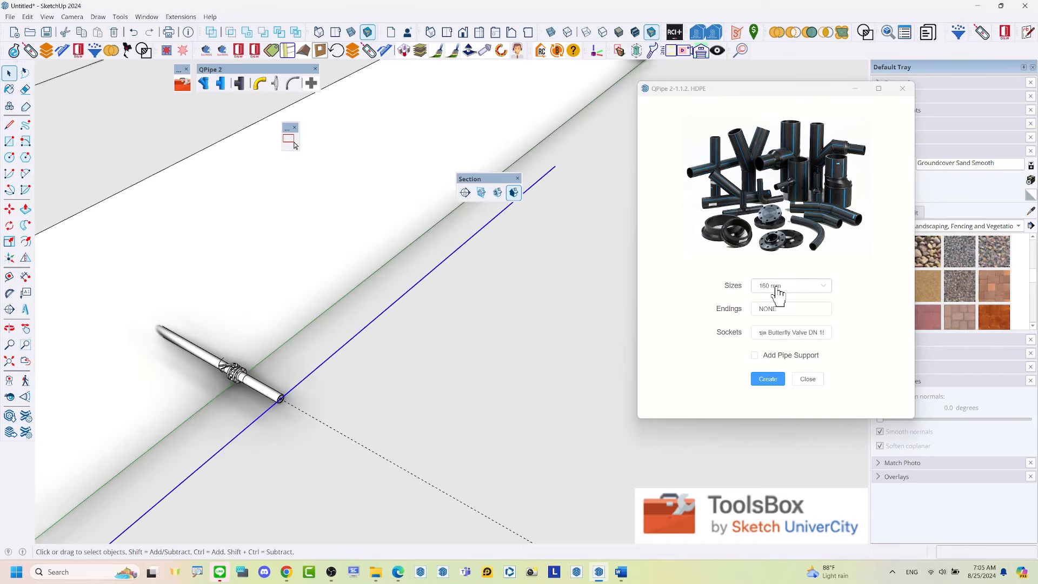
pyautogui.moveTo(292, 397)
pyautogui.mouseDown(button='middle')
pyautogui.moveTo(408, 308)
pyautogui.moveTo(455, 324)
pyautogui.mouseUp(button='middle')
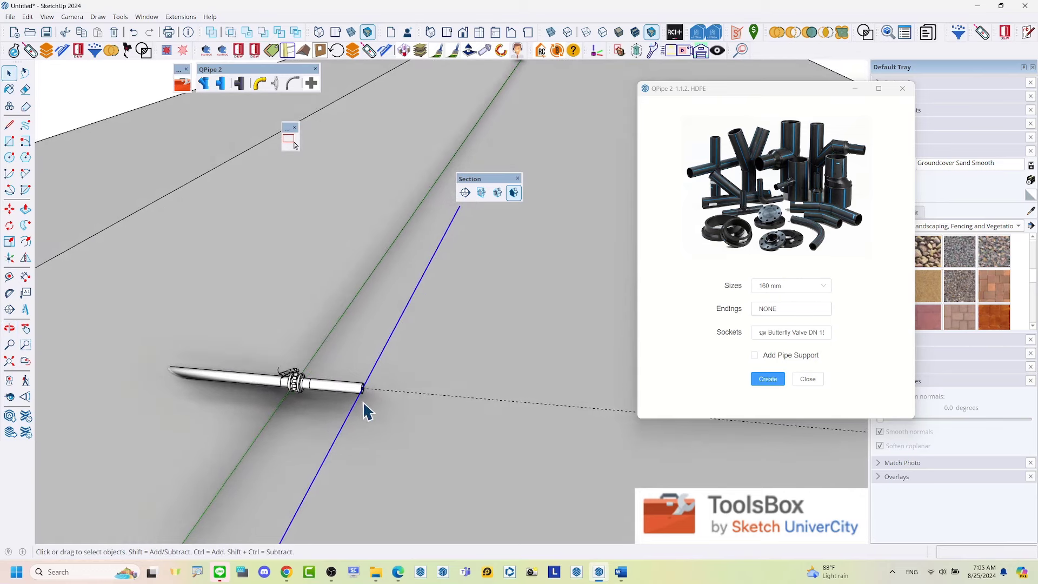
pyautogui.moveTo(368, 412); pyautogui.dragTo(313, 394, button='middle')
pyautogui.scroll(2, 294, 371)
pyautogui.scroll(3, 299, 316)
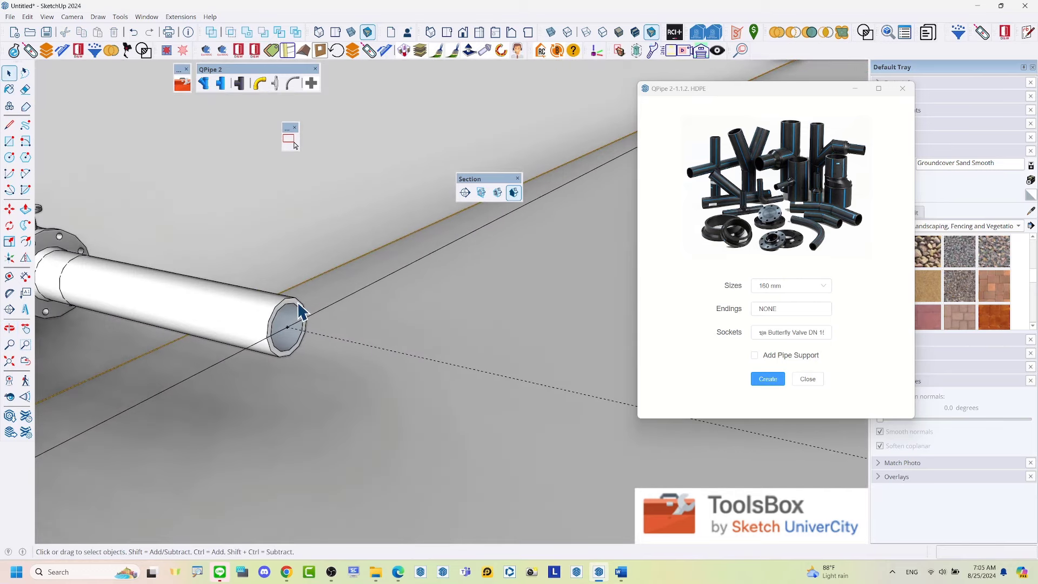
pyautogui.scroll(1, 299, 311)
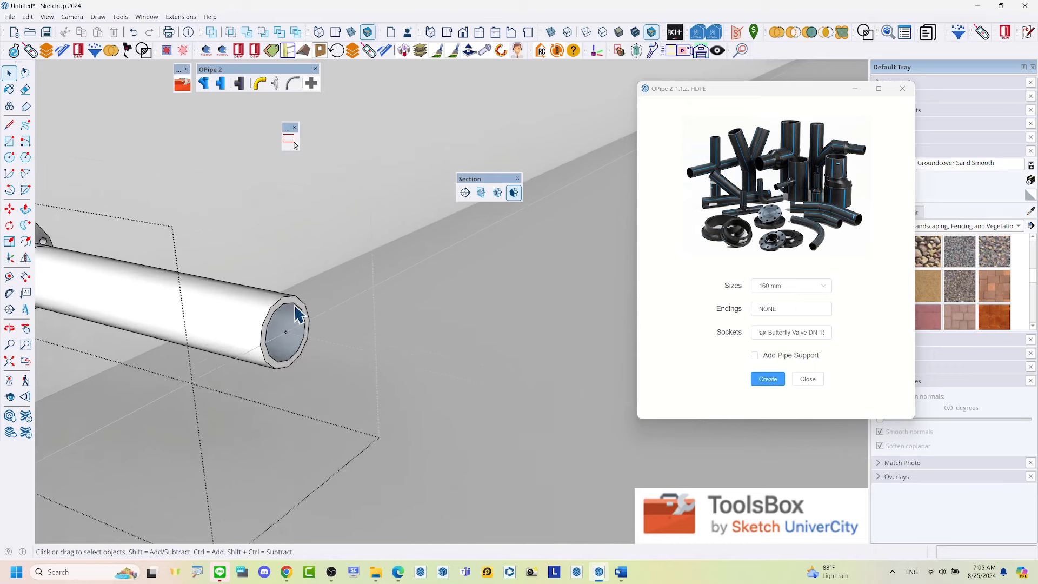
pyautogui.scroll(1, 299, 310)
pyautogui.click(295, 298)
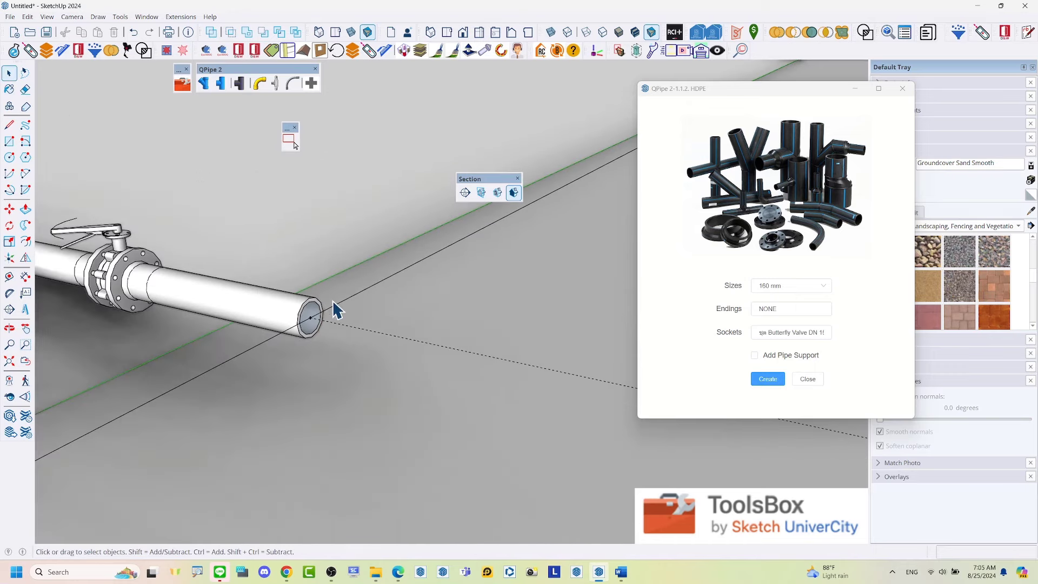
pyautogui.click(277, 302)
pyautogui.doubleClick(278, 301)
pyautogui.scroll(1, 306, 311)
pyautogui.scroll(1, 308, 306)
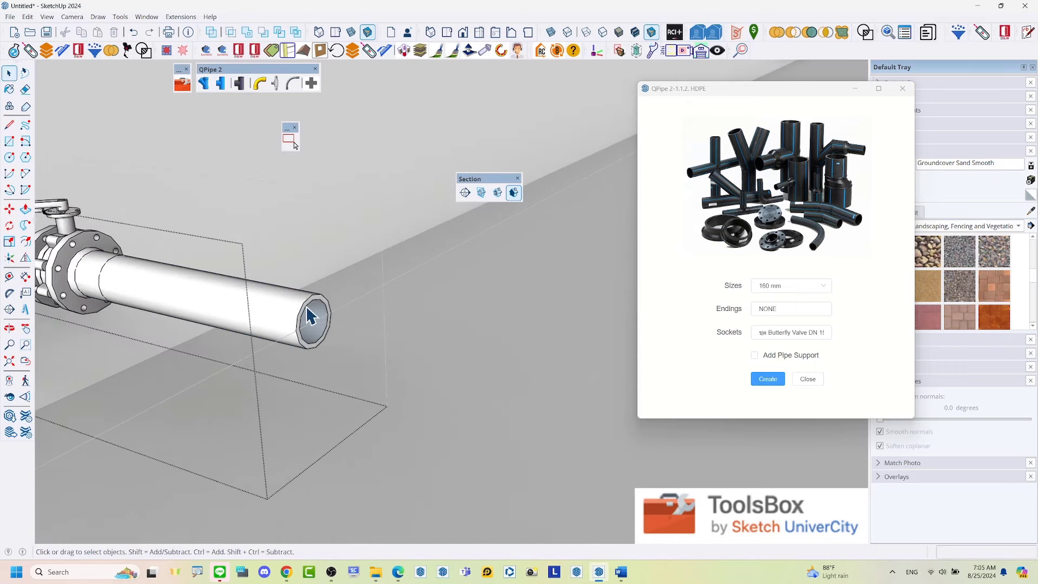
pyautogui.click(312, 292)
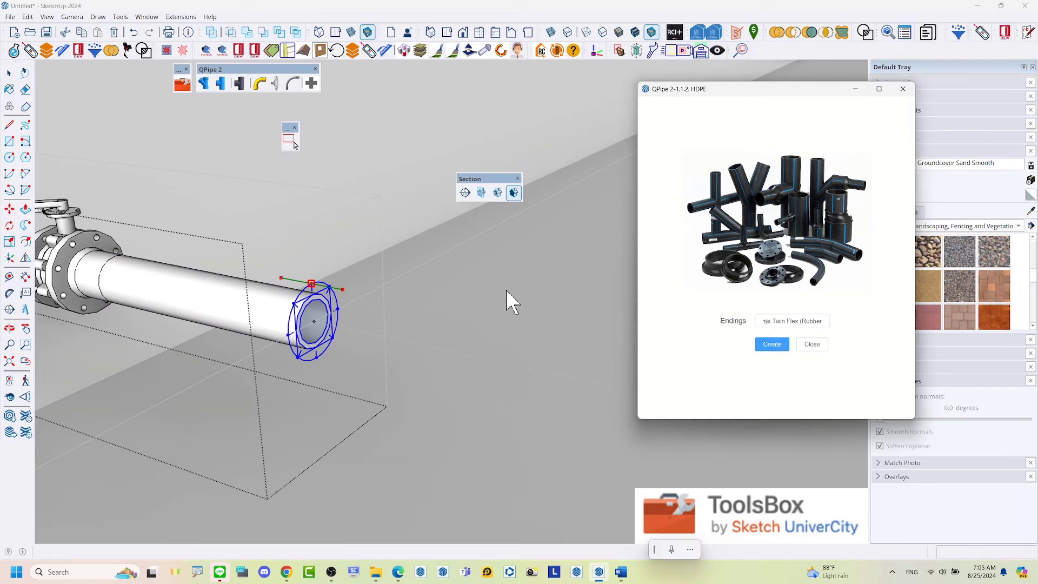
# - Show the ข้อลดกลมเยื้องศูนย์ eccentric reducer endings, sizes from ø110X75 OD upward
pyautogui.click(775, 324)
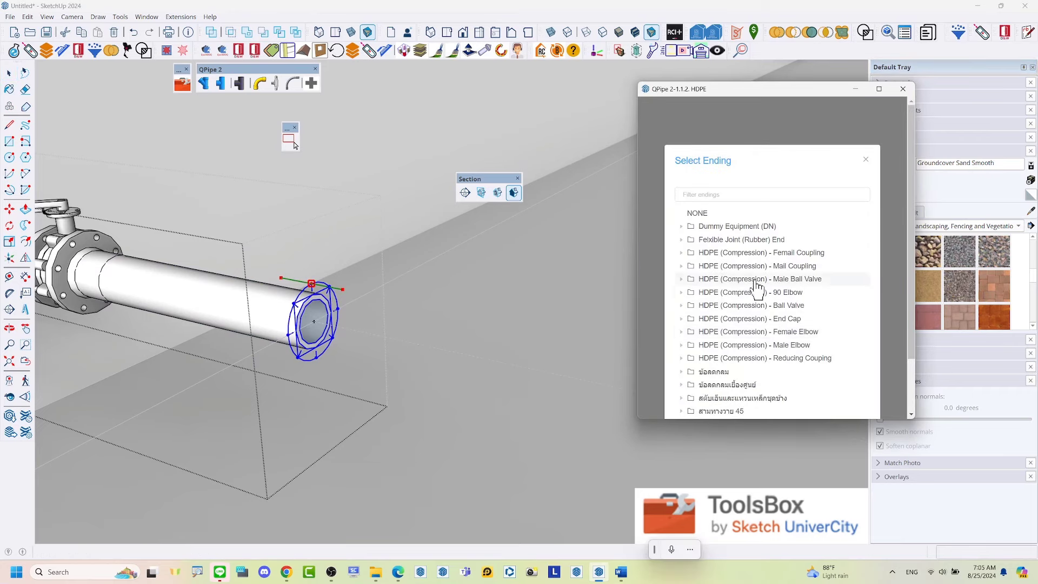
pyautogui.scroll(-1, 755, 292)
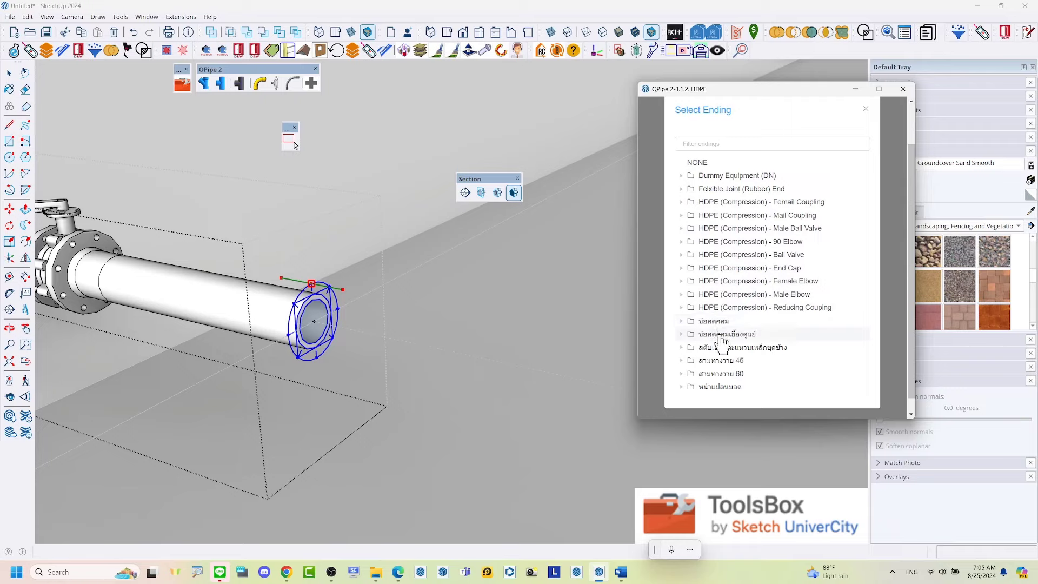
pyautogui.click(722, 340)
pyautogui.scroll(-1, 761, 376)
pyautogui.scroll(-2, 761, 375)
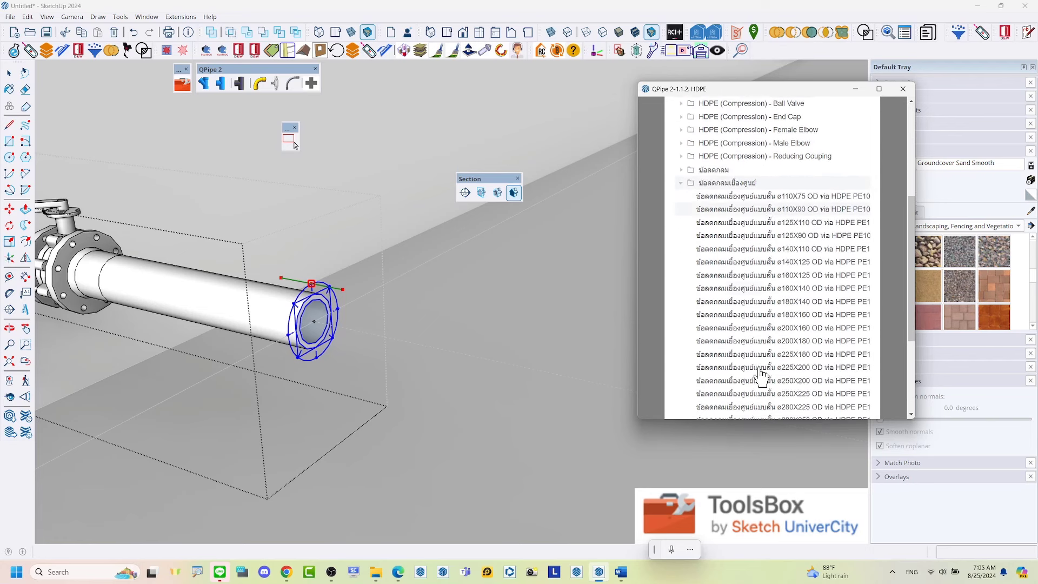
pyautogui.scroll(-1, 762, 376)
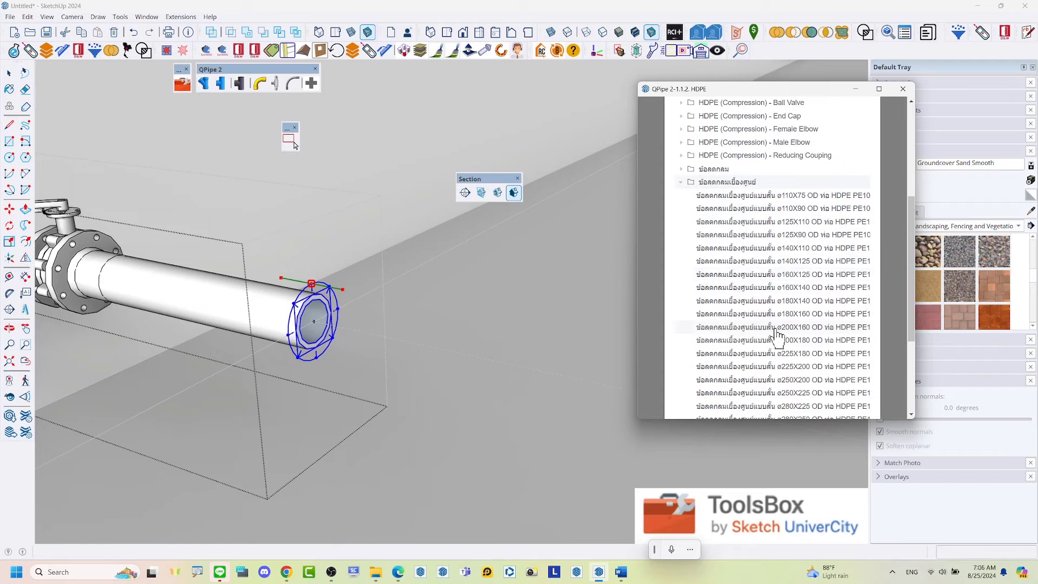
# - Add a concentric reducer at the valve pipe's open end and orbit to inspect it
pyautogui.click(777, 328)
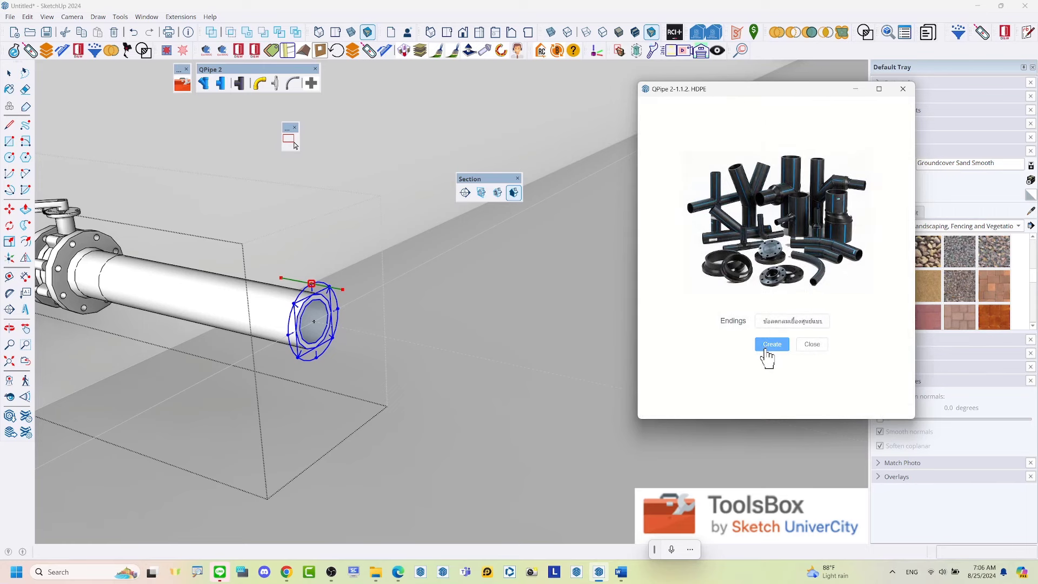
pyautogui.click(773, 344)
pyautogui.moveTo(400, 346); pyautogui.dragTo(464, 347, button='middle')
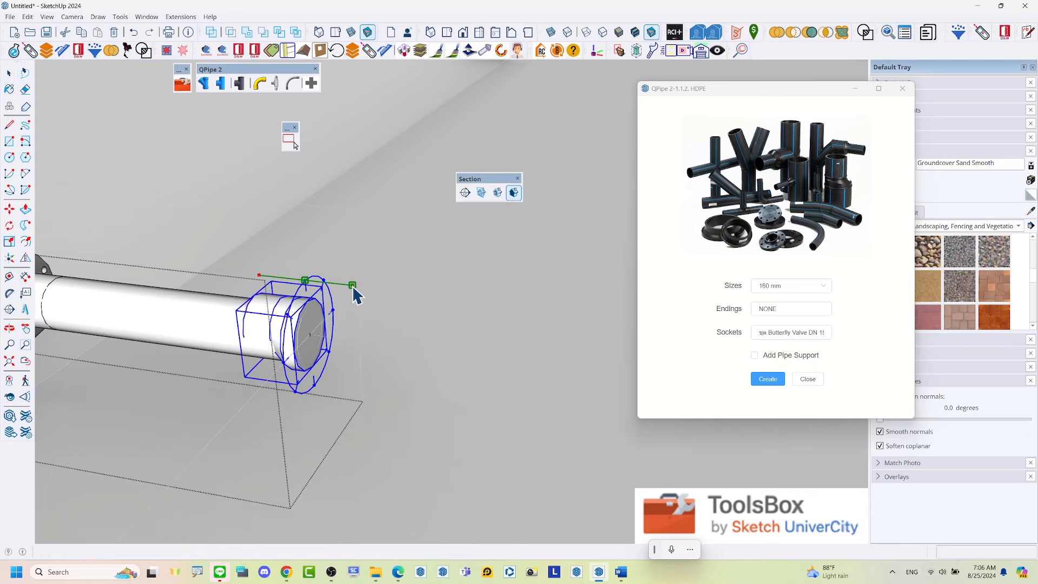
pyautogui.moveTo(357, 302)
pyautogui.mouseDown(button='middle')
pyautogui.moveTo(273, 319)
pyautogui.moveTo(501, 273)
pyautogui.mouseUp(button='middle')
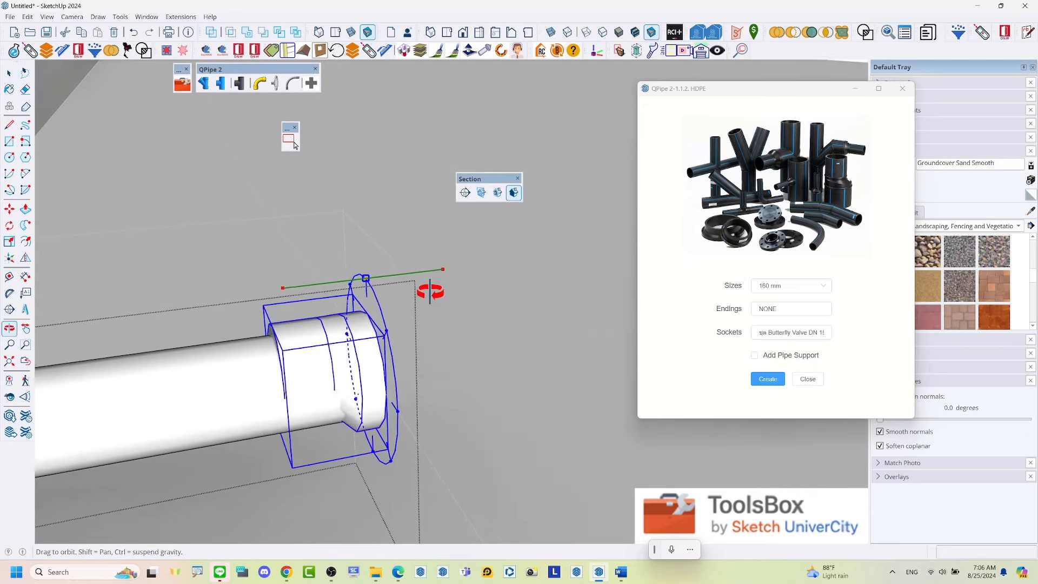
pyautogui.scroll(2, 322, 365)
pyautogui.scroll(1, 322, 365)
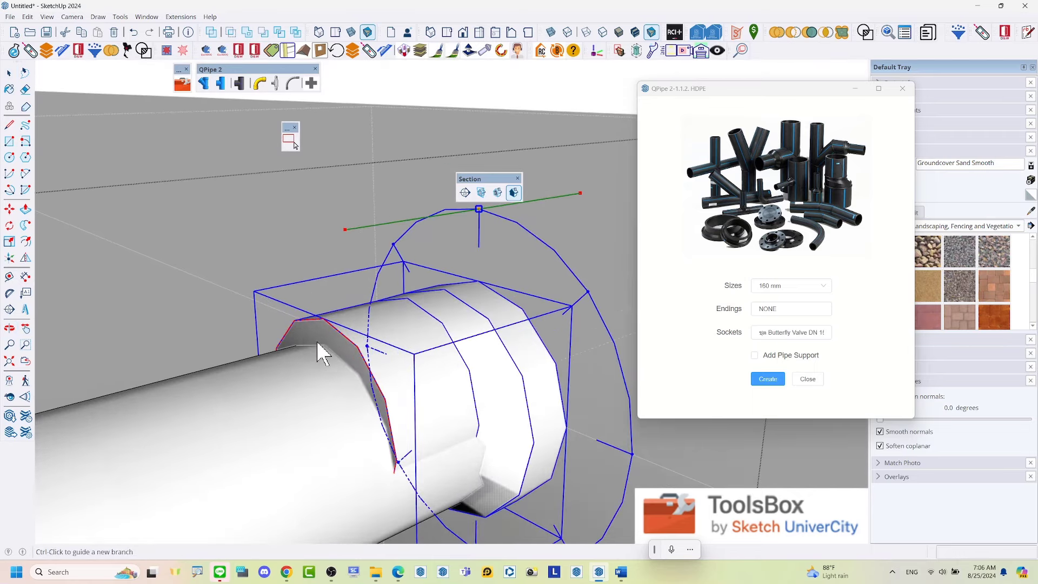
pyautogui.scroll(1, 319, 348)
# - Start moving the reducer, then cancel Move and bring the valve back into view
pyautogui.press('m')
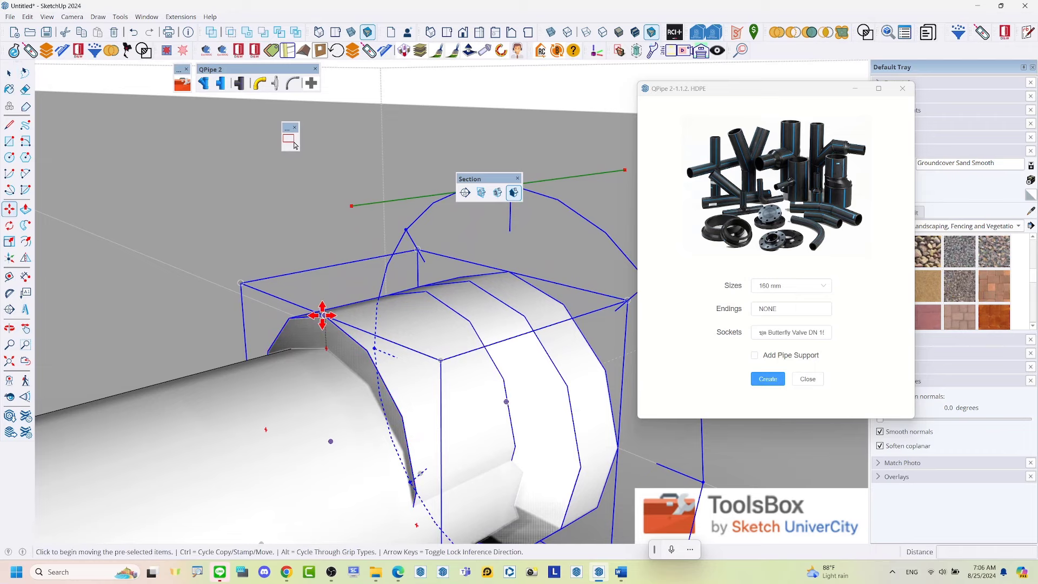
pyautogui.scroll(-2, 322, 319)
pyautogui.scroll(-1, 321, 319)
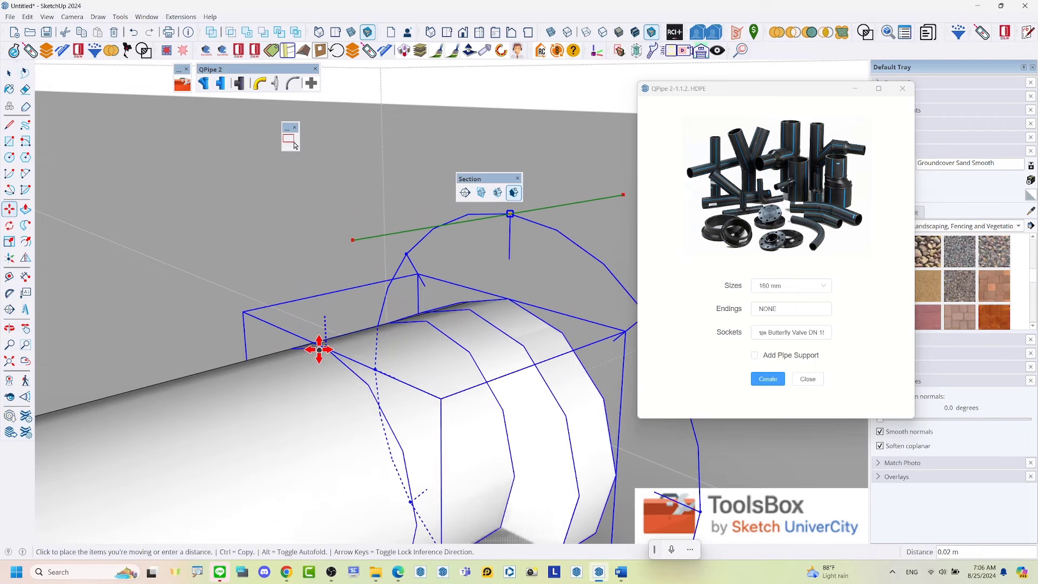
pyautogui.scroll(-3, 411, 297)
pyautogui.moveTo(411, 297); pyautogui.dragTo(413, 343, button='middle')
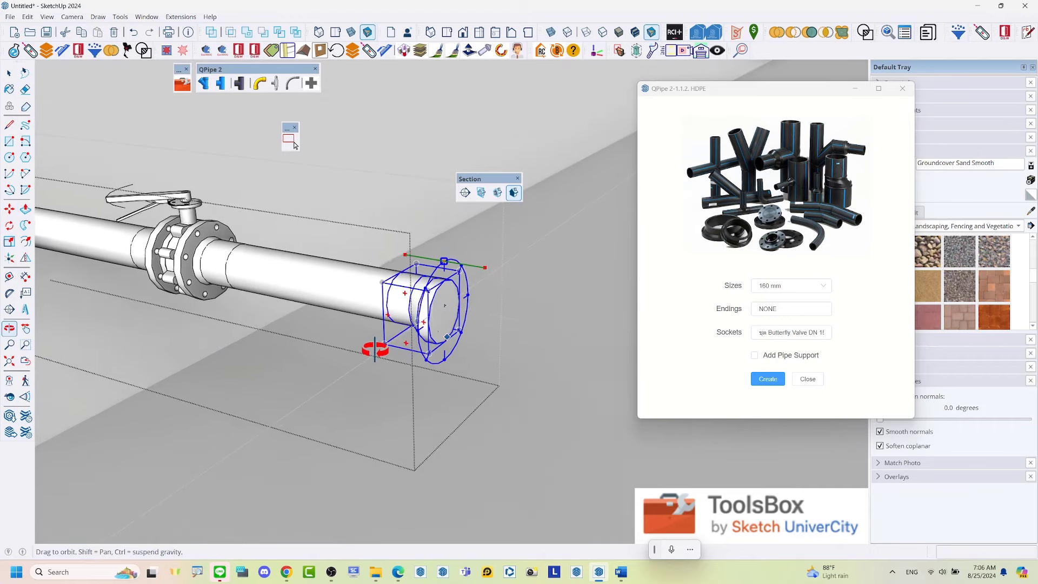
pyautogui.press('space')
pyautogui.scroll(-1, 402, 331)
# - Select the guide line through the pipe centre and set the QPipe size to 200 mm
pyautogui.click(375, 348)
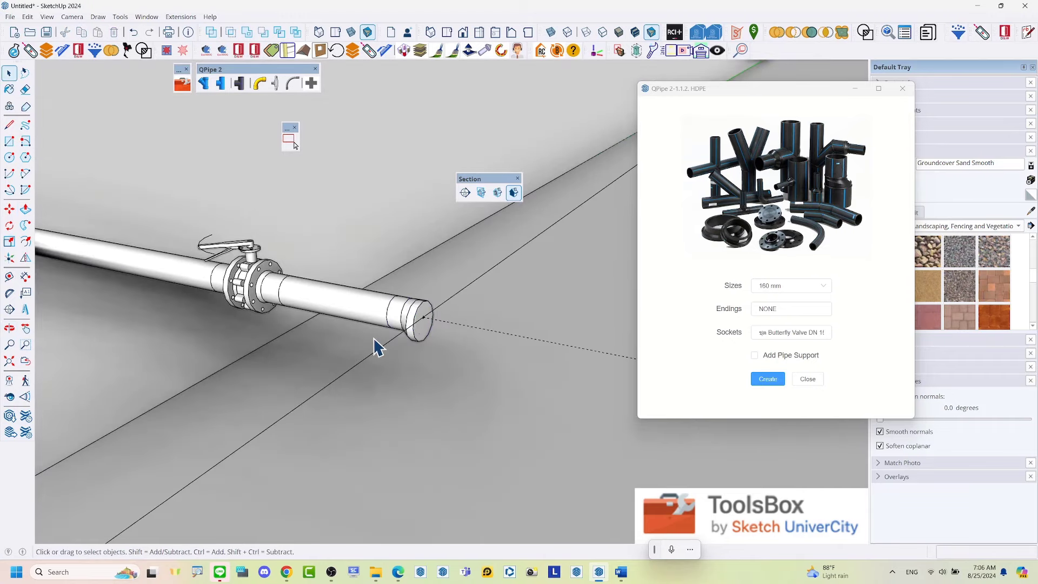
pyautogui.moveTo(375, 347)
pyautogui.mouseDown(button='middle')
pyautogui.moveTo(565, 352)
pyautogui.moveTo(398, 327)
pyautogui.mouseUp(button='middle')
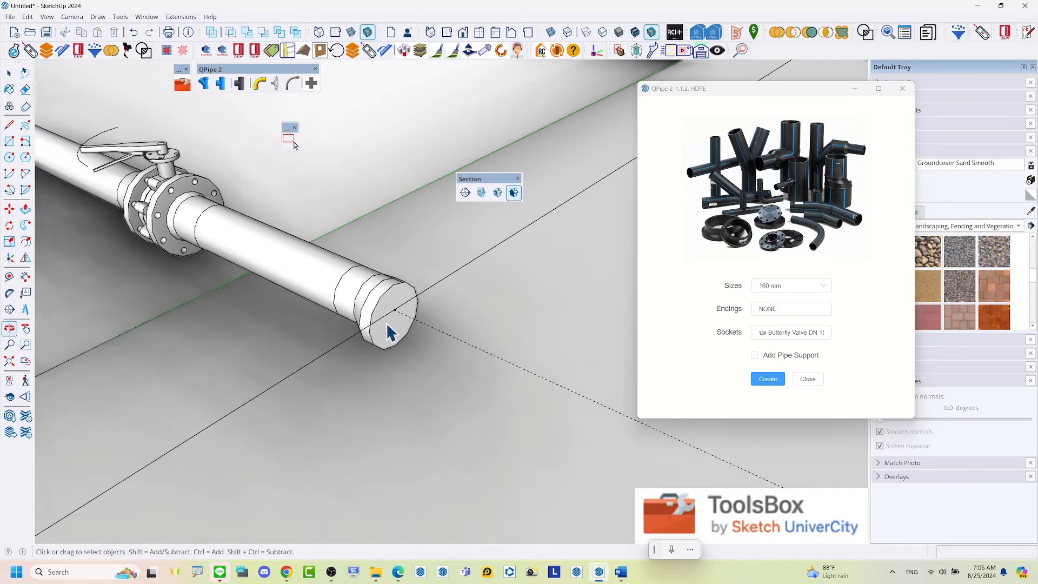
pyautogui.click(454, 273)
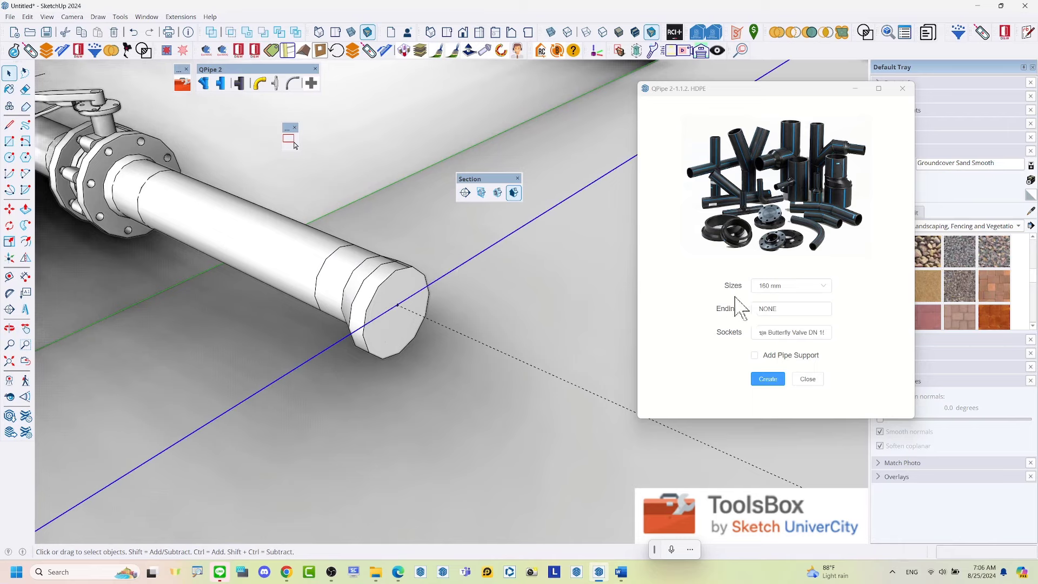
pyautogui.click(782, 292)
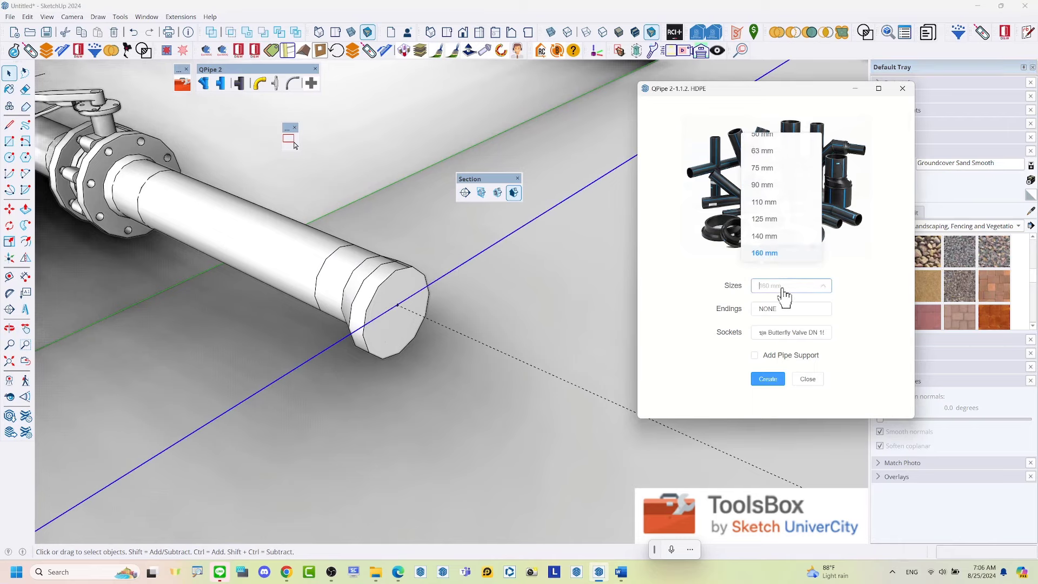
pyautogui.scroll(-2, 778, 239)
pyautogui.click(779, 238)
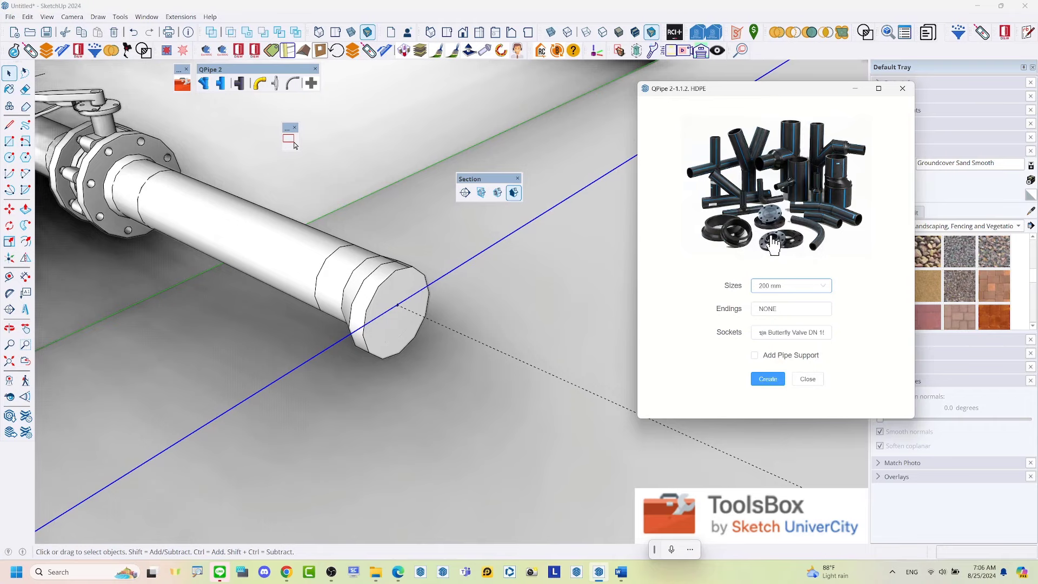
# - Choose the 45° reducing tee ø200 from the Sockets list
pyautogui.click(789, 332)
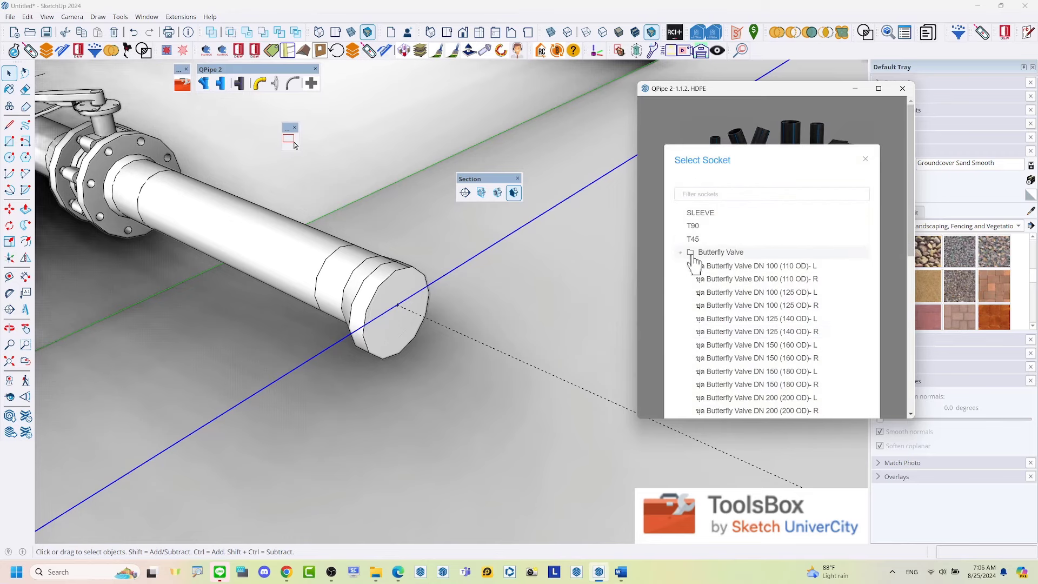
pyautogui.click(692, 257)
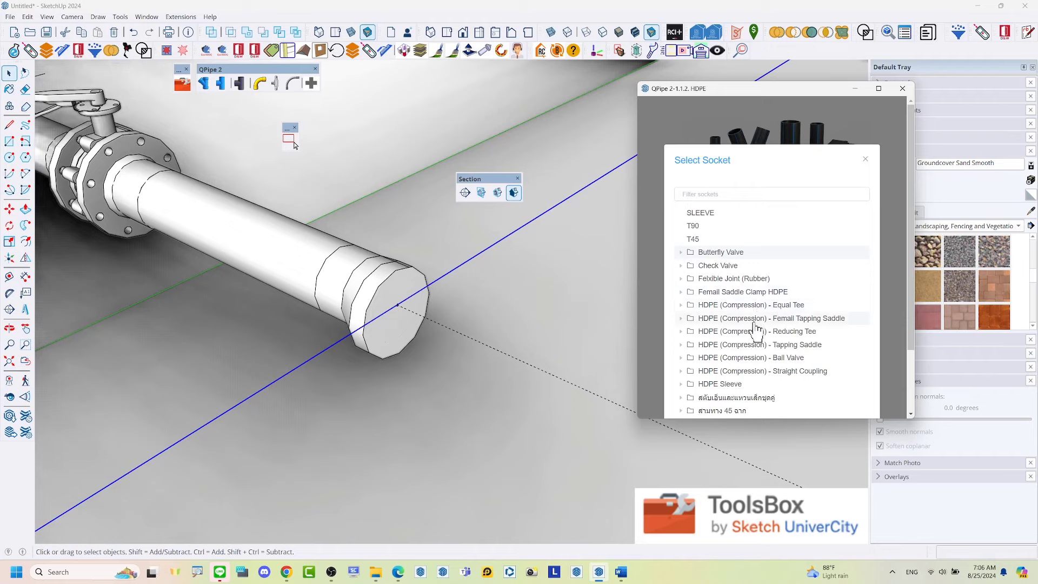
pyautogui.scroll(-2, 736, 330)
pyautogui.scroll(-1, 730, 346)
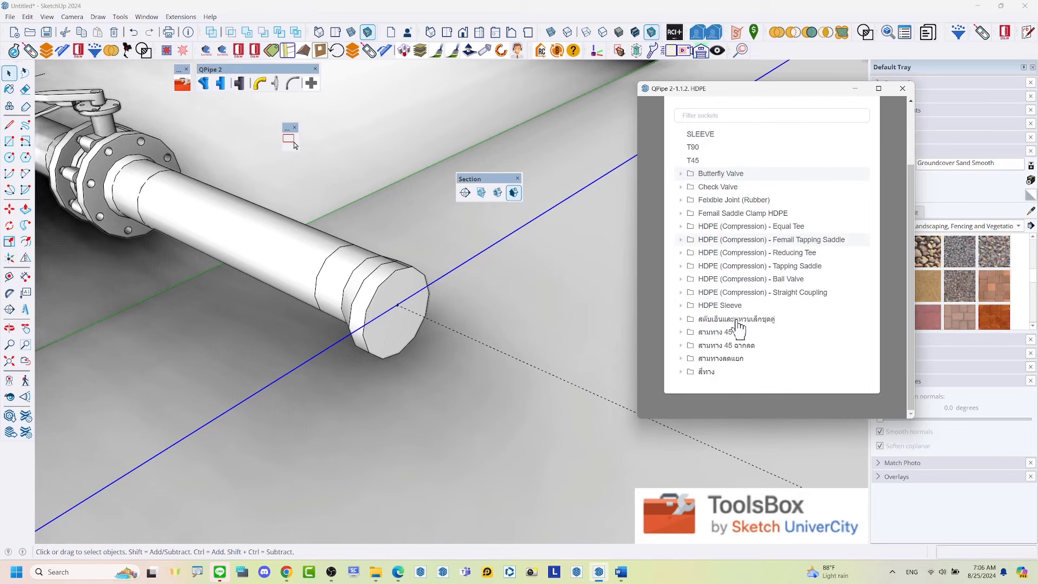
pyautogui.click(715, 347)
pyautogui.scroll(-1, 748, 348)
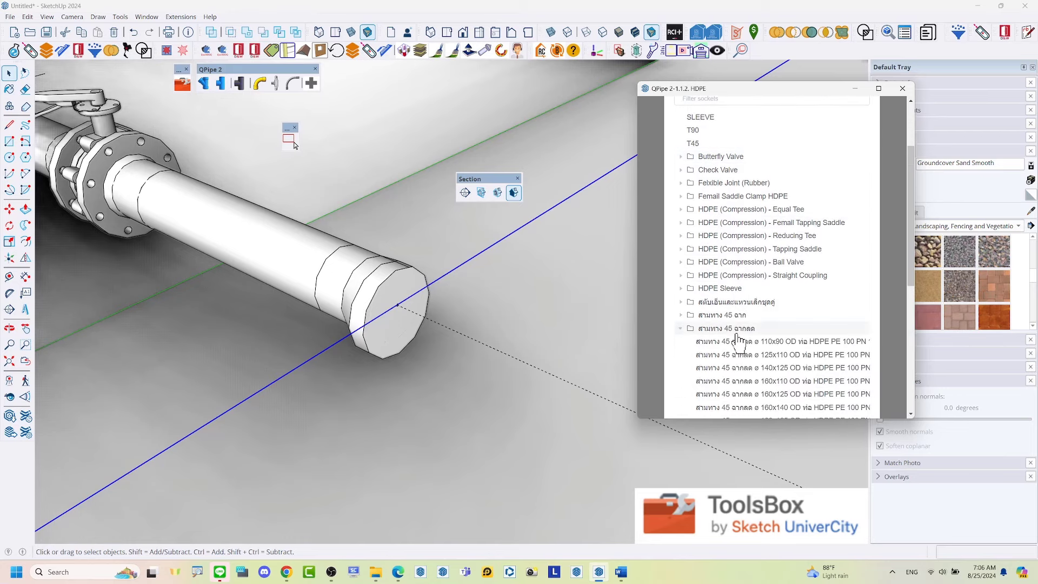
pyautogui.scroll(-3, 757, 348)
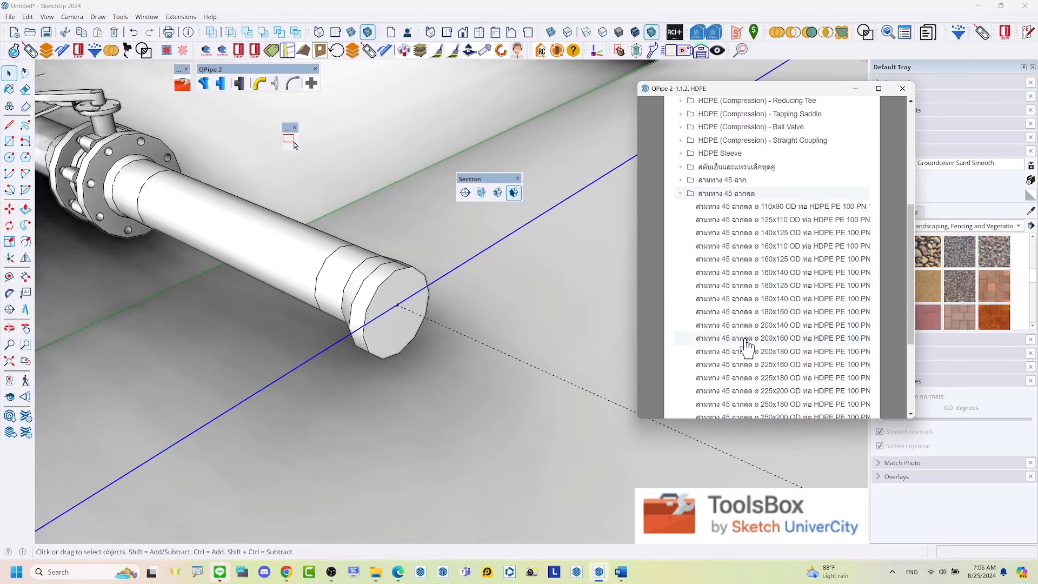
pyautogui.click(751, 349)
# - Create the 200 mm 45° reducing tee on the pipe run
pyautogui.click(768, 379)
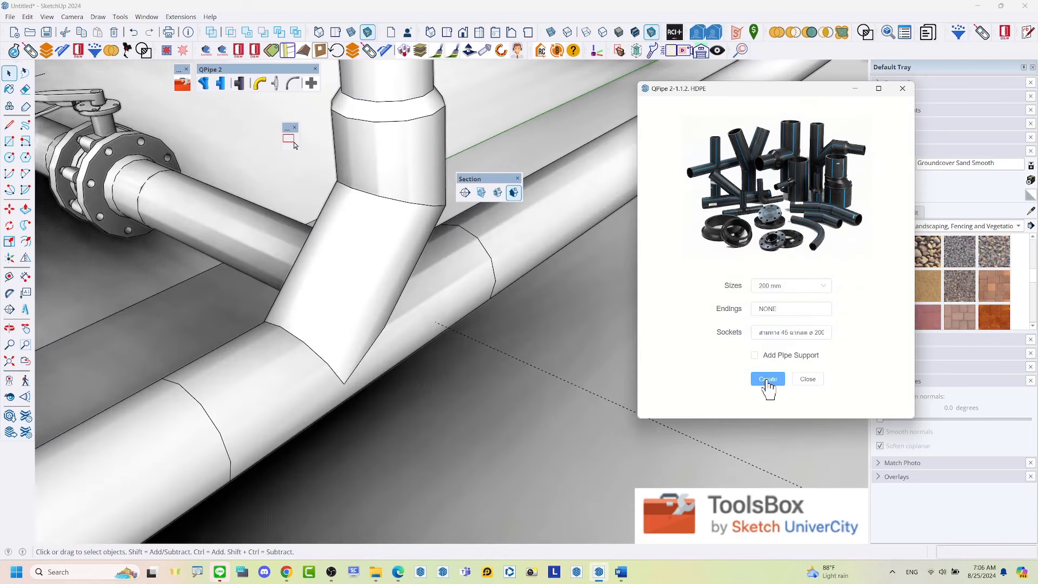
pyautogui.scroll(-3, 449, 308)
pyautogui.scroll(-2, 430, 285)
pyautogui.scroll(-2, 570, 230)
# - Open the pipe group and rotate the tee into line with the valve lateral
pyautogui.click(580, 210)
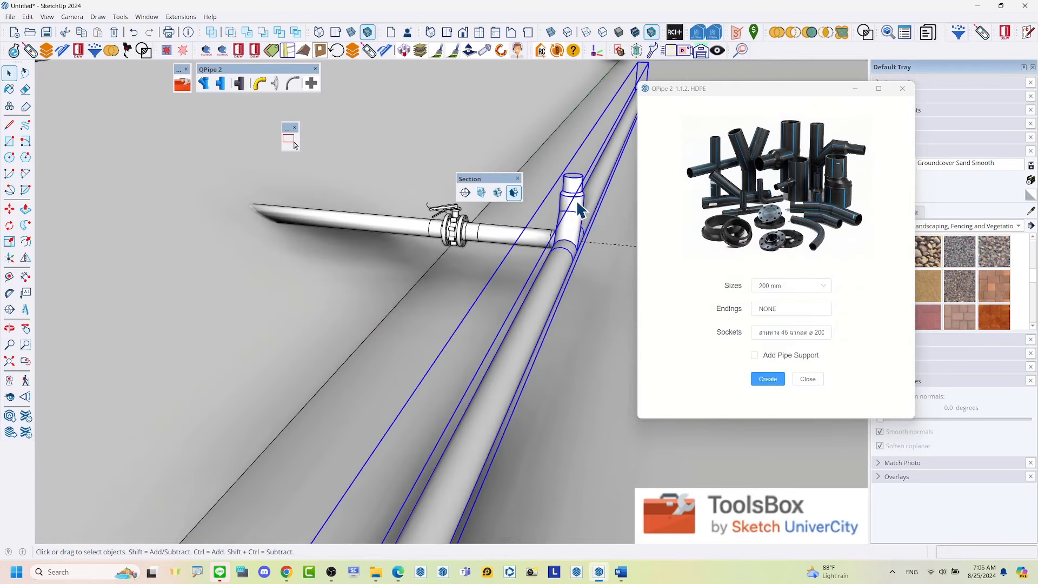
pyautogui.doubleClick(580, 210)
pyautogui.press('q')
pyautogui.click(570, 238)
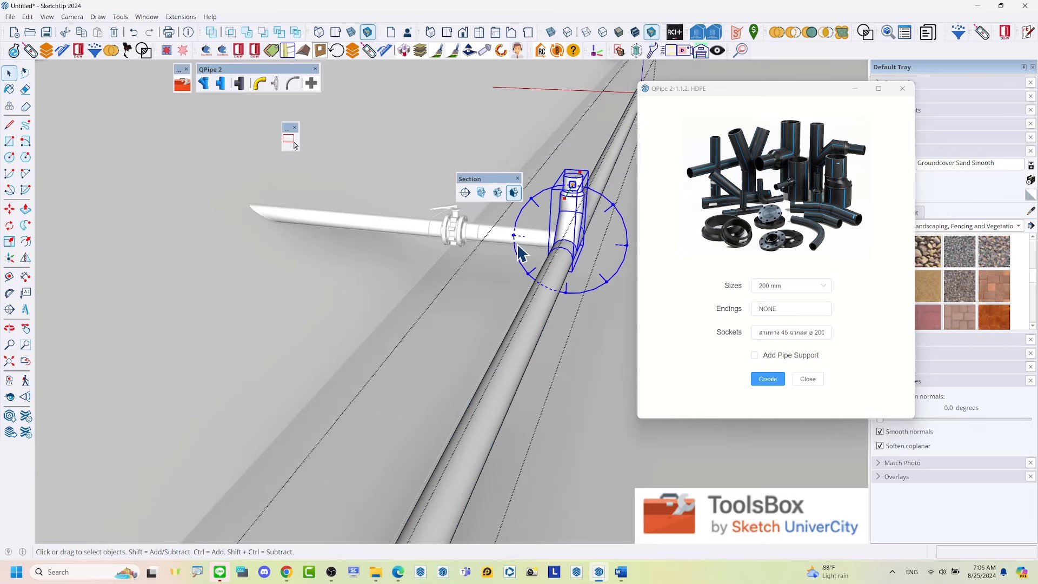
pyautogui.moveTo(513, 238)
pyautogui.mouseDown(button='middle')
pyautogui.moveTo(487, 317)
pyautogui.moveTo(390, 309)
pyautogui.moveTo(448, 301)
pyautogui.moveTo(424, 336)
pyautogui.moveTo(609, 332)
pyautogui.moveTo(645, 257)
pyautogui.moveTo(37, 197)
pyautogui.moveTo(584, 331)
pyautogui.mouseUp(button='middle')
# - Zoom in and select the valve lateral pipe group
pyautogui.scroll(3, 522, 271)
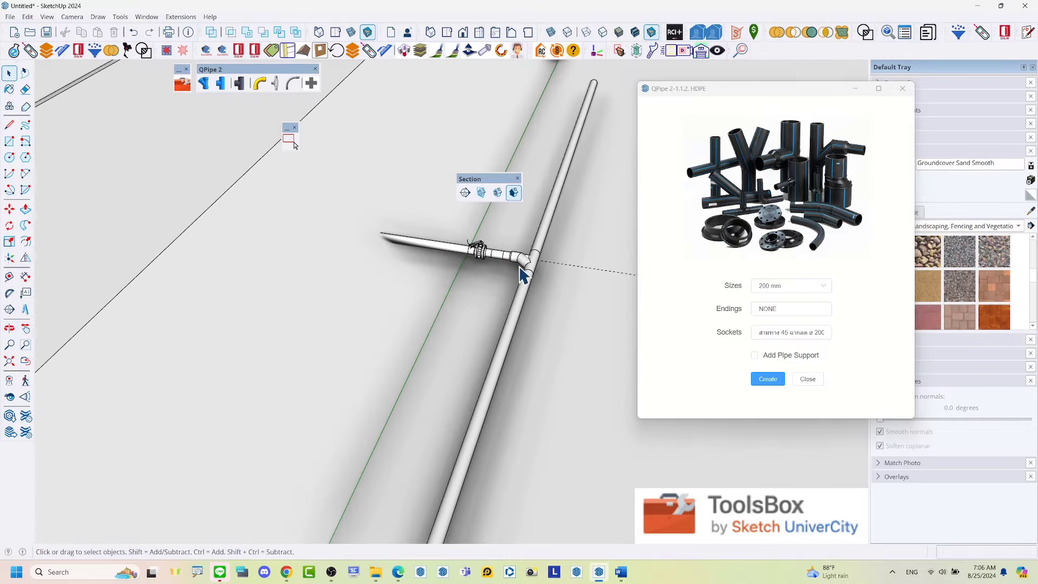
pyautogui.scroll(3, 513, 268)
pyautogui.scroll(2, 556, 262)
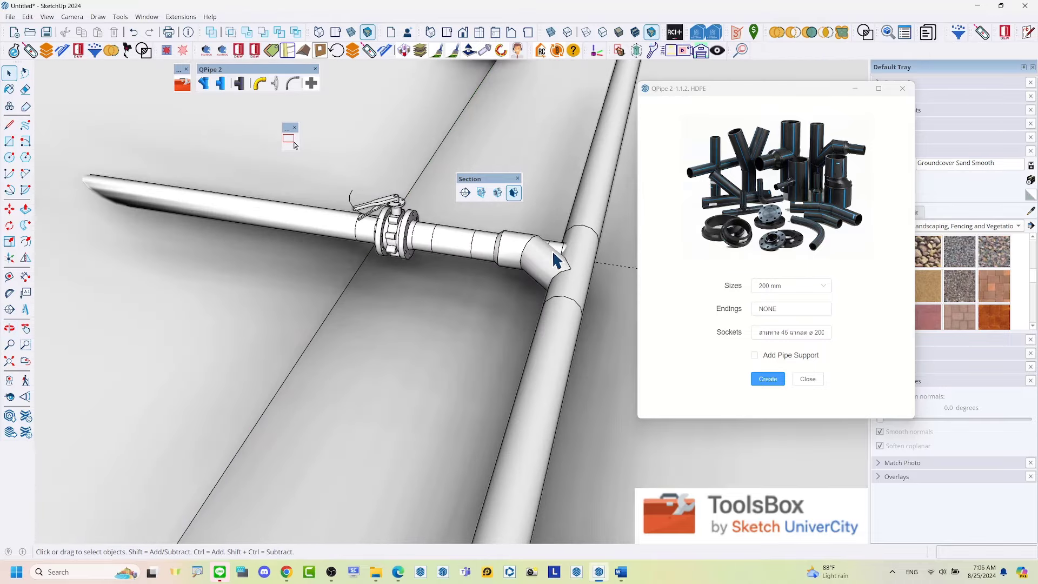
pyautogui.click(453, 246)
pyautogui.moveTo(454, 252); pyautogui.dragTo(485, 250, button='middle')
# - Start the QPipe stretch tool and set the stretch start point
pyautogui.scroll(-2, 322, 209)
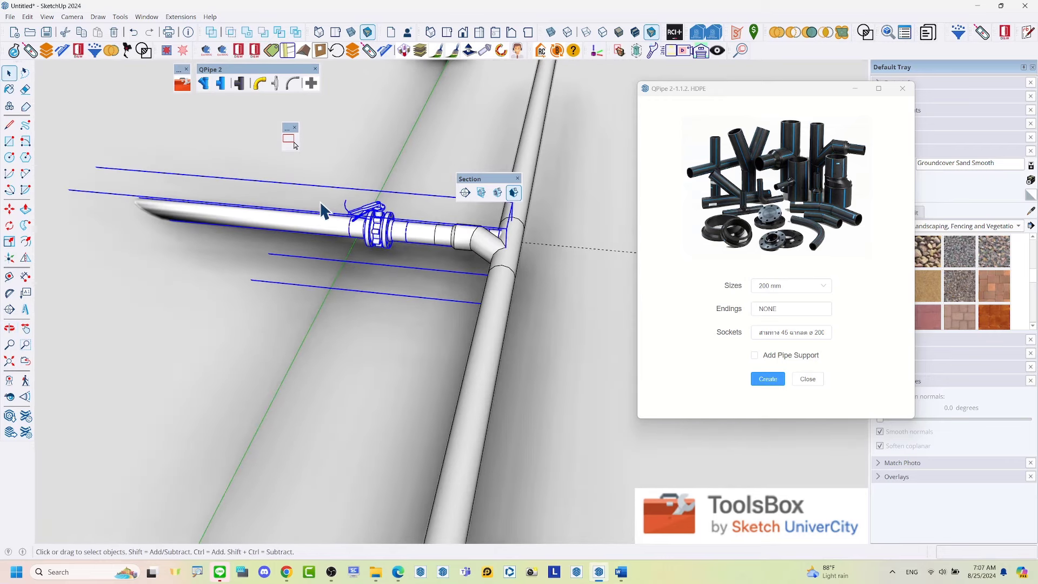
pyautogui.click(288, 141)
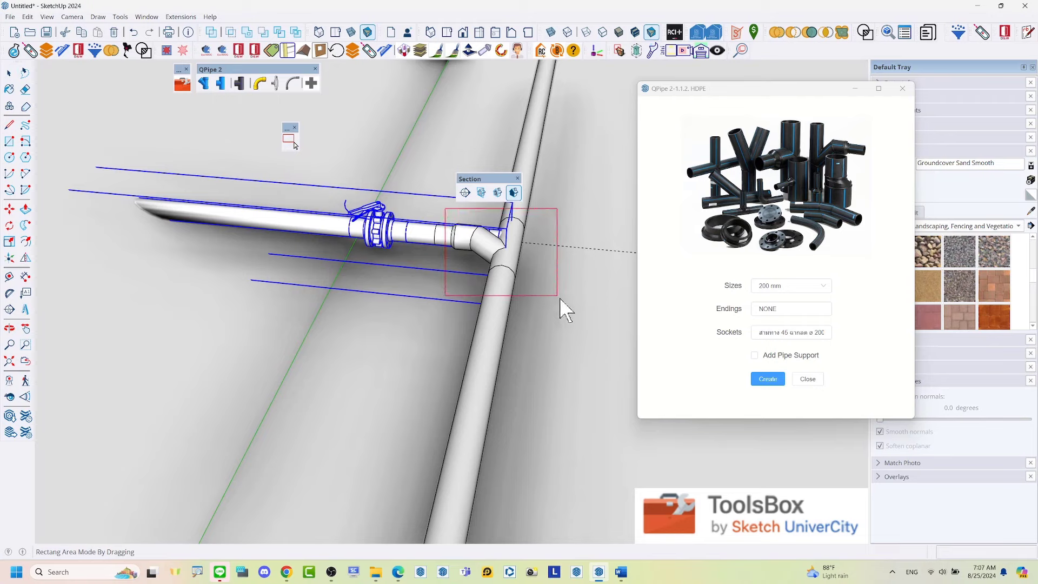
pyautogui.click(446, 317)
pyautogui.click(397, 324)
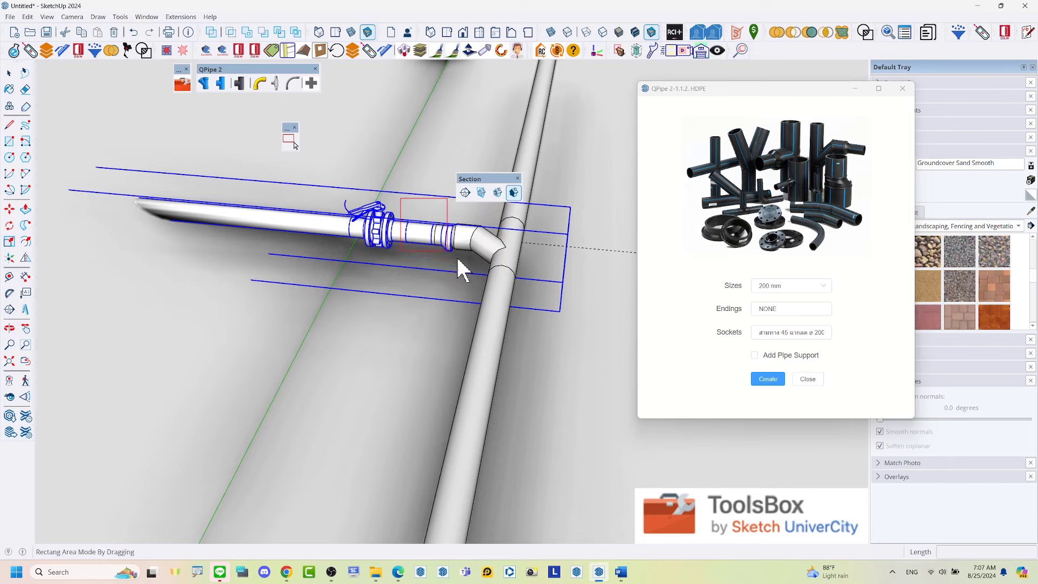
# - Window-select the sockets beside the elbow and stretch them along the pipe toward the valve
pyautogui.moveTo(457, 259); pyautogui.dragTo(490, 279)
pyautogui.scroll(3, 417, 271)
pyautogui.scroll(2, 417, 271)
pyautogui.click(427, 290)
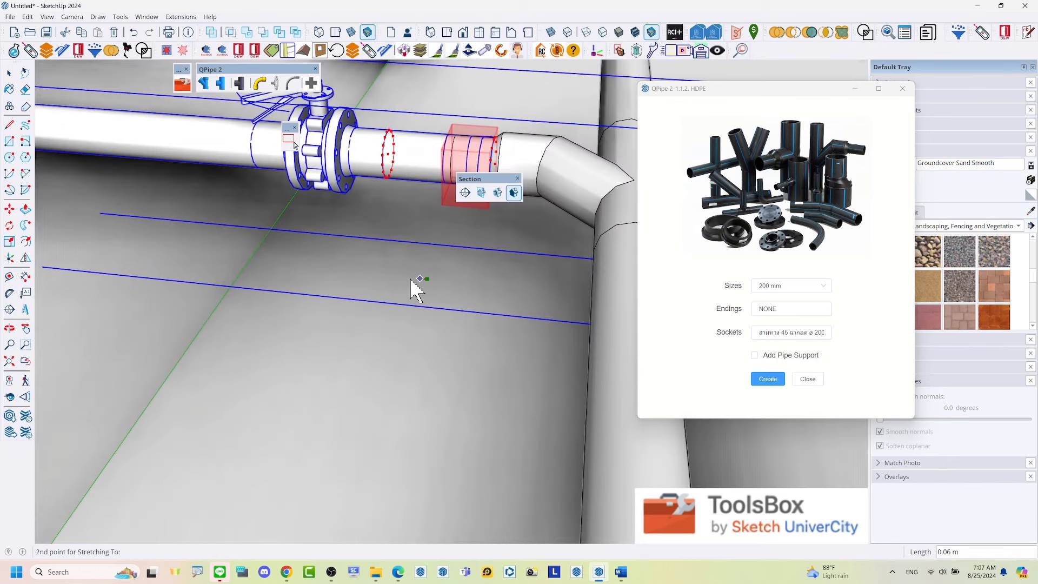
pyautogui.click(405, 278)
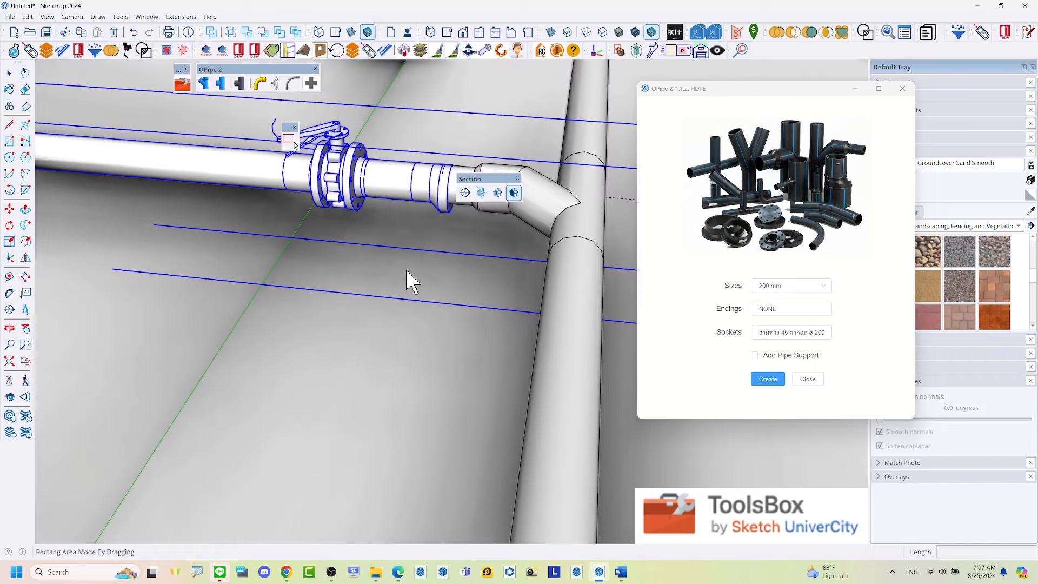
pyautogui.moveTo(405, 268)
pyautogui.mouseDown(button='middle')
pyautogui.moveTo(502, 297)
pyautogui.moveTo(579, 283)
pyautogui.moveTo(423, 238)
pyautogui.mouseUp(button='middle')
pyautogui.press('space')
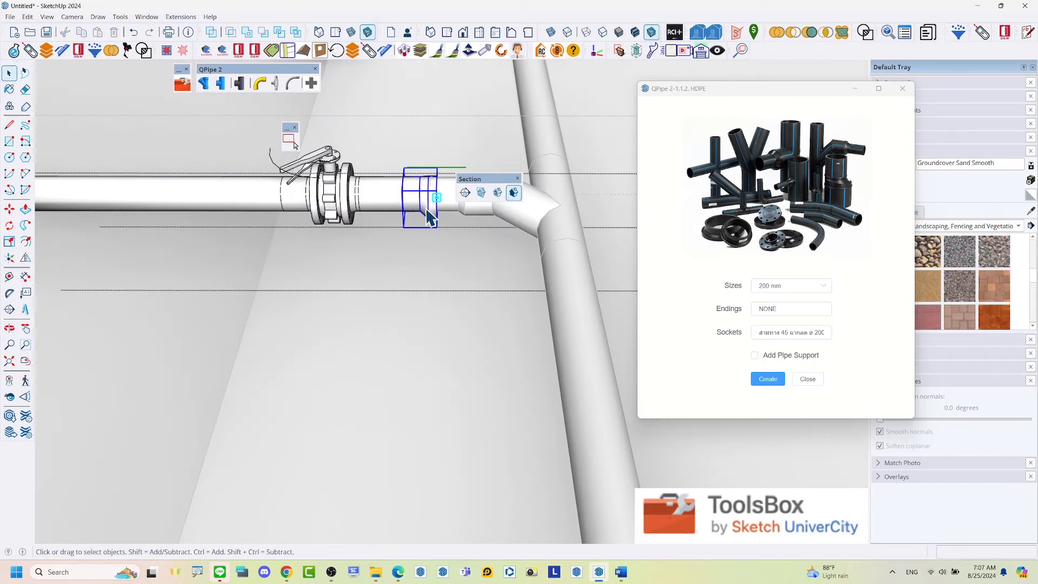
pyautogui.scroll(5, 447, 204)
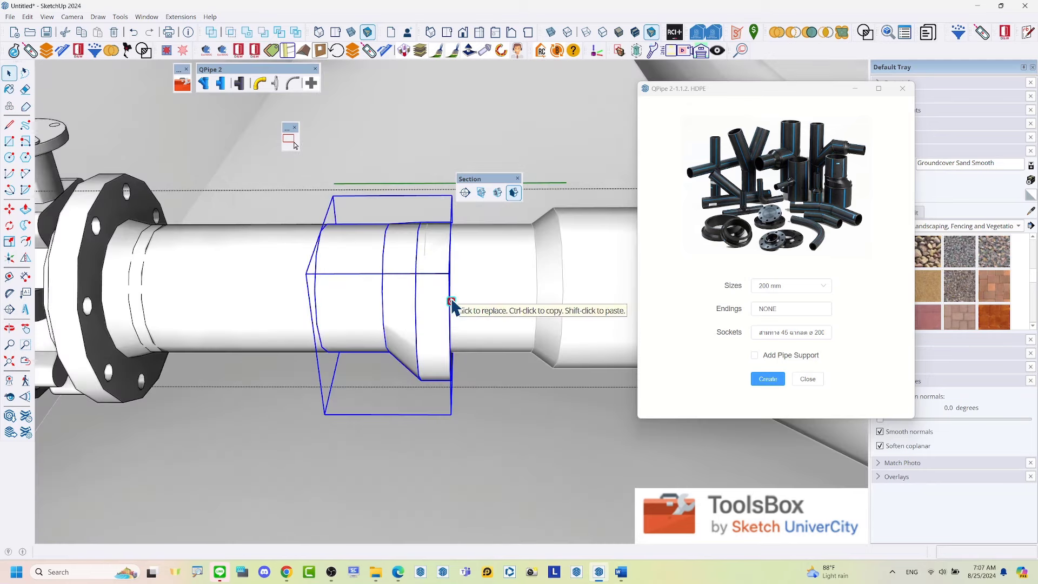
pyautogui.moveTo(452, 306); pyautogui.dragTo(457, 315, button='middle')
# - Set the QPipe pipe ending to NONE
pyautogui.scroll(-3, 457, 315)
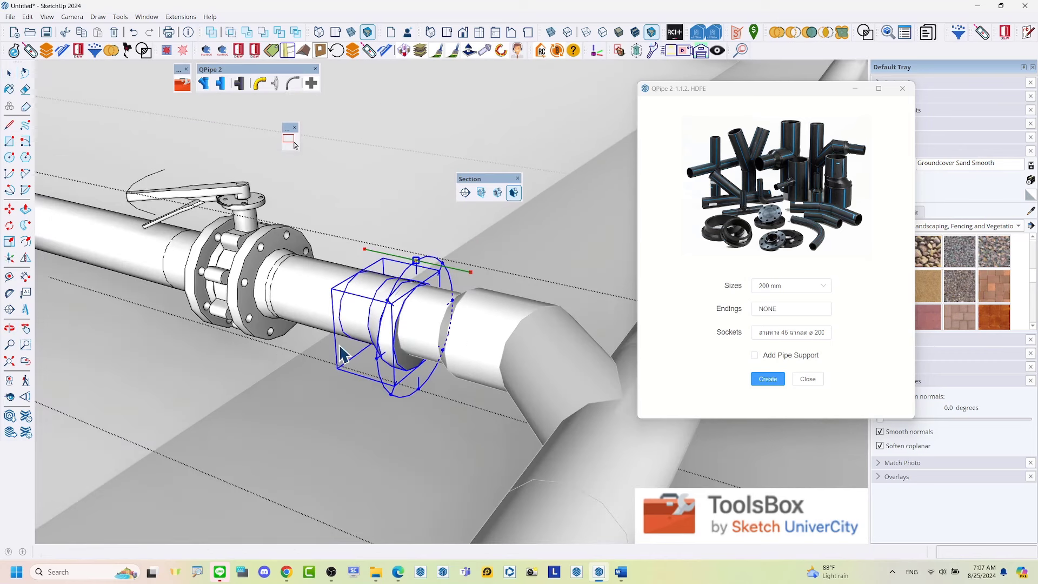
pyautogui.click(420, 264)
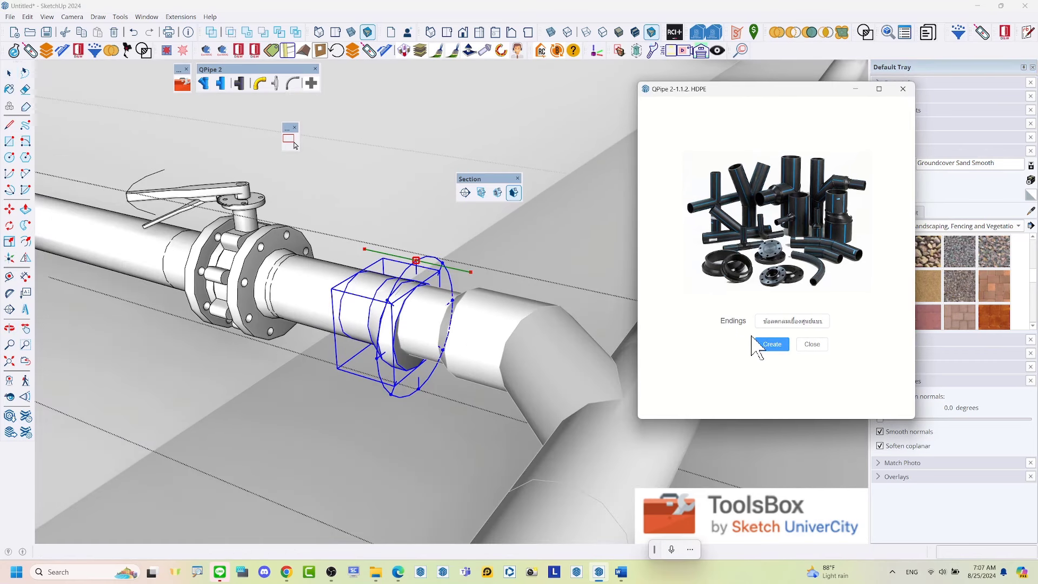
pyautogui.click(788, 321)
pyautogui.click(699, 219)
pyautogui.click(773, 345)
# - Orbit to a diagonal view of the pipe and elbow and select the pipe's edges
pyautogui.moveTo(424, 347); pyautogui.dragTo(563, 347, button='middle')
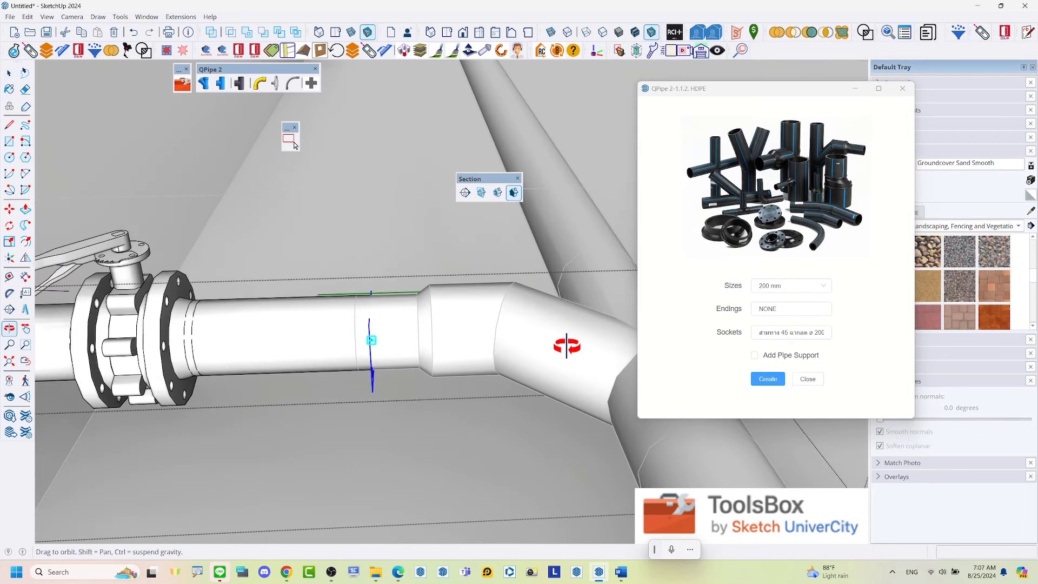
pyautogui.scroll(-2, 468, 242)
pyautogui.moveTo(420, 299); pyautogui.dragTo(549, 290, button='middle')
pyautogui.scroll(2, 408, 324)
pyautogui.click(410, 334)
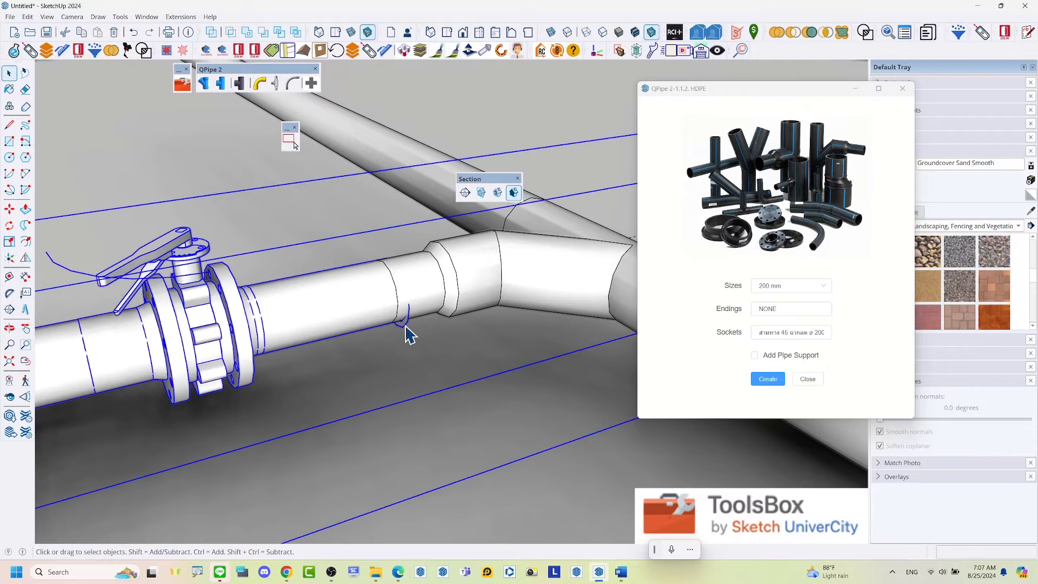
pyautogui.moveTo(409, 335)
pyautogui.mouseDown(button='middle')
pyautogui.moveTo(481, 222)
pyautogui.moveTo(381, 316)
pyautogui.moveTo(447, 306)
pyautogui.moveTo(285, 359)
pyautogui.moveTo(552, 227)
pyautogui.moveTo(515, 255)
pyautogui.mouseUp(button='middle')
pyautogui.press('space')
# - Orbit to a low side view and select the pipe with its branch
pyautogui.scroll(-5, 267, 343)
pyautogui.scroll(-3, 434, 337)
pyautogui.moveTo(434, 337); pyautogui.dragTo(387, 297, button='middle')
pyautogui.scroll(3, 400, 306)
pyautogui.scroll(3, 409, 313)
pyautogui.scroll(2, 410, 313)
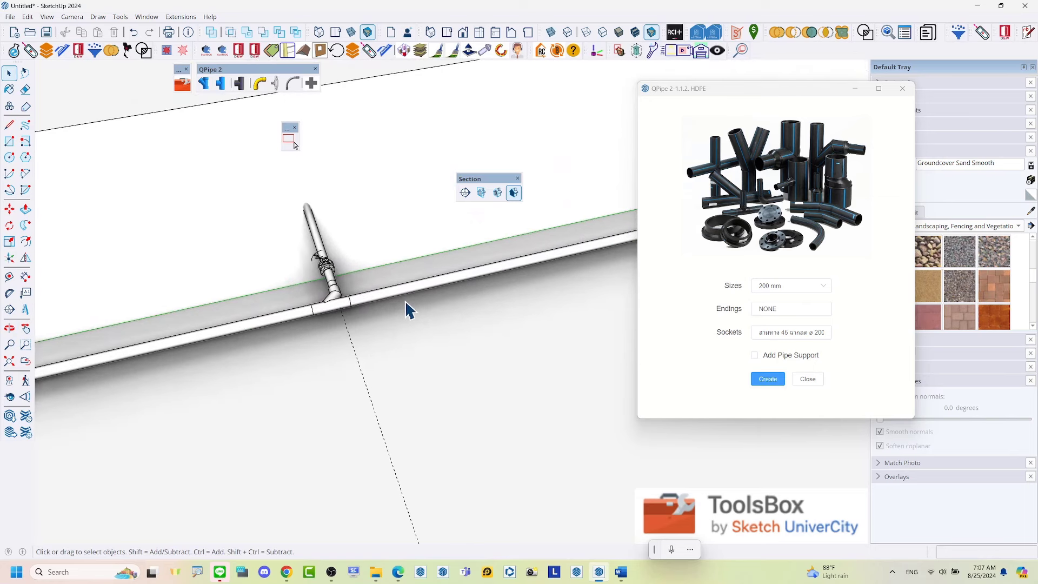
pyautogui.click(409, 300)
# - Delete the straight horizontal pipe and leftover pipe pieces, keeping the branch fitting
pyautogui.scroll(-3, 407, 297)
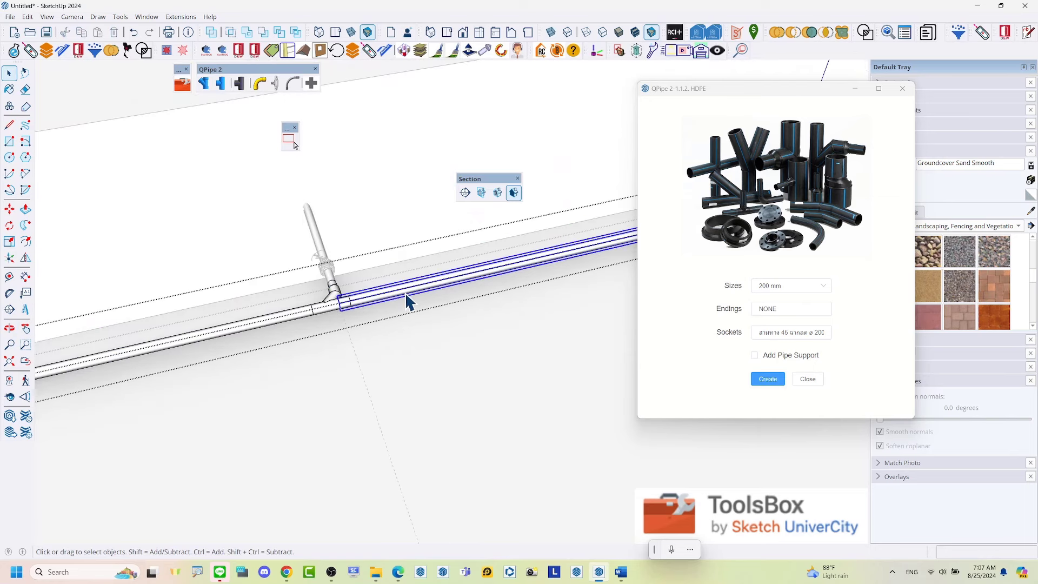
pyautogui.scroll(-2, 404, 292)
pyautogui.moveTo(404, 292); pyautogui.dragTo(356, 313, button='middle')
pyautogui.click(336, 314)
pyautogui.press('Delete')
pyautogui.moveTo(208, 357); pyautogui.dragTo(164, 324)
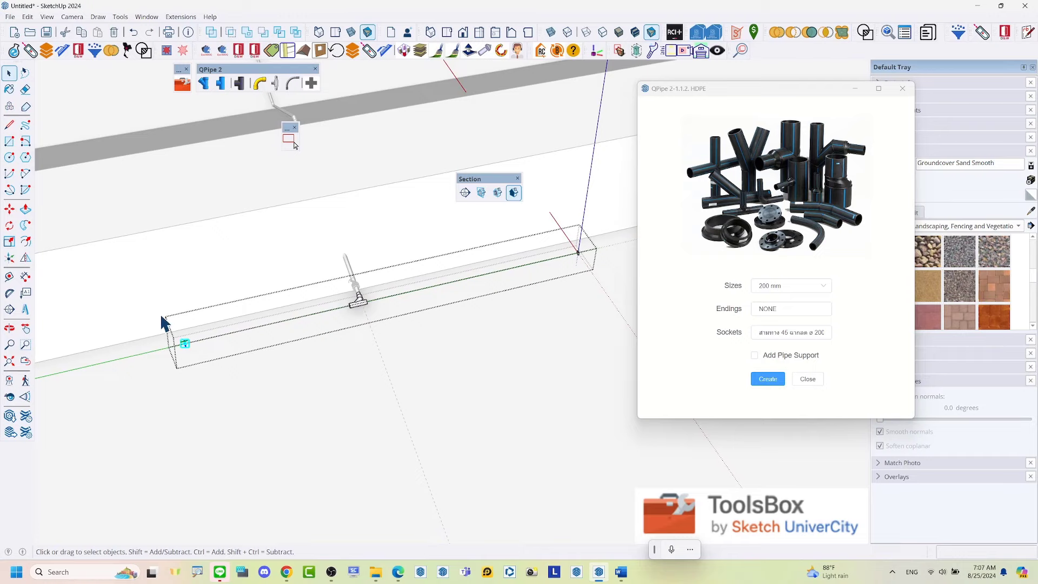
pyautogui.press('Delete')
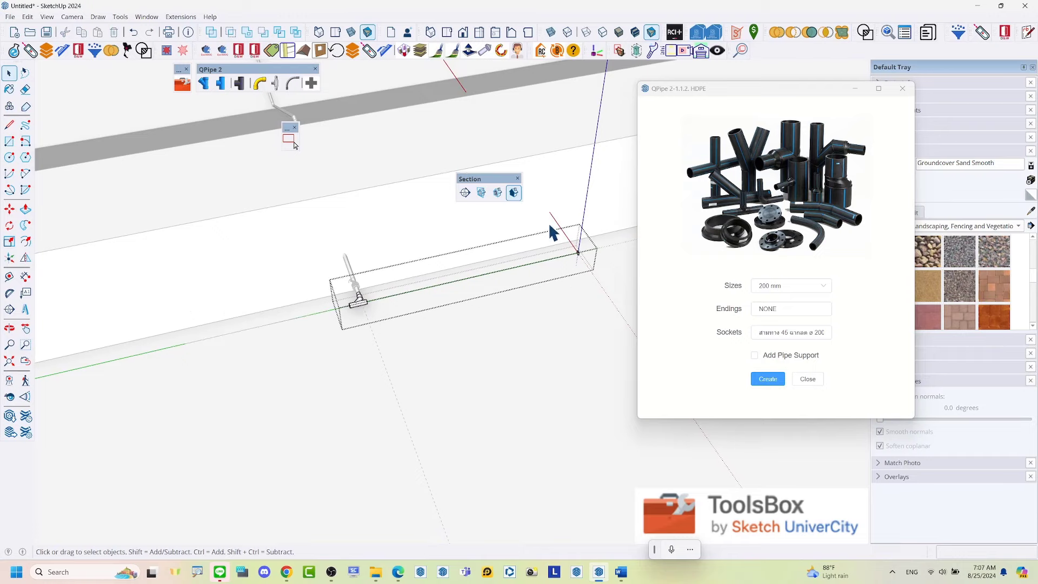
pyautogui.press('Delete')
# - Select the remaining fitting and orbit out to view the whole pit
pyautogui.moveTo(510, 341)
pyautogui.mouseDown(button='middle')
pyautogui.moveTo(455, 324)
pyautogui.moveTo(568, 294)
pyautogui.moveTo(371, 322)
pyautogui.moveTo(492, 313)
pyautogui.moveTo(457, 320)
pyautogui.moveTo(341, 302)
pyautogui.mouseUp(button='middle')
pyautogui.click(465, 318)
pyautogui.scroll(-3, 428, 278)
pyautogui.moveTo(428, 278)
pyautogui.mouseDown(button='middle')
pyautogui.moveTo(488, 255)
pyautogui.moveTo(397, 273)
pyautogui.mouseUp(button='middle')
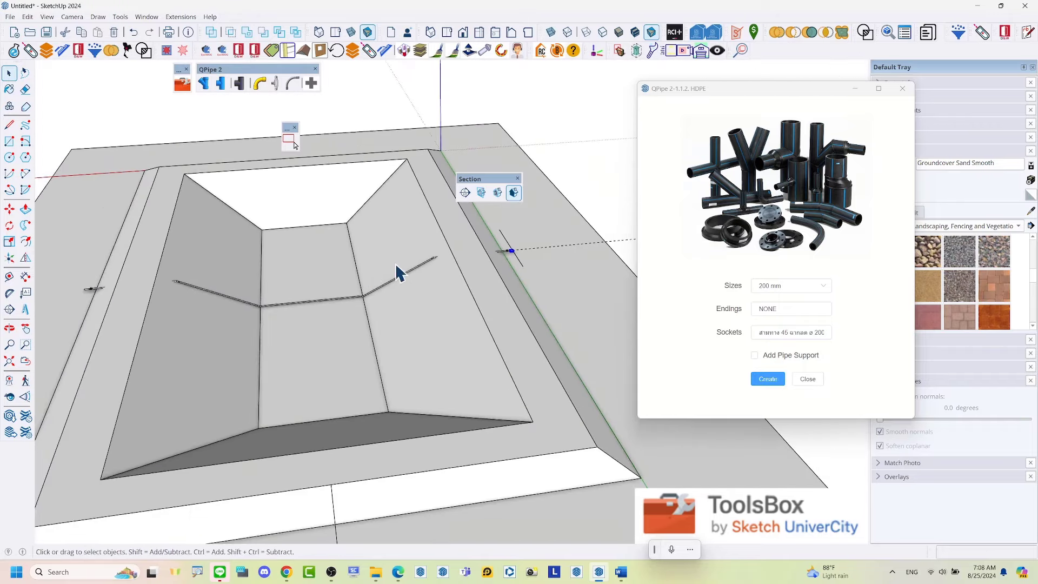
pyautogui.scroll(-3, 233, 292)
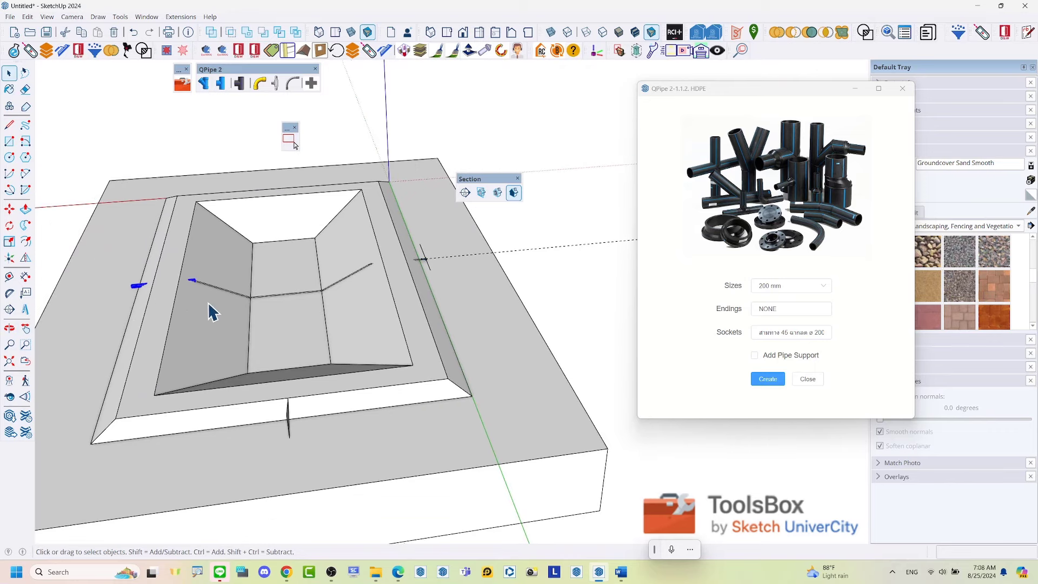
pyautogui.moveTo(242, 310)
pyautogui.mouseDown(button='middle')
pyautogui.moveTo(343, 297)
pyautogui.moveTo(372, 235)
pyautogui.mouseUp(button='middle')
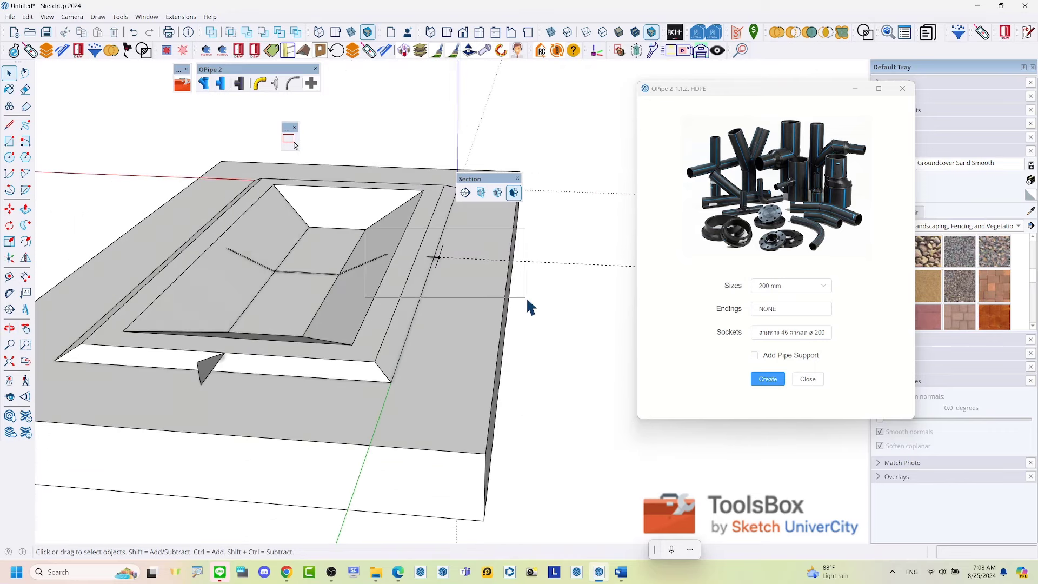
pyautogui.moveTo(529, 307); pyautogui.dragTo(528, 306)
pyautogui.moveTo(528, 306); pyautogui.dragTo(412, 303, button='middle')
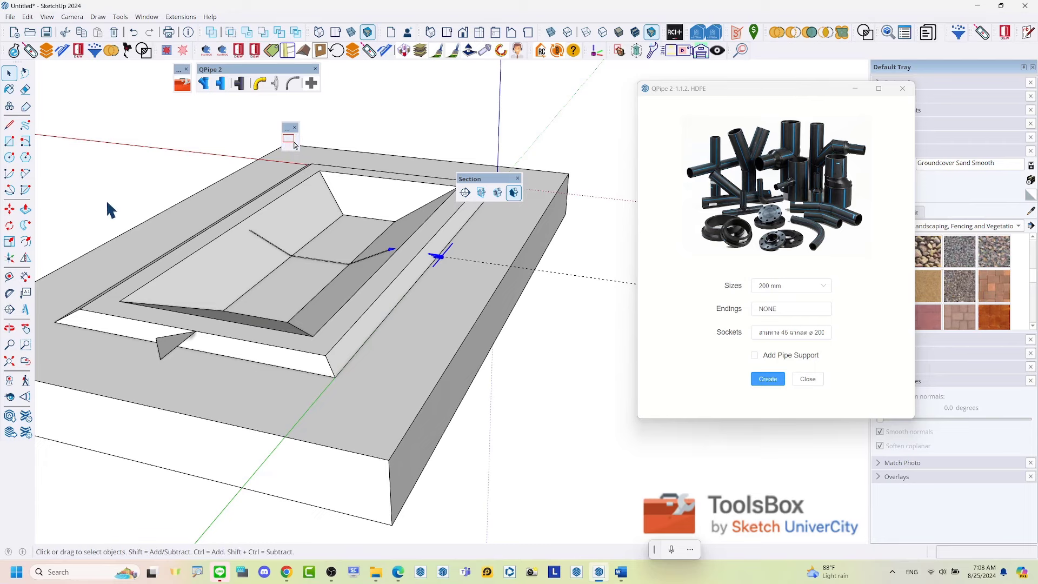
# - Start the Flip tool on the selection, then cancel it
pyautogui.click(26, 258)
pyautogui.scroll(2, 170, 349)
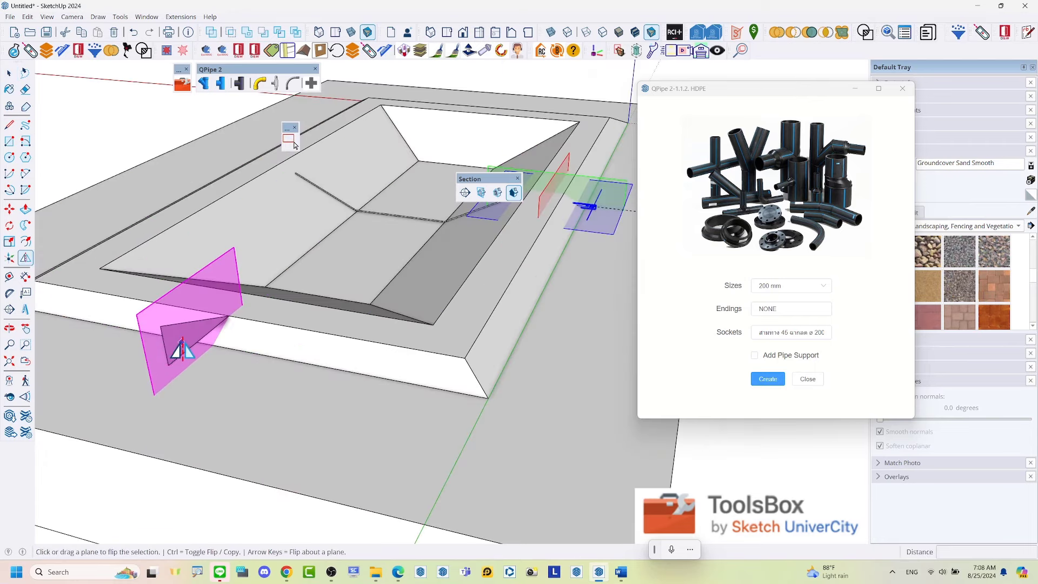
pyautogui.scroll(-3, 186, 340)
pyautogui.press('space')
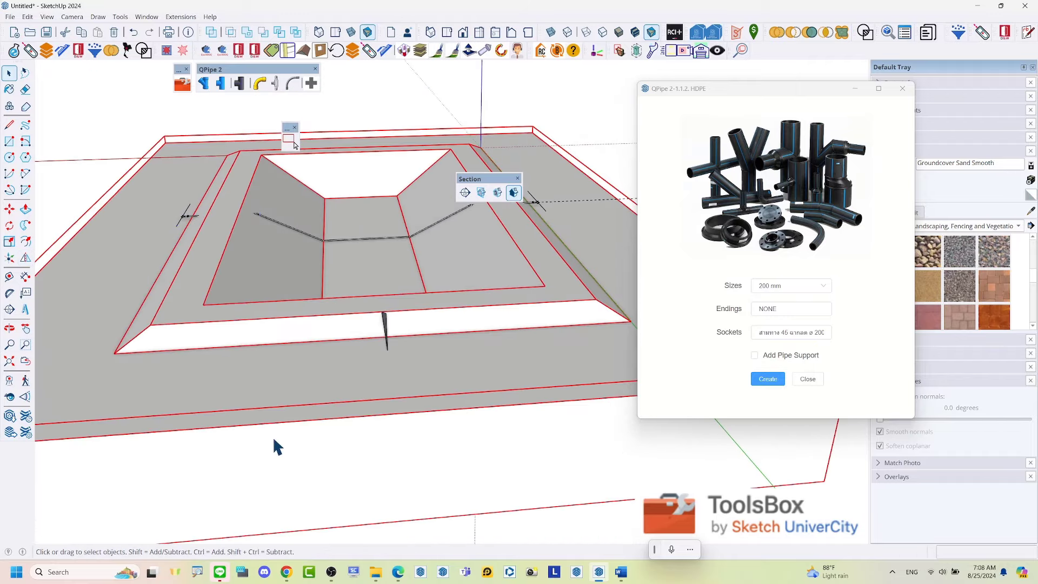
# - Orbit and zoom out to frame the whole slab and the single pipe branch
pyautogui.moveTo(273, 445)
pyautogui.mouseDown(button='middle')
pyautogui.moveTo(418, 347)
pyautogui.moveTo(198, 257)
pyautogui.moveTo(227, 394)
pyautogui.moveTo(184, 381)
pyautogui.moveTo(373, 375)
pyautogui.moveTo(389, 412)
pyautogui.mouseUp(button='middle')
pyautogui.scroll(5, 232, 260)
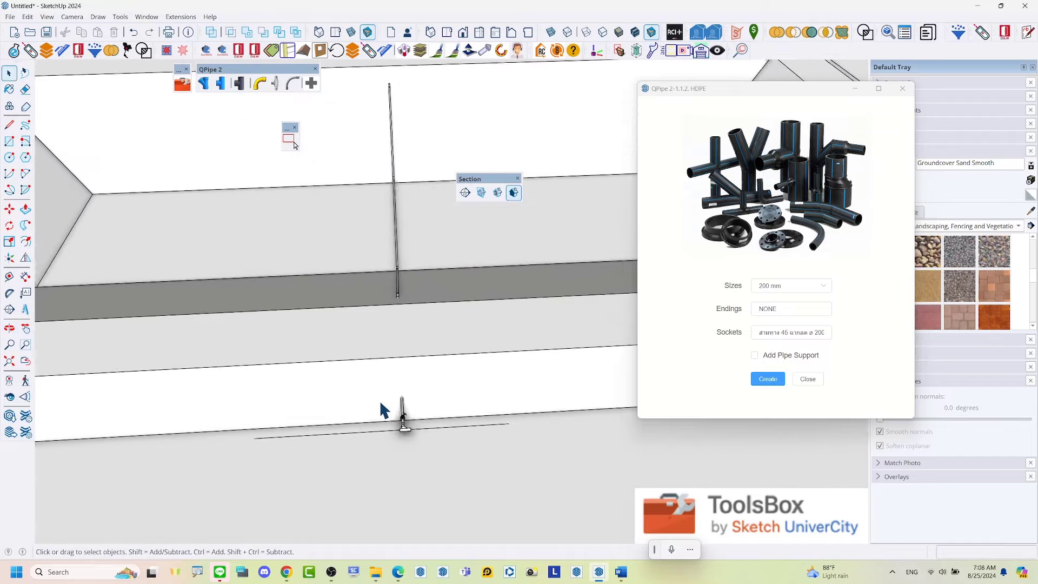
pyautogui.scroll(2, 383, 416)
pyautogui.scroll(-5, 247, 302)
pyautogui.moveTo(248, 301)
pyautogui.mouseDown(button='middle')
pyautogui.moveTo(384, 302)
pyautogui.moveTo(202, 308)
pyautogui.mouseUp(button='middle')
pyautogui.scroll(5, 320, 259)
pyautogui.scroll(-3, 286, 278)
pyautogui.scroll(2, 519, 247)
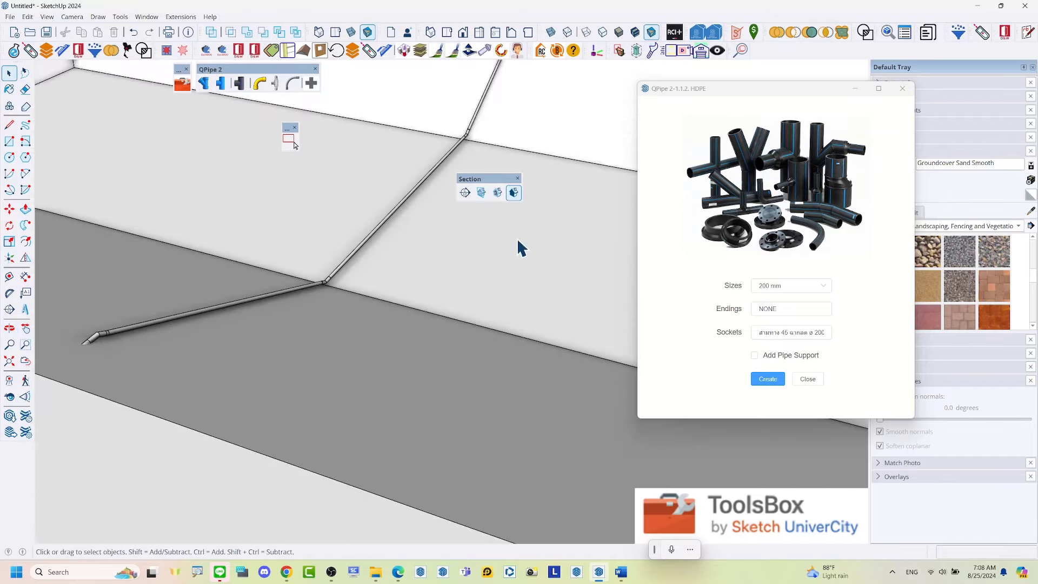
pyautogui.scroll(-5, 287, 282)
pyautogui.scroll(3, 470, 309)
pyautogui.scroll(-3, 470, 318)
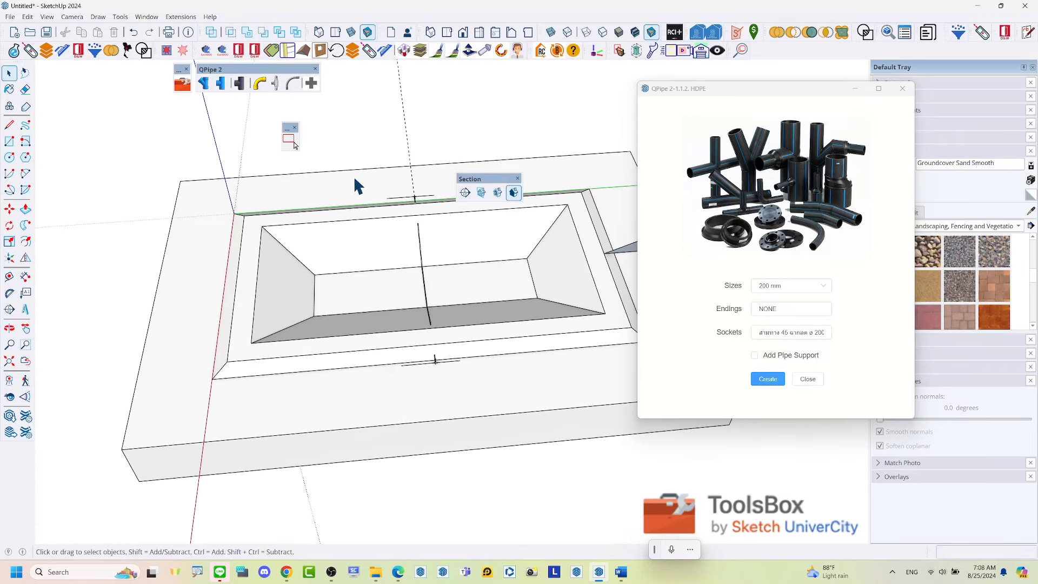
# - Move the pipe branch to the basin's left end
pyautogui.moveTo(479, 408); pyautogui.dragTo(476, 406)
pyautogui.press('m')
pyautogui.click(429, 395)
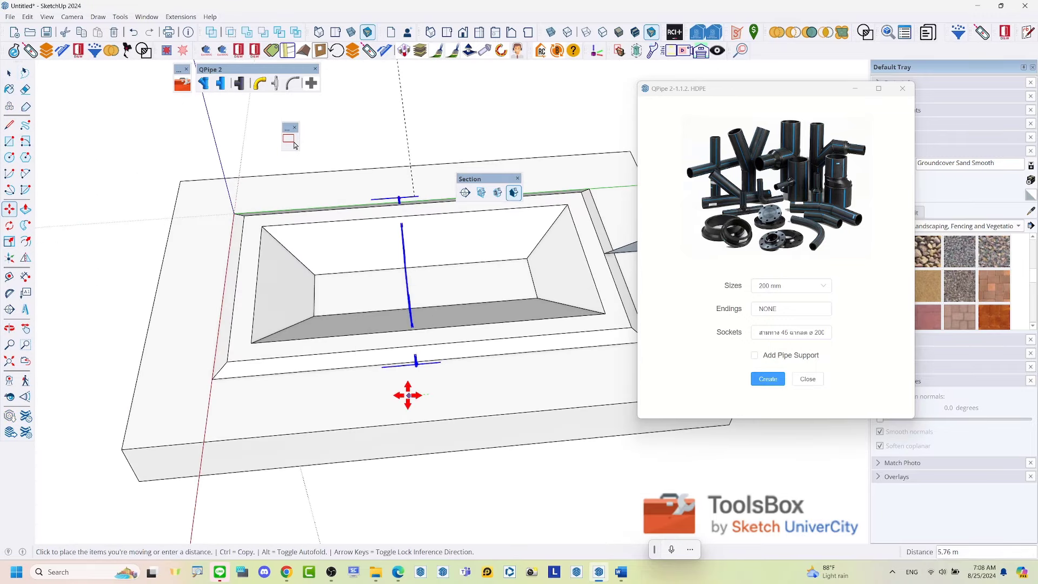
pyautogui.click(317, 401)
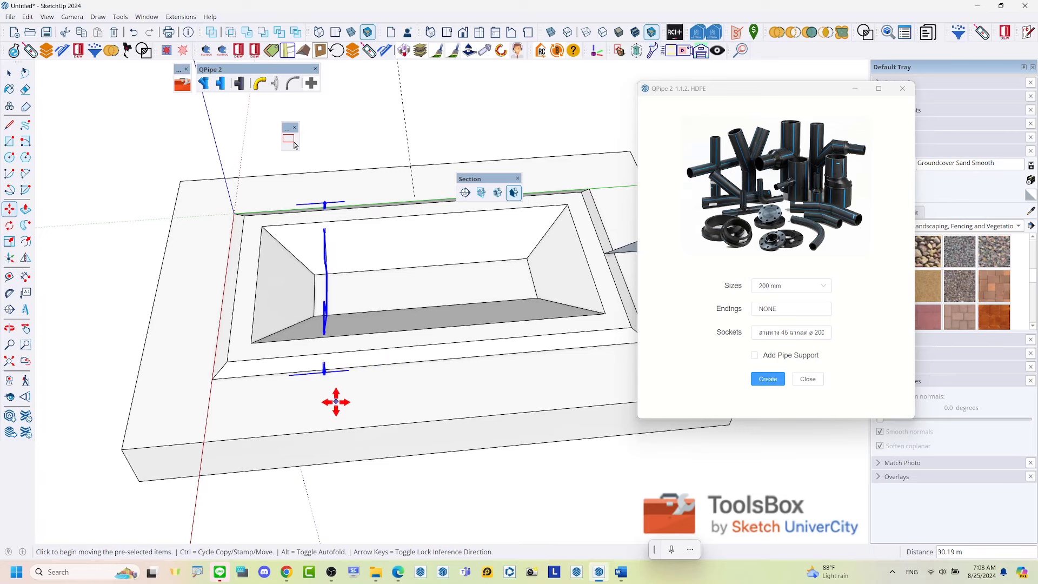
# - Copy the branch to the basin's right end and fill the gap with evenly spaced copies
pyautogui.click(330, 397)
pyautogui.press('ctrl')
pyautogui.scroll(-1, 360, 396)
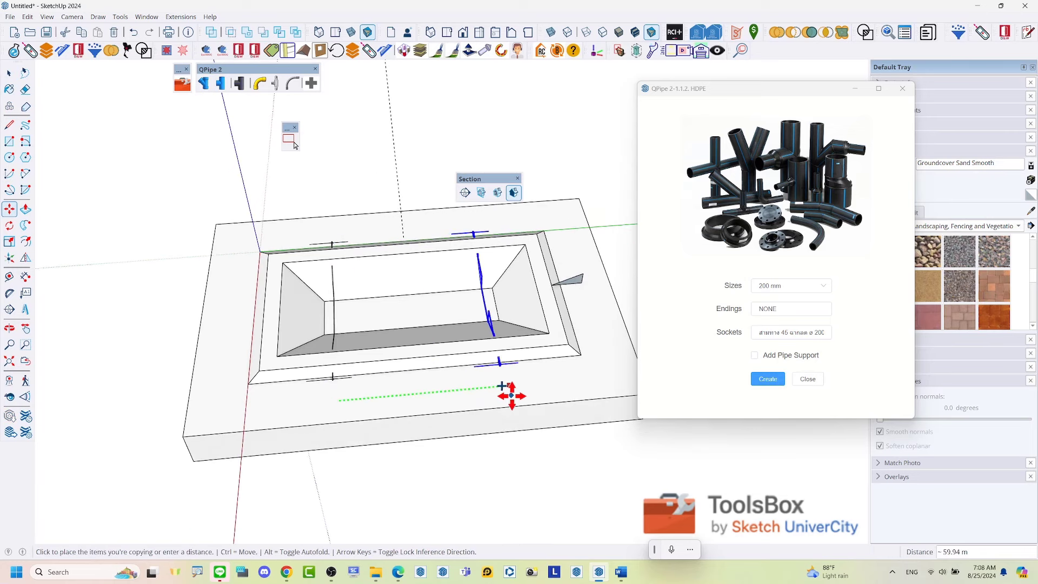
pyautogui.click(513, 396)
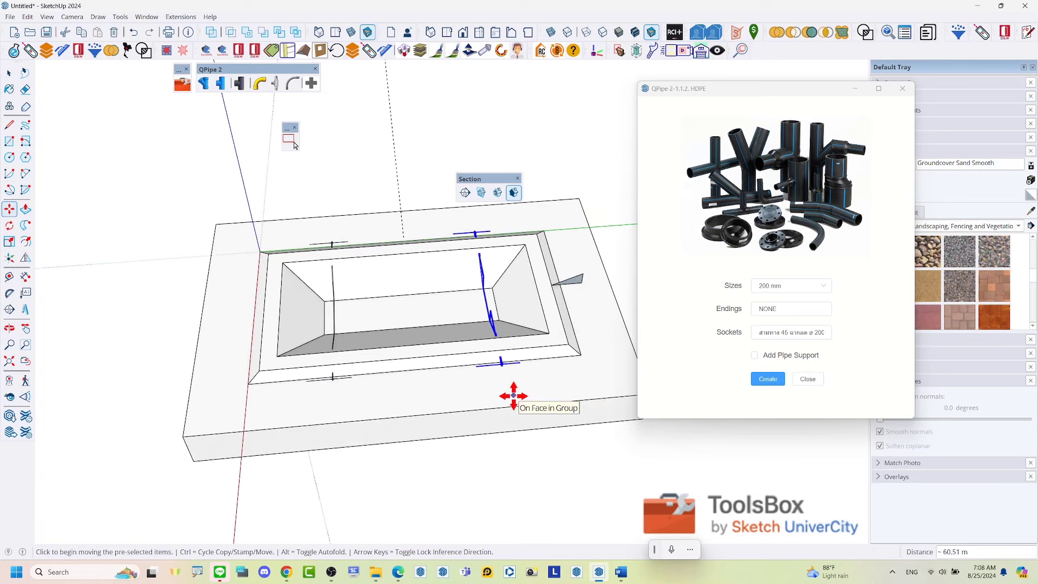
pyautogui.press('Return')
pyautogui.press('space')
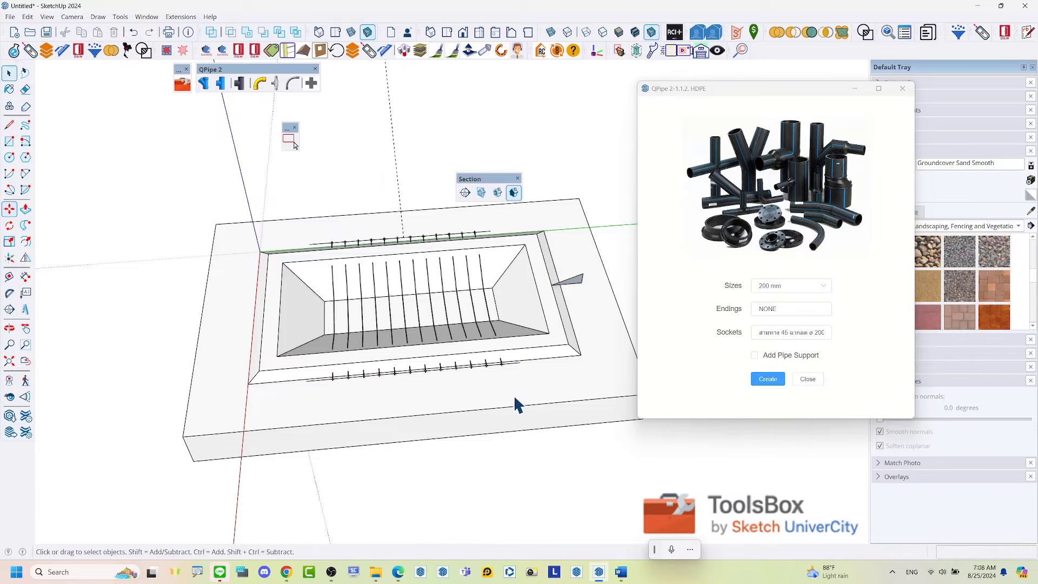
# - Orbit around the basin to inspect the array of pipe branches
pyautogui.moveTo(464, 414); pyautogui.dragTo(210, 417, button='middle')
pyautogui.scroll(3, 469, 235)
pyautogui.scroll(3, 389, 336)
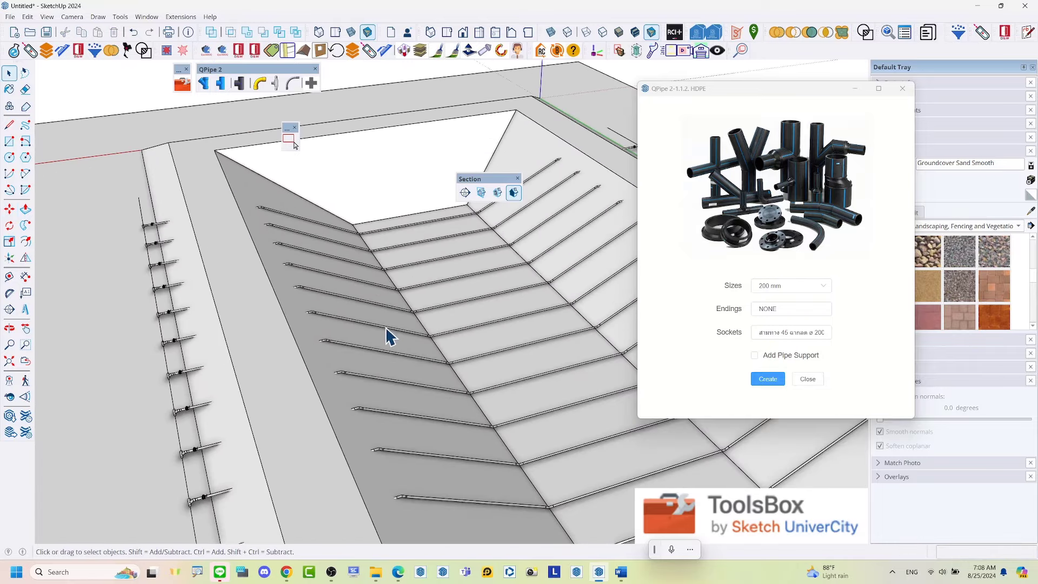
pyautogui.moveTo(390, 336); pyautogui.dragTo(276, 254, button='middle')
pyautogui.scroll(-2, 303, 267)
pyautogui.scroll(-3, 309, 271)
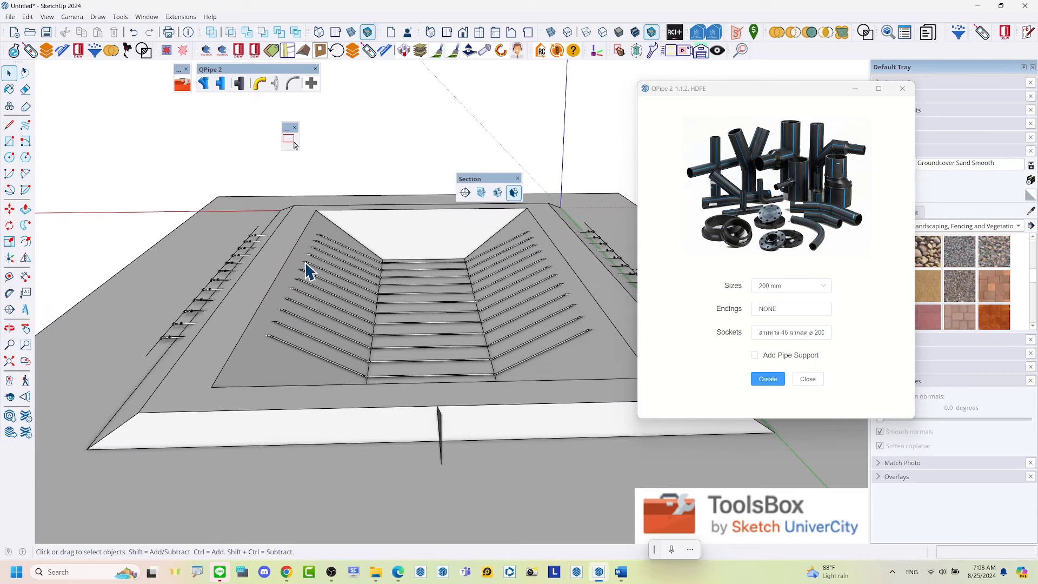
pyautogui.scroll(-3, 308, 271)
pyautogui.scroll(2, 378, 287)
pyautogui.moveTo(373, 273); pyautogui.dragTo(271, 301, button='middle')
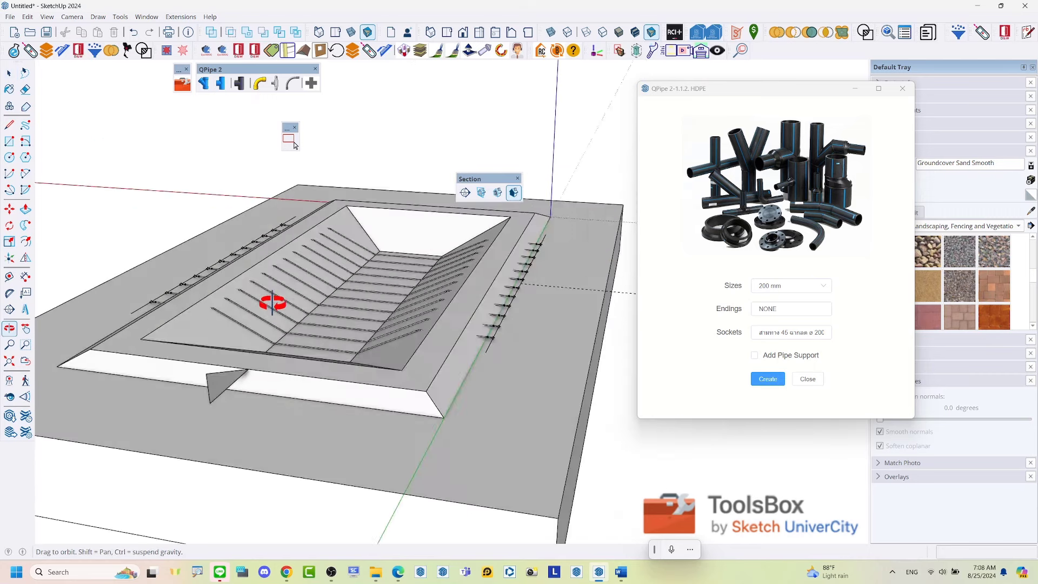
pyautogui.scroll(3, 356, 325)
# - Turn on Shaded with Textures to show the sand finish across the whole basin
pyautogui.click(636, 32)
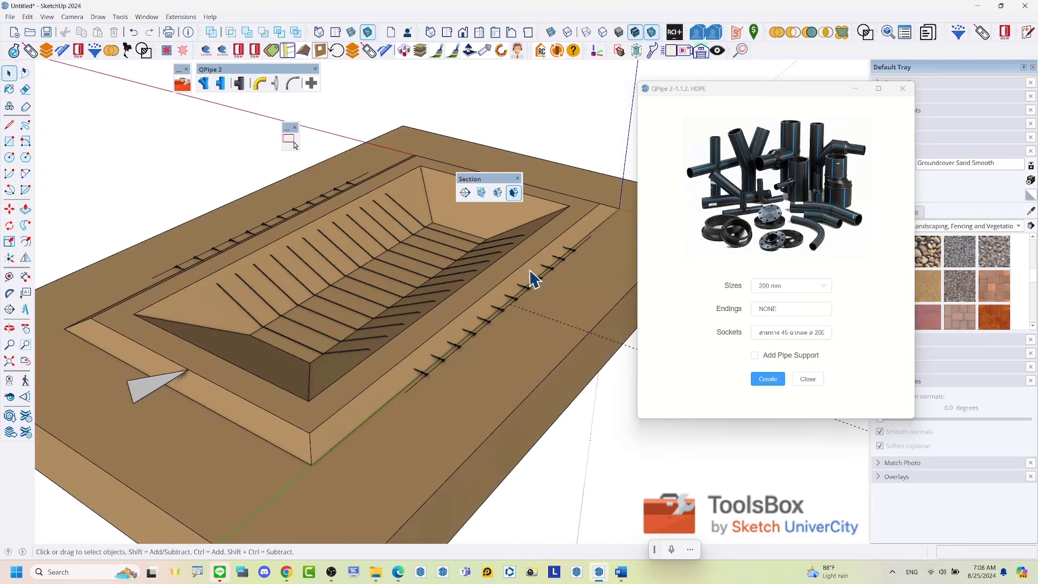
pyautogui.scroll(2, 378, 364)
pyautogui.scroll(3, 352, 412)
pyautogui.scroll(3, 357, 417)
pyautogui.scroll(2, 357, 417)
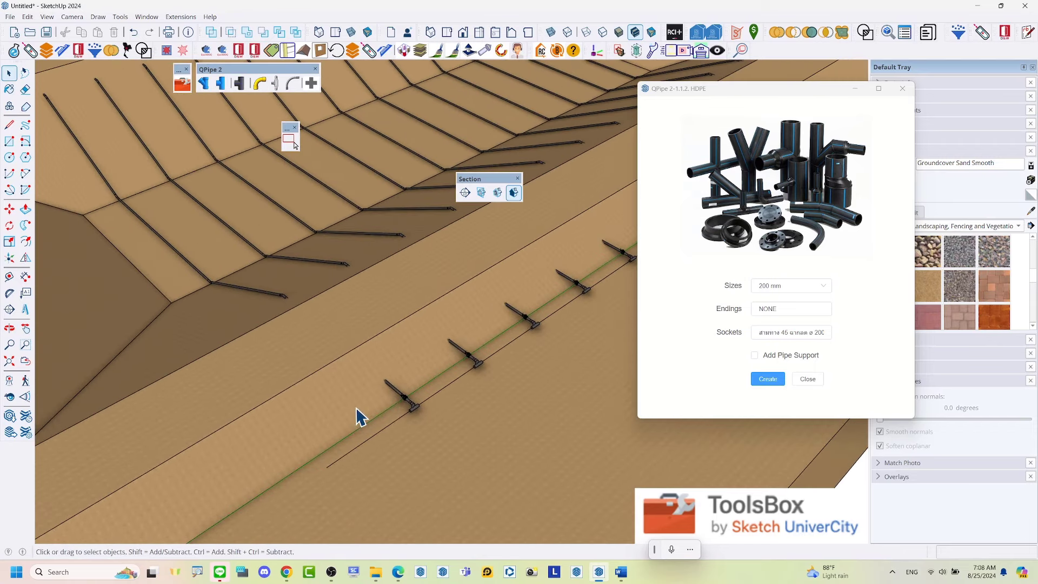
pyautogui.scroll(-5, 357, 417)
pyautogui.moveTo(357, 417); pyautogui.dragTo(609, 271, button='middle')
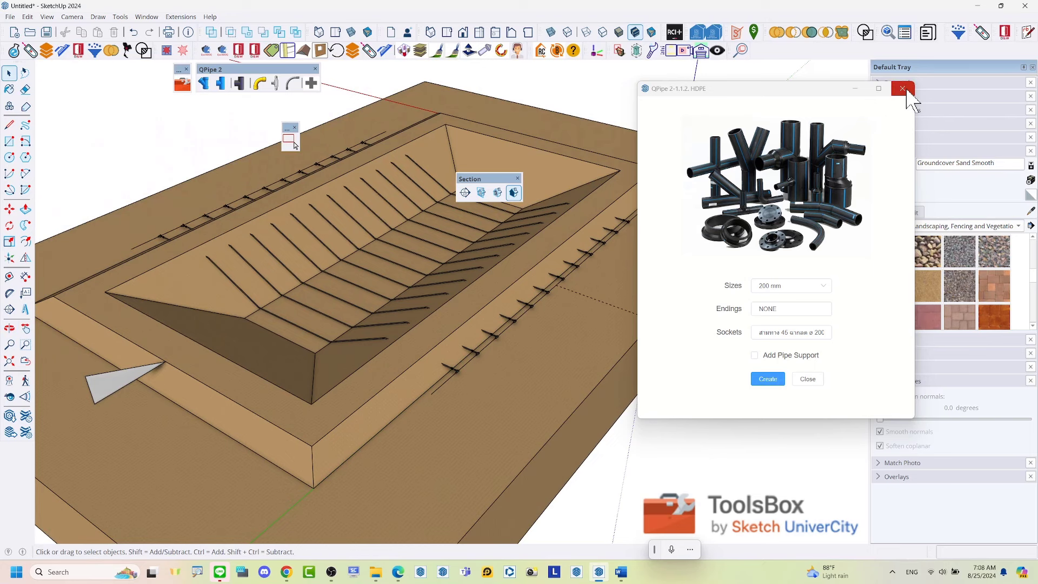
# - Close the pipe dialog and show the refreshed Skh Viewer BOQ report in Document Presentation
pyautogui.click(903, 88)
pyautogui.scroll(-3, 852, 82)
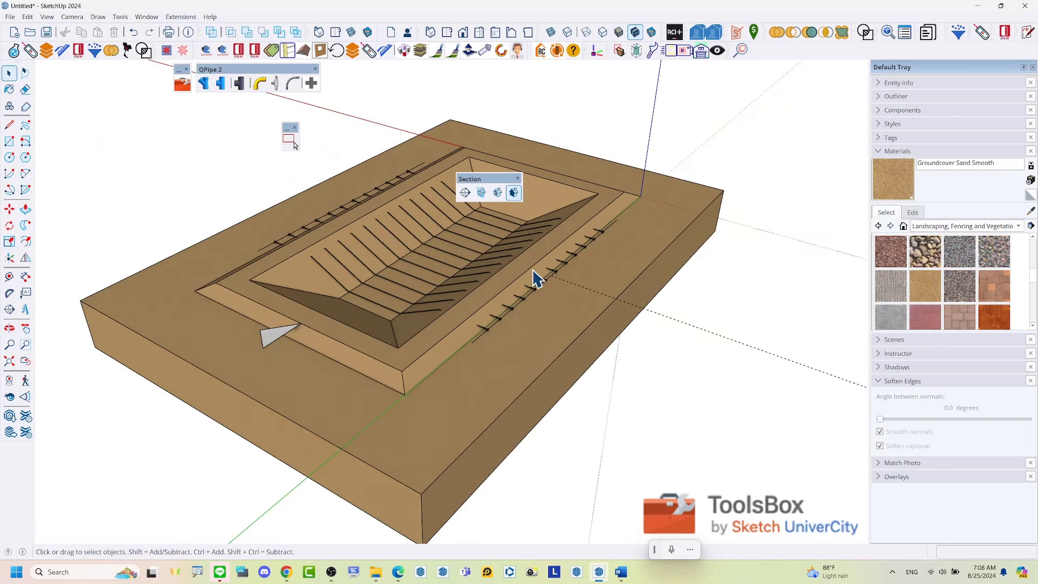
pyautogui.click(929, 36)
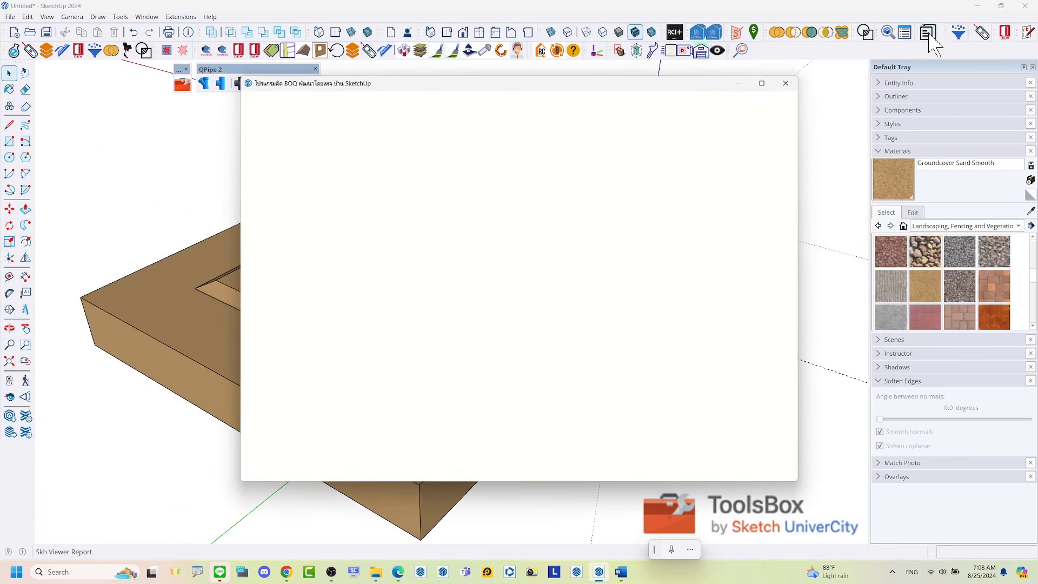
pyautogui.click(252, 105)
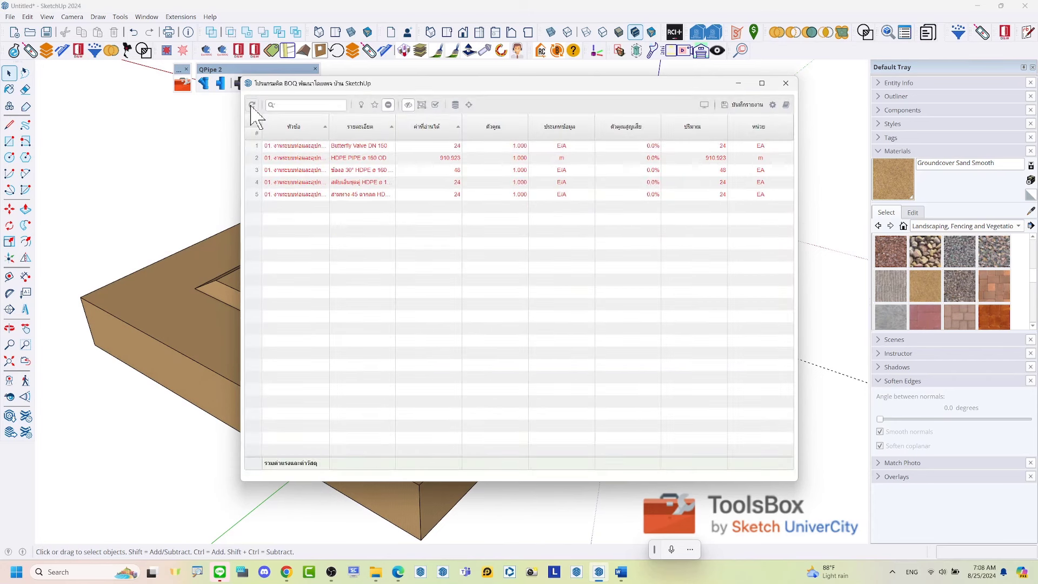
pyautogui.click(704, 105)
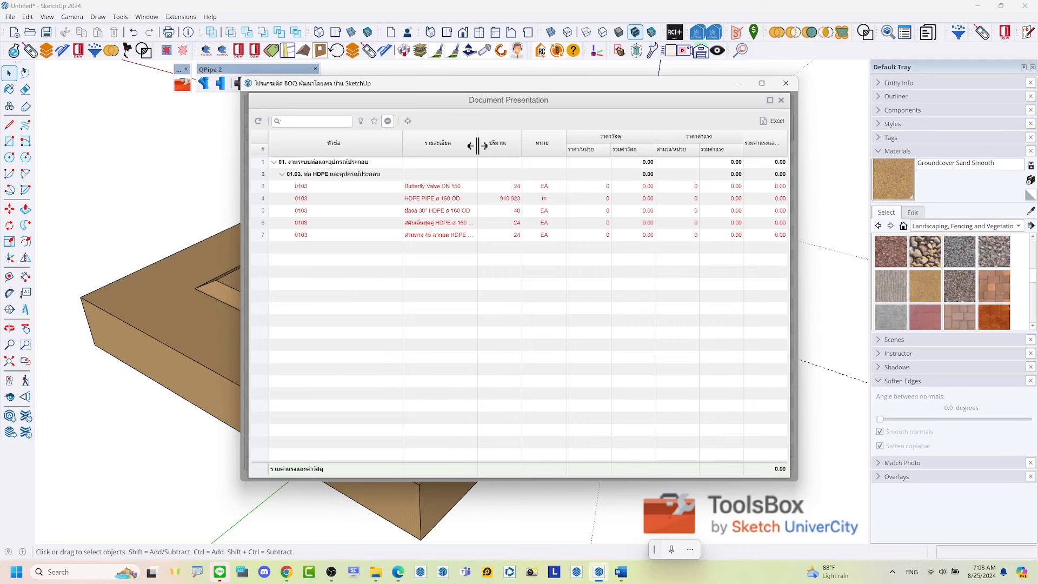
# - Highlight the DN 150 butterfly valves, ø160 HDPE pipes, and 30°, valve and 45° 200x160 fittings
pyautogui.moveTo(476, 87); pyautogui.dragTo(730, 93)
pyautogui.moveTo(464, 272); pyautogui.dragTo(294, 144, button='middle')
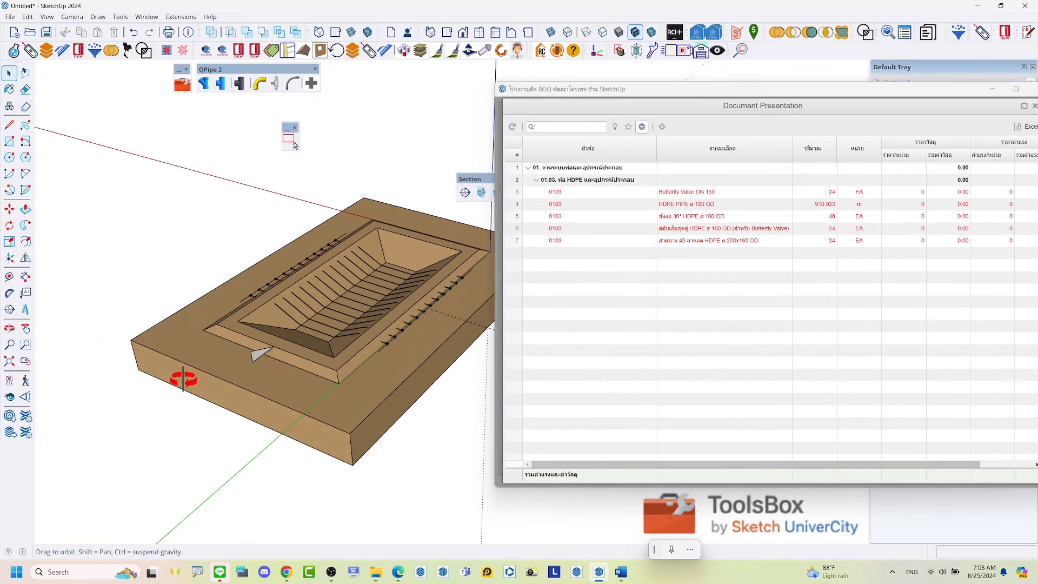
pyautogui.scroll(2, 436, 369)
pyautogui.scroll(1, 431, 360)
pyautogui.scroll(1, 431, 360)
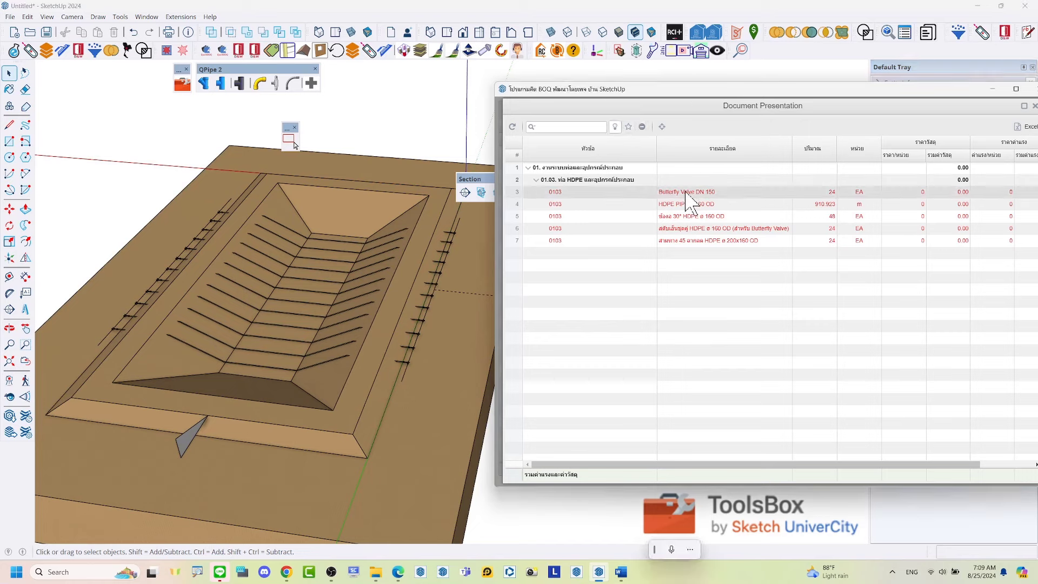
pyautogui.click(691, 201)
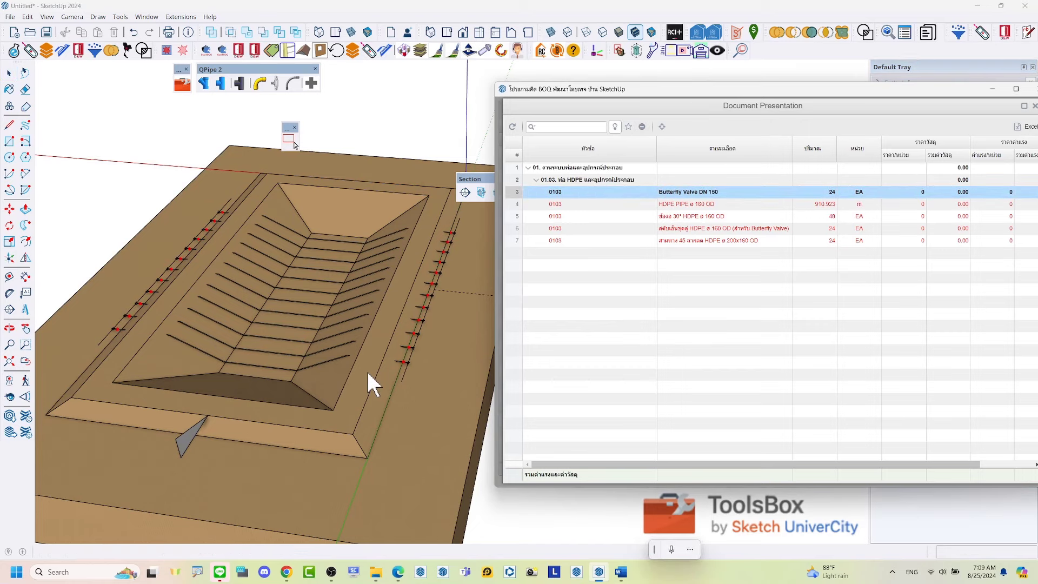
pyautogui.click(673, 205)
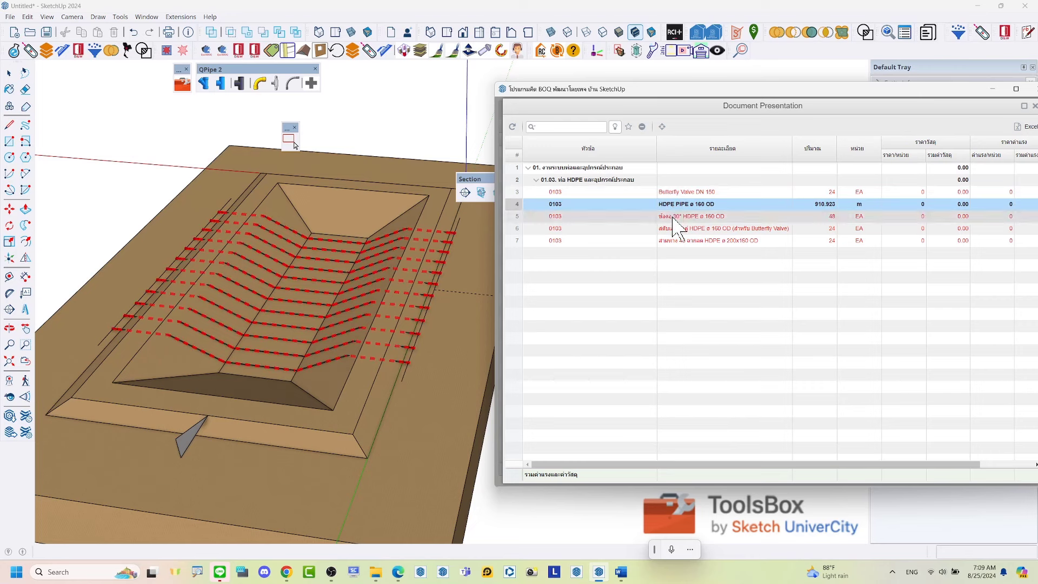
pyautogui.click(674, 216)
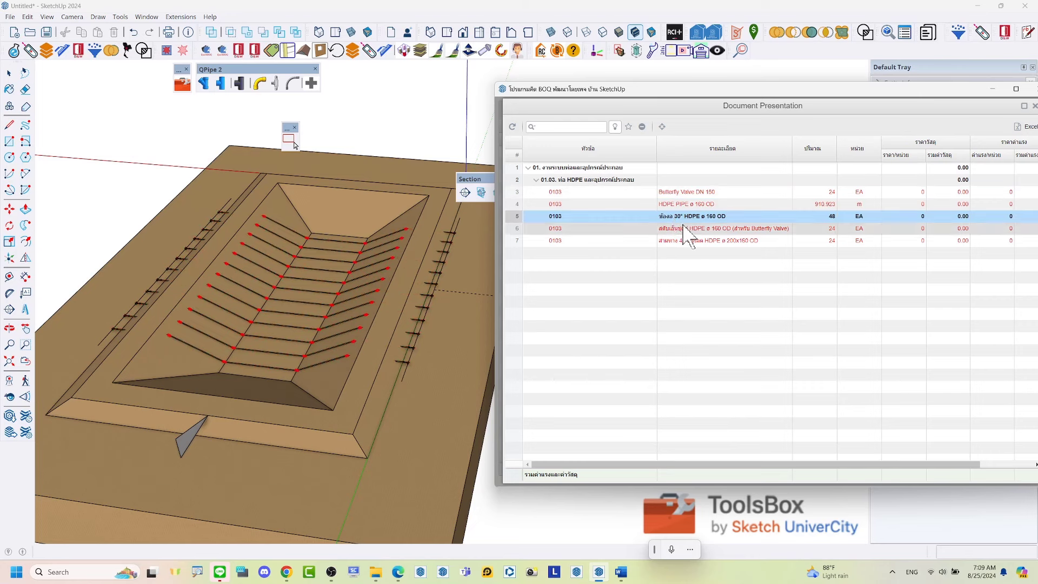
pyautogui.click(687, 230)
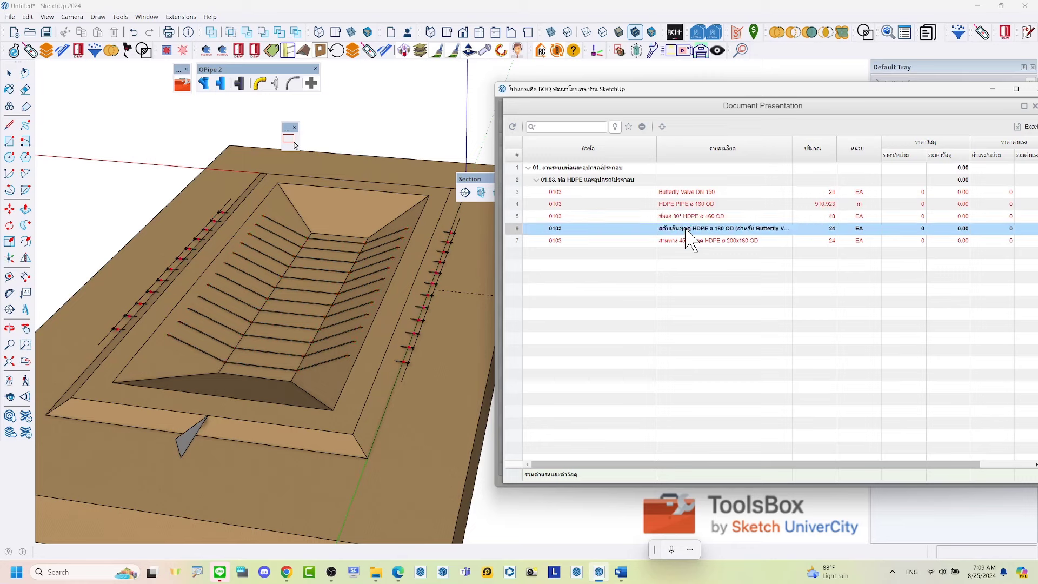
pyautogui.click(687, 242)
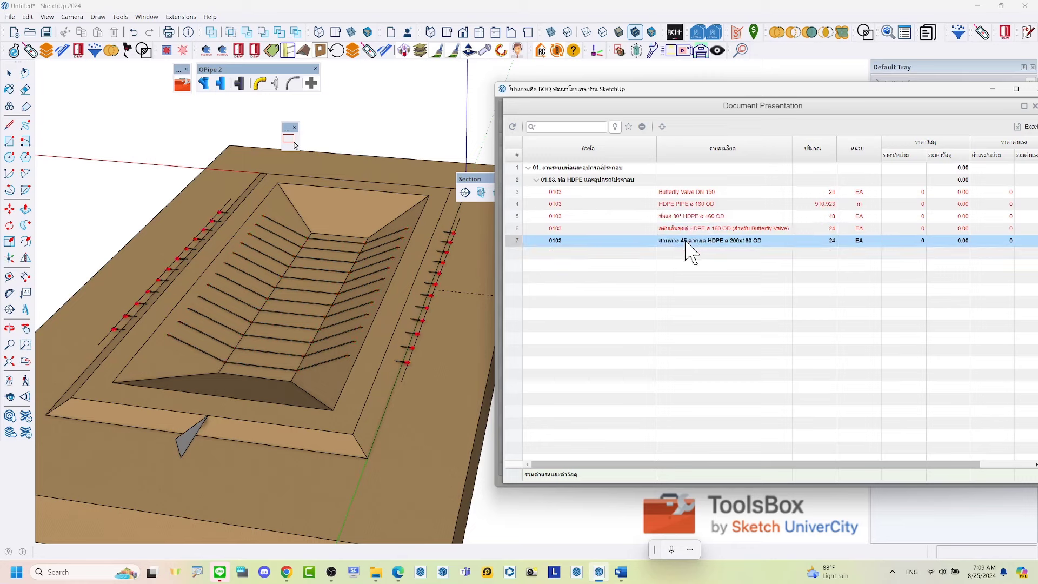